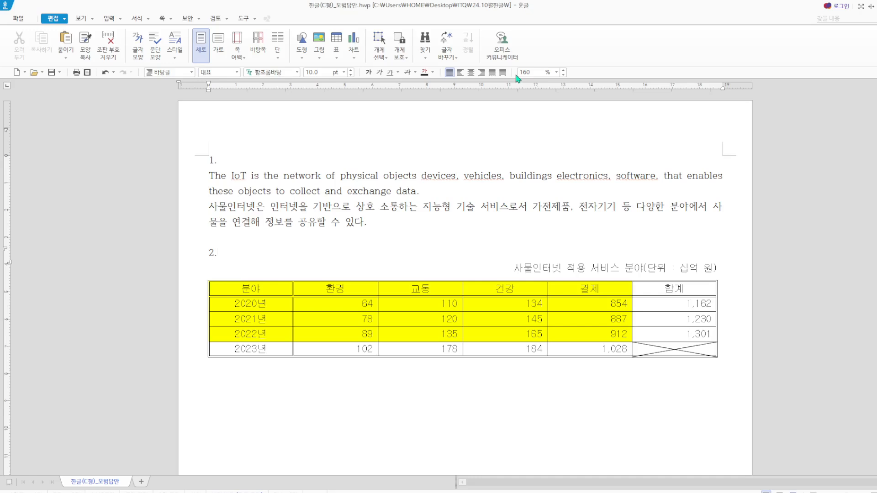
Check the page setup settings, then scroll through the document.
key(F7)
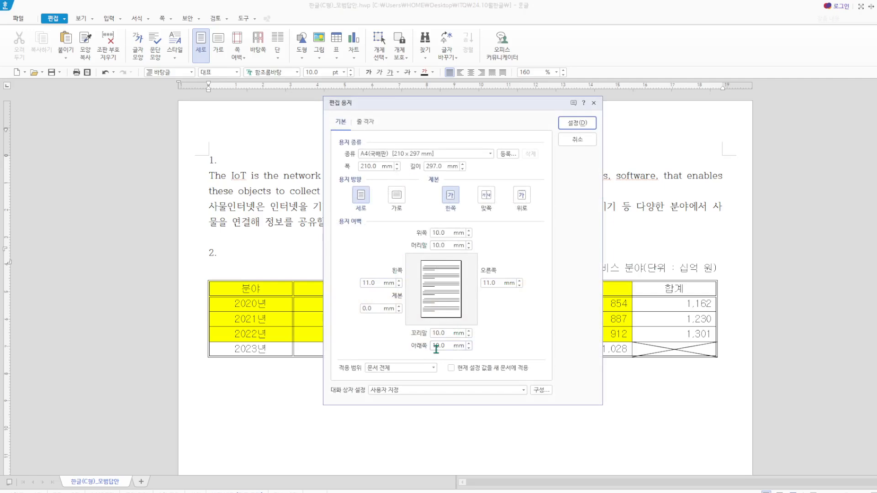
click(596, 103)
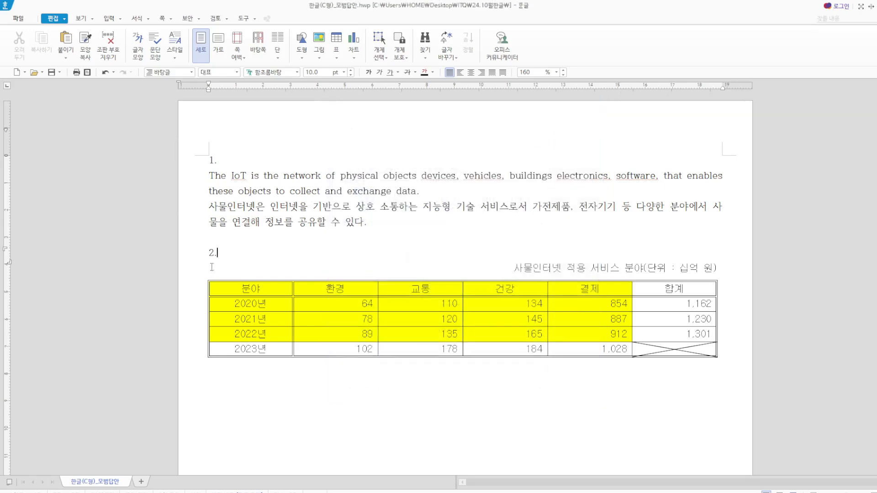
scroll(211, 267, down, 10)
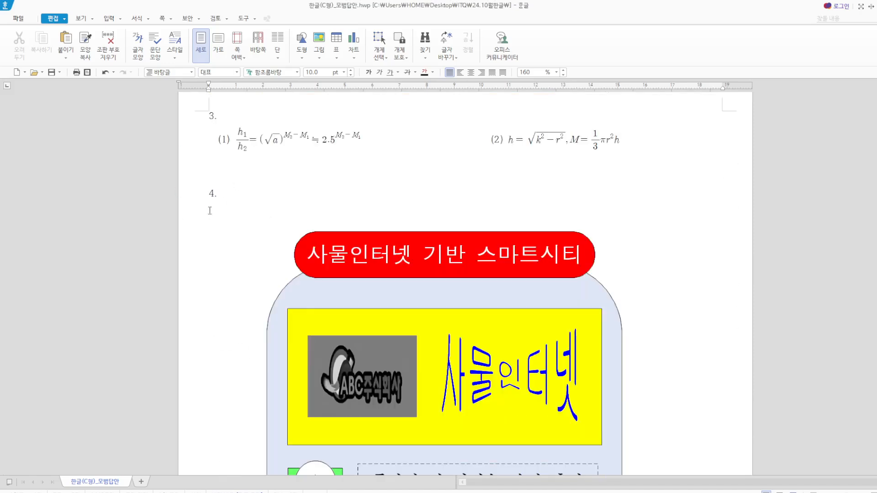
scroll(210, 210, down, 10)
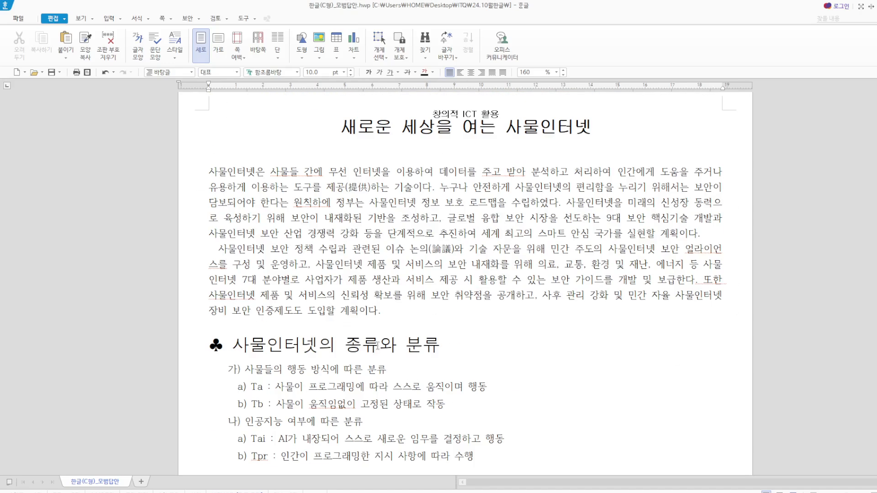
scroll(377, 345, up, 20)
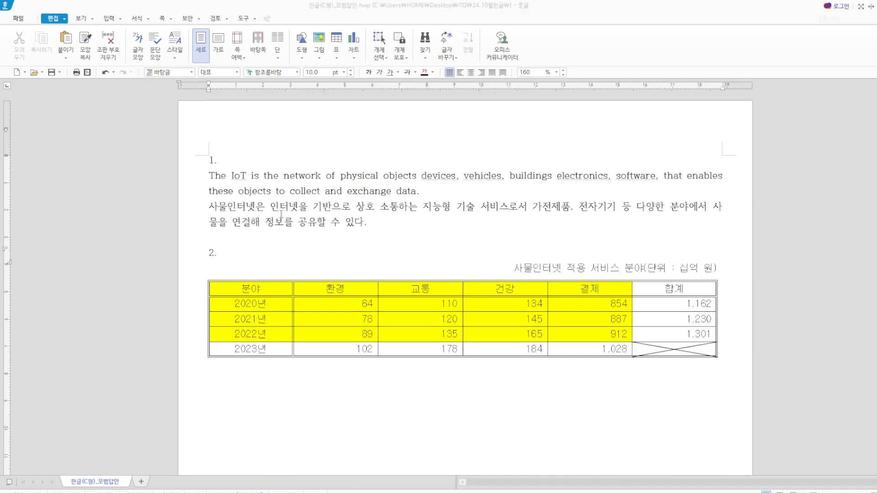
Select section 1's two paragraphs and add a new style named 'iot'.
drag(208, 176, 382, 218)
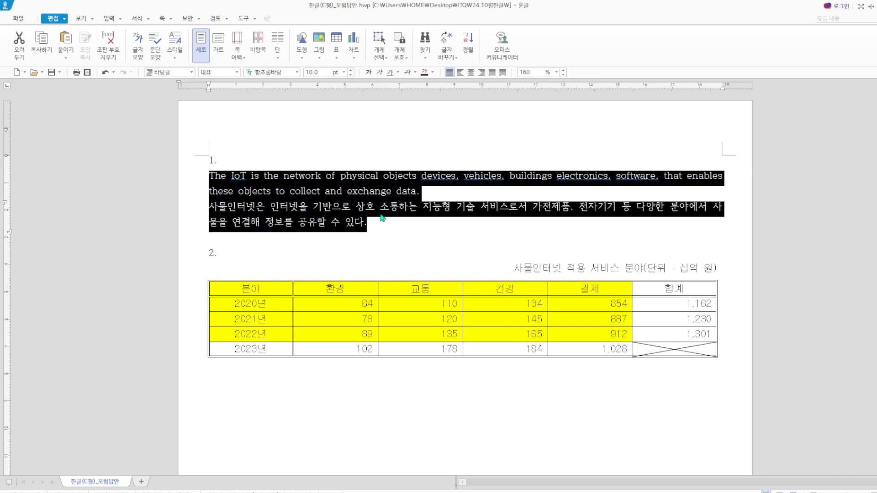
key(F6)
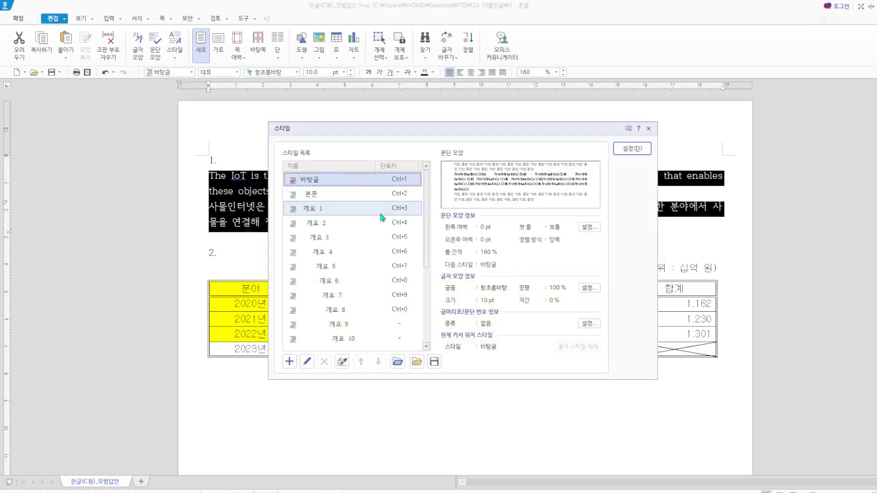
click(288, 363)
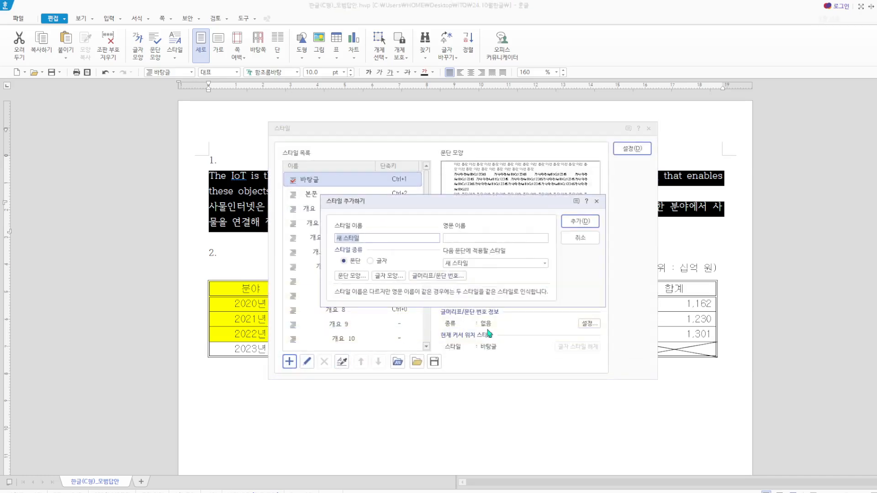
text(IO)
key(BackSpace)
key(BackSpace)
key(BackSpace)
text(iot)
click(580, 221)
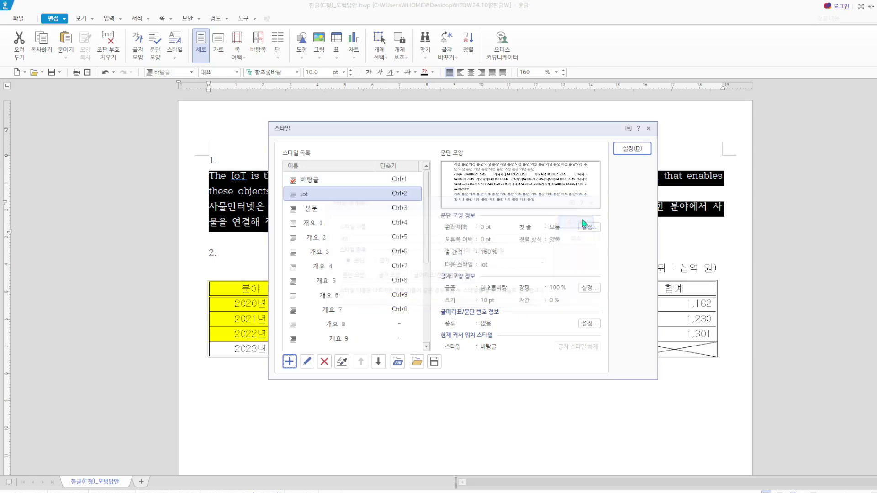
Give the iot style a 15 pt left margin and 10 pt spacing below.
click(306, 362)
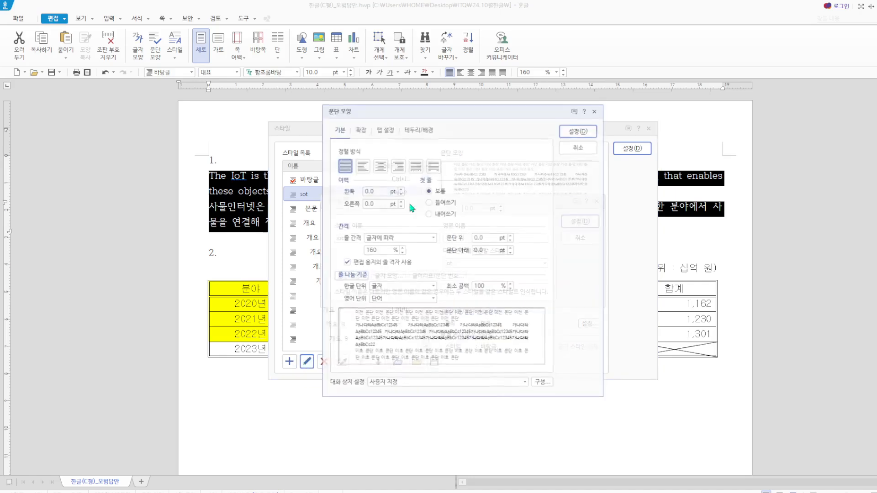
drag(380, 193, 347, 193)
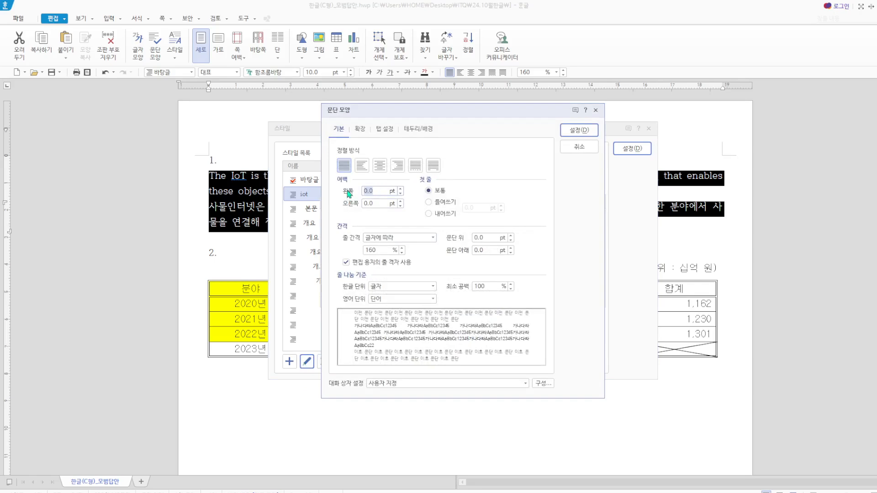
text(15)
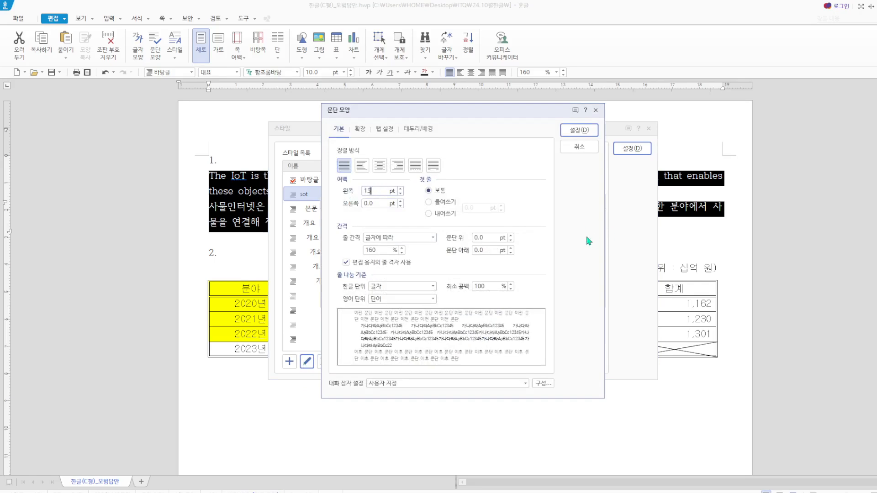
drag(488, 250, 449, 257)
text(10)
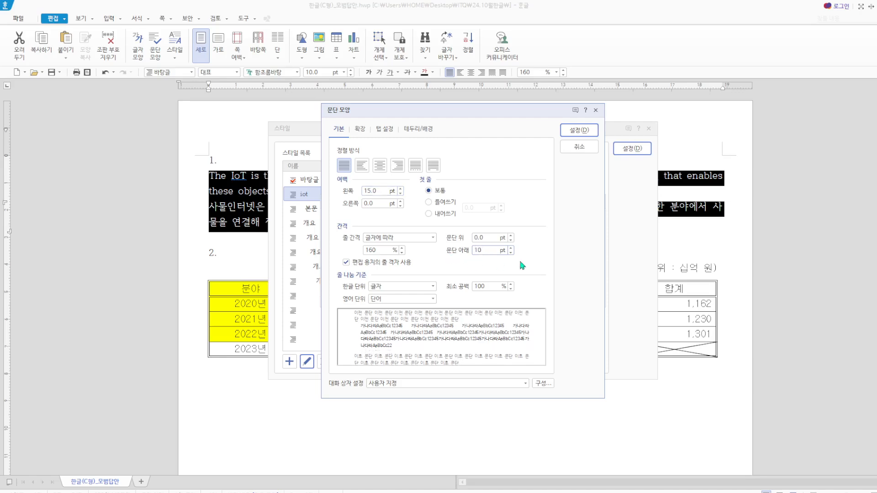
click(591, 134)
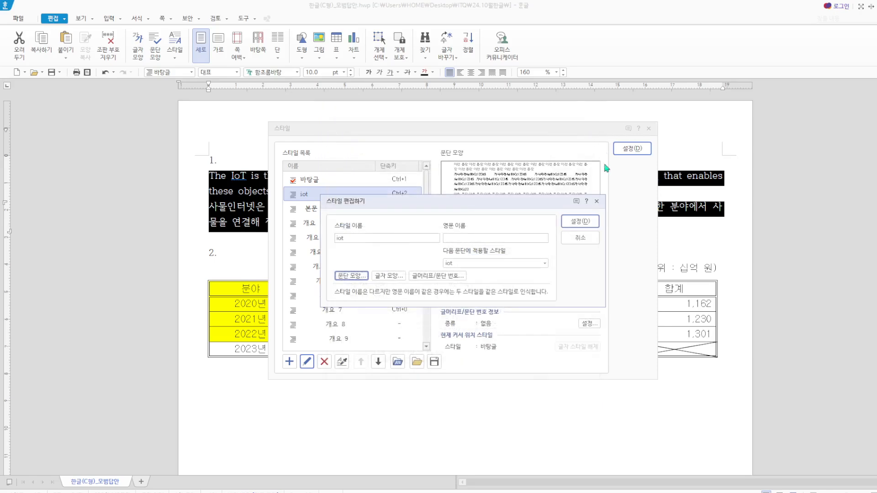
Set the style's Korean text to 돋움 with 95% width and 5% letter spacing.
click(401, 276)
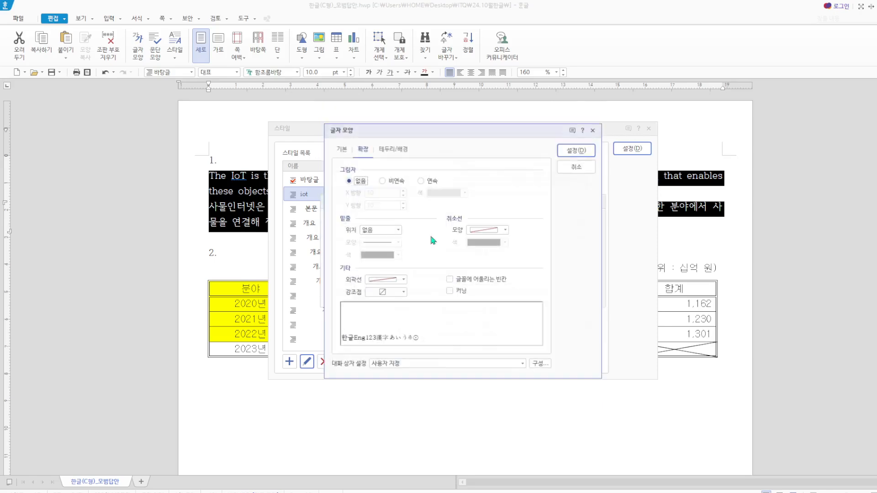
click(347, 148)
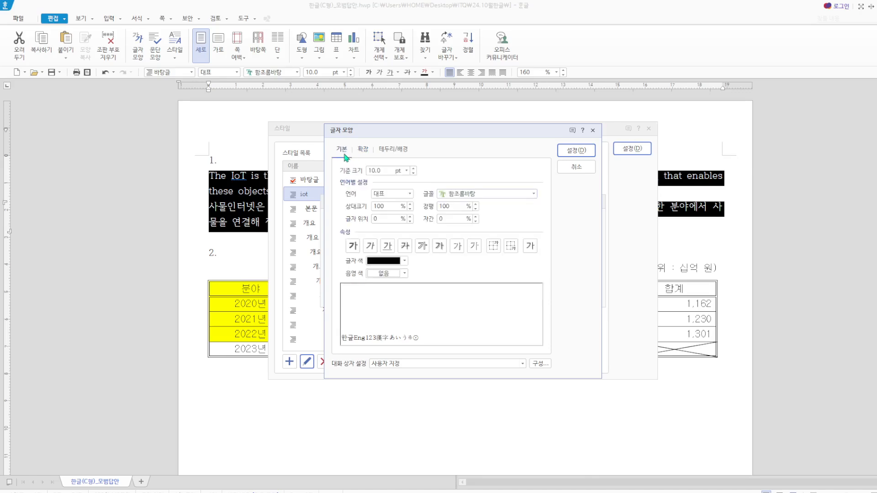
click(409, 194)
click(385, 212)
click(533, 194)
drag(532, 263, 530, 200)
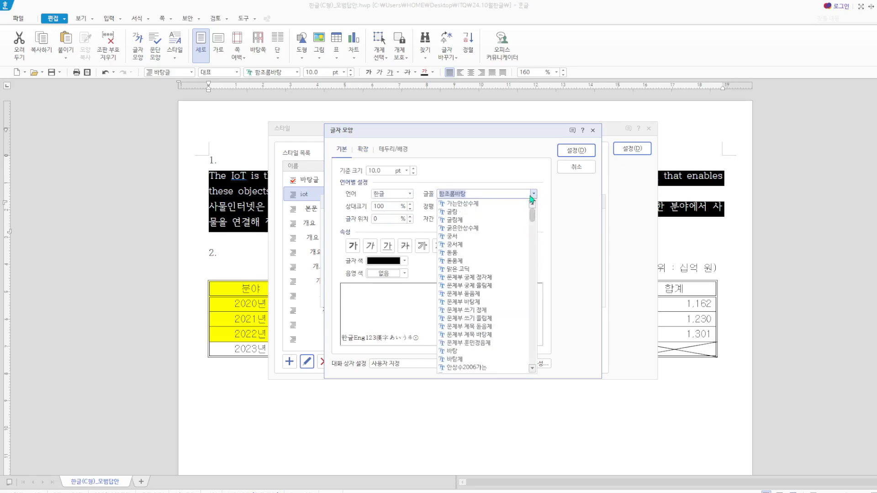
click(467, 253)
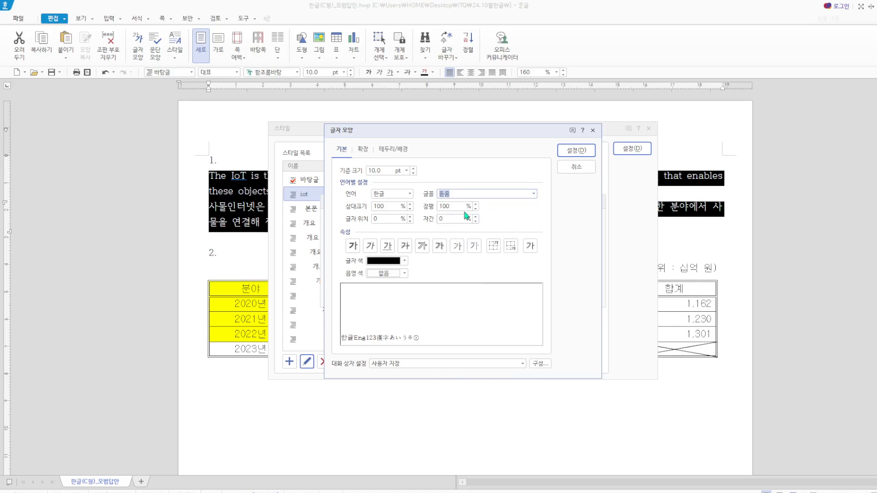
drag(458, 205, 418, 205)
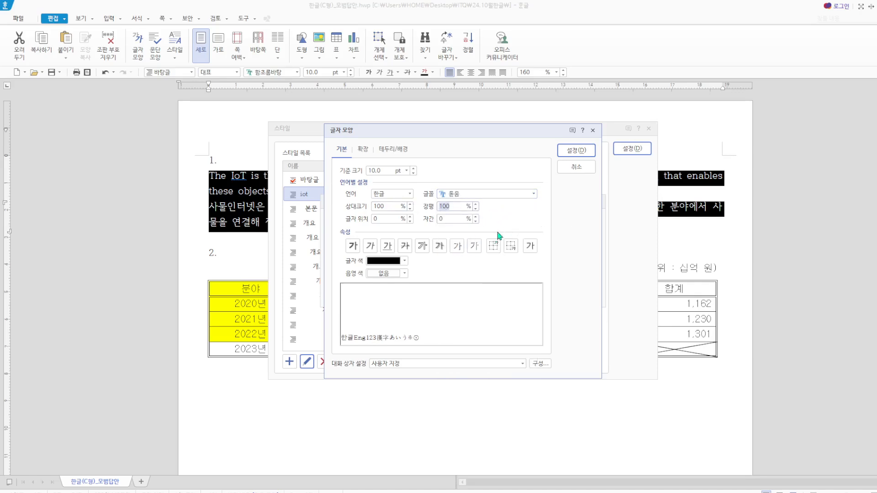
text(95)
drag(449, 219, 434, 222)
text(5)
Set the style's English text to 굴림 at 95% width.
click(410, 194)
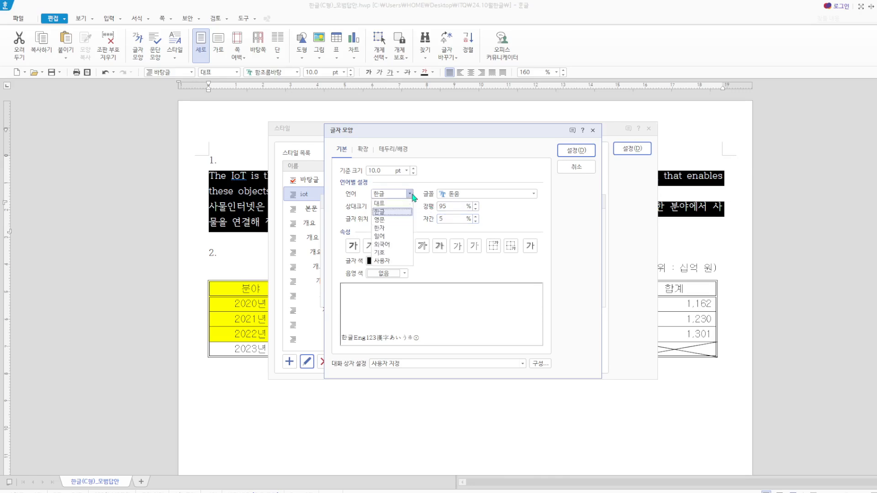
click(395, 220)
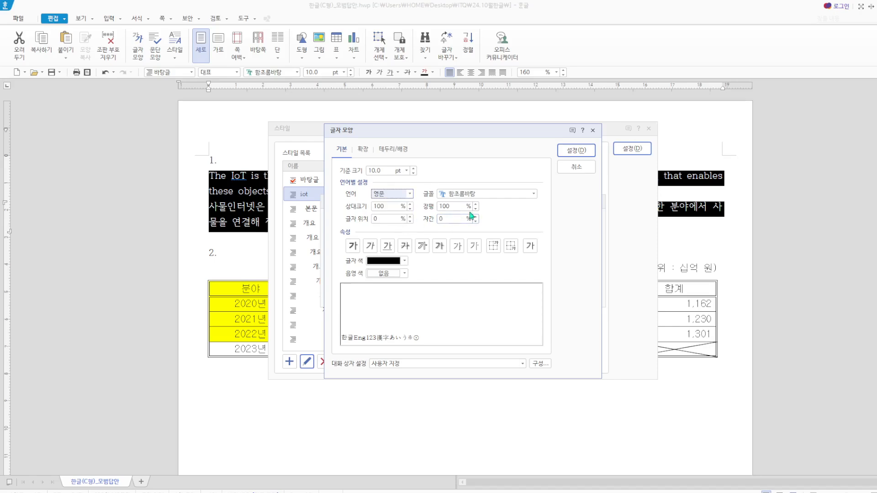
click(533, 195)
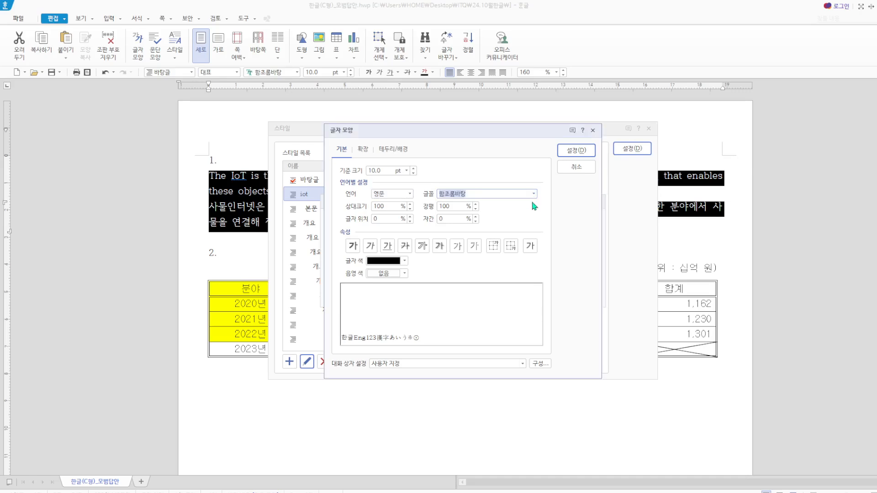
click(533, 195)
scroll(534, 233, up, 3)
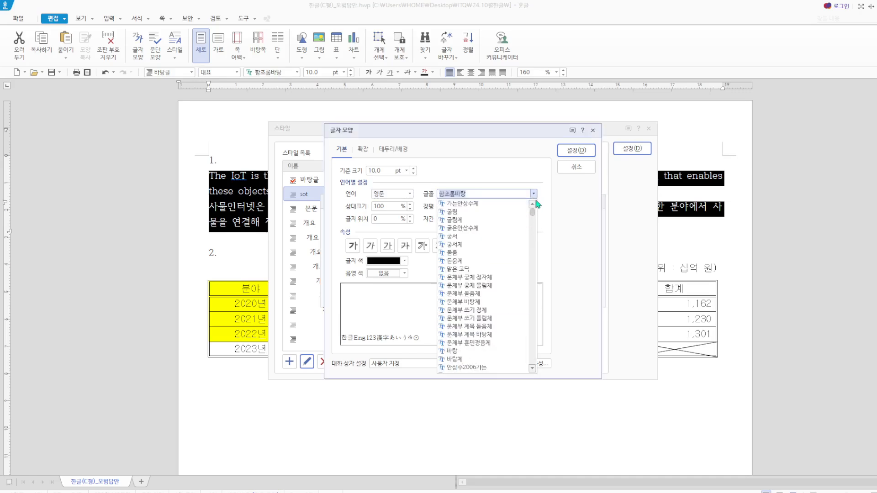
click(462, 215)
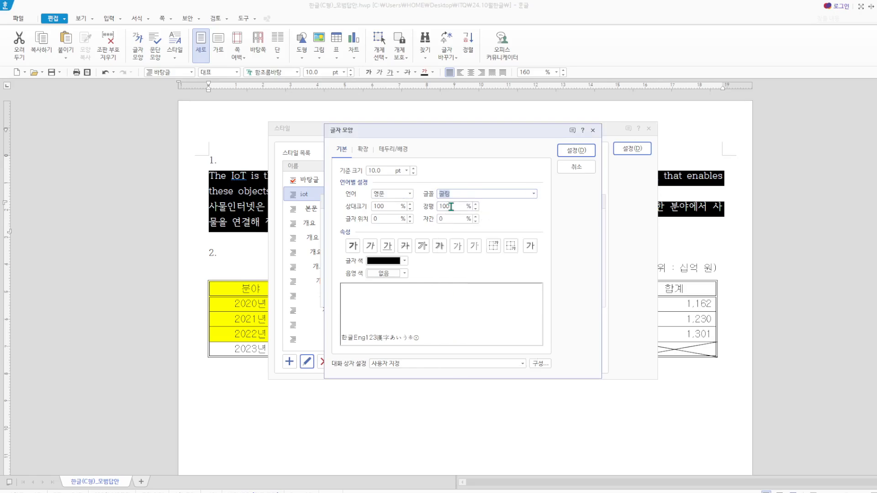
click(450, 207)
text(95)
key(Tab)
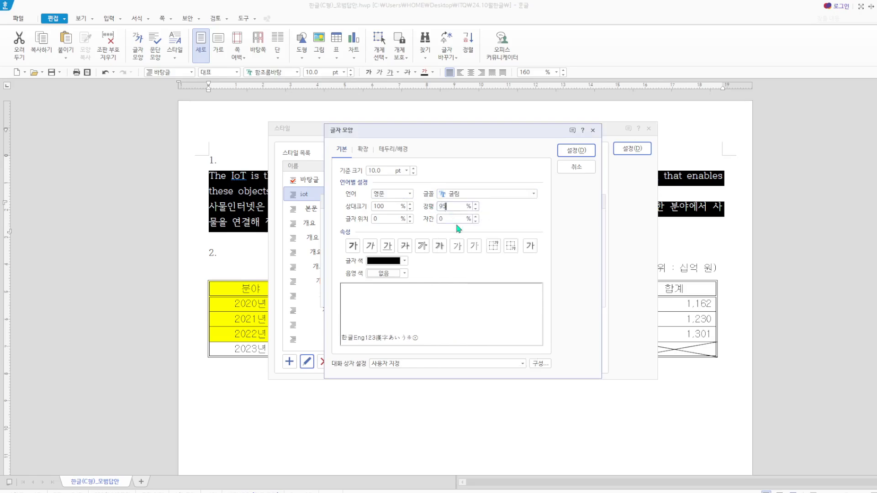
Confirm the iot style changes and apply iot to section 1's paragraphs.
click(578, 151)
click(589, 223)
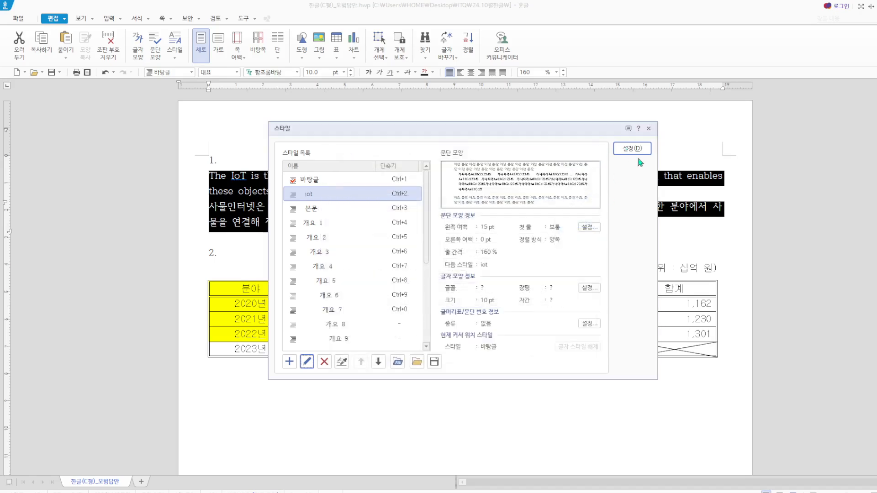
click(632, 150)
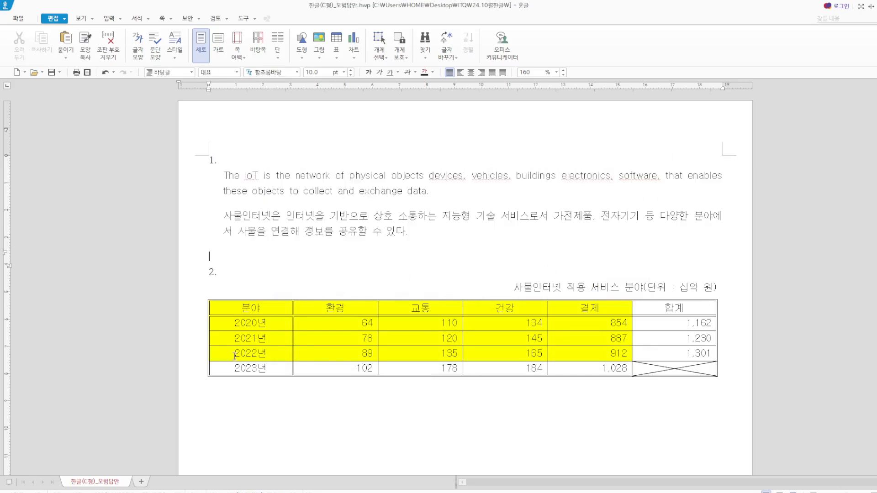
Save the document to the Desktop as an .hwp file named 20241106 plus the author's name.
click(18, 18)
click(61, 118)
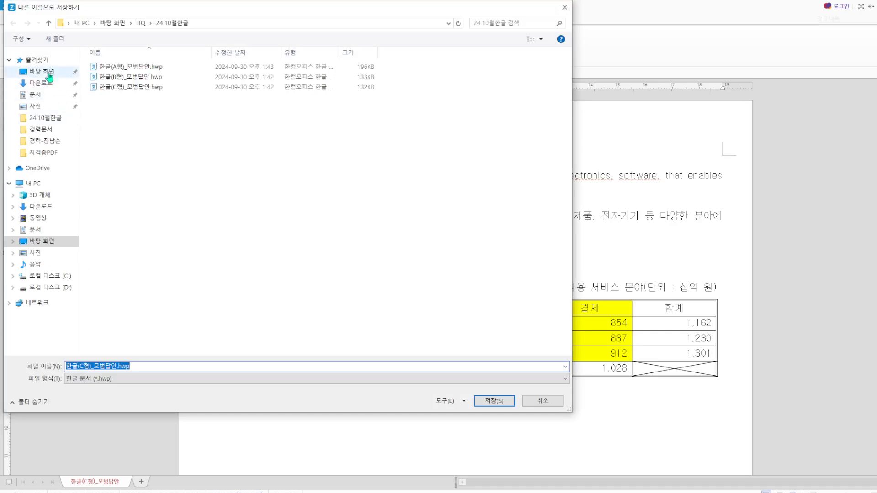
click(45, 72)
click(142, 366)
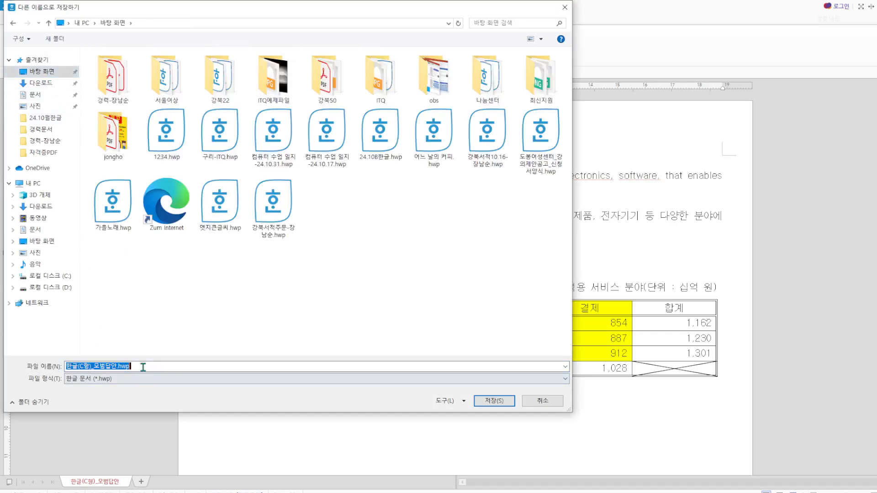
text(2024)
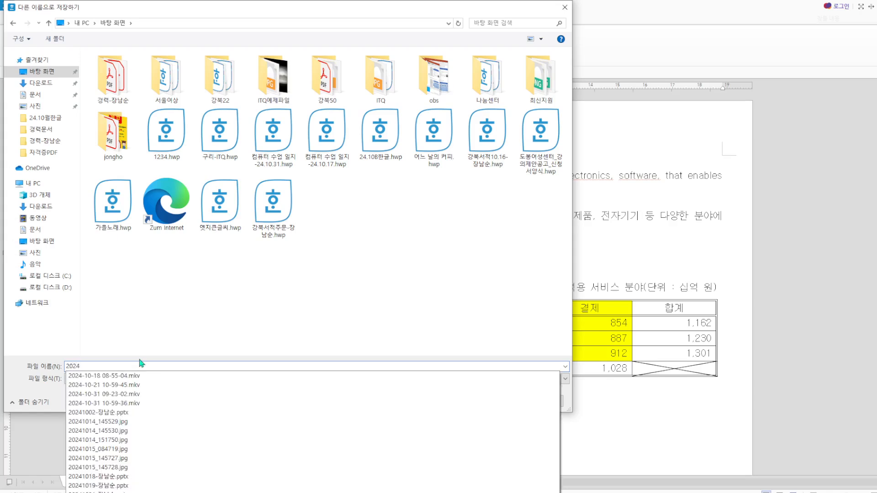
text(110)
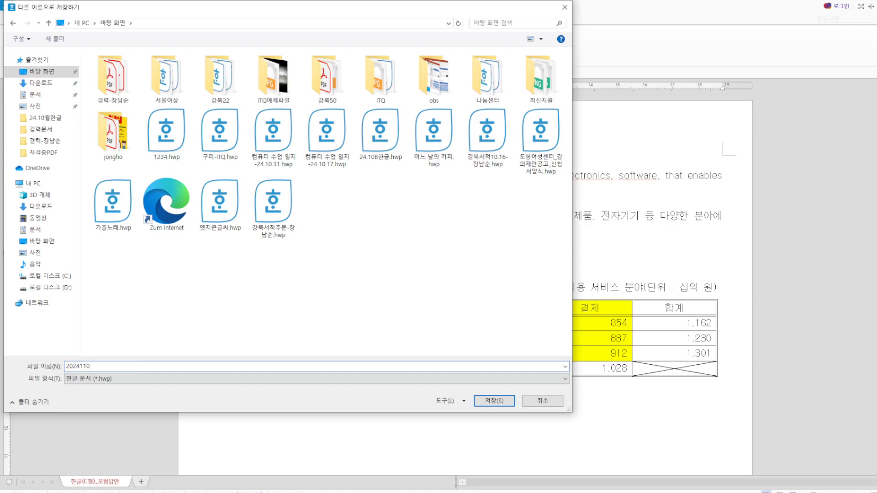
text(6-)
text(자)
text(남순)
click(497, 401)
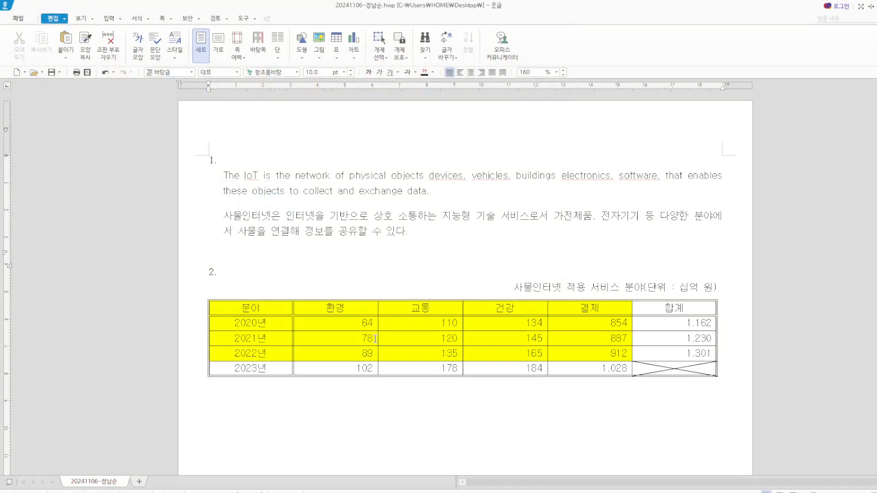
Clear the 2020–2022 합계 cells and refill them with block sums: 1,162, 1,230, 1,301.
key(Hangul)
drag(679, 321, 682, 354)
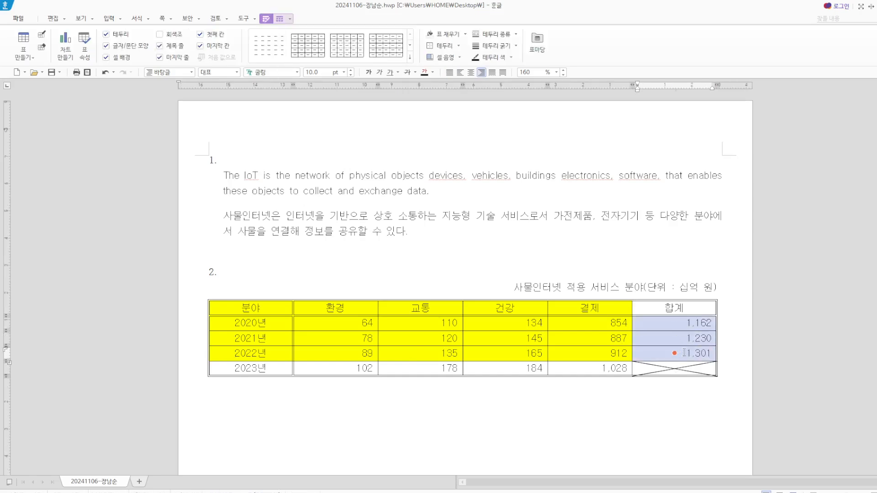
key(Delete)
drag(311, 327, 651, 354)
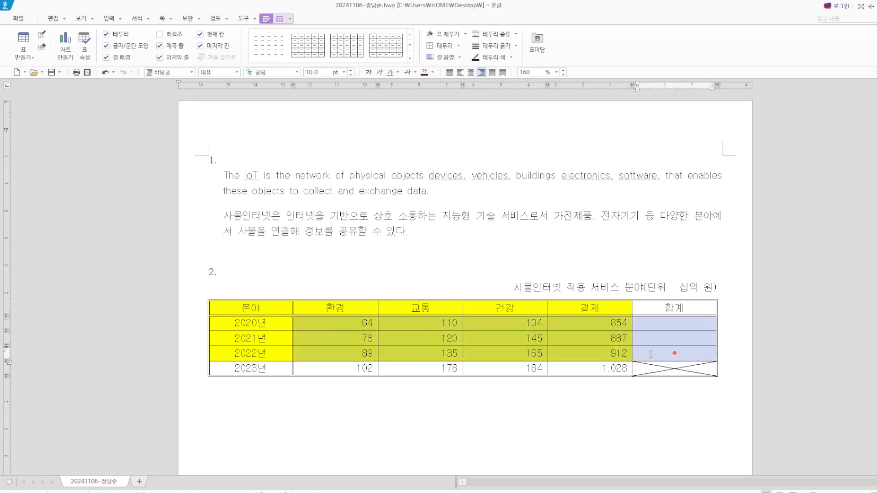
right_click(656, 352)
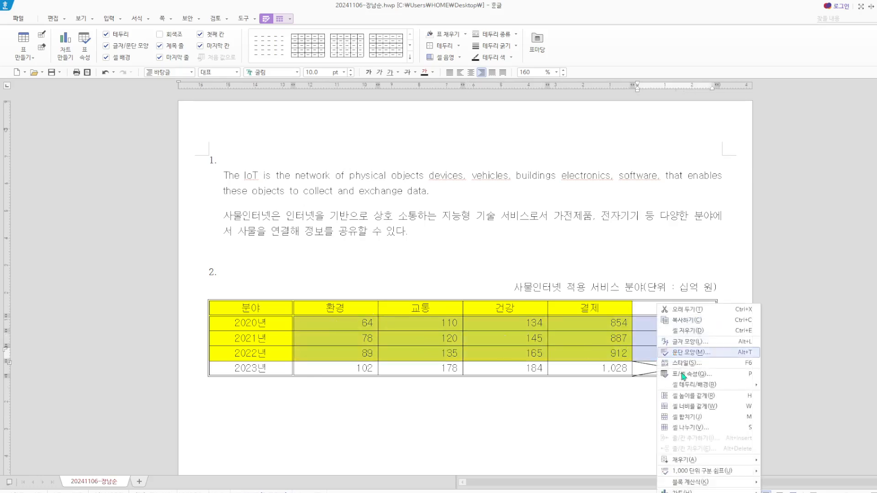
mouse_move(710, 485)
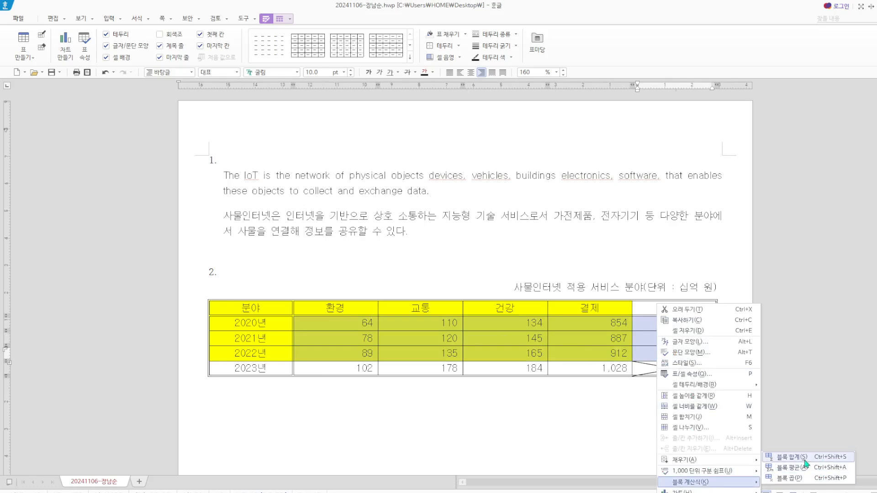
click(786, 457)
click(623, 449)
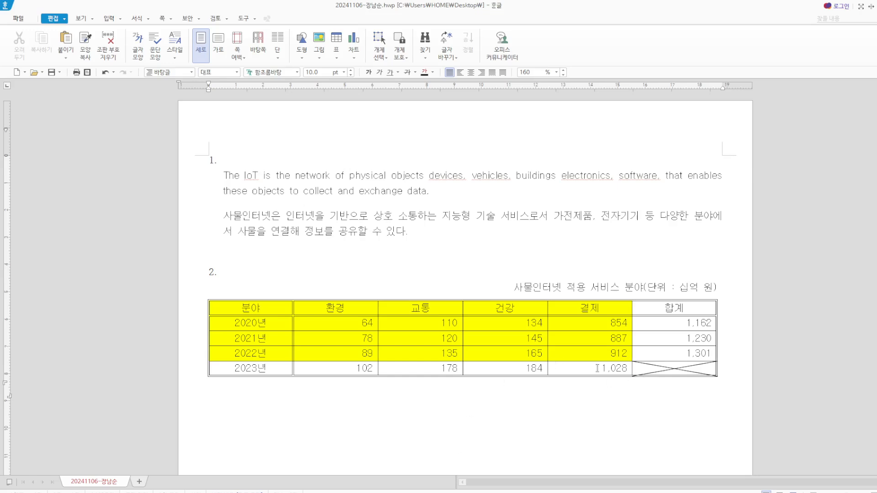
Delete the title text above the table and remove the table's caption.
drag(511, 287, 719, 290)
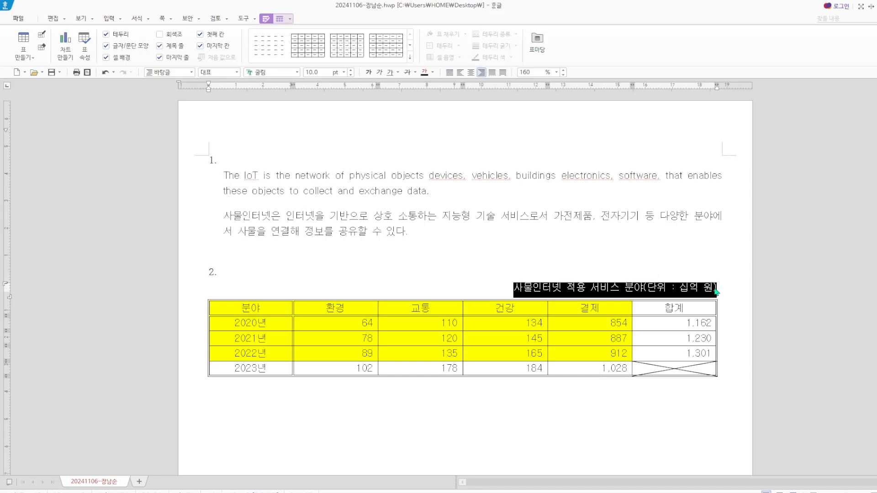
key(Delete)
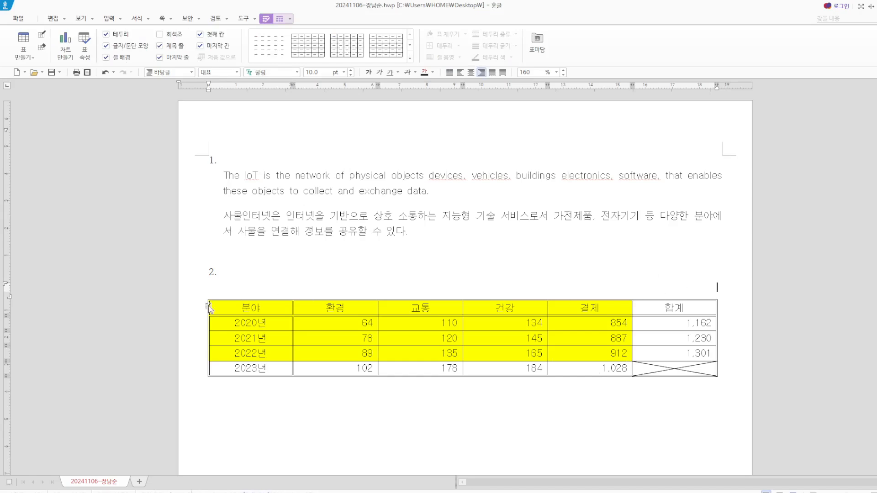
click(209, 305)
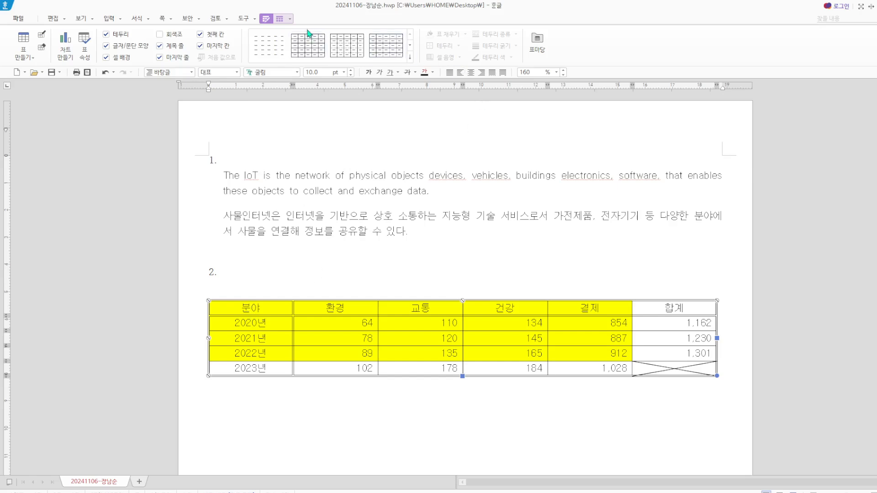
click(280, 19)
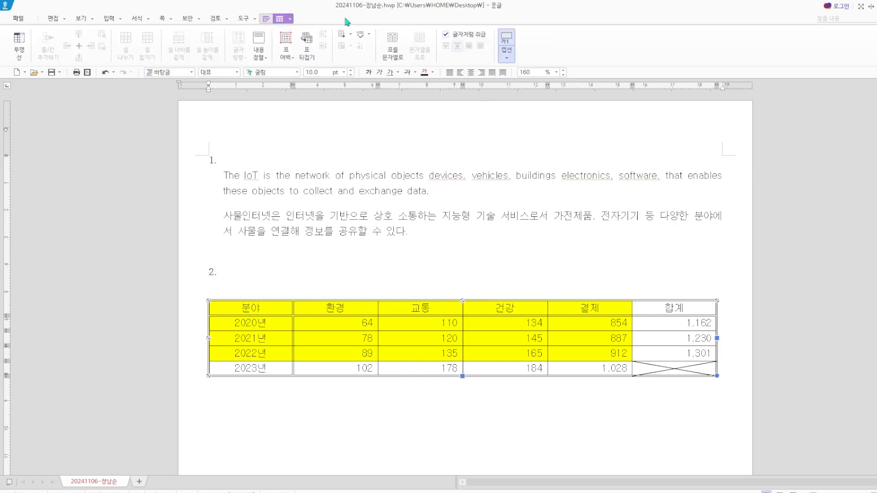
click(507, 57)
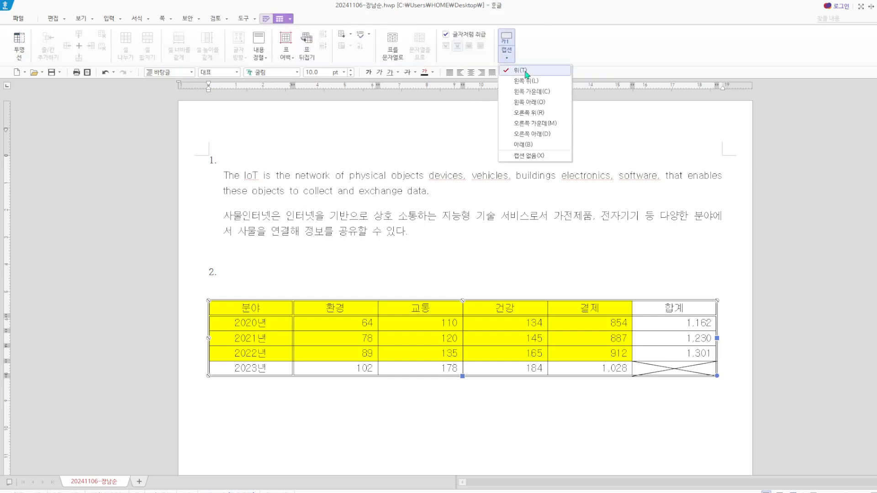
click(523, 68)
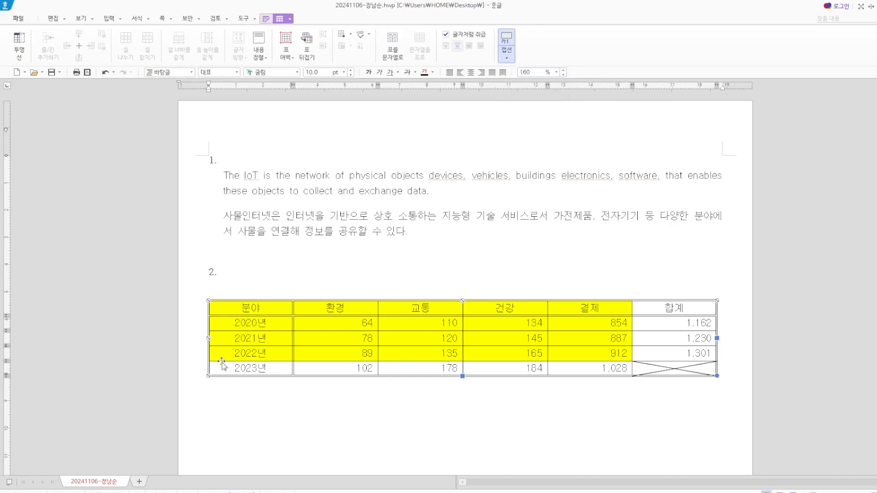
right_click(257, 310)
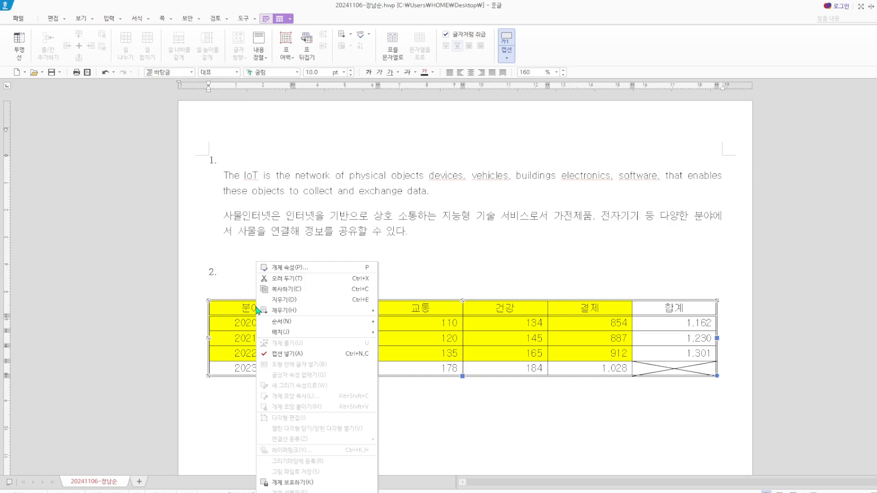
click(294, 354)
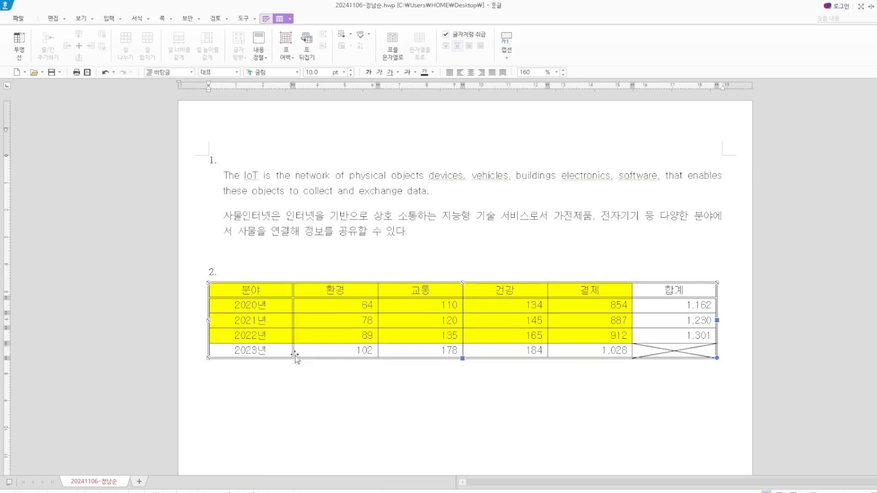
Paste the title on the line below the table and left-align it.
click(237, 375)
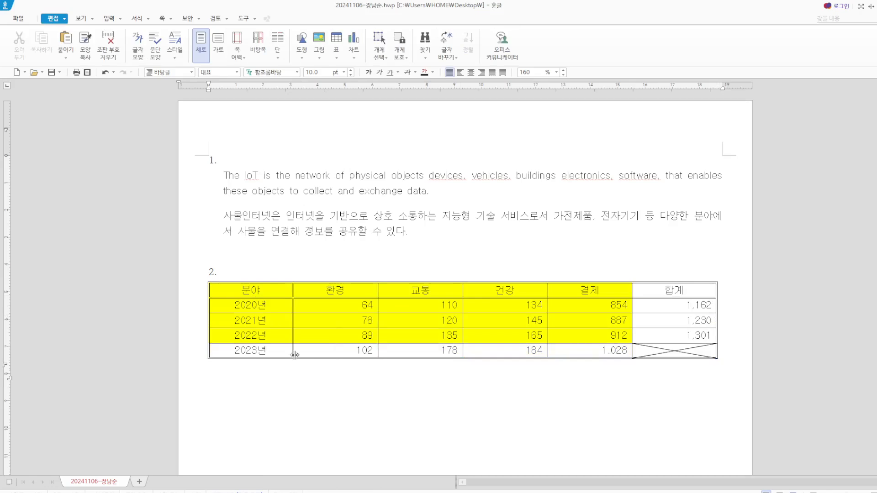
key(ctrl+v)
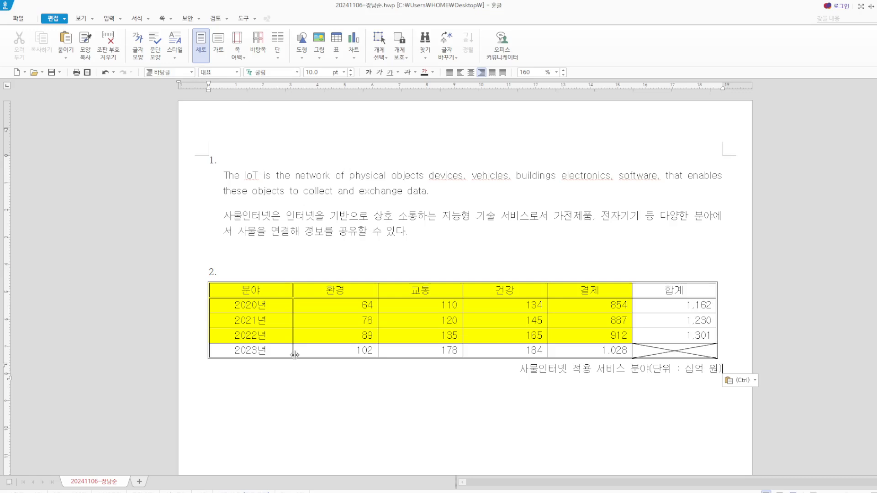
click(451, 72)
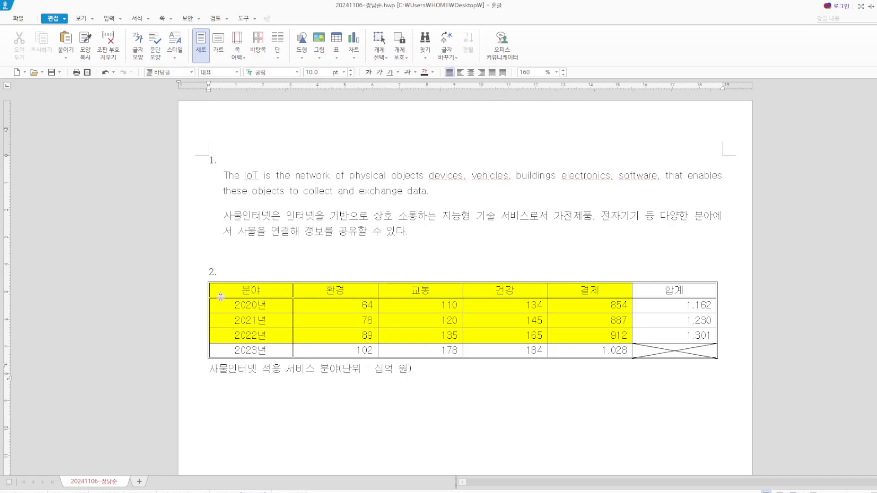
click(208, 287)
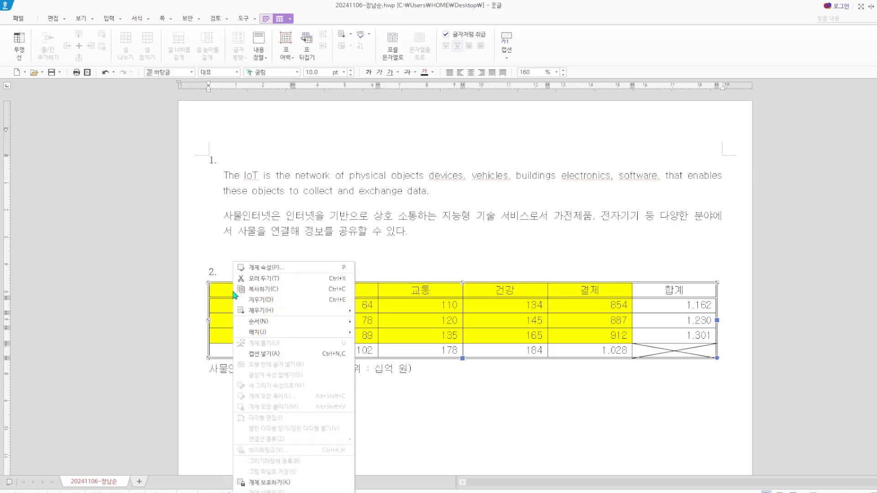
Set the table's caption position to the top in object properties.
click(266, 268)
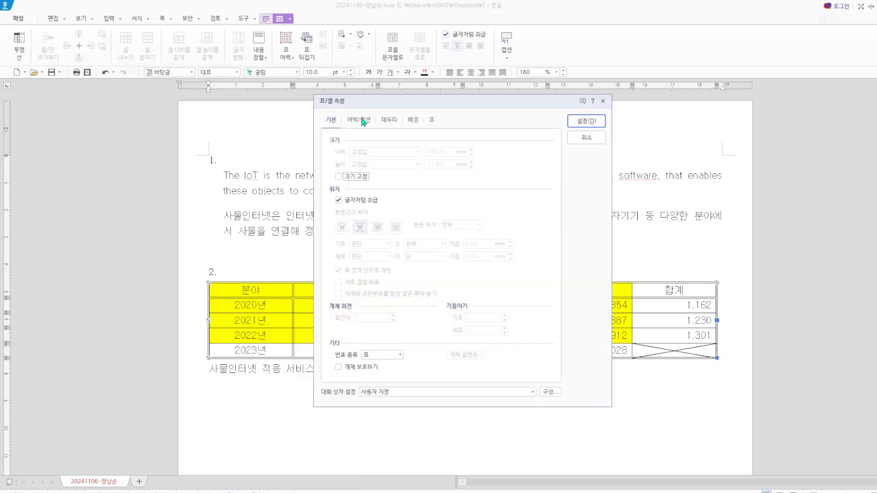
click(363, 121)
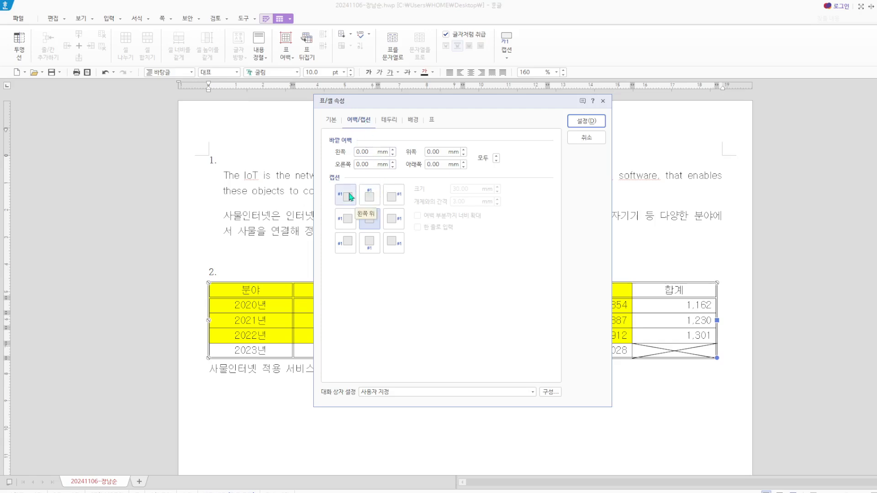
click(371, 196)
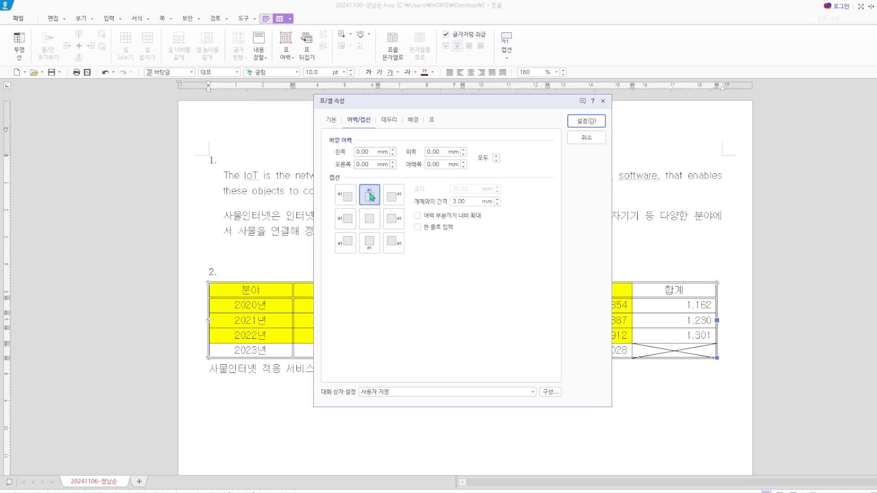
click(574, 121)
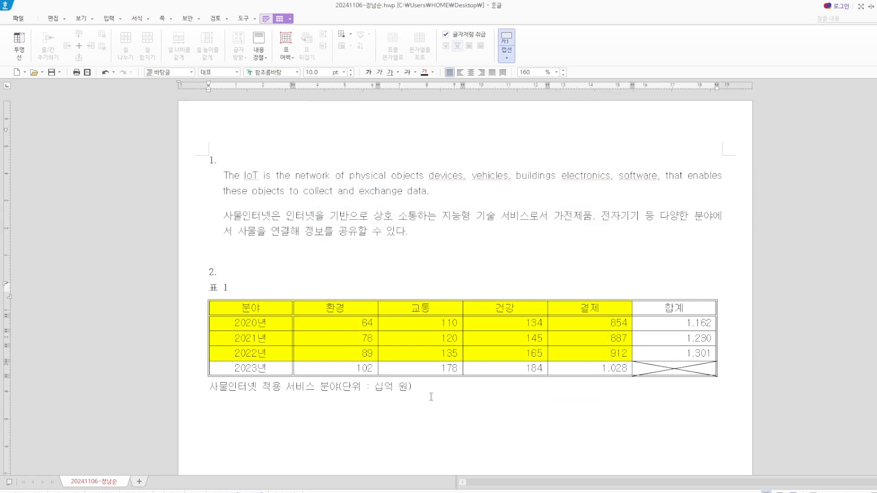
Replace the 표 1 caption with the title from below the table and right-align it.
drag(414, 388, 194, 387)
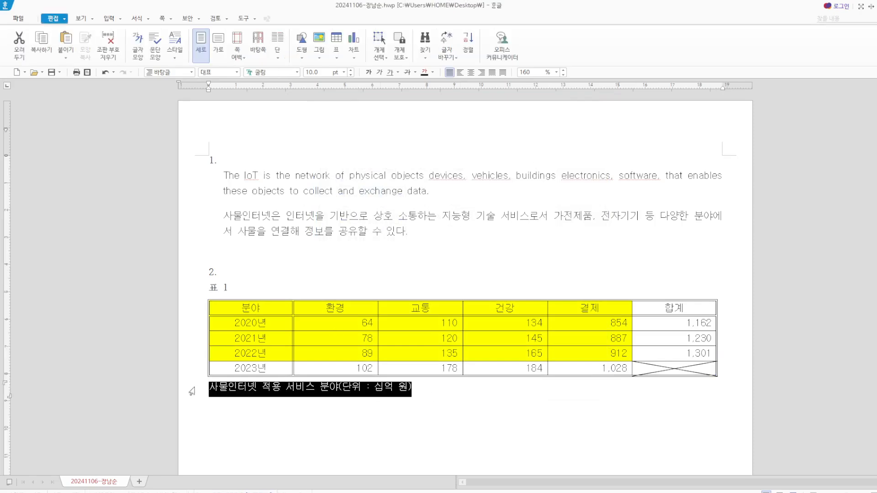
key(ctrl+x)
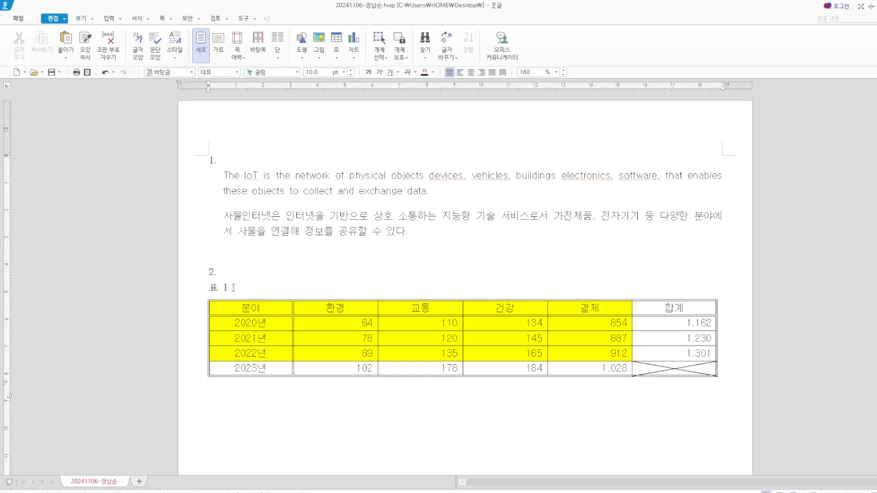
drag(233, 287, 189, 285)
key(F12)
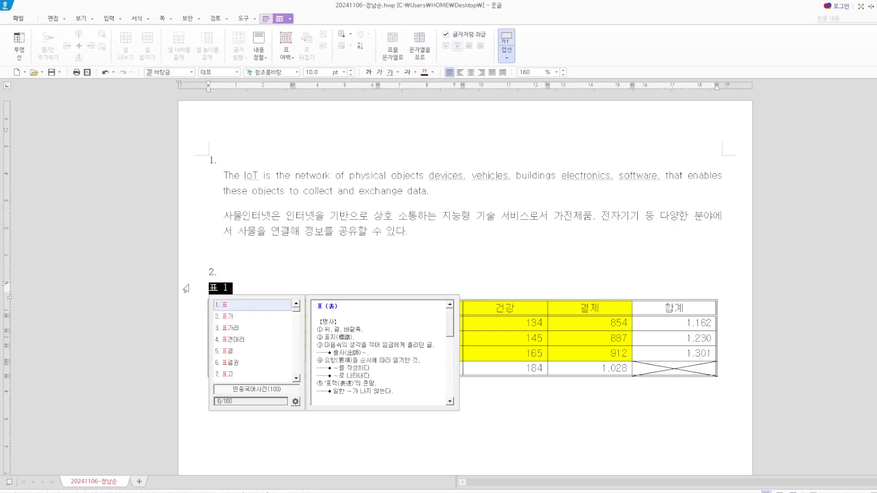
key(Escape)
key(ctrl+v)
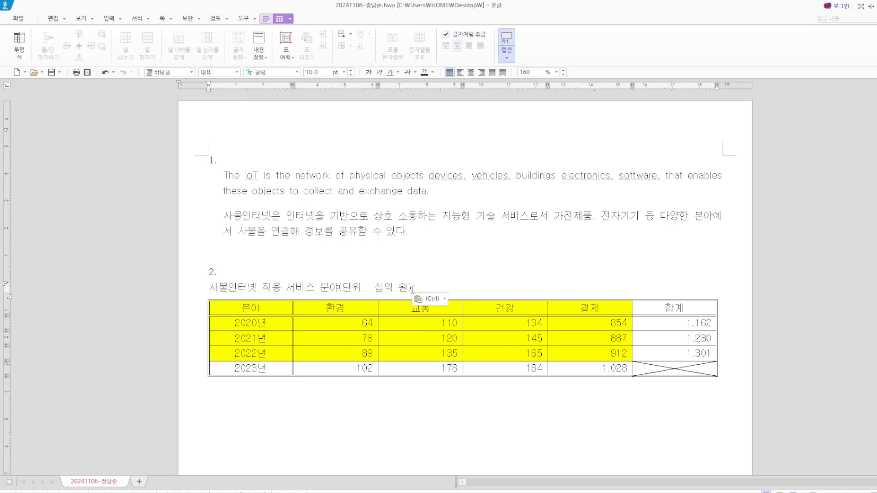
drag(407, 288, 368, 163)
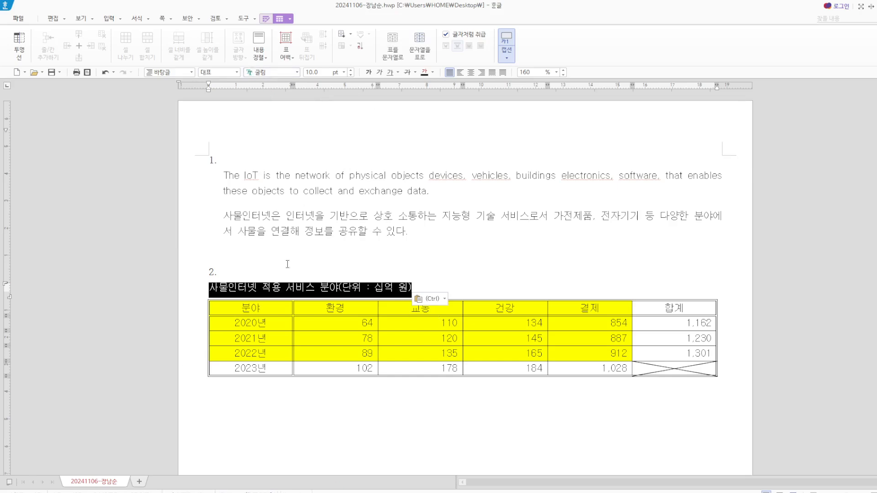
click(482, 73)
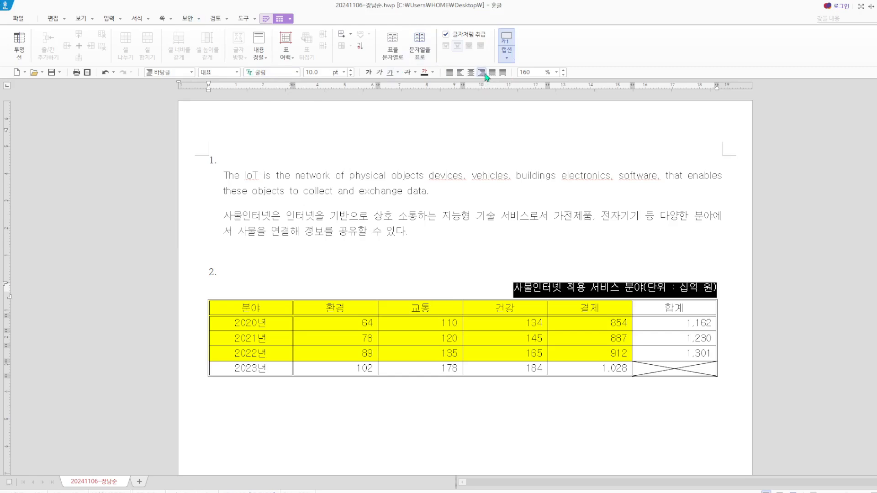
click(442, 277)
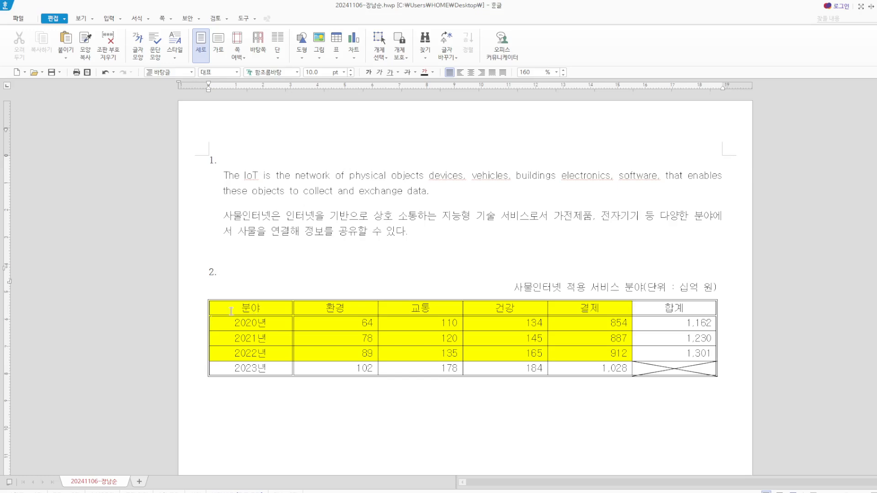
drag(231, 311, 605, 360)
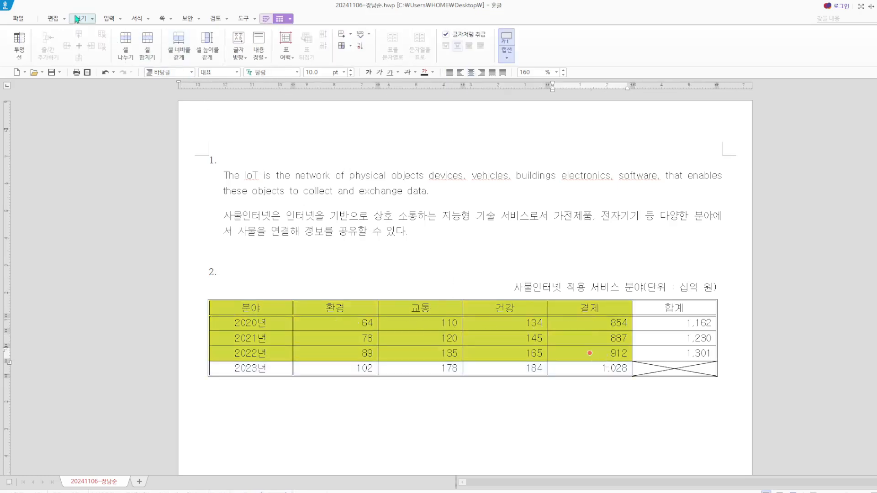
Insert a vertical bar chart of the selected 2020–2022 data.
click(121, 19)
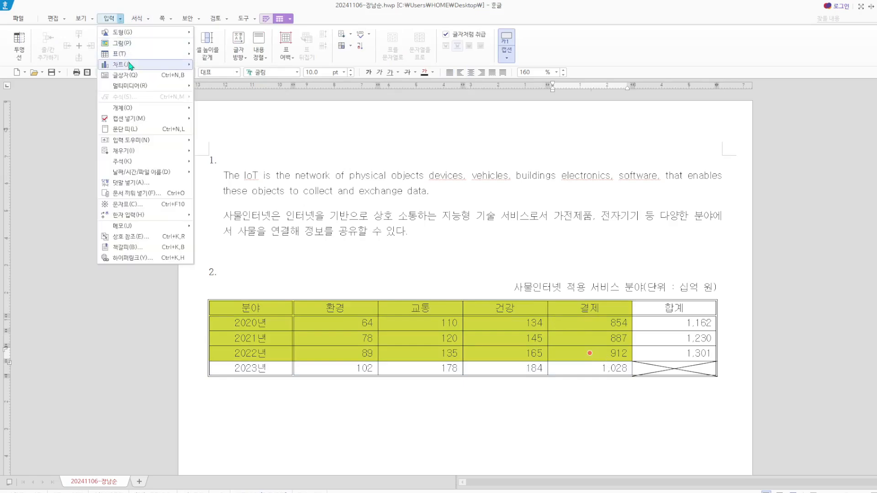
mouse_move(119, 64)
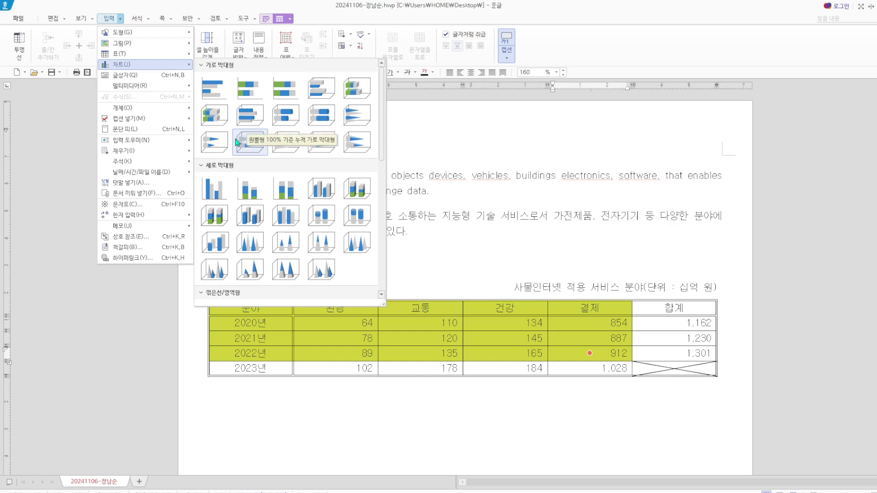
click(214, 188)
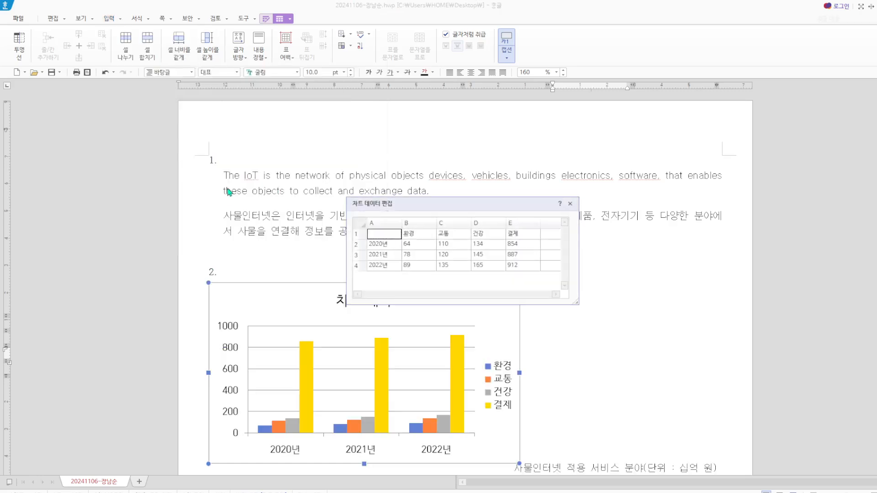
click(570, 204)
Widen the chart to the right and drag it below the table.
drag(520, 371, 708, 351)
drag(626, 297, 635, 375)
scroll(627, 237, down, 4)
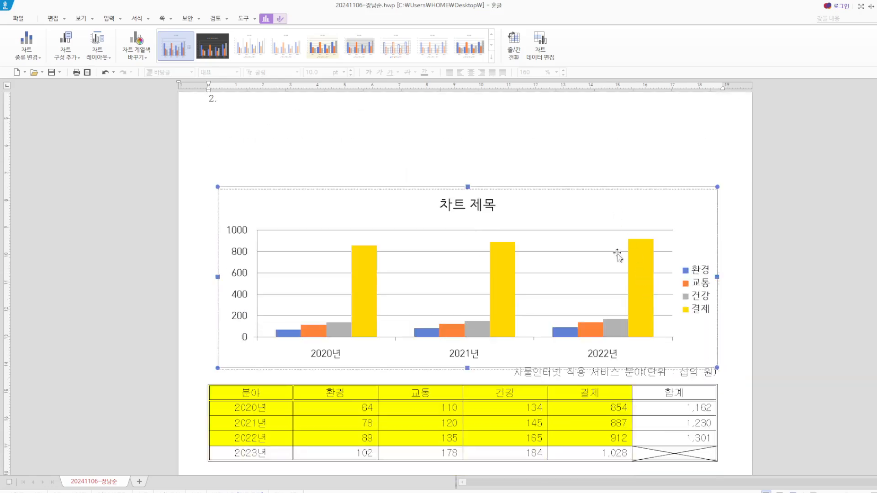
drag(627, 237, 619, 273)
scroll(568, 269, up, 5)
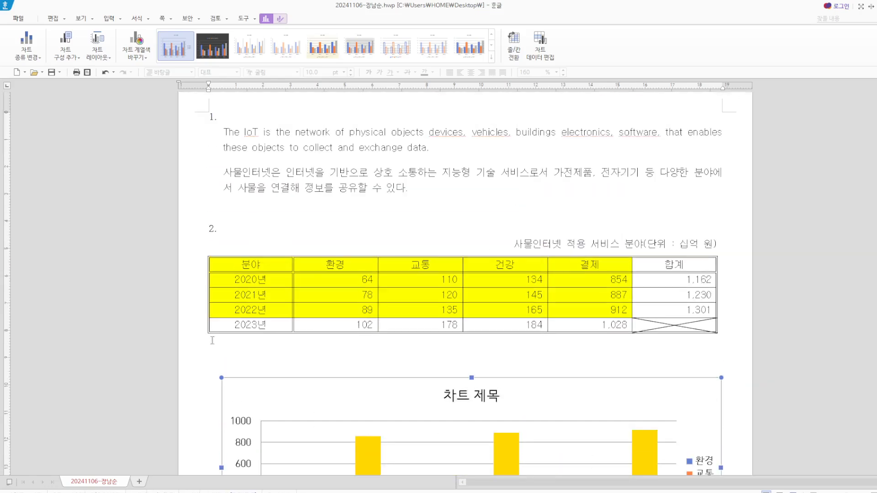
Change the chart title text to 사물인터넷 적용 서비스 분야.
click(481, 402)
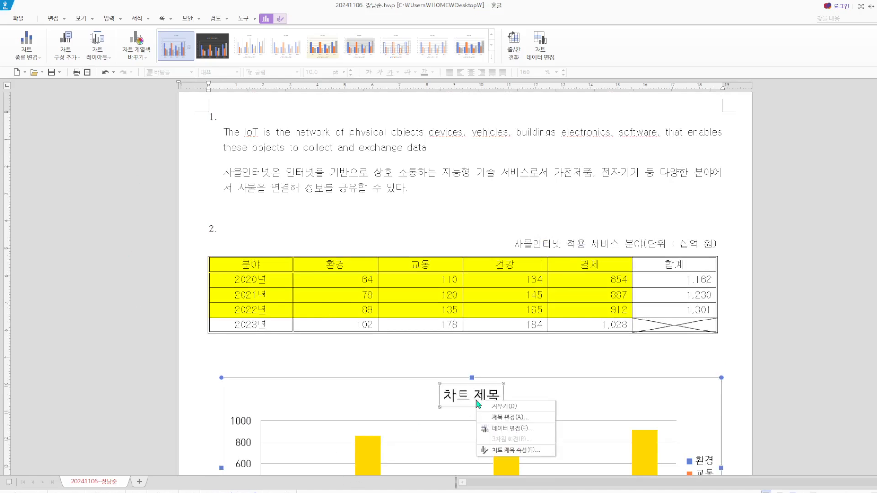
right_click(478, 402)
click(507, 416)
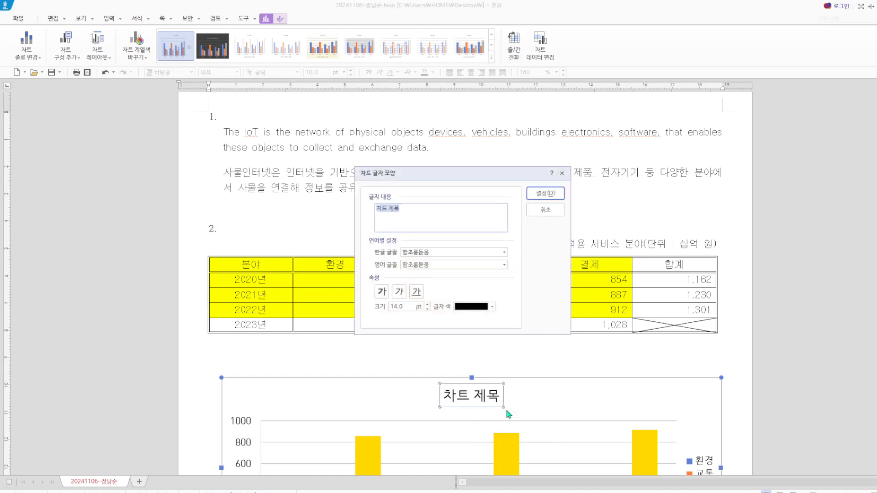
text(사물인터)
text(넷 적ㅇ)
text( 서비스)
text( 분야)
Set the chart title's Korean and English fonts to 돋움 at 12 pt.
click(419, 253)
text(돋움)
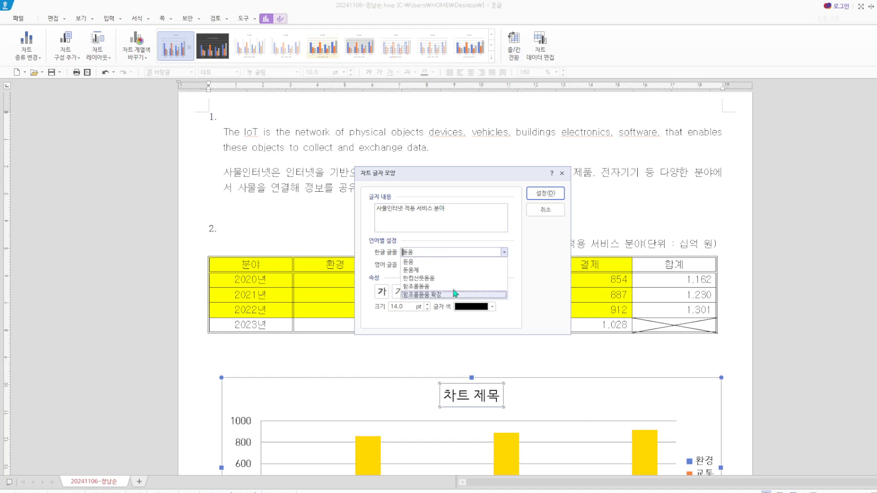
click(414, 263)
click(419, 265)
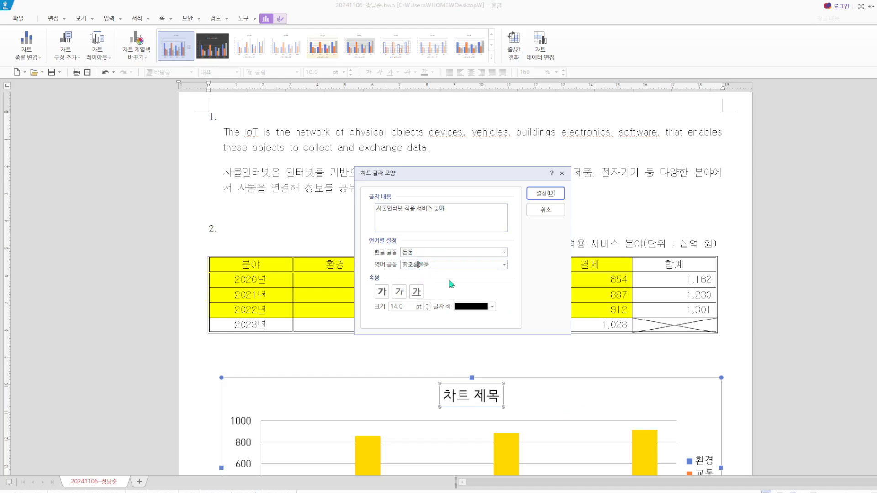
key(BackSpace)
key(BackSpace)
key(BackSpace)
click(409, 275)
click(428, 309)
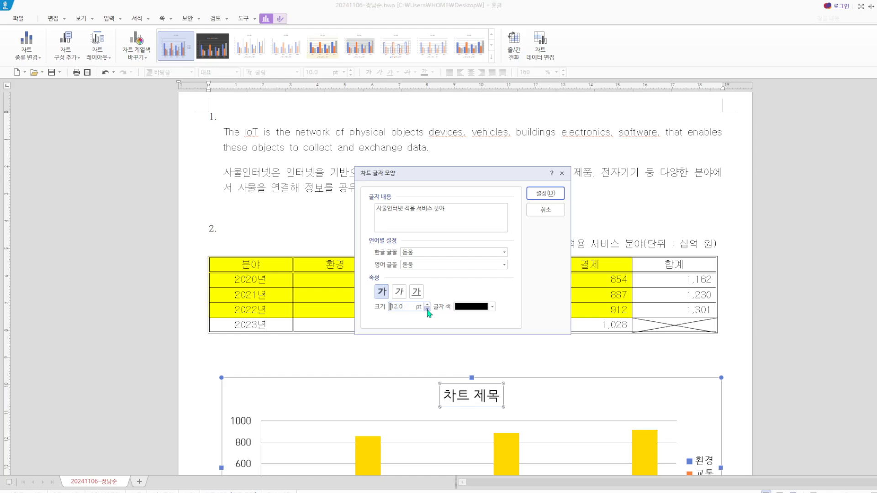
click(427, 309)
click(547, 194)
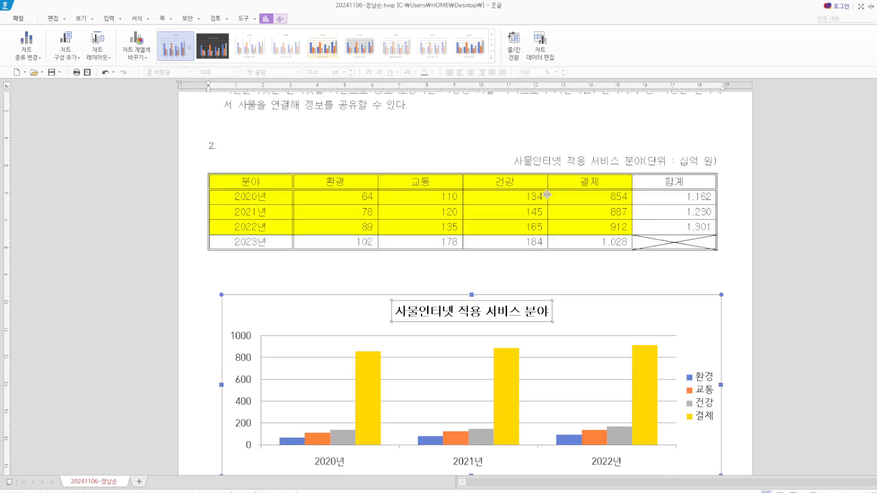
In the chart title properties, choose a white fill, a black line and a drop shadow.
right_click(510, 315)
click(565, 365)
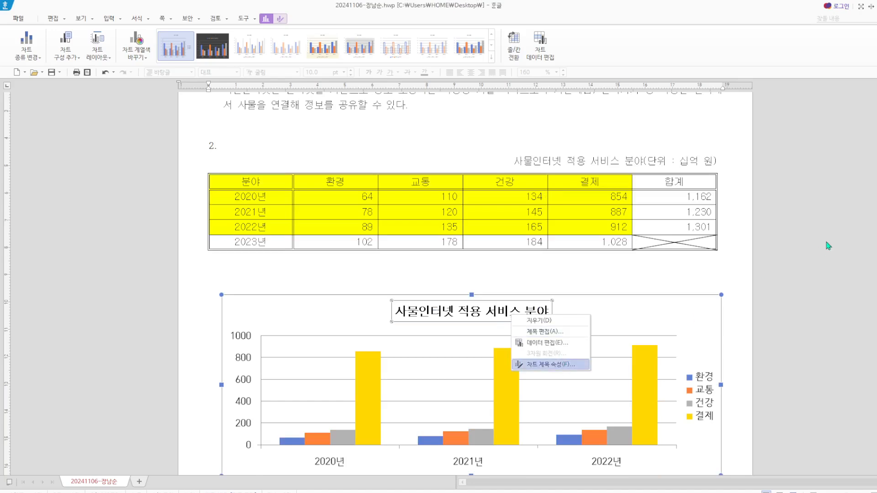
click(798, 156)
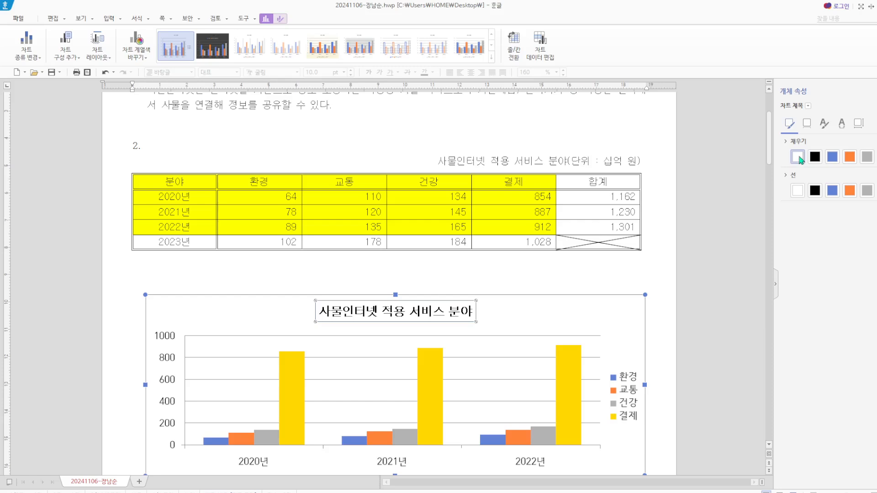
click(815, 191)
click(807, 123)
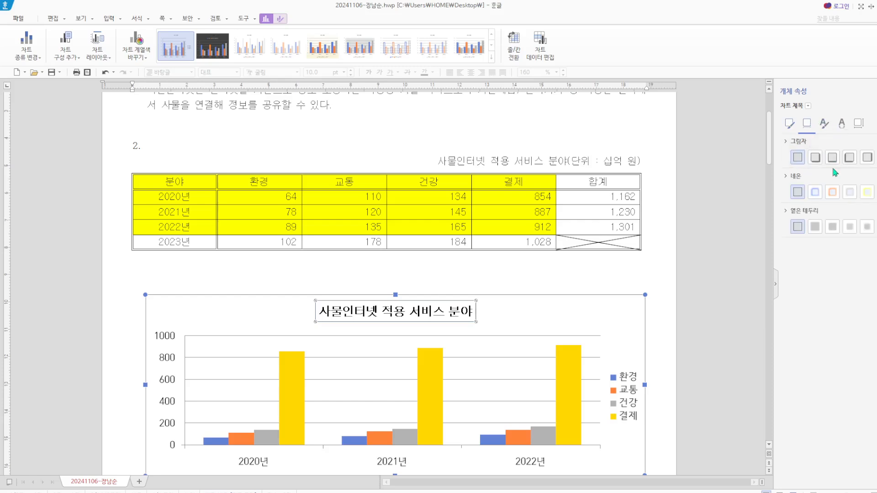
click(814, 158)
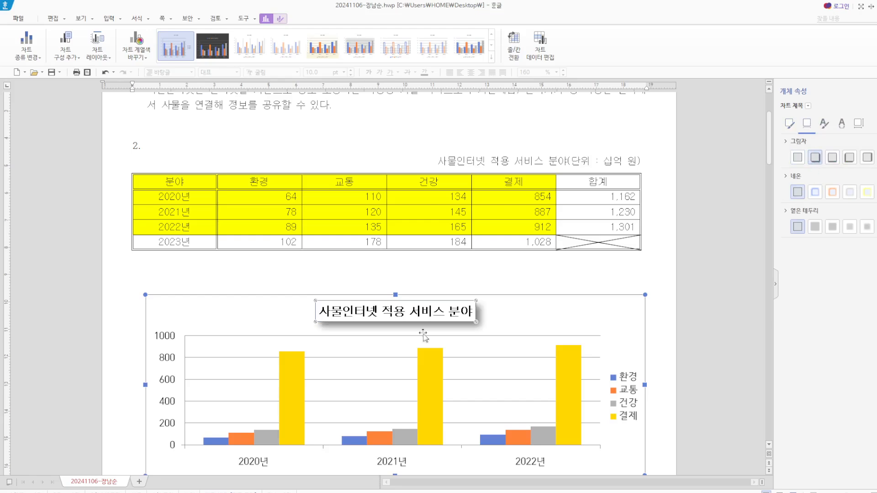
click(718, 317)
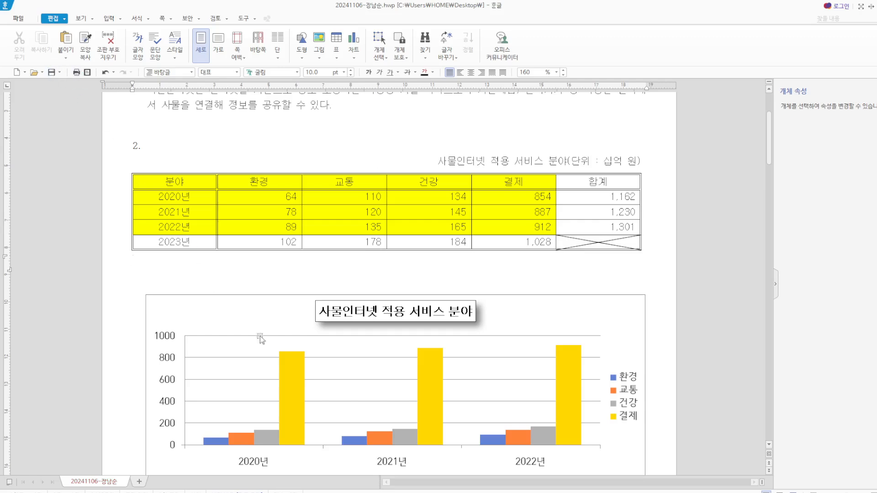
click(618, 383)
Set the legend's Korean and English fonts to 돋움.
click(632, 395)
right_click(631, 395)
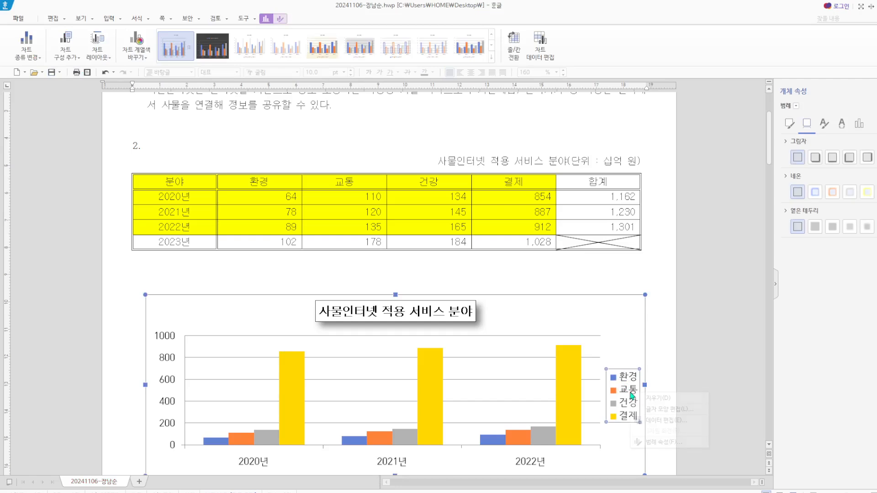
click(650, 410)
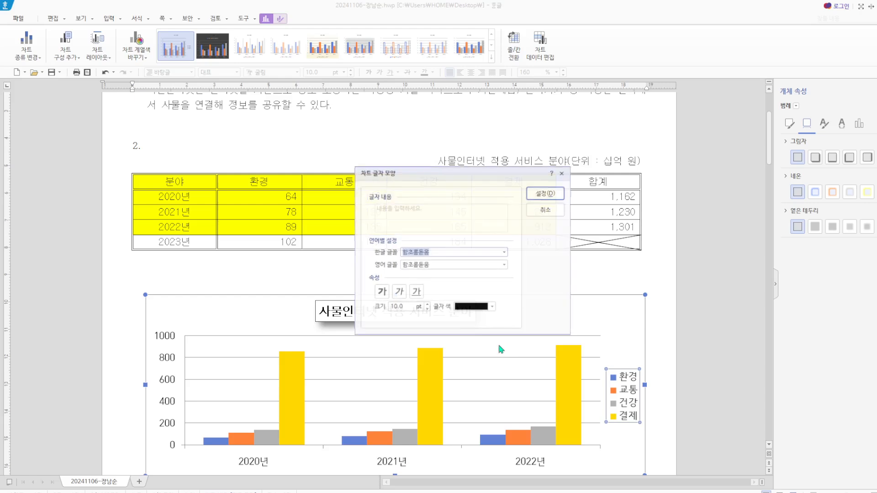
click(419, 253)
key(BackSpace)
key(BackSpace)
key(BackSpace)
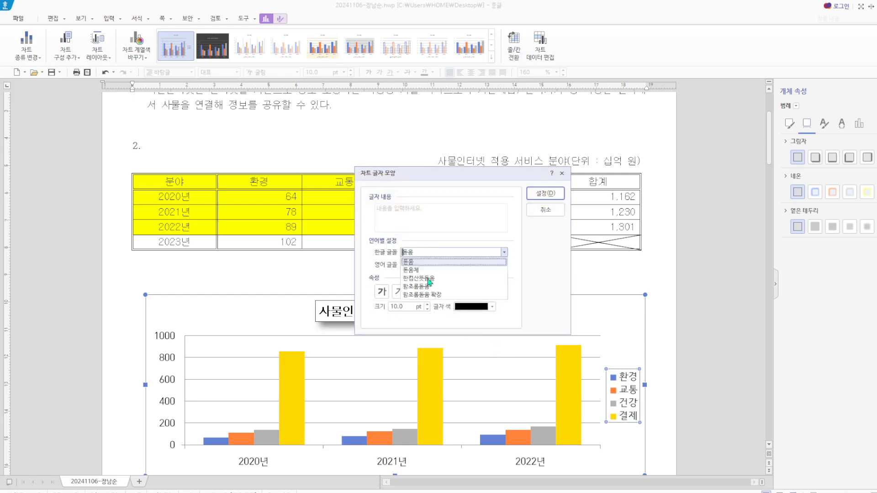
key(Return)
click(421, 266)
key(BackSpace)
key(BackSpace)
key(BackSpace)
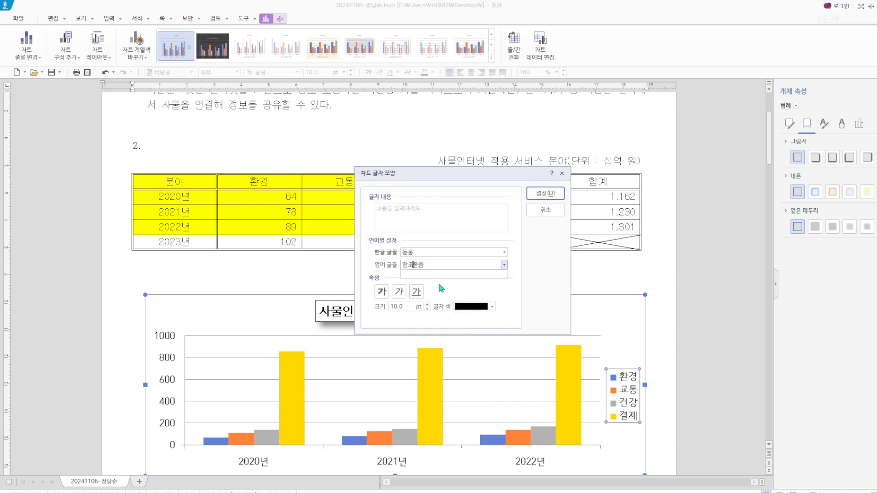
click(415, 274)
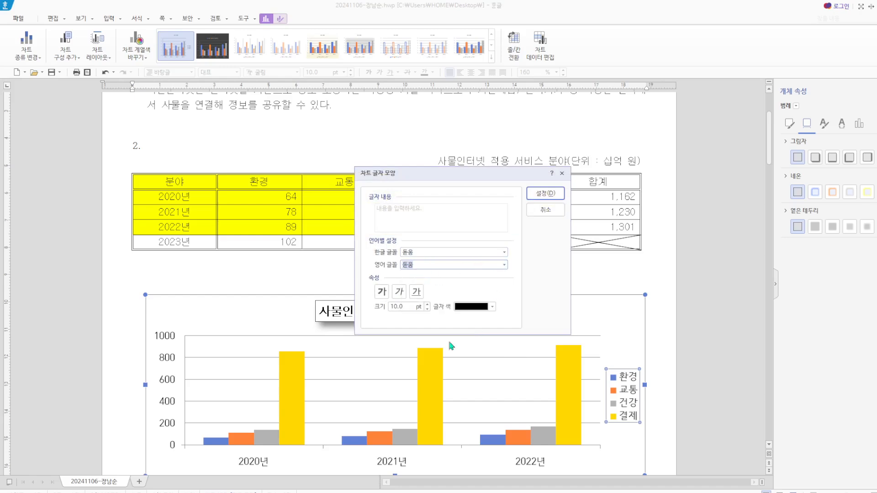
click(540, 200)
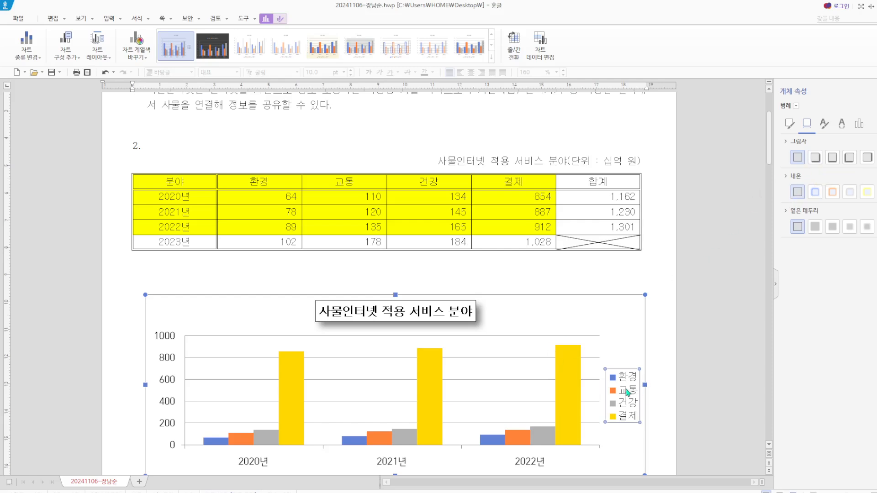
Give the legend a black border line, undoing an accidental black text outline.
click(821, 124)
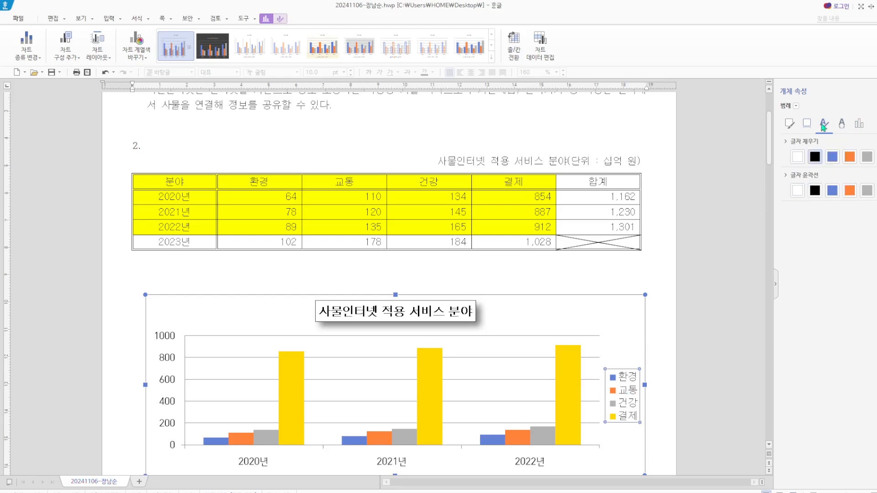
click(815, 193)
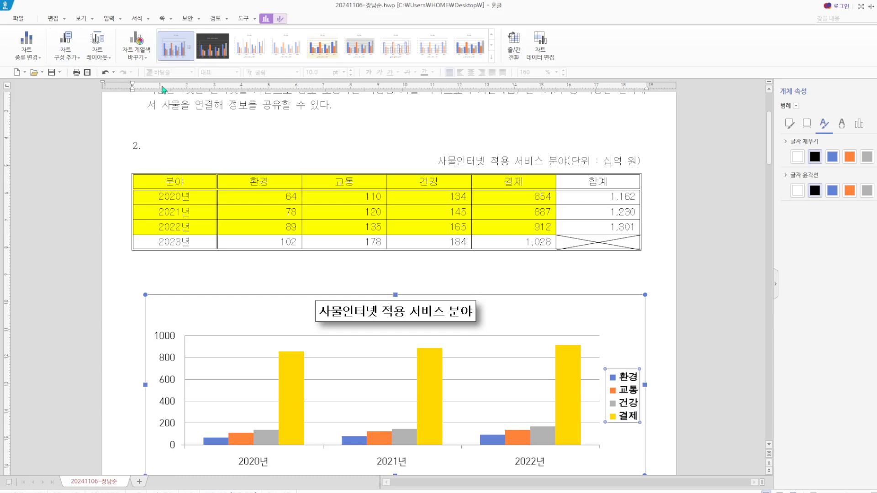
click(110, 73)
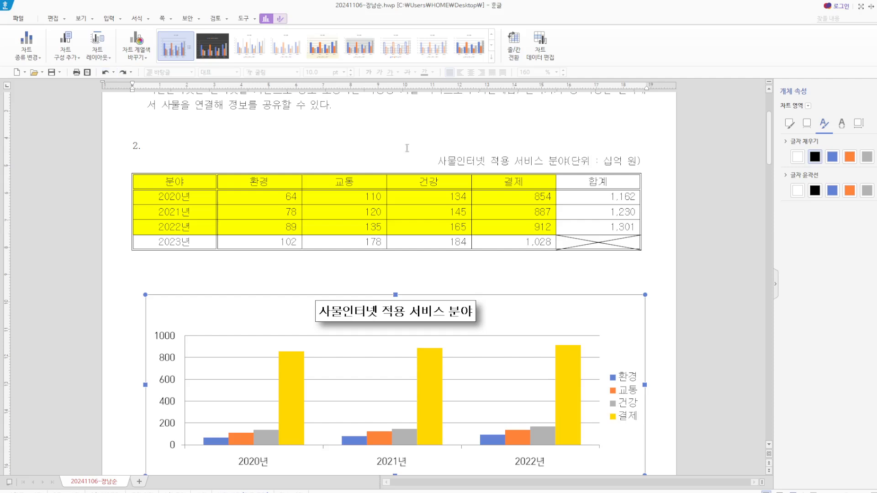
click(630, 396)
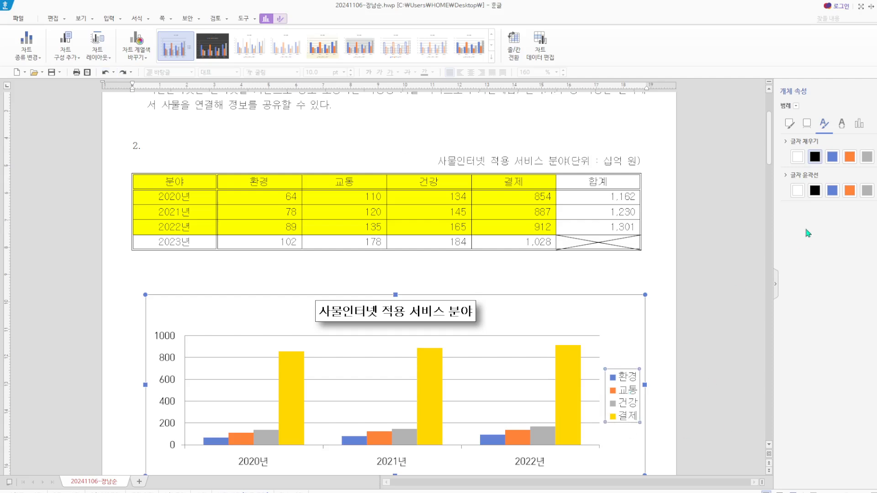
click(789, 124)
click(819, 190)
click(684, 394)
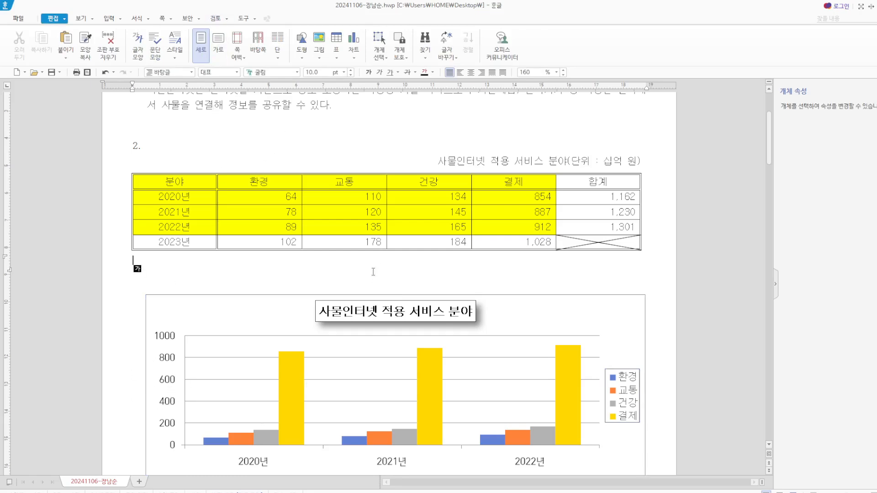
click(300, 315)
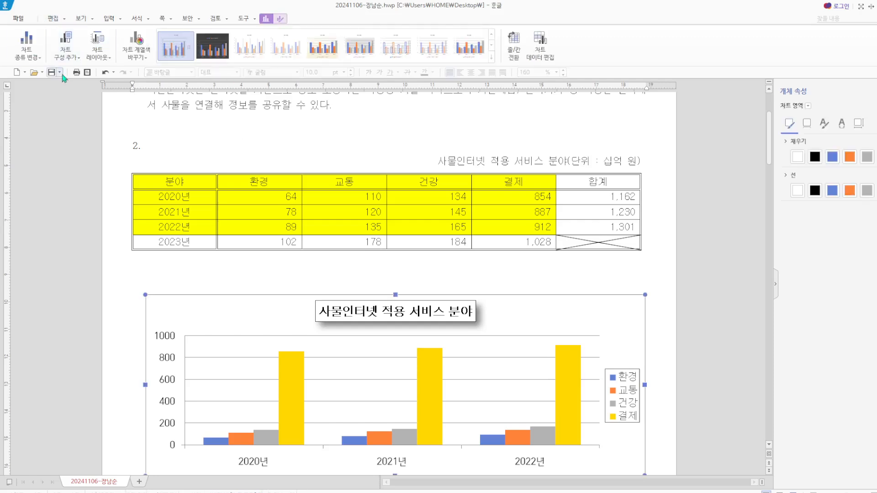
Add a vertical value-axis title and replace its placeholder with '(단위 : 십억'.
click(80, 59)
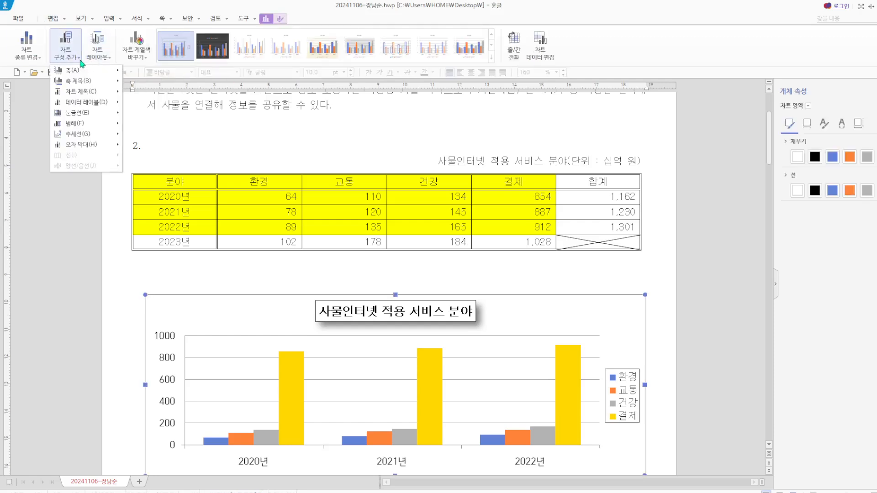
mouse_move(87, 81)
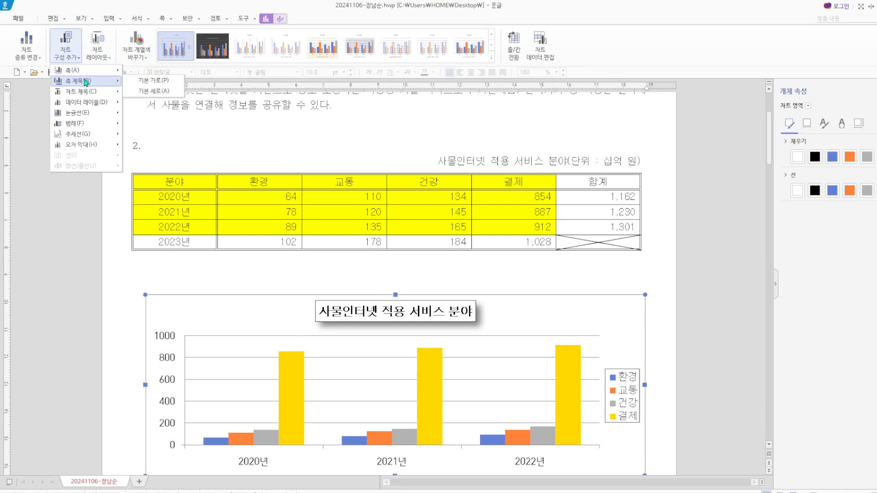
click(157, 93)
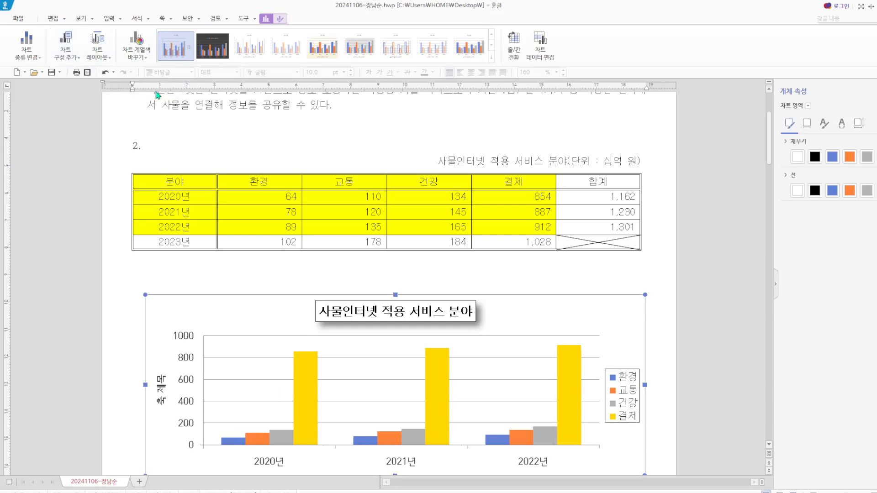
click(166, 391)
right_click(167, 387)
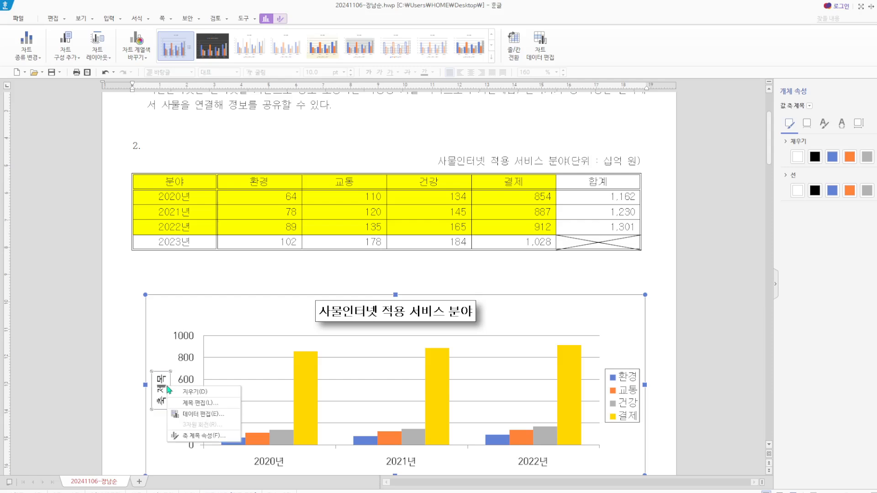
click(176, 402)
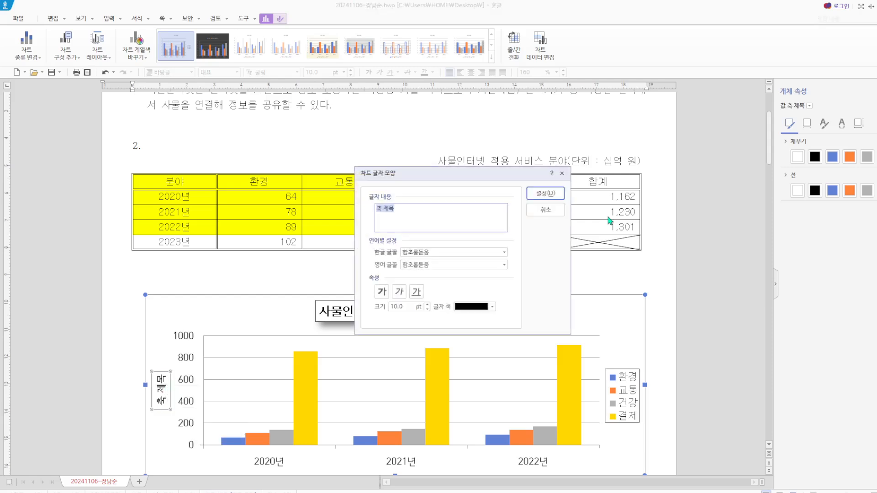
key(BackSpace)
text((단위 : 십억 원)
Set the axis title's Korean and Latin fonts to 돋움 and apply the changes.
click(422, 252)
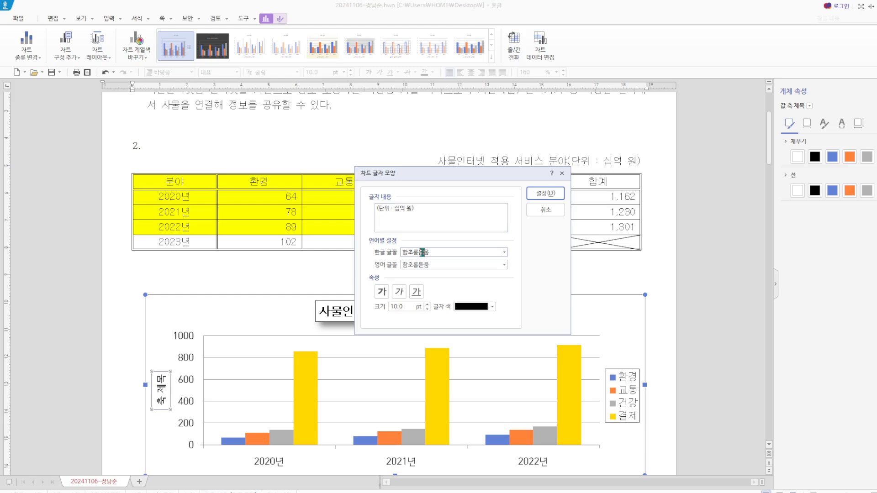
key(BackSpace)
key(BackSpace)
key(BackSpace)
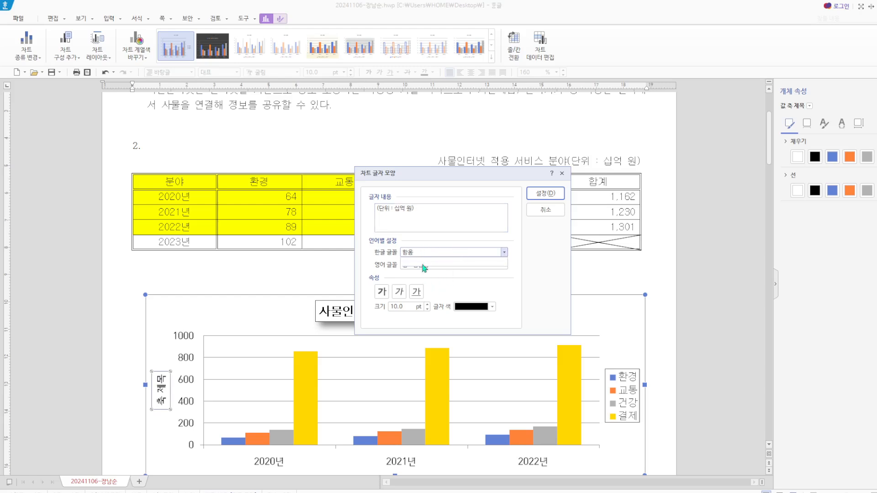
text(초롬)
double_click(421, 251)
text(돋)
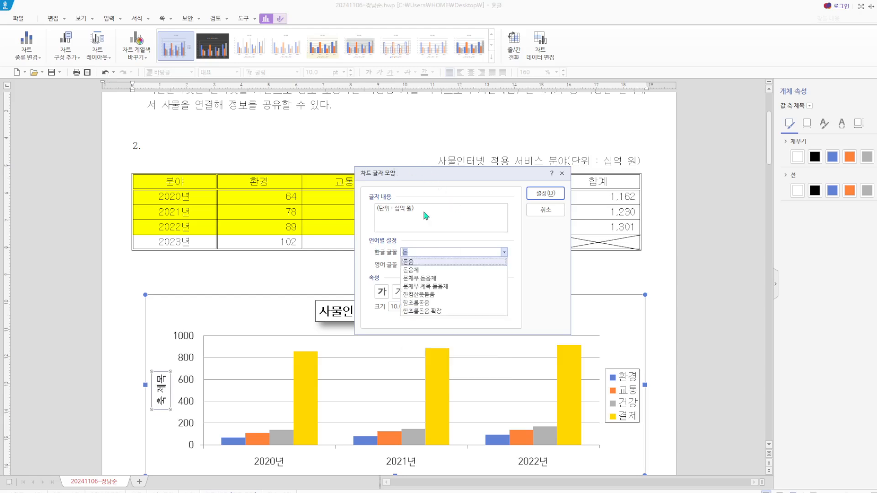
click(429, 264)
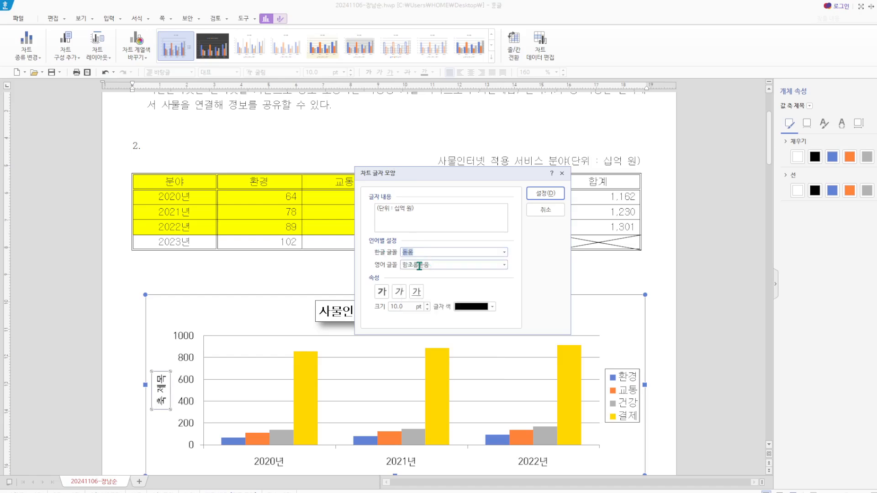
click(419, 266)
key(BackSpace)
key(BackSpace)
key(BackSpace)
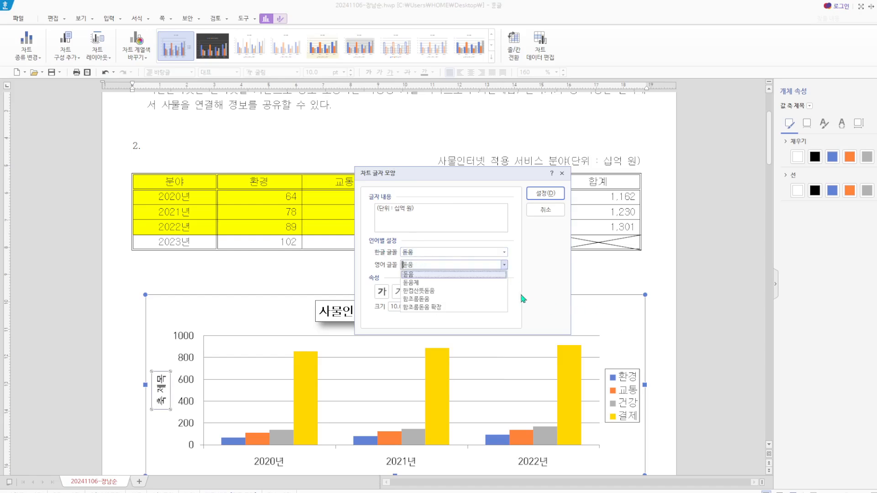
click(543, 194)
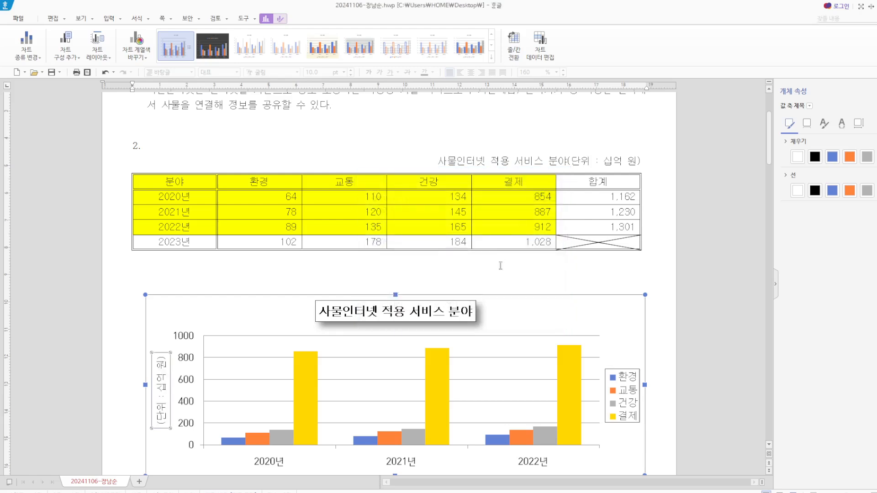
Set the axis title's text box direction to 가로 so it reads horizontally.
right_click(161, 391)
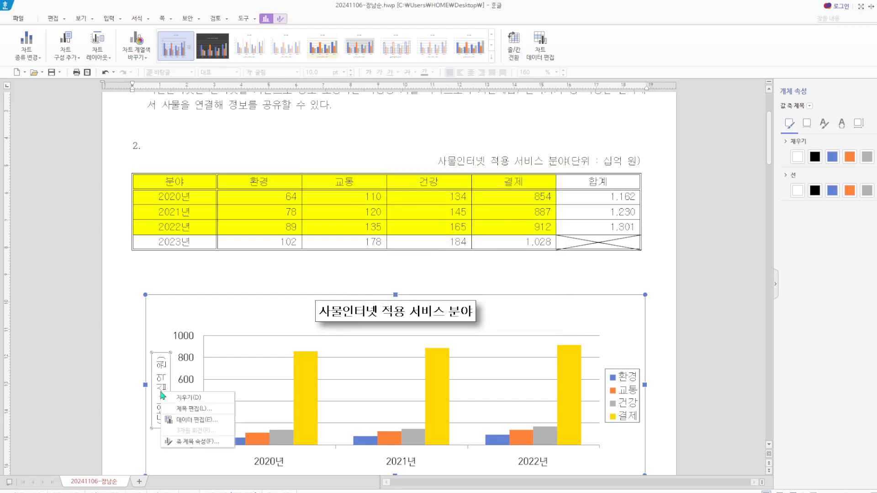
click(205, 440)
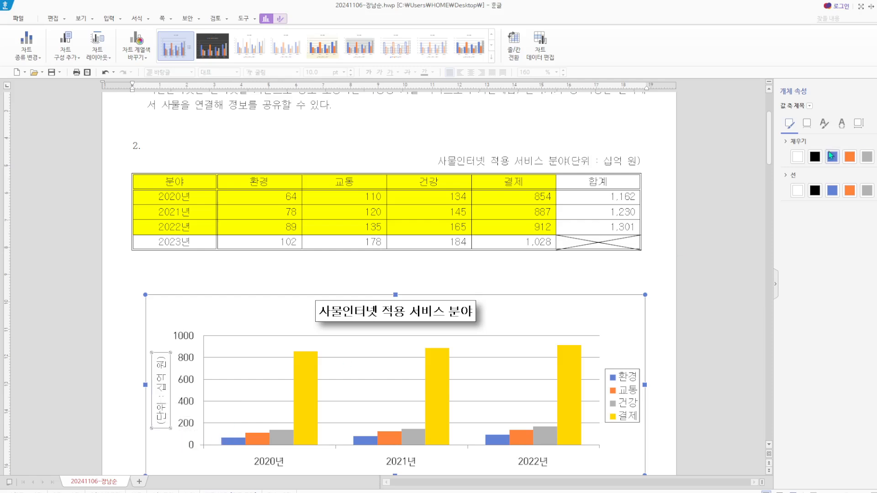
click(858, 121)
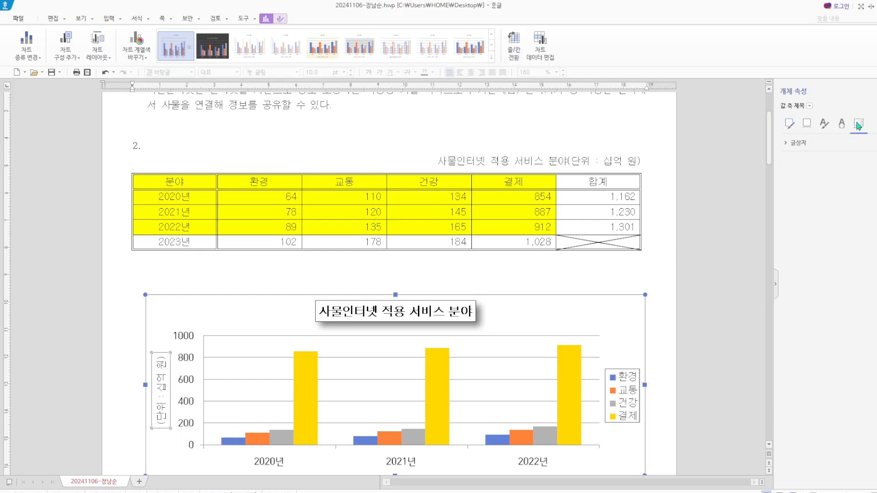
click(807, 144)
click(854, 160)
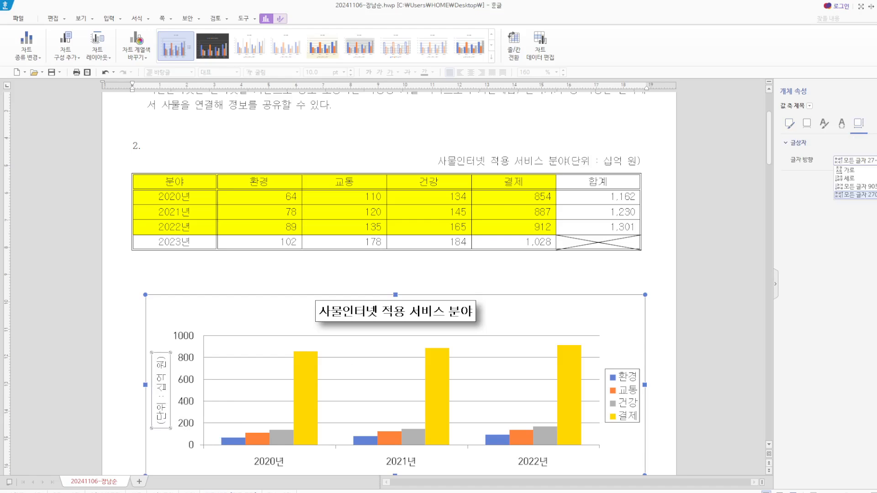
click(871, 171)
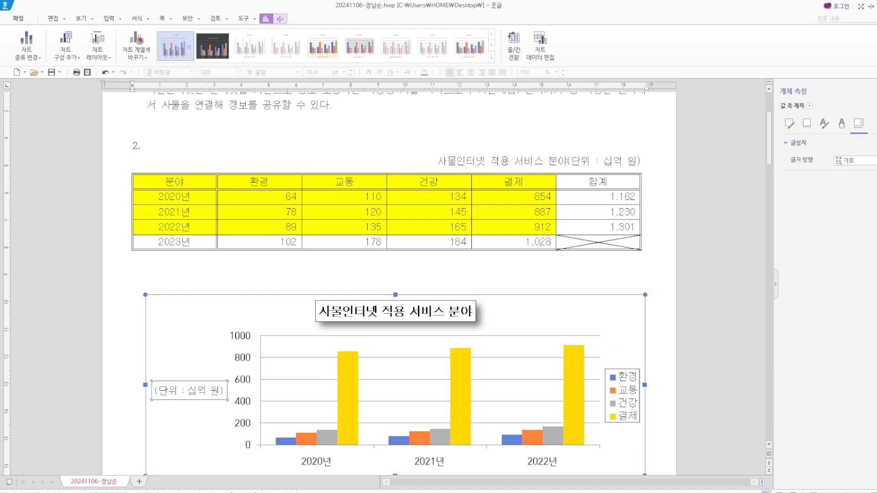
Set the category axis labels' Korean and Latin fonts to 돋움.
click(316, 464)
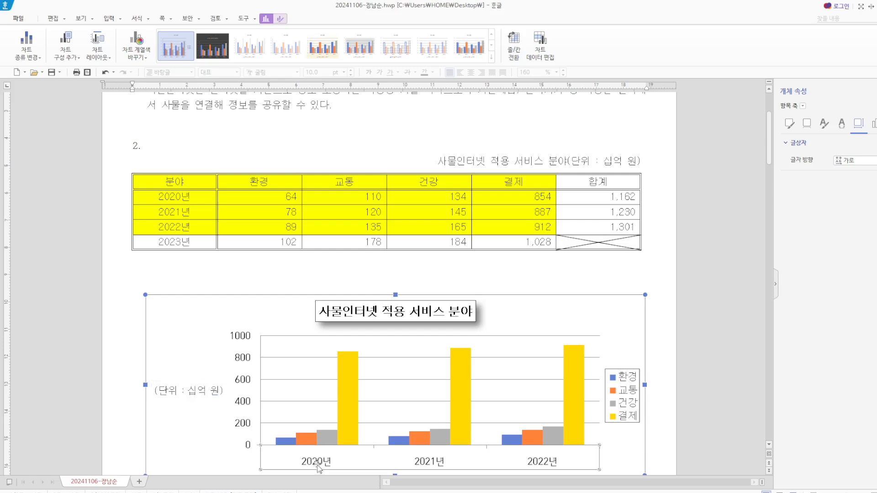
right_click(318, 467)
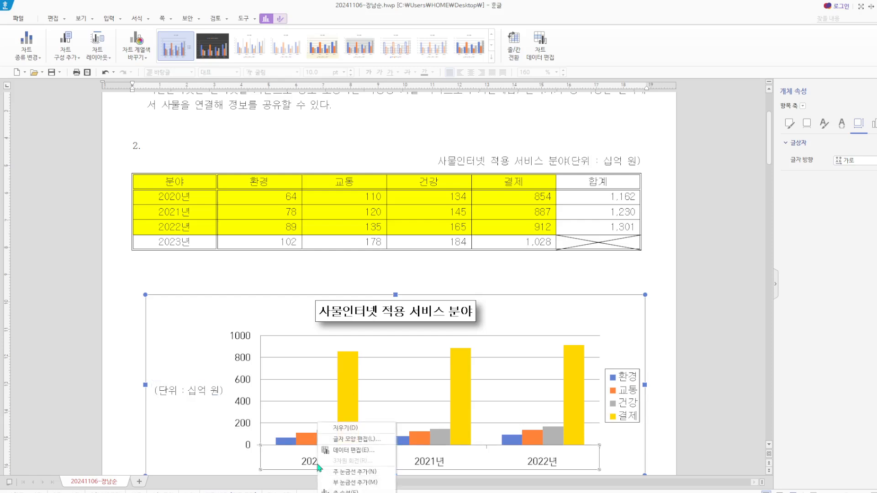
click(350, 439)
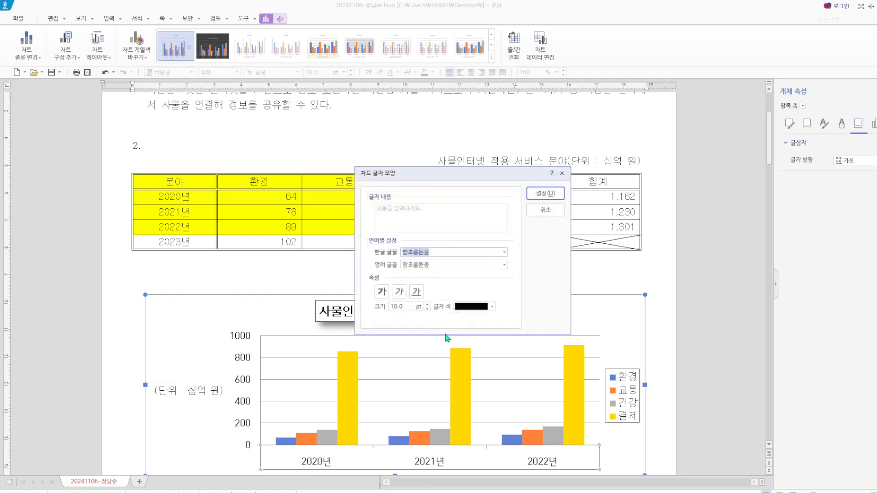
click(417, 251)
text(돋움)
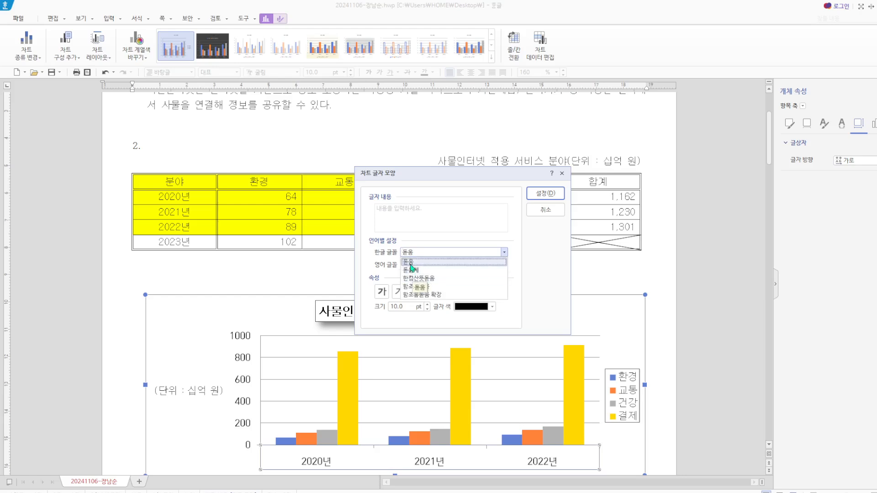
click(411, 263)
click(419, 265)
text(돋움)
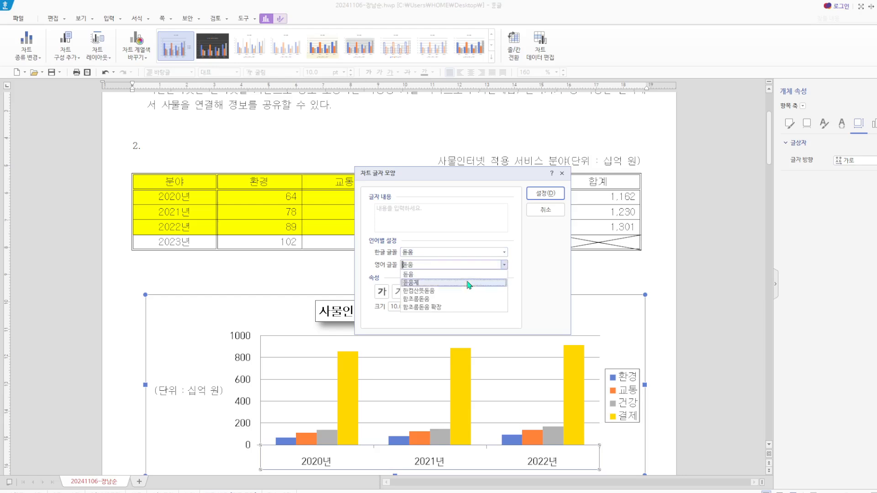
click(427, 277)
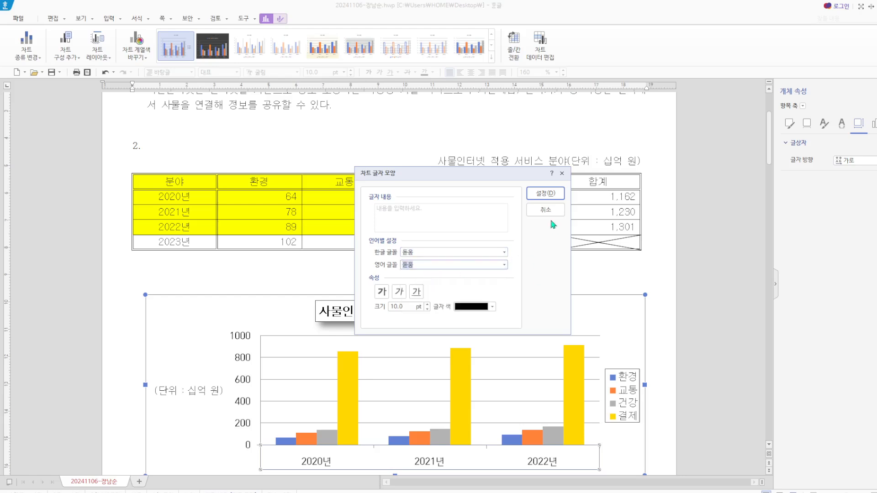
click(546, 193)
Set the value axis labels' Korean and Latin fonts to 돋움.
click(242, 339)
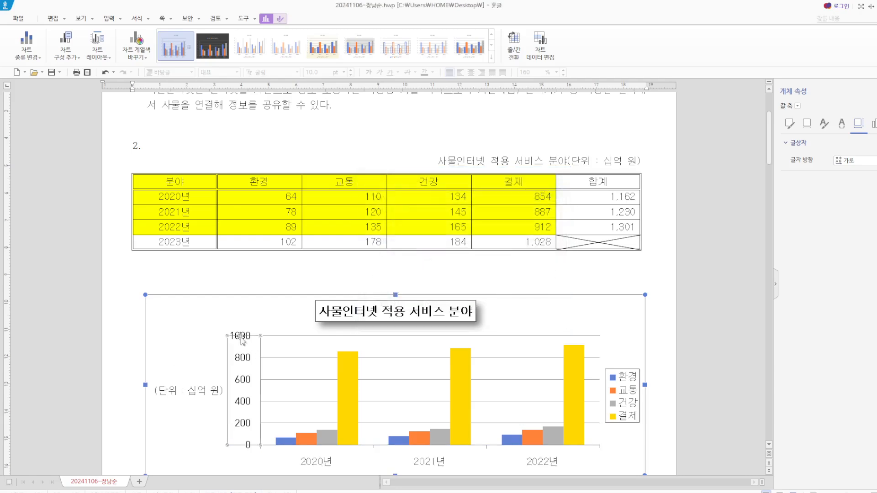
right_click(242, 340)
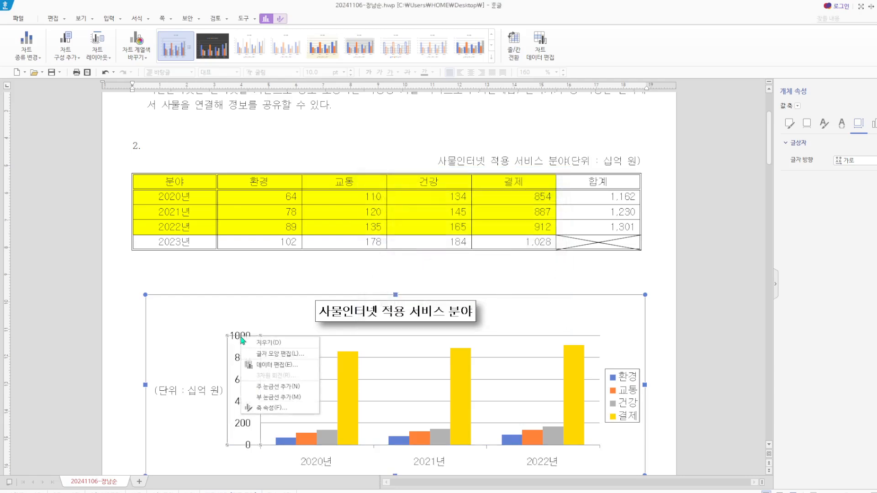
click(267, 355)
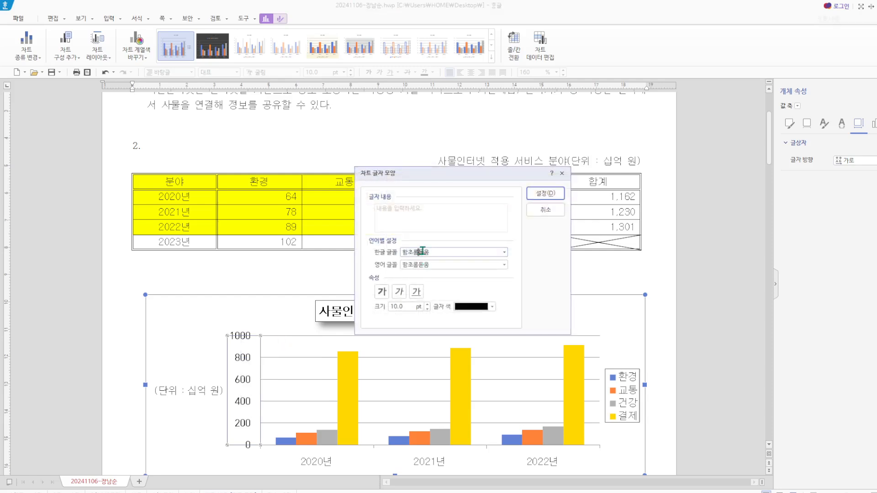
text(돋움)
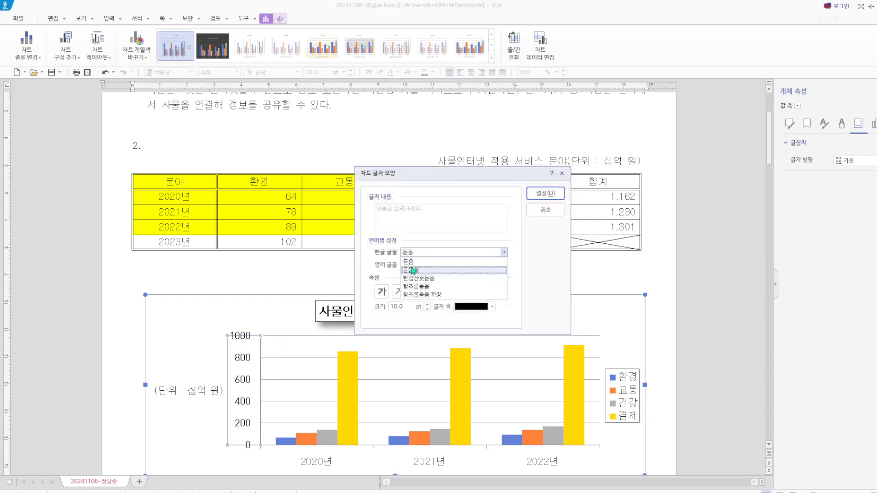
key(Return)
click(454, 264)
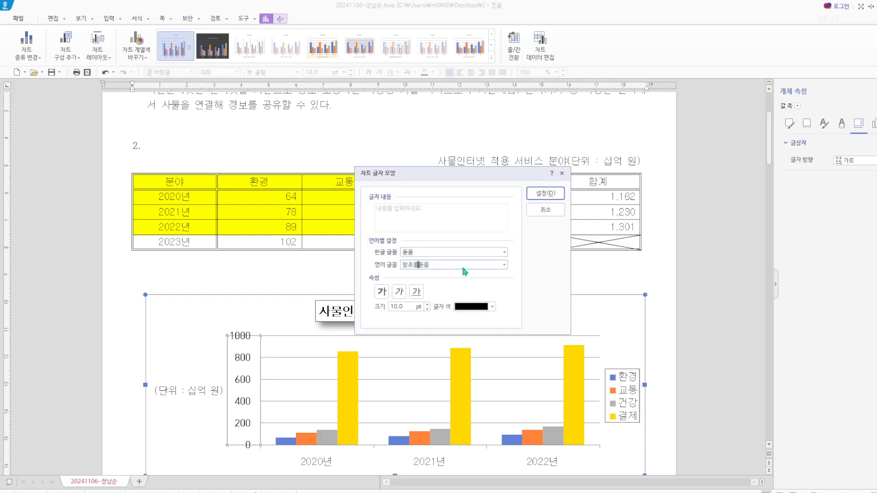
text(돋움)
click(424, 275)
click(546, 194)
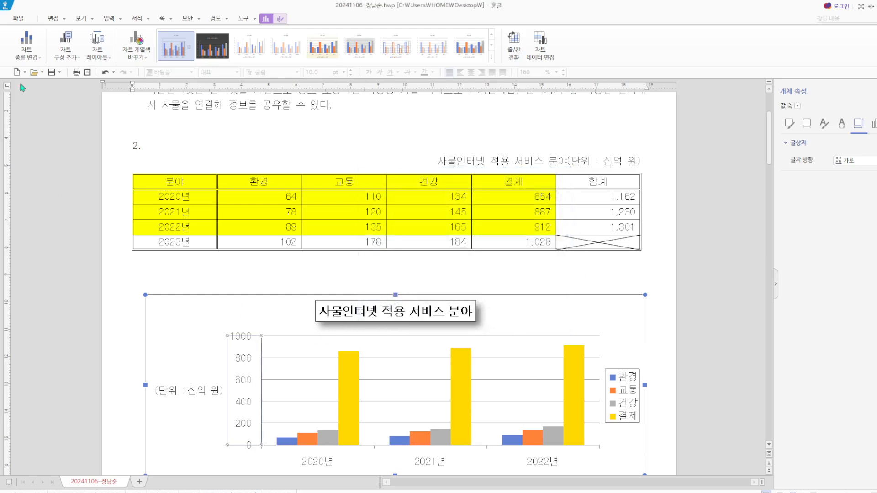
Delete the chart's existing horizontal gridlines.
click(203, 318)
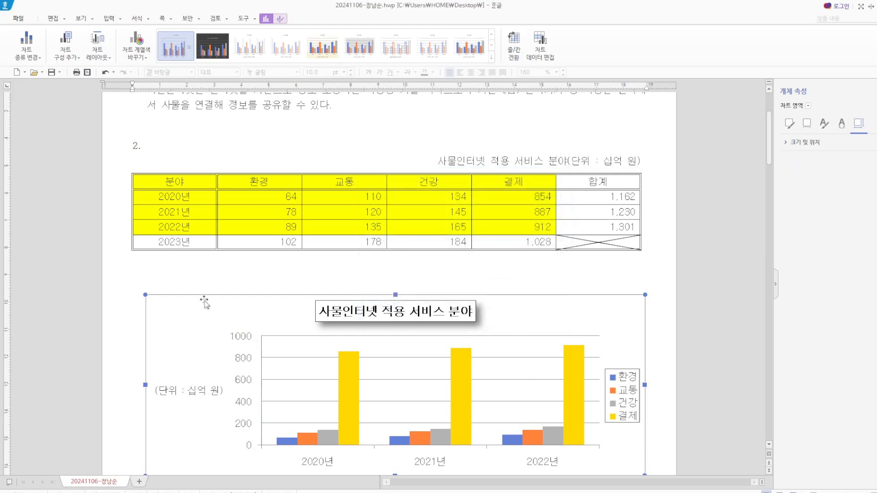
click(533, 336)
right_click(532, 340)
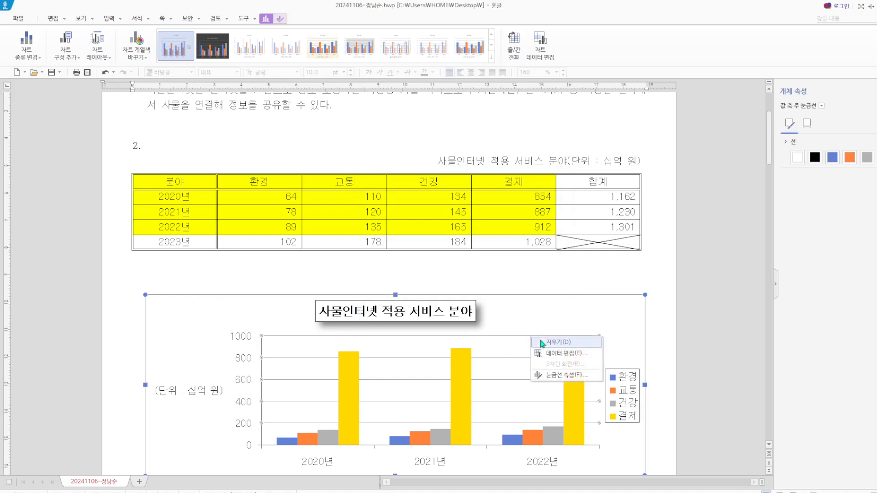
click(537, 342)
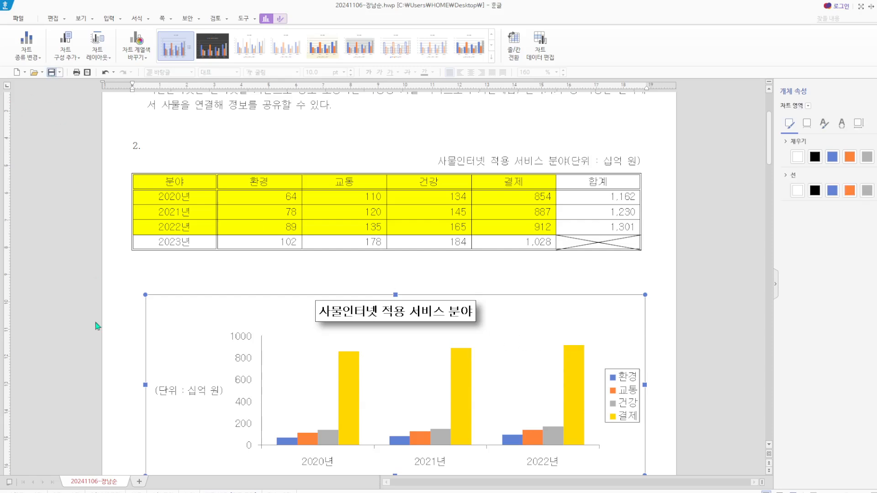
scroll(98, 310, down, 4)
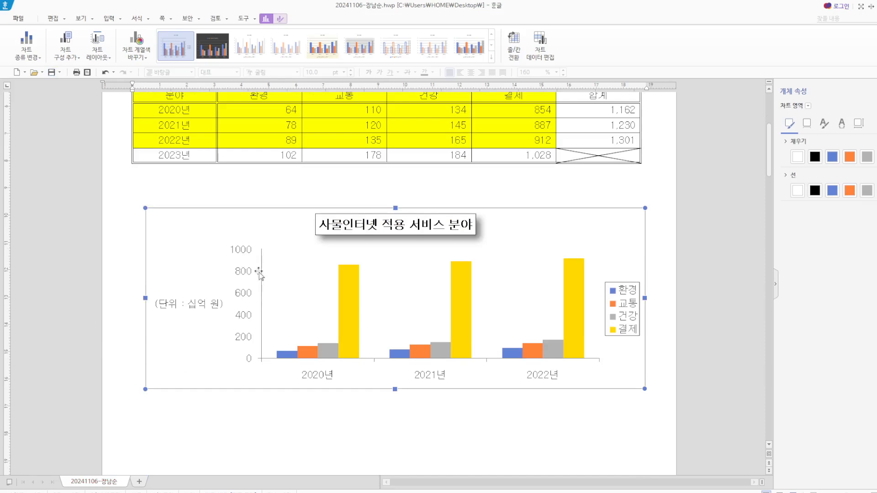
right_click(245, 273)
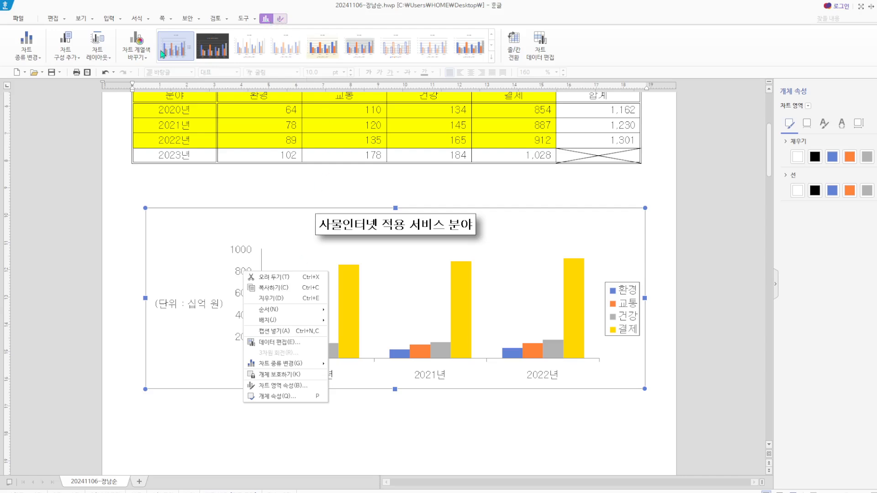
Try vertical major and minor gridlines from the chart elements list, undoing each.
click(79, 60)
mouse_move(91, 116)
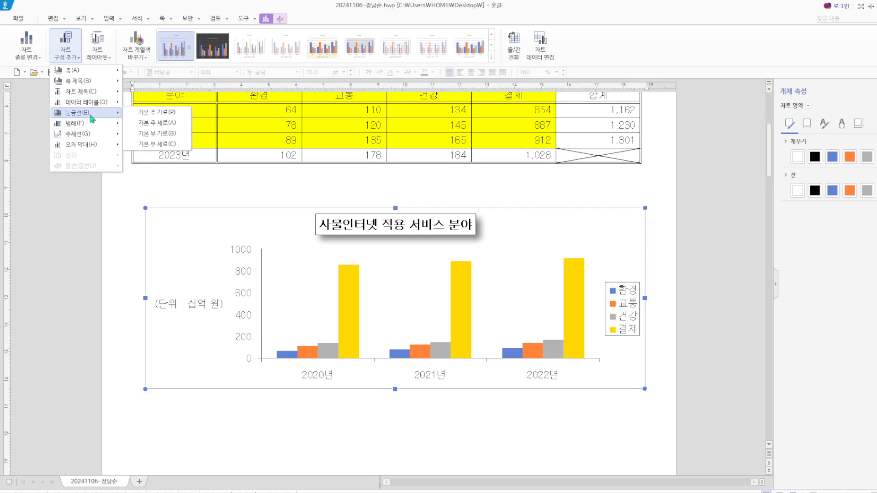
click(145, 124)
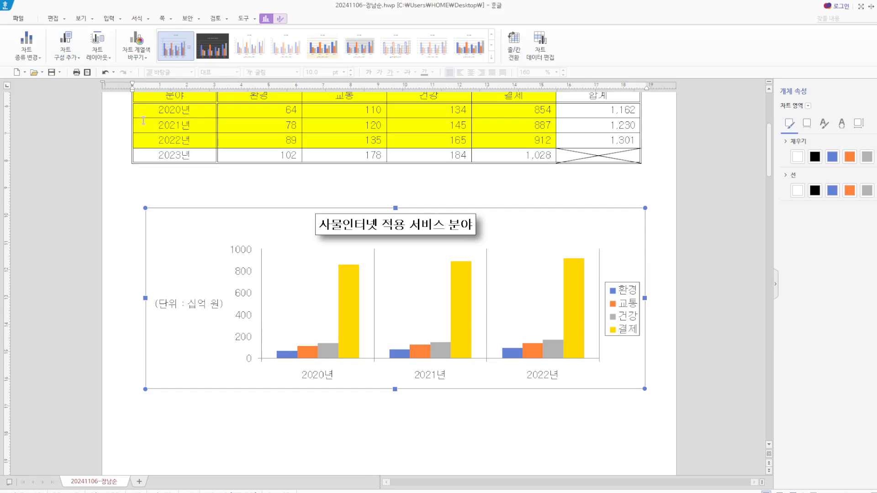
key(ctrl+z)
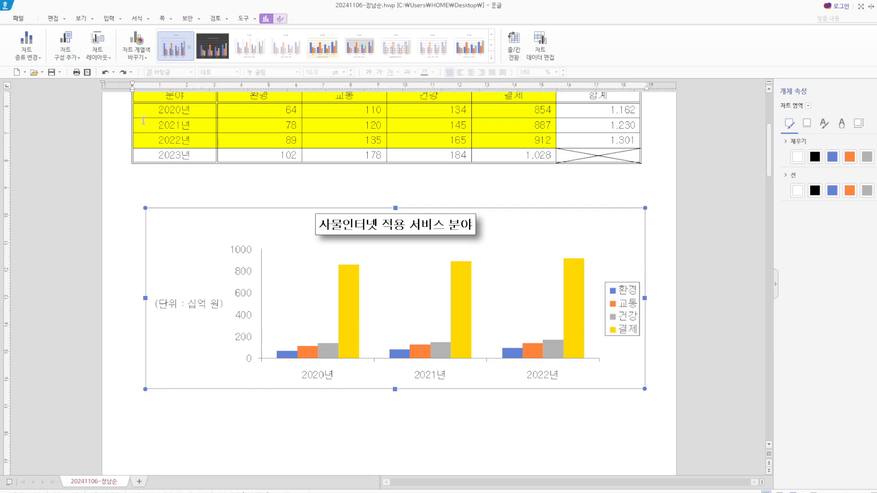
click(106, 58)
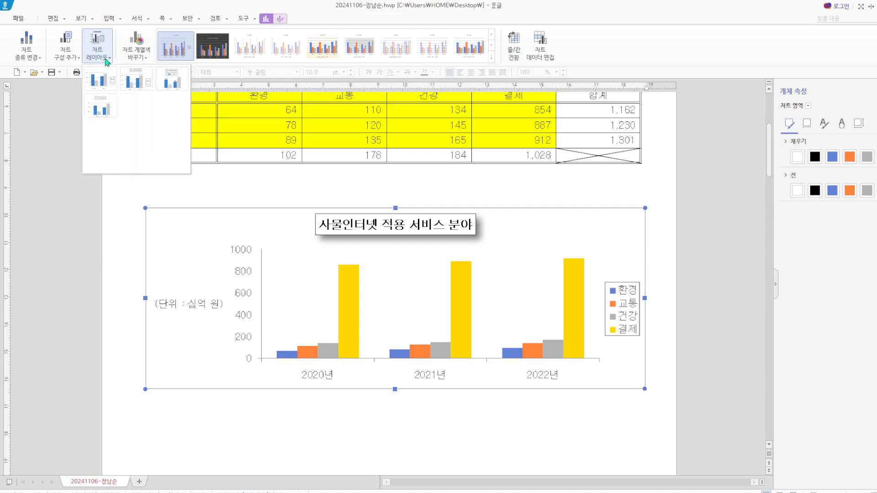
click(80, 59)
mouse_move(82, 85)
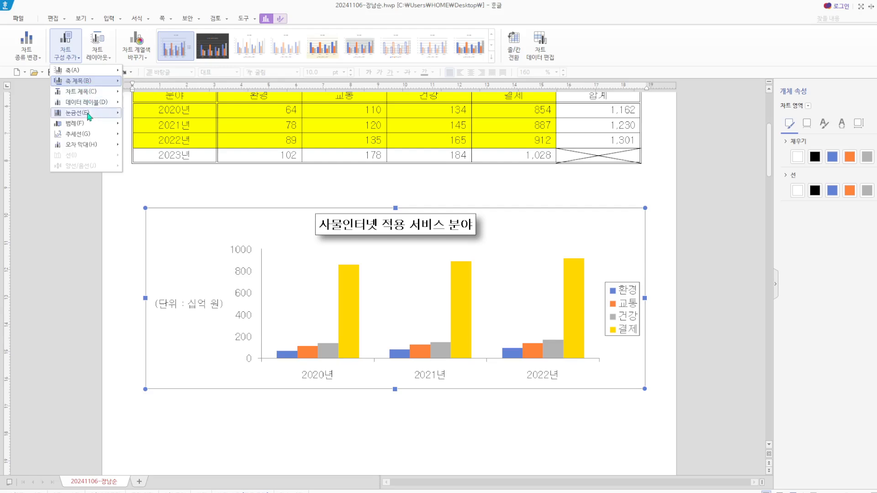
mouse_move(88, 116)
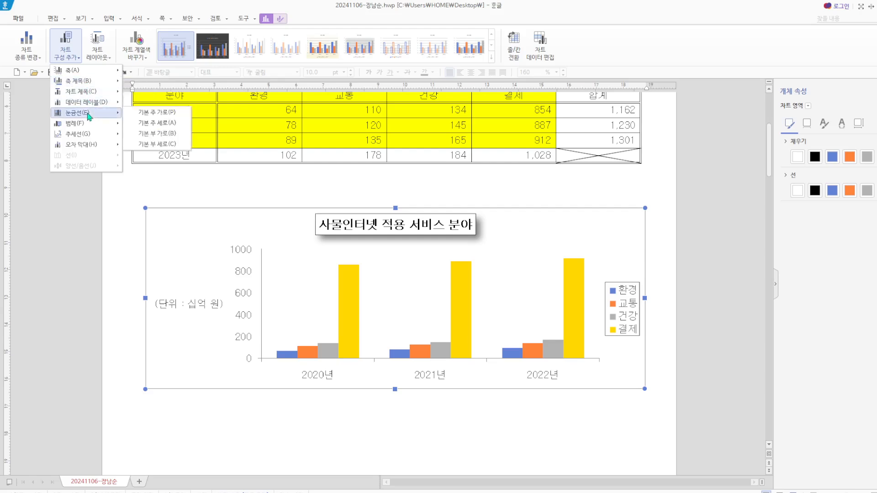
click(140, 144)
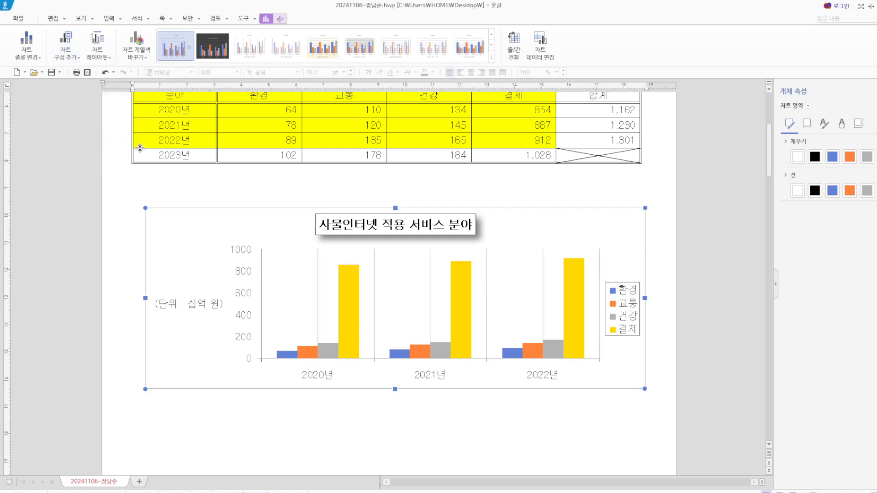
key(ctrl+z)
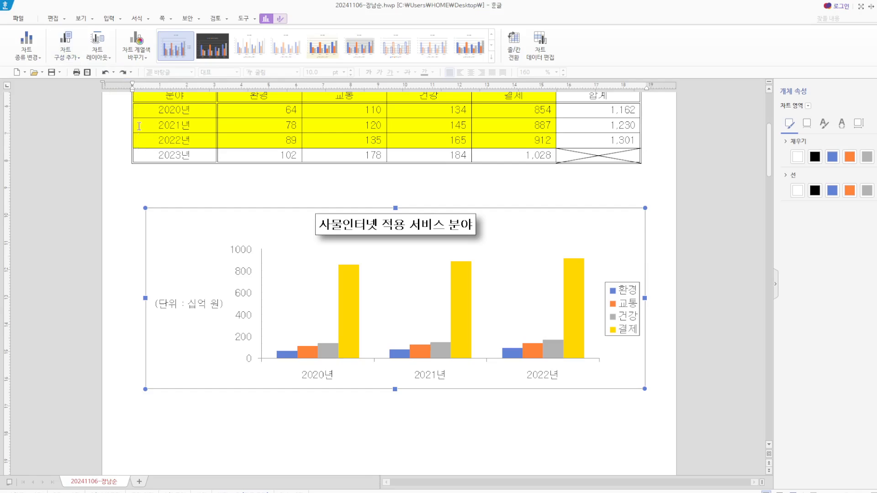
Add vertical minor gridlines to the chart.
click(108, 58)
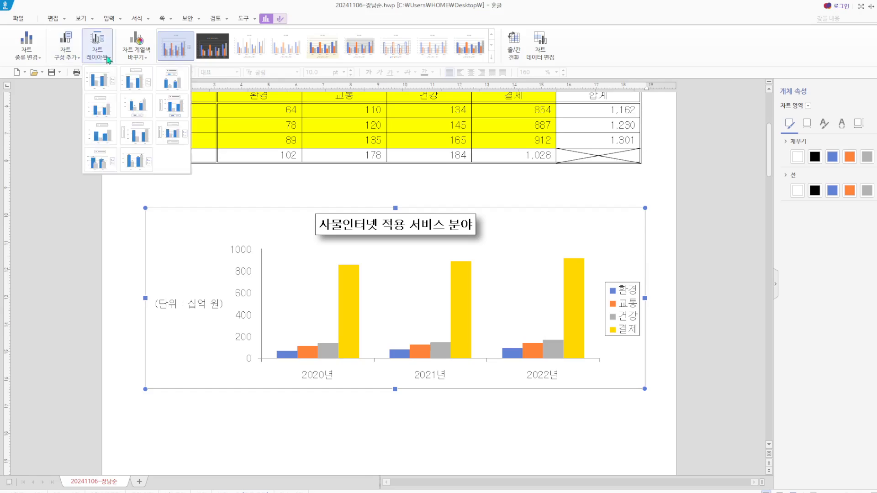
click(81, 60)
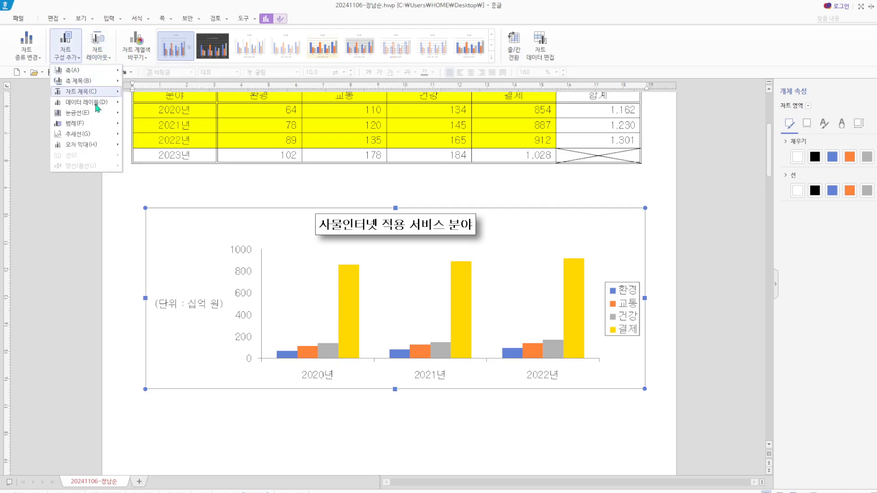
mouse_move(97, 116)
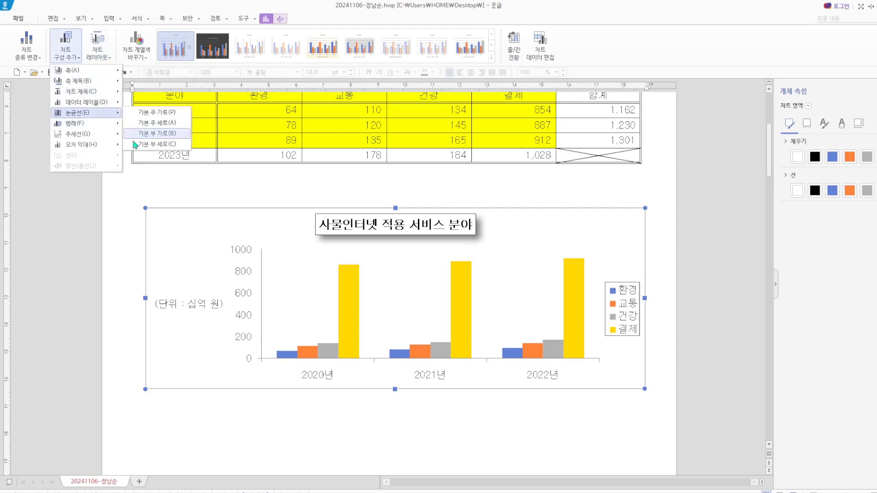
click(151, 144)
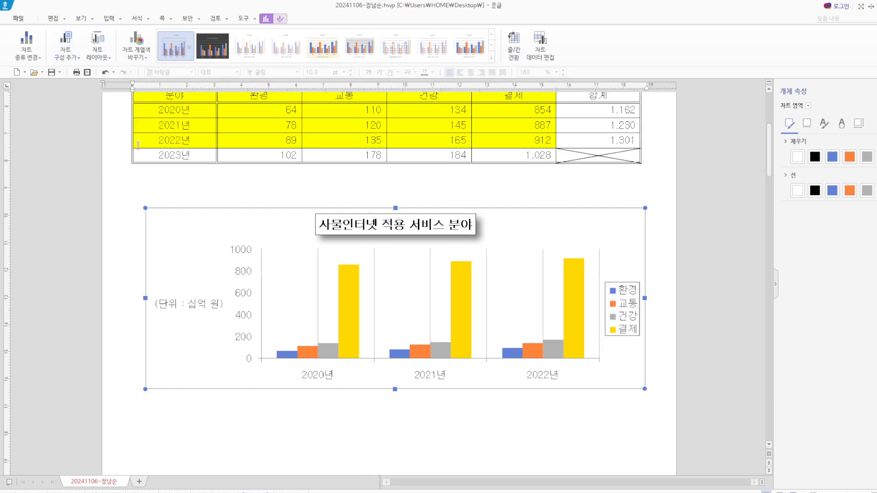
Try horizontal minor gridlines, then undo them with Ctrl+Z.
click(111, 60)
click(77, 57)
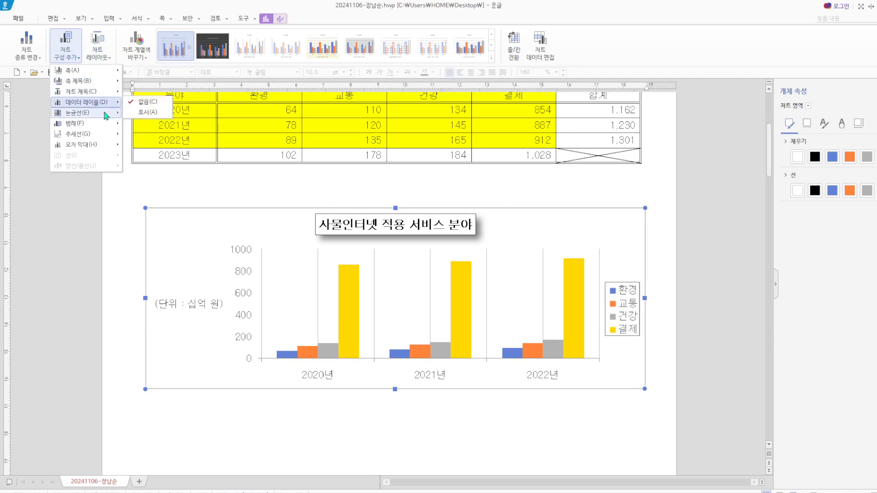
mouse_move(106, 116)
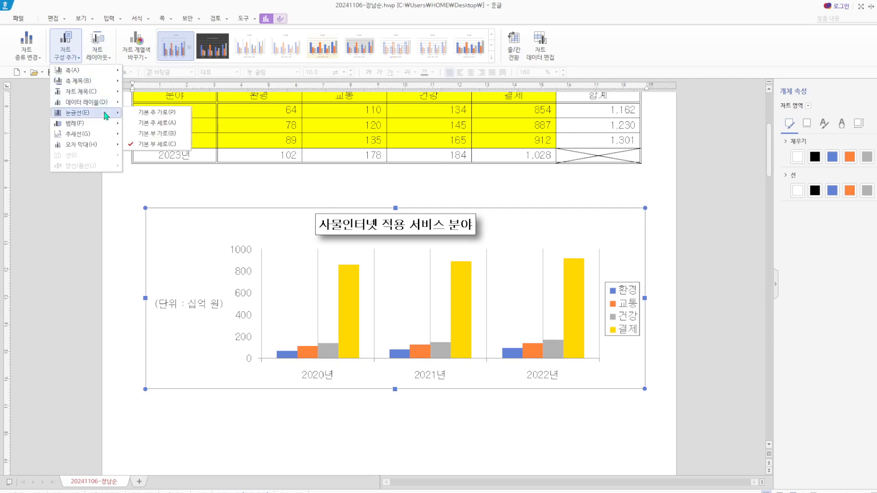
click(127, 134)
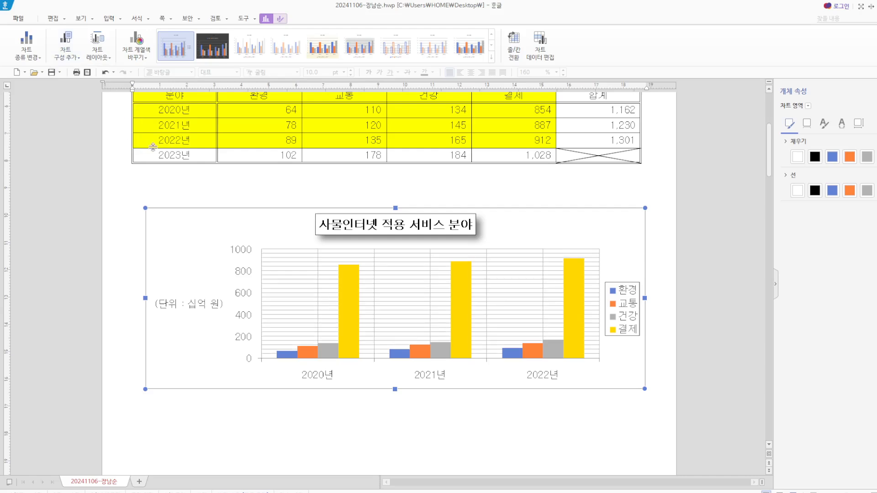
key(ctrl+z)
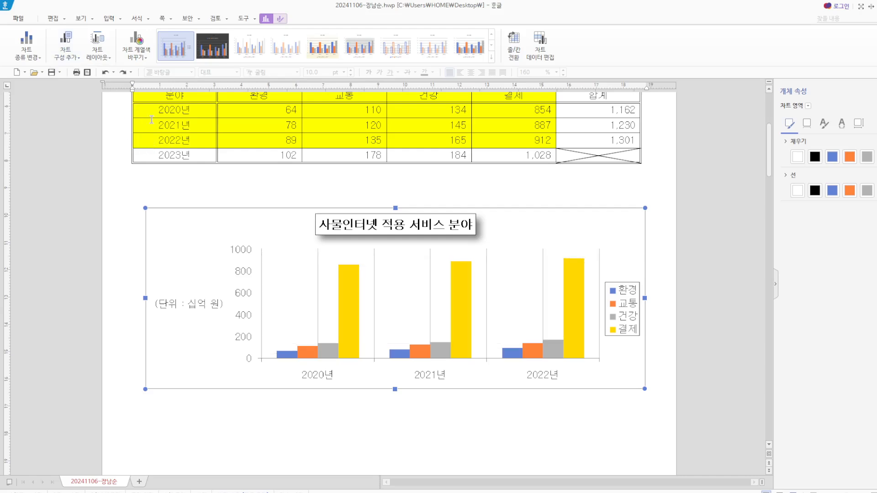
Undo the vertical gridlines, then try and undo minor gridlines on the value axis.
click(105, 73)
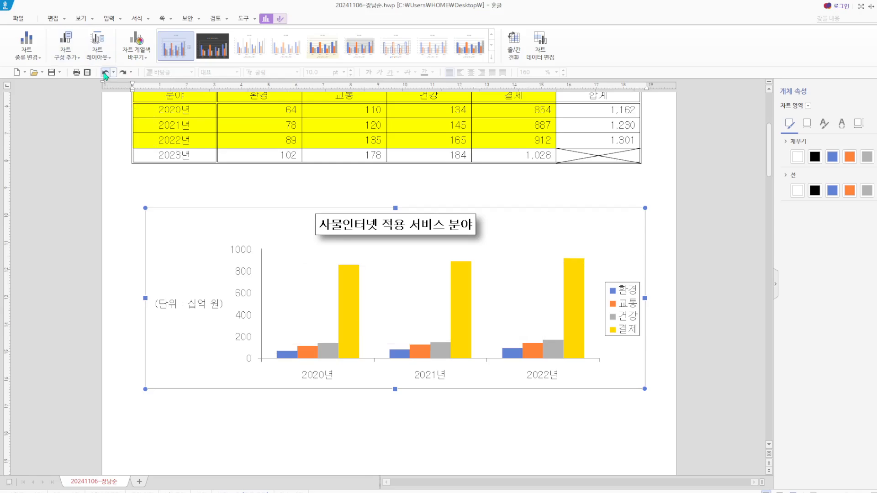
click(247, 274)
right_click(248, 273)
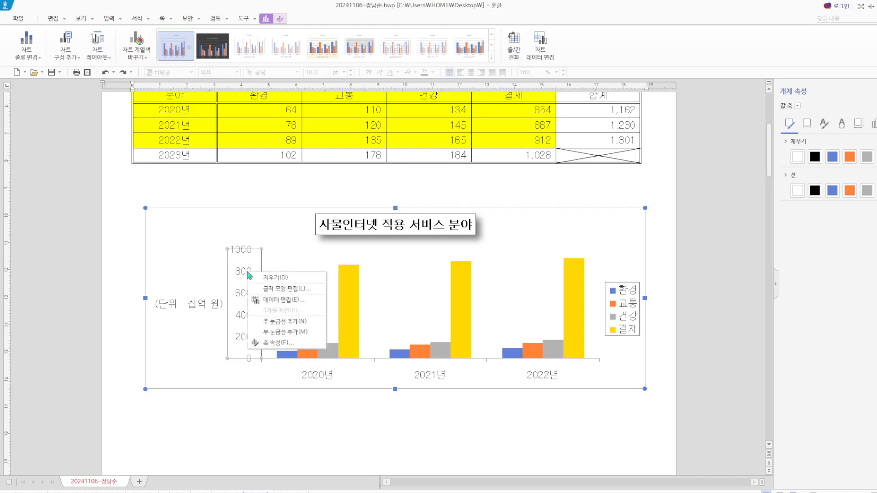
click(276, 333)
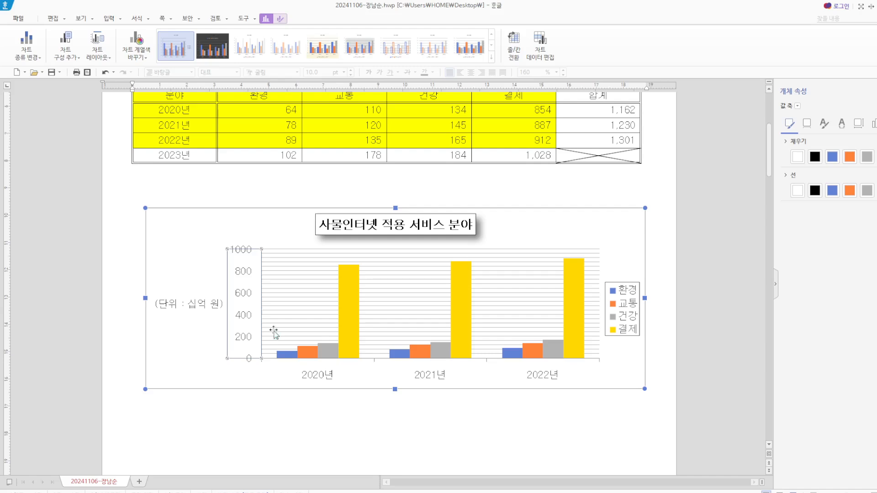
key(ctrl+z)
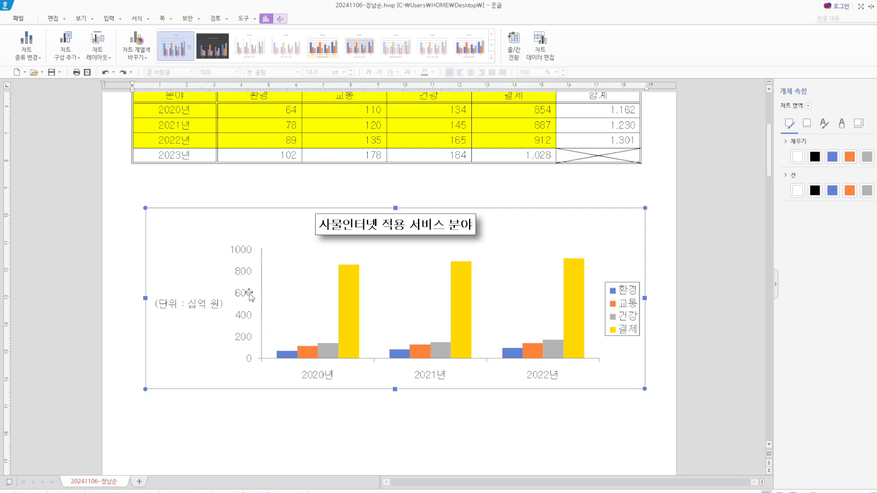
Check the chart's context menu a few times, dismissing it without changes.
right_click(251, 298)
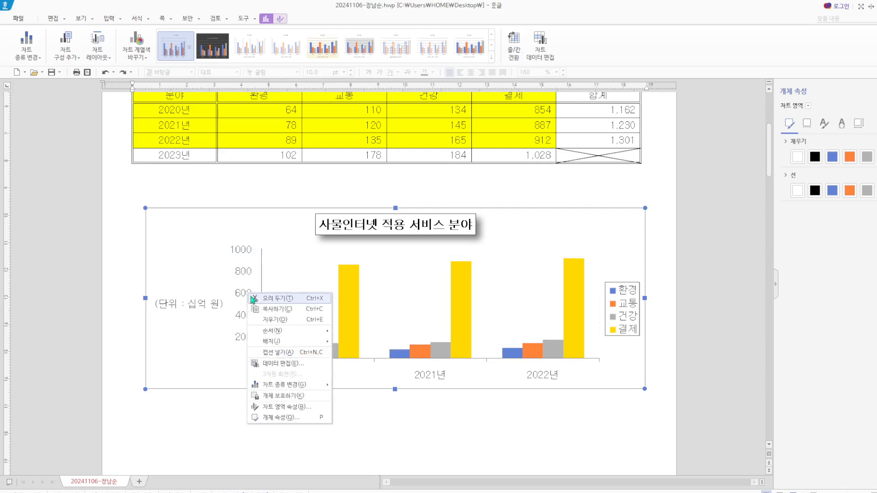
click(244, 271)
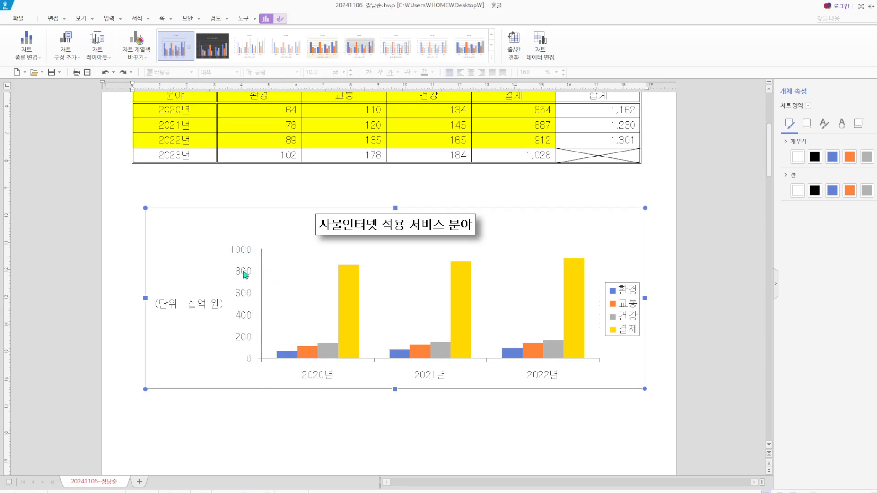
right_click(245, 273)
mouse_move(261, 321)
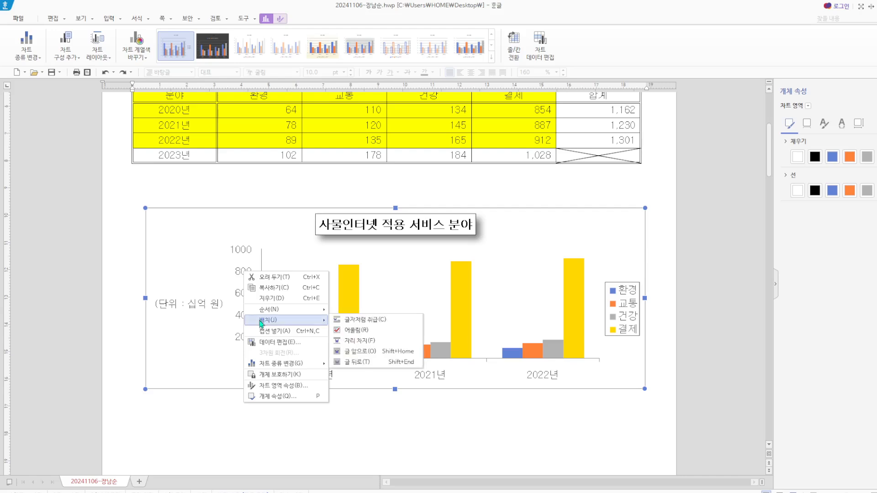
click(261, 263)
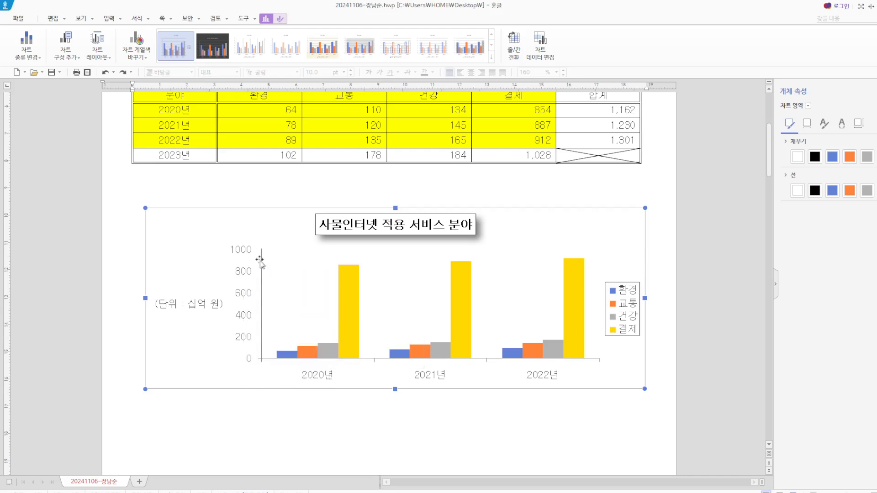
right_click(246, 339)
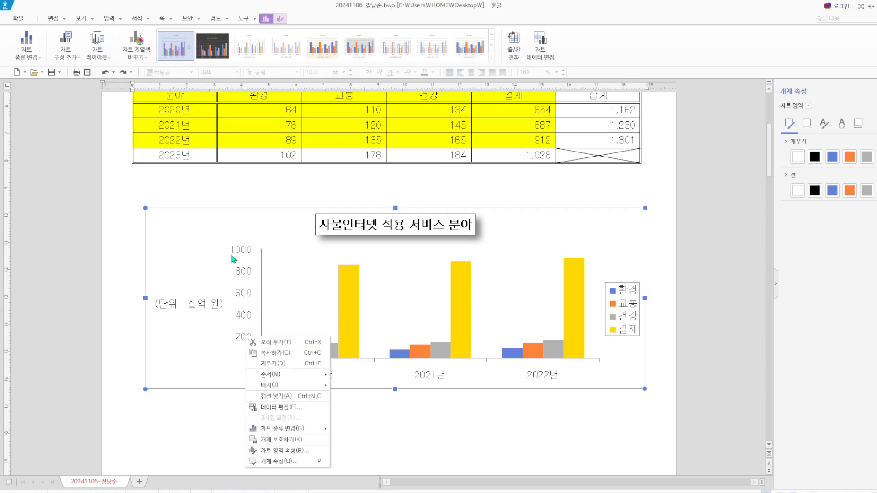
right_click(246, 270)
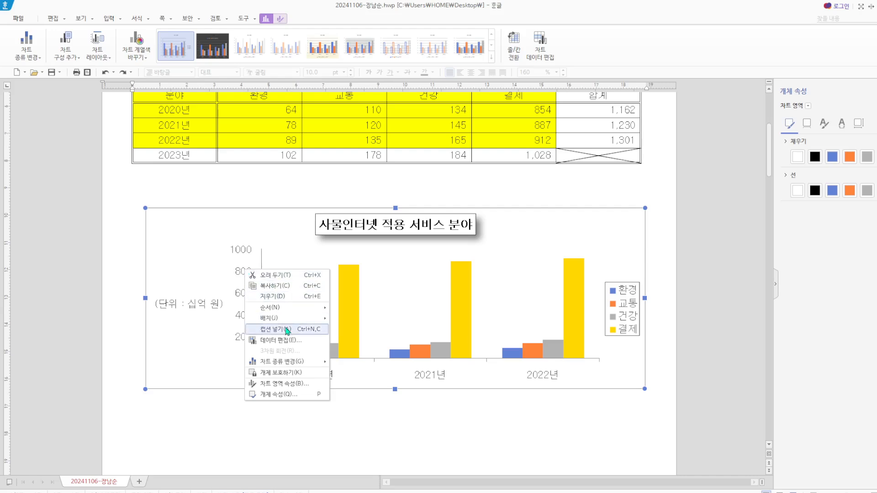
click(366, 414)
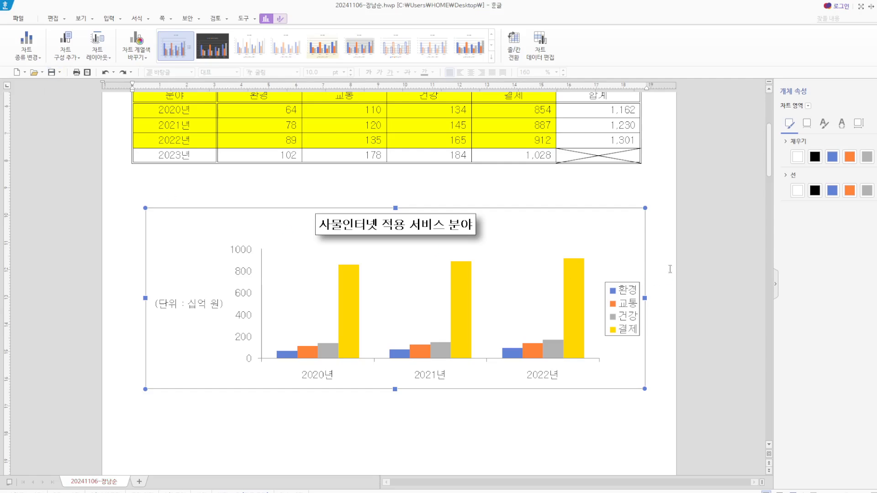
Scroll down past item 3's formulas to item 4's 사물인터넷 기반 스마트시티 diagram.
scroll(477, 156, up, 5)
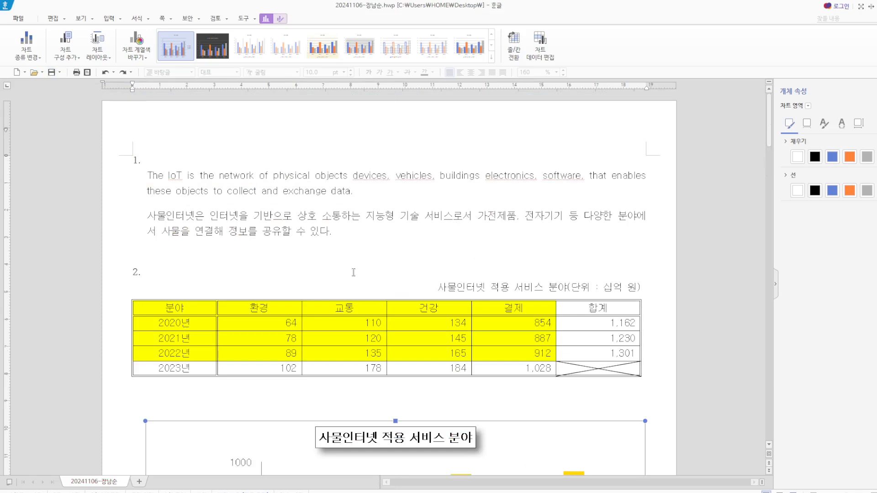
scroll(363, 233, down, 15)
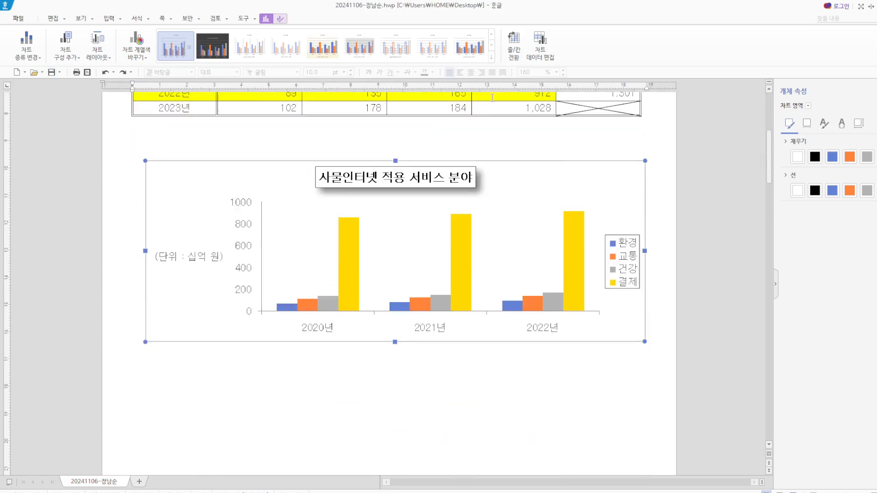
scroll(339, 170, down, 2)
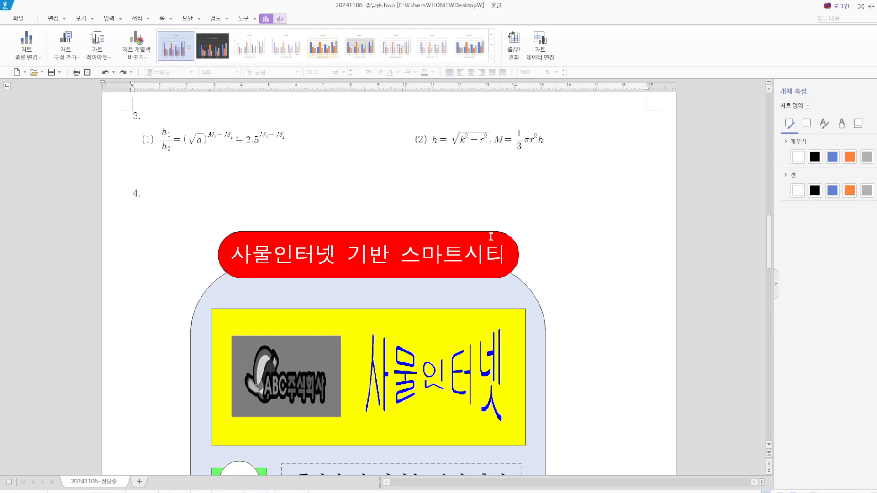
Delete the red title box, rounded background, yellow rectangle and grayscale logo.
key(Delete)
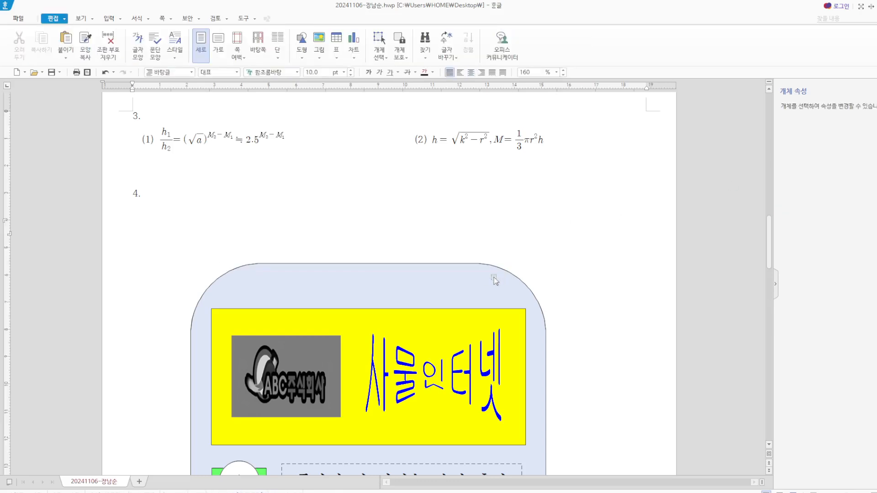
click(494, 278)
shift+click(473, 317)
shift+click(325, 368)
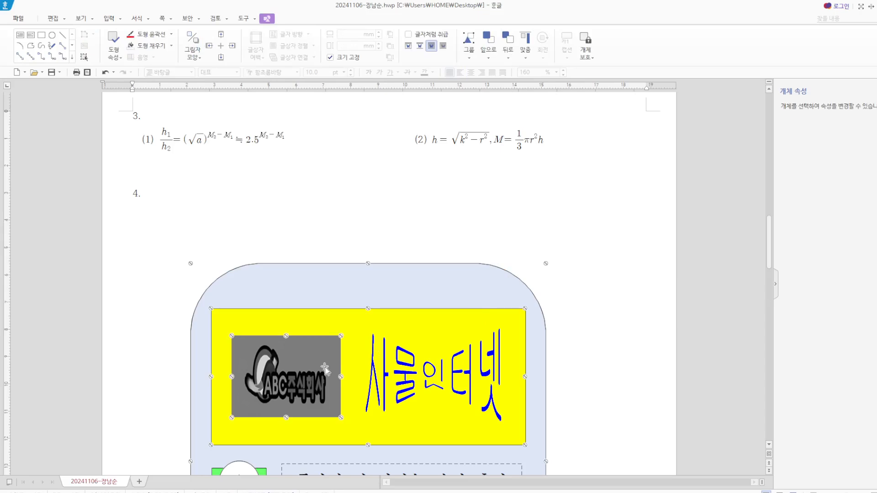
key(Delete)
Delete the three dashed text boxes and numbered markers 1, 2 and 3.
scroll(495, 296, down, 5)
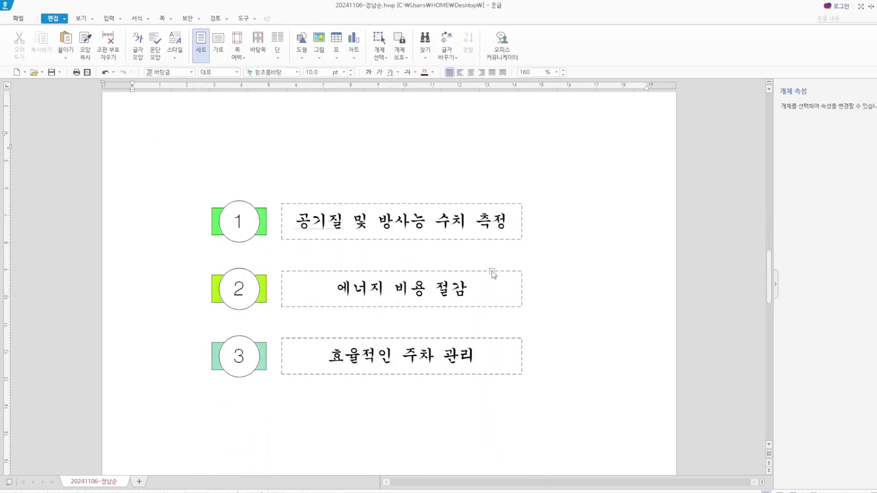
click(474, 205)
shift+click(509, 293)
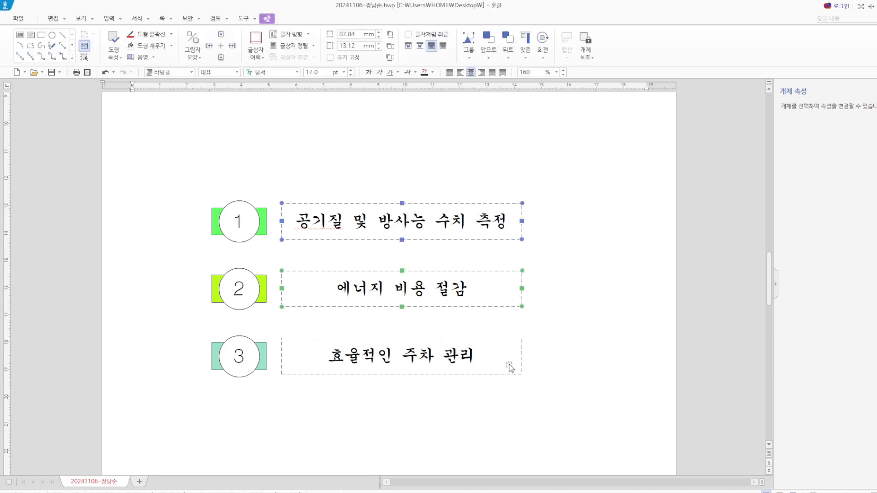
shift+click(508, 366)
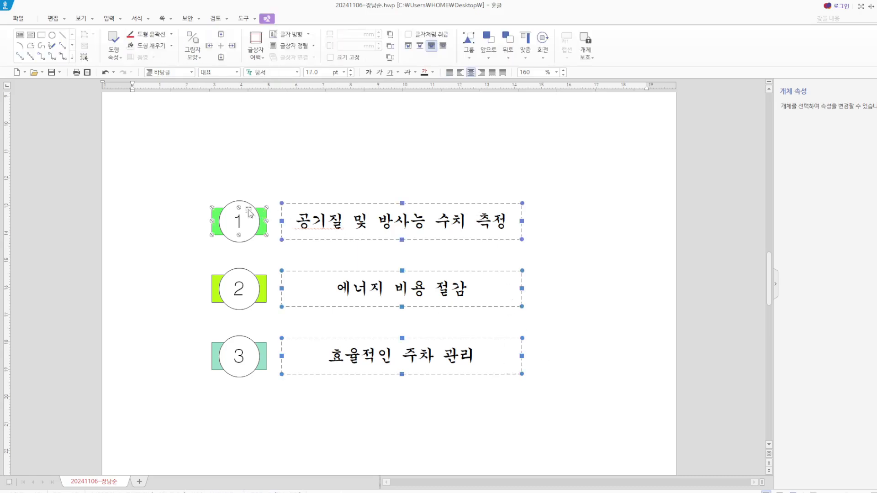
shift+click(247, 226)
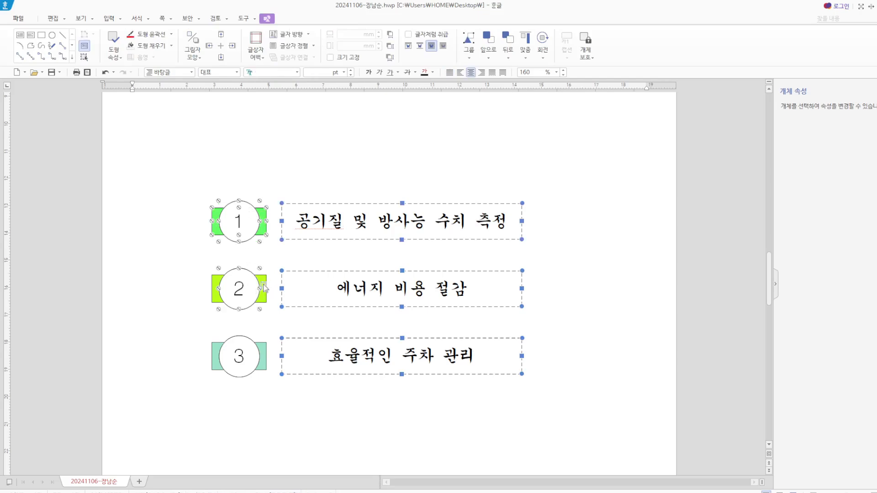
shift+click(256, 288)
shift+click(264, 349)
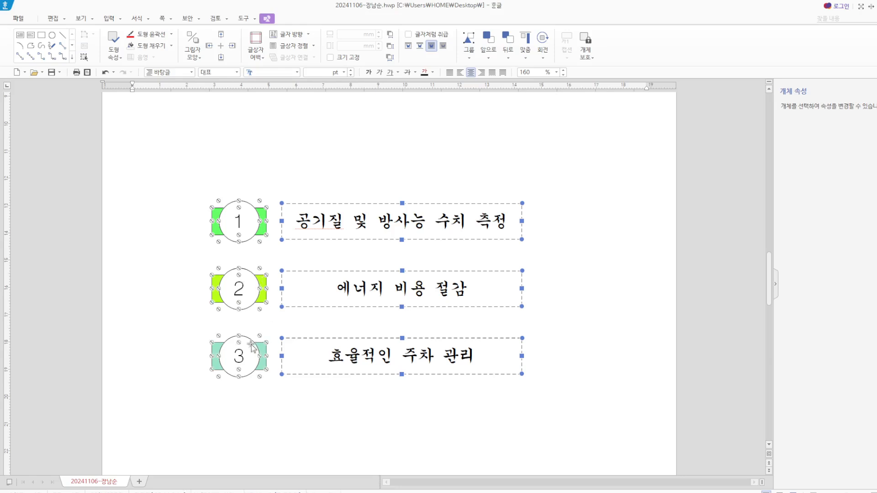
key(Delete)
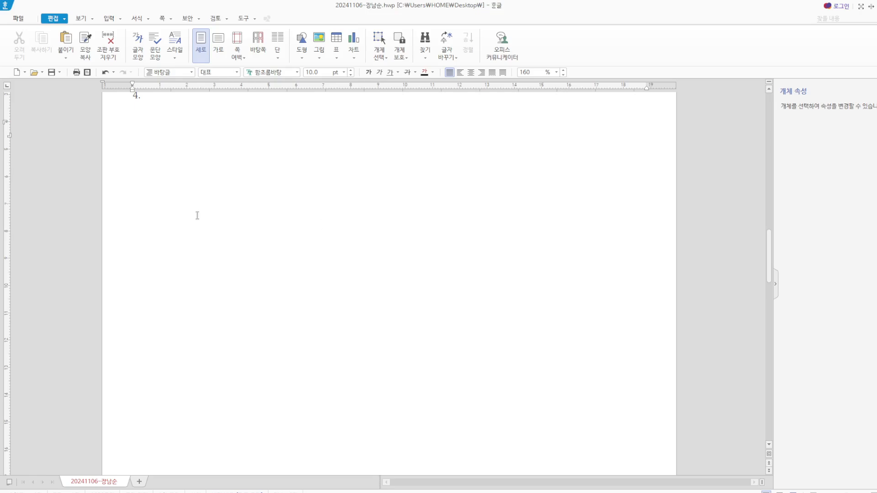
Insert 24.10월C한글.JPG from the Desktop as a small picture at the page's left.
key(Hangul)
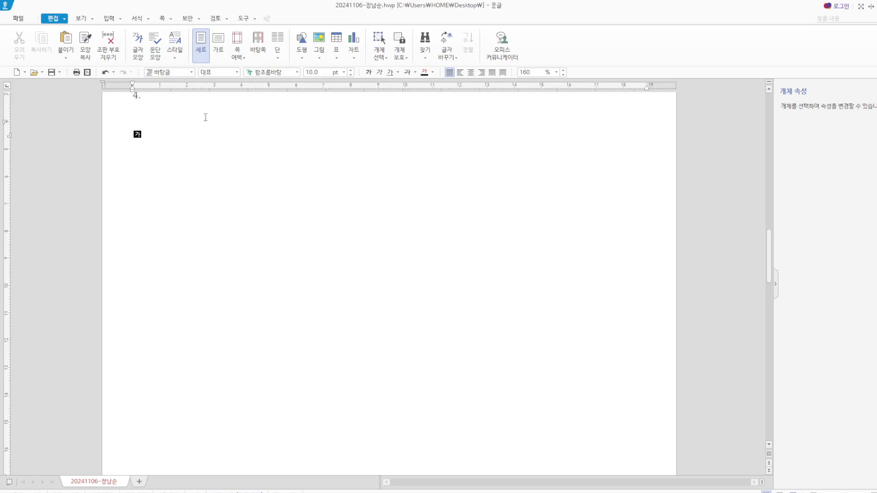
click(318, 40)
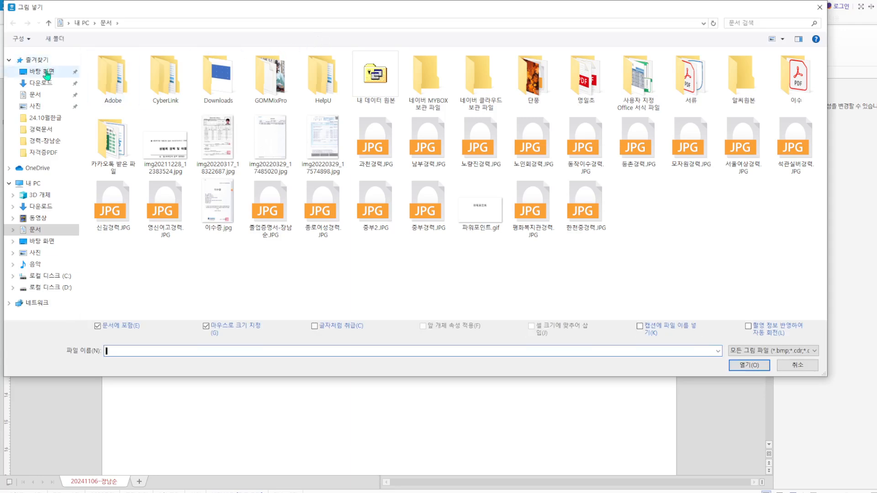
click(44, 72)
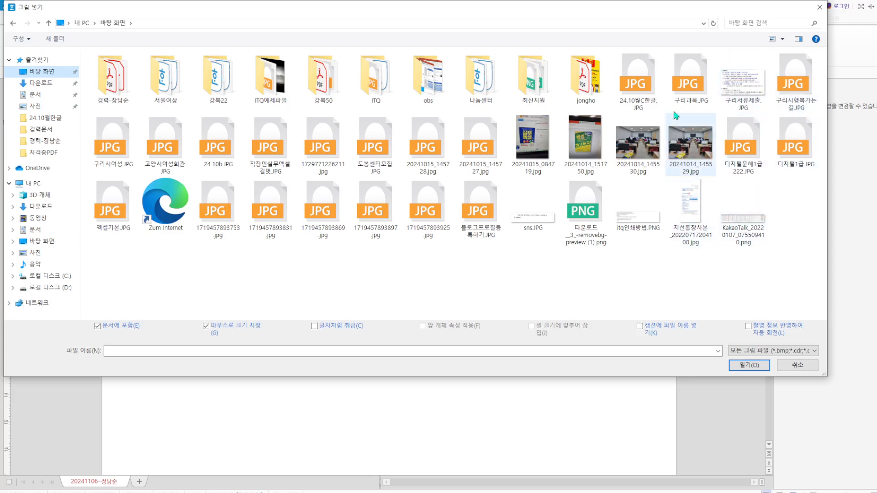
click(637, 84)
click(747, 364)
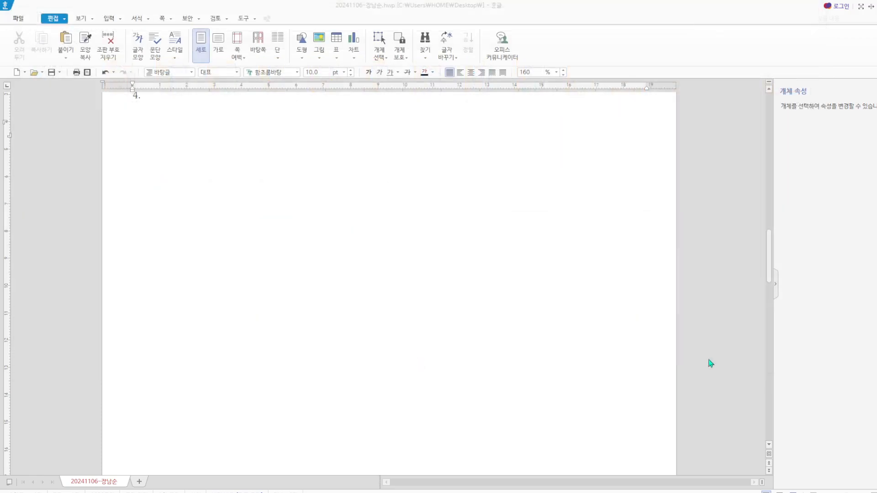
drag(123, 161, 216, 281)
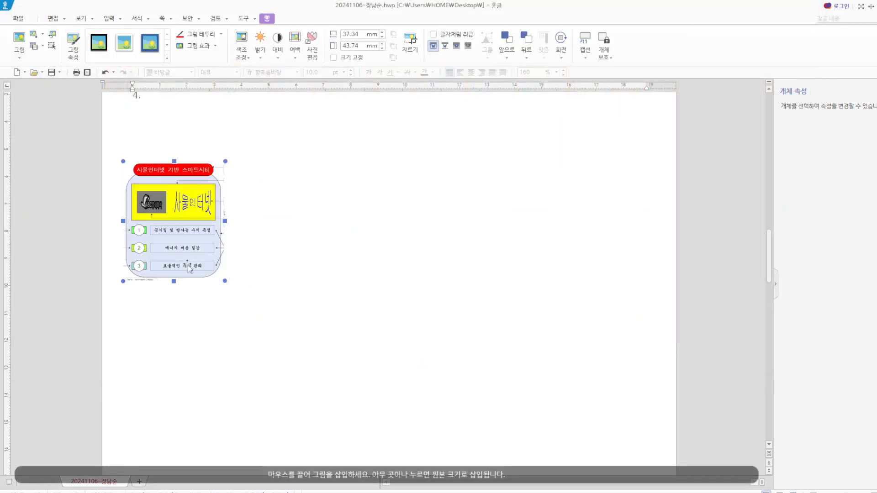
key(Escape)
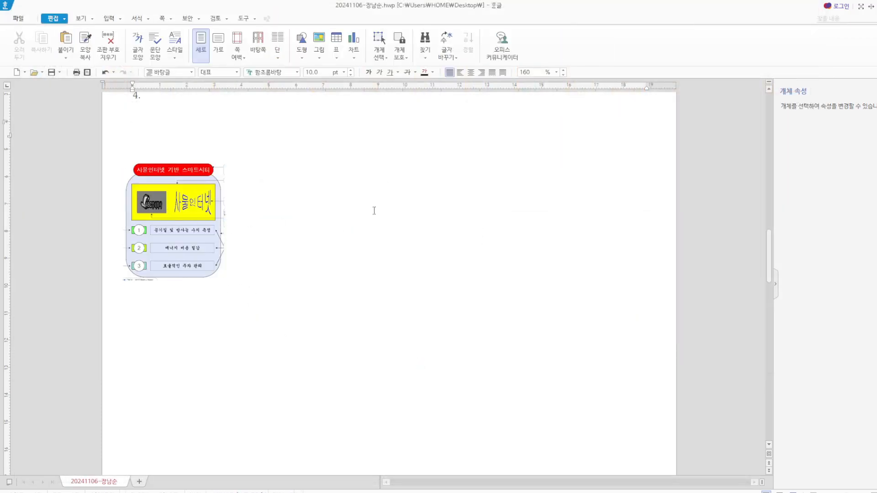
Draw a rectangle and set its size to 130 × 145 mm with the size locked.
click(304, 62)
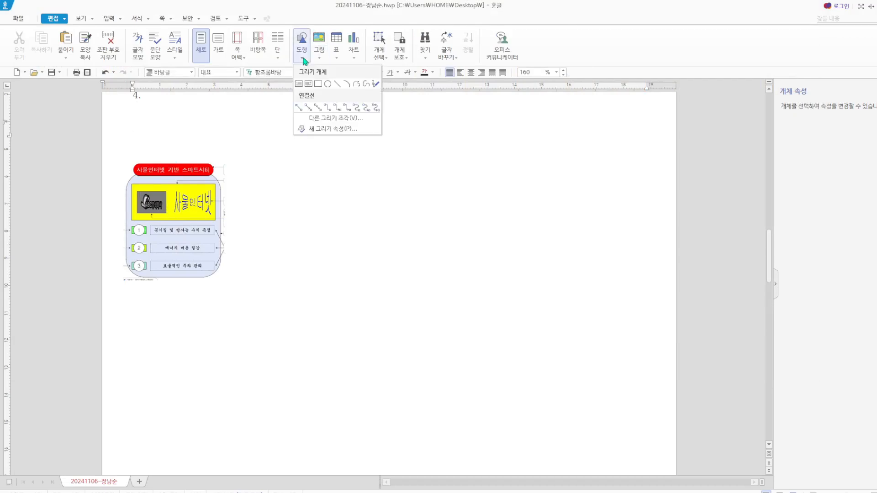
click(318, 86)
drag(304, 184, 471, 296)
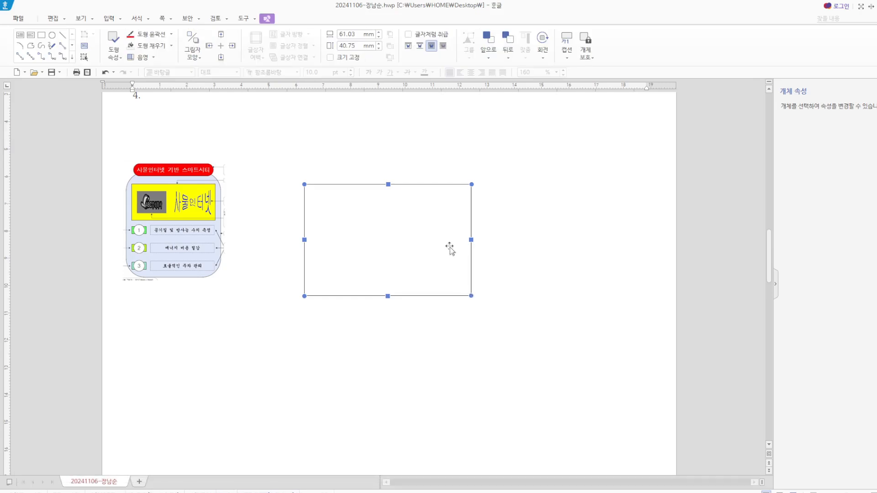
double_click(450, 249)
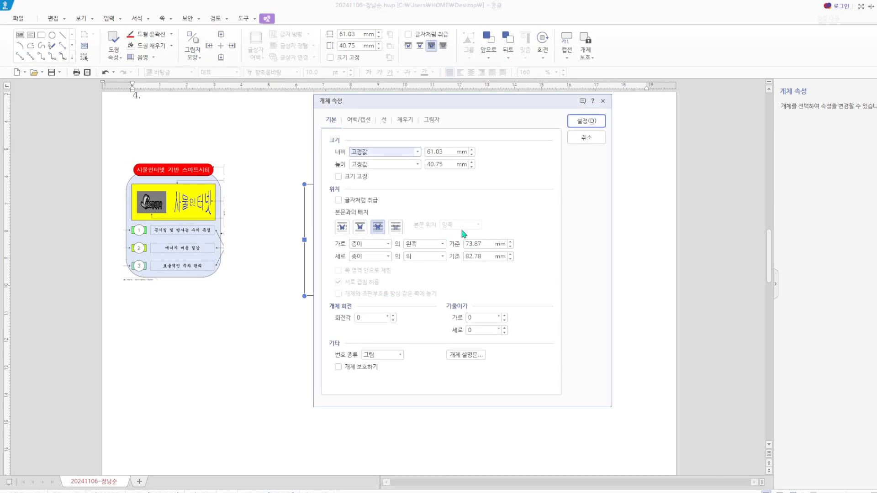
click(451, 152)
text(130)
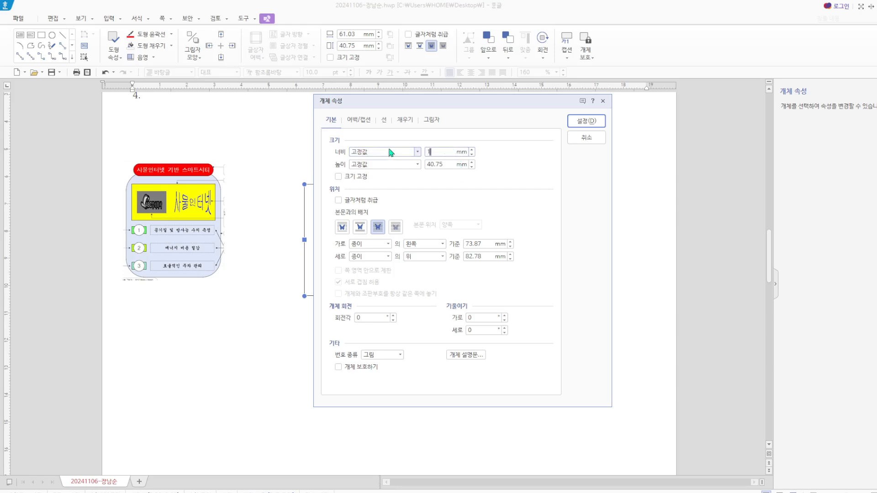
click(447, 164)
text(145)
click(352, 177)
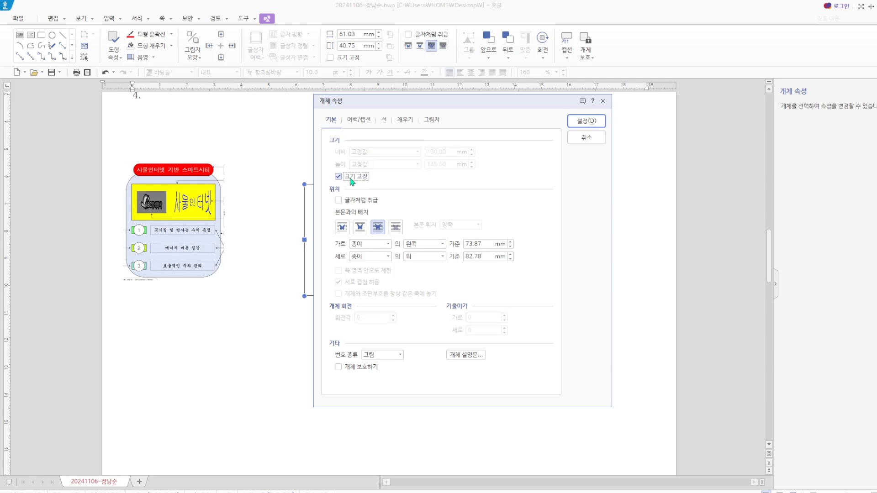
Give the rectangle rounded corners and a light grey fill, then move it up-left.
click(385, 122)
click(381, 232)
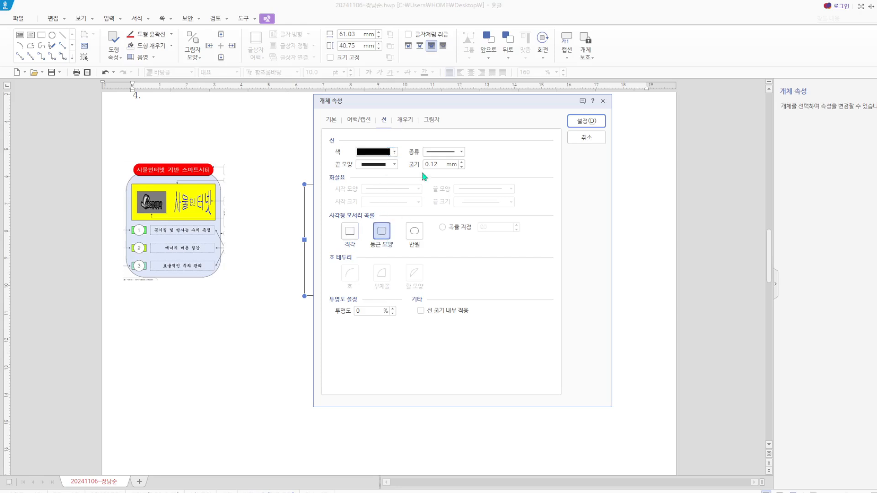
click(410, 122)
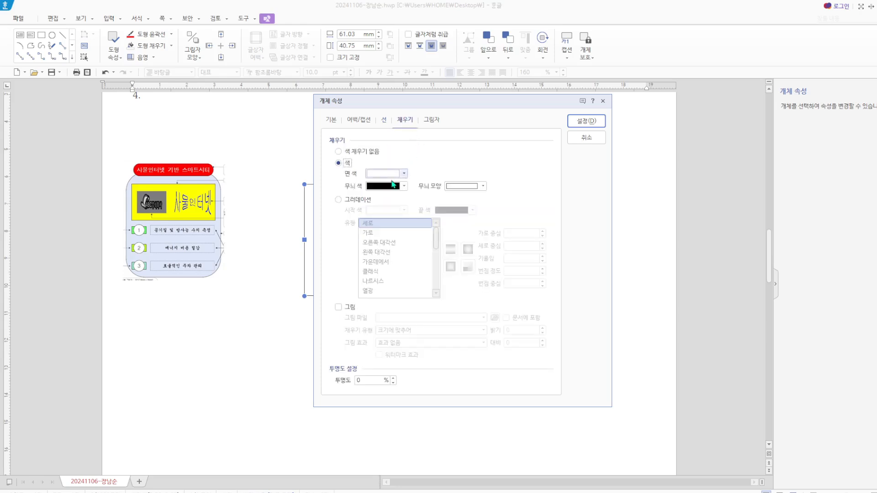
click(393, 174)
click(430, 227)
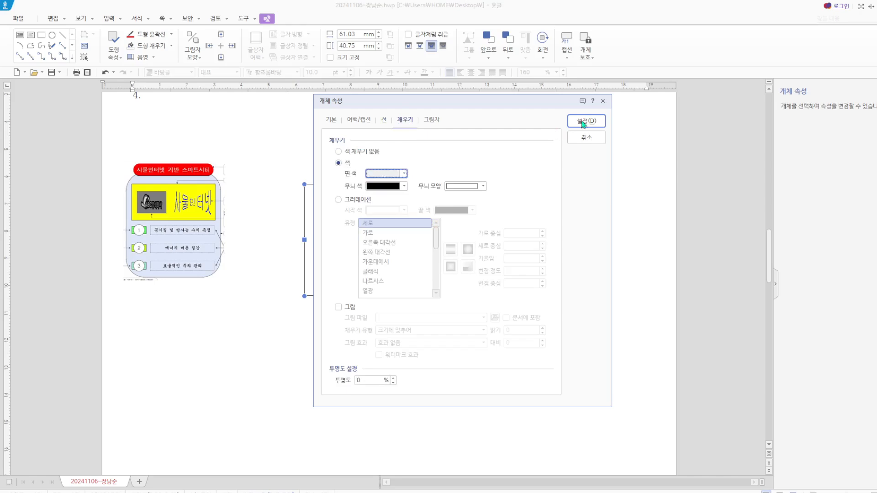
click(586, 121)
drag(400, 237, 362, 227)
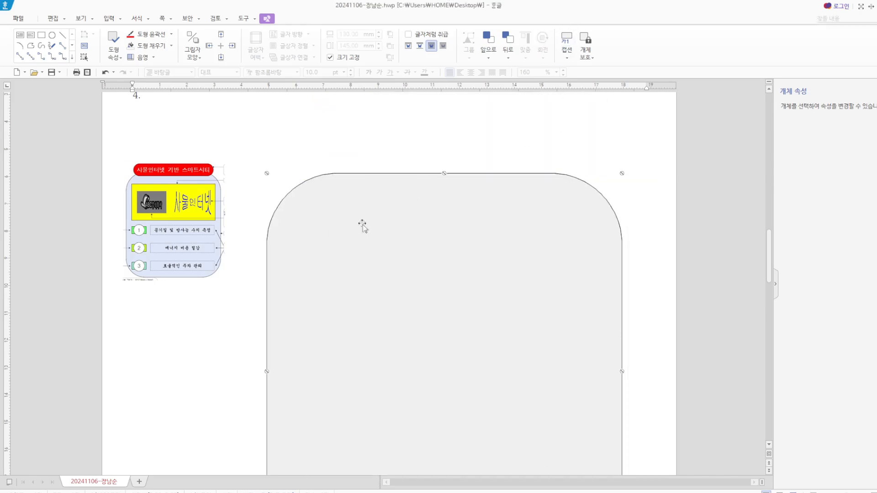
Change the rounded shape's fill to light mint and move it further left and up.
double_click(418, 223)
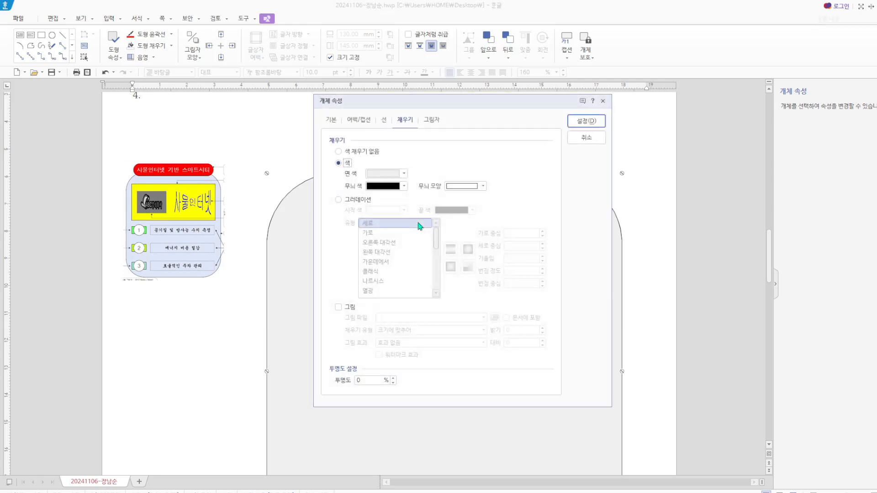
click(403, 174)
click(452, 226)
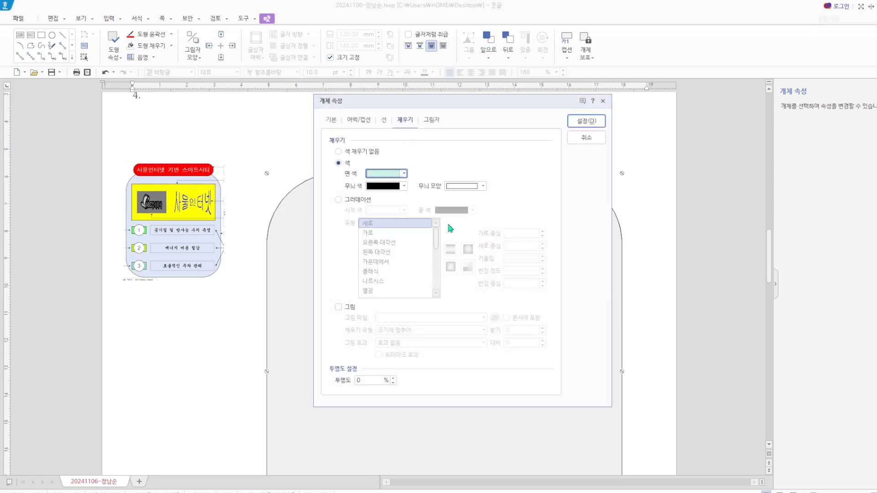
click(579, 126)
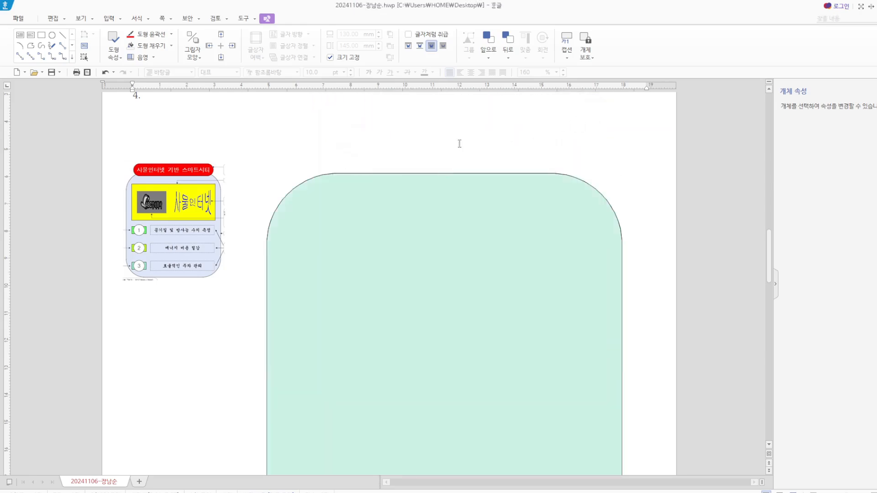
click(459, 144)
drag(386, 264, 350, 264)
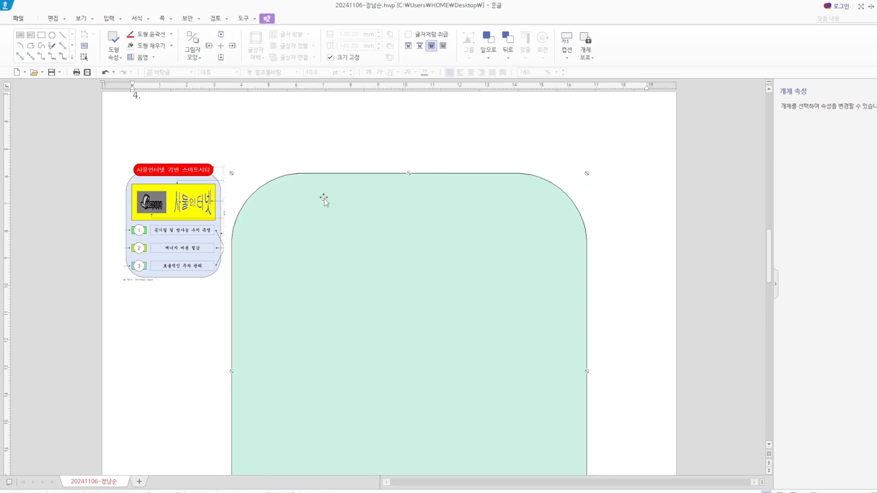
drag(396, 209, 390, 167)
click(206, 147)
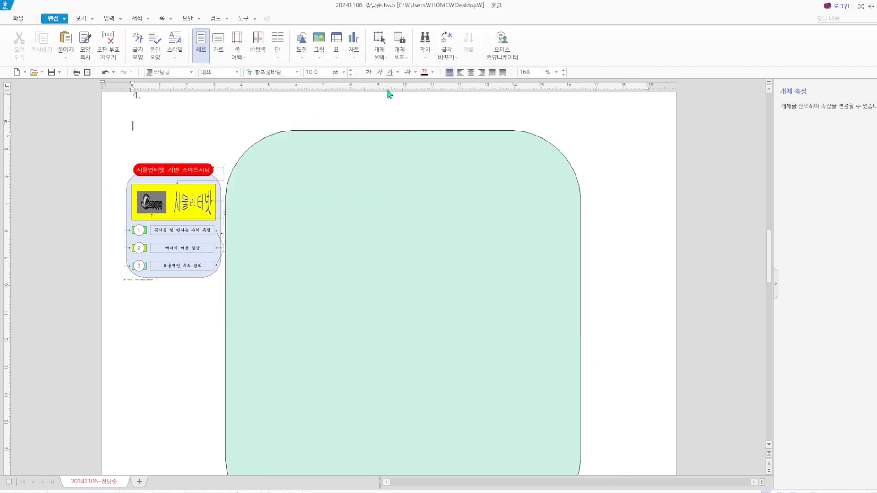
Draw a text box across the mint shape's top and type 사물인터넷 기반 스마트시티.
click(305, 62)
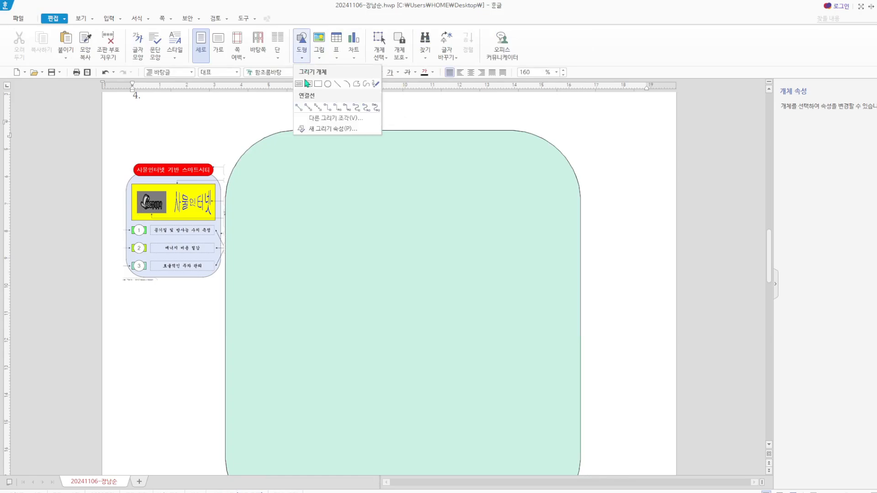
click(303, 85)
drag(270, 111, 535, 153)
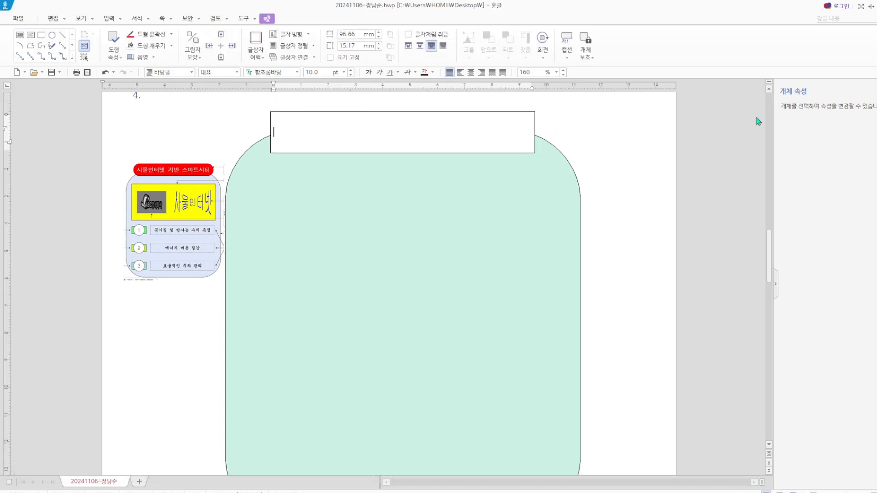
text(사물인터넷 기반 스마트)
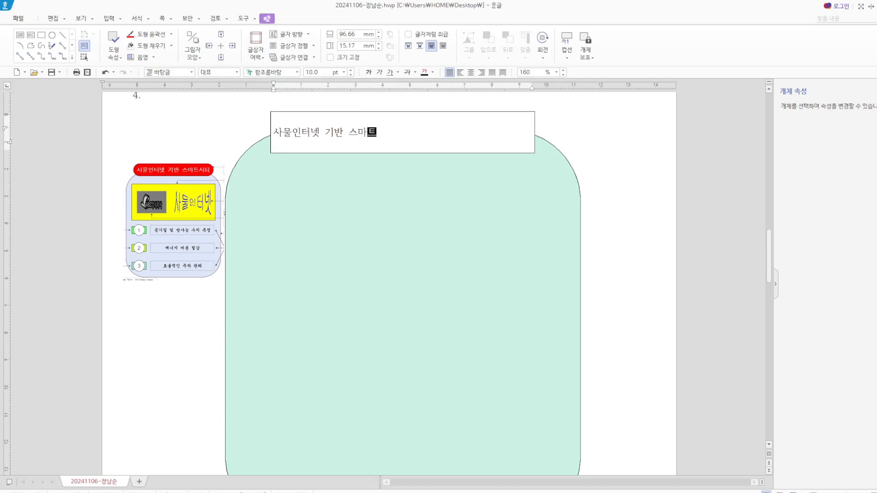
text(시티)
Format the title text as centred, white 22 pt 돋움.
drag(419, 134, 266, 118)
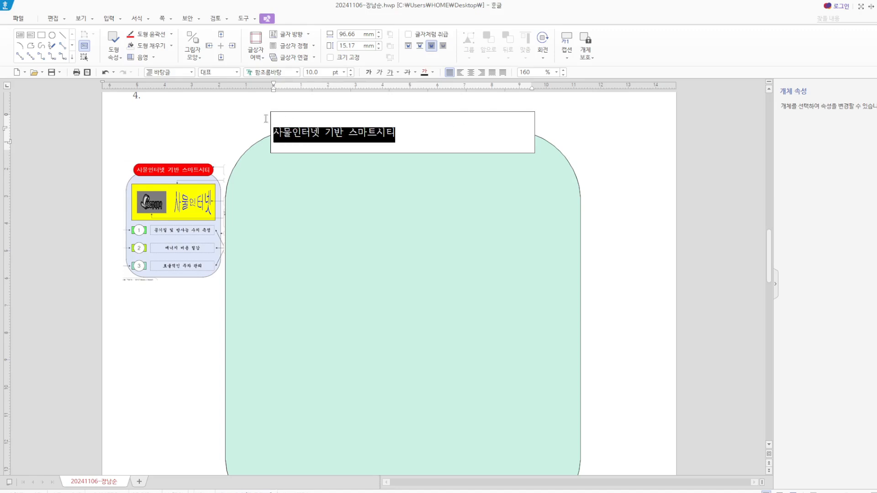
click(288, 75)
text(돋)
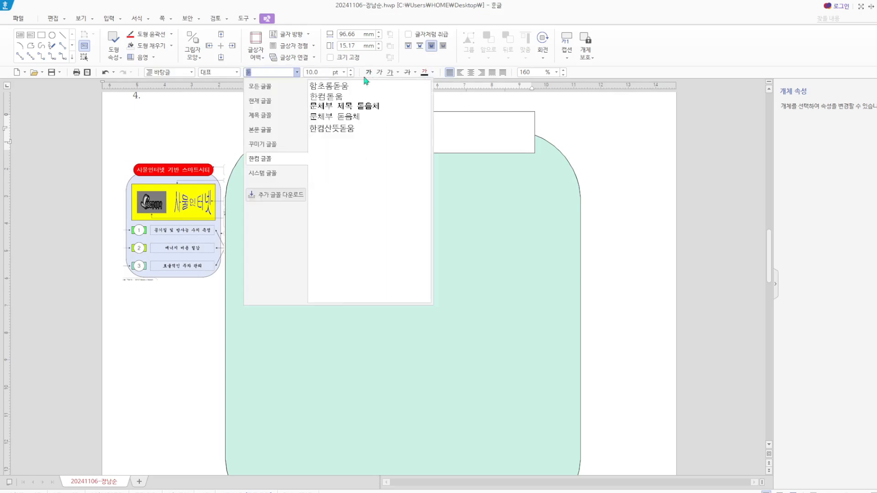
click(260, 87)
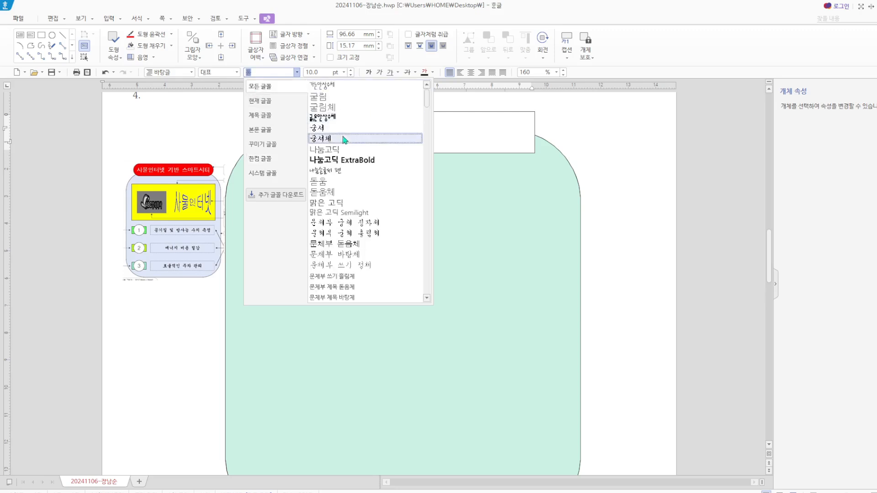
click(326, 182)
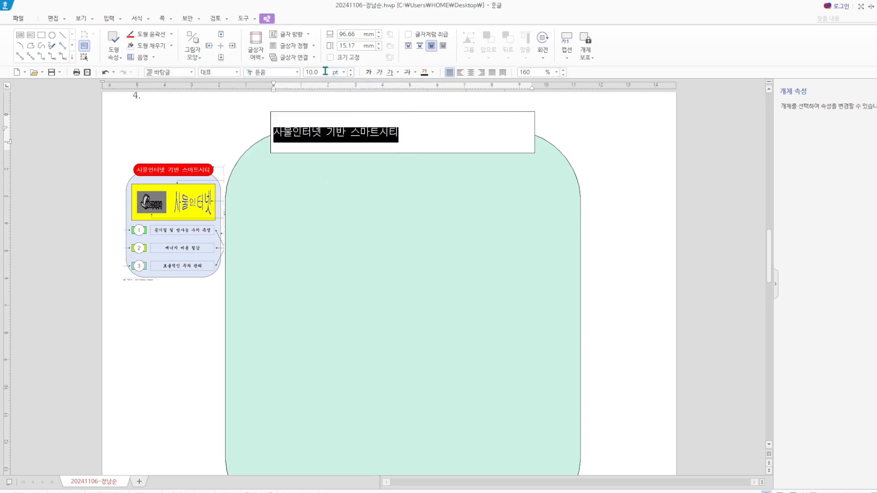
click(333, 74)
key(Return)
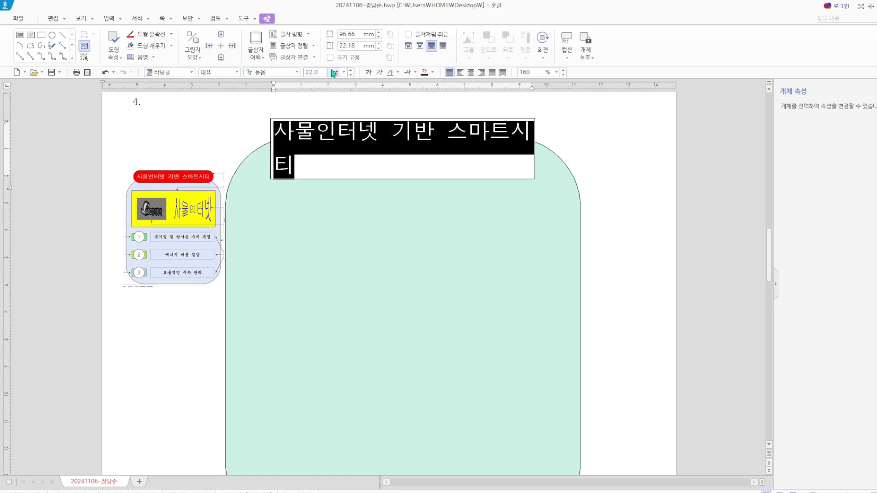
click(471, 73)
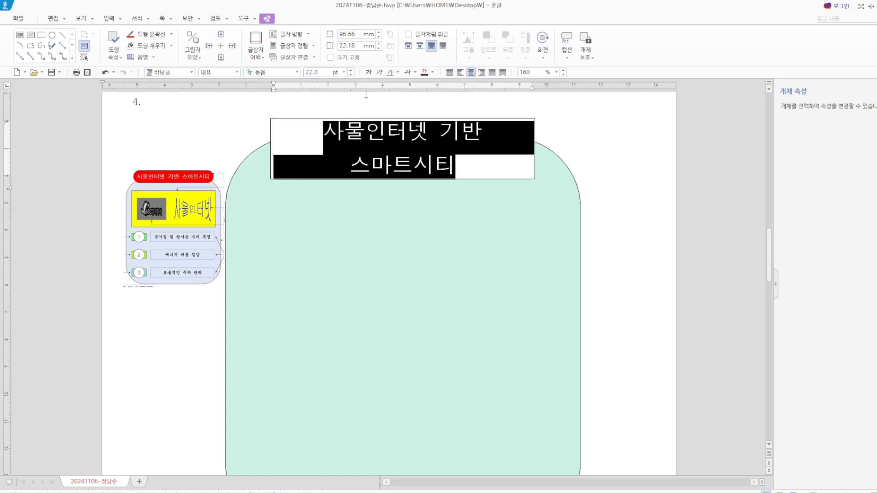
click(433, 72)
click(434, 137)
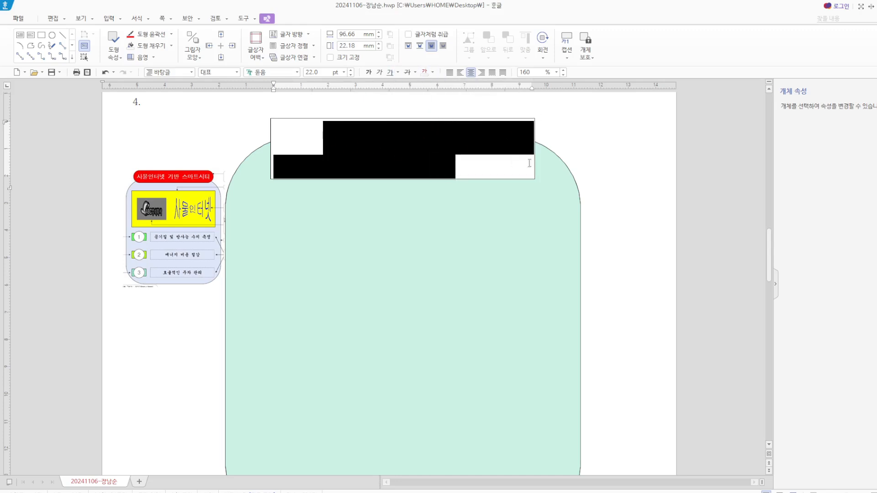
click(651, 157)
double_click(322, 120)
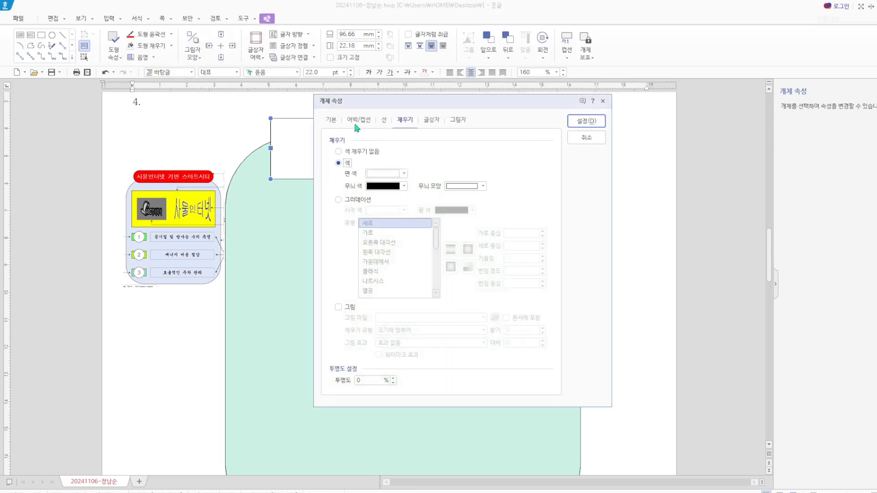
Set the title box to a locked 110 × 17 mm size.
click(331, 120)
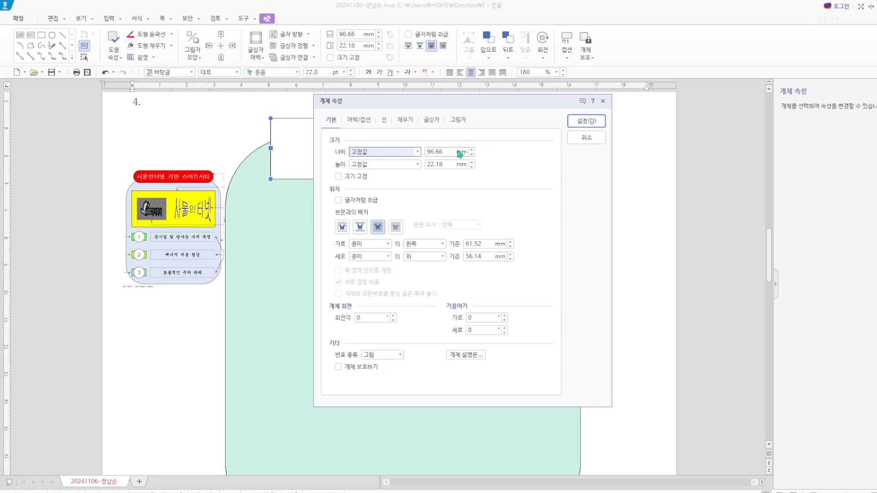
drag(459, 153, 436, 152)
text(110)
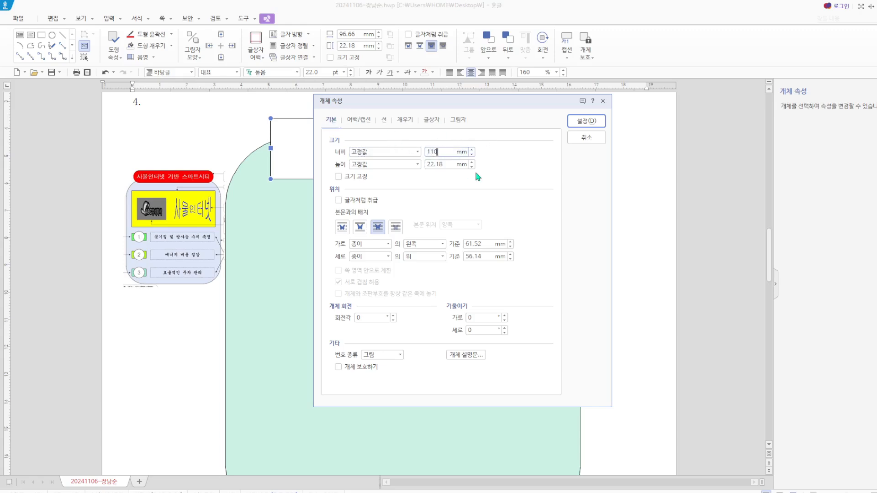
key(Tab)
text(17)
click(357, 177)
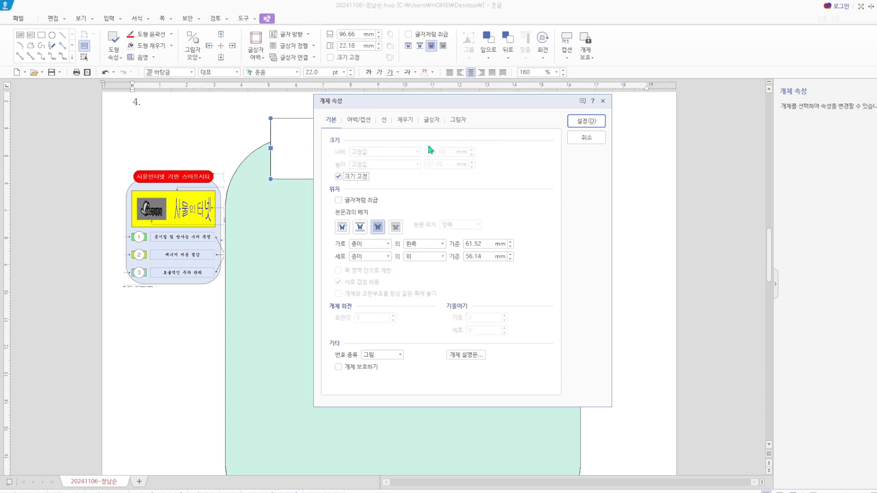
Give the box semicircular rounded ends and a red fill, and centre it over the mint shape.
click(385, 121)
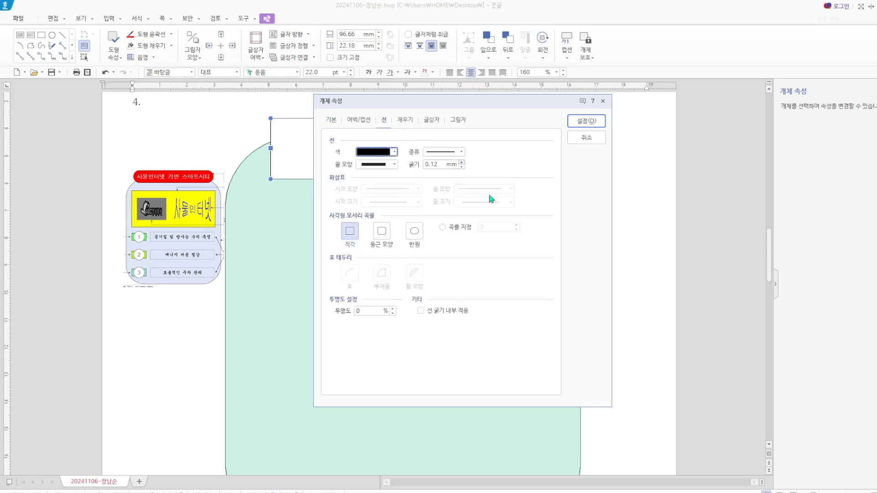
click(420, 233)
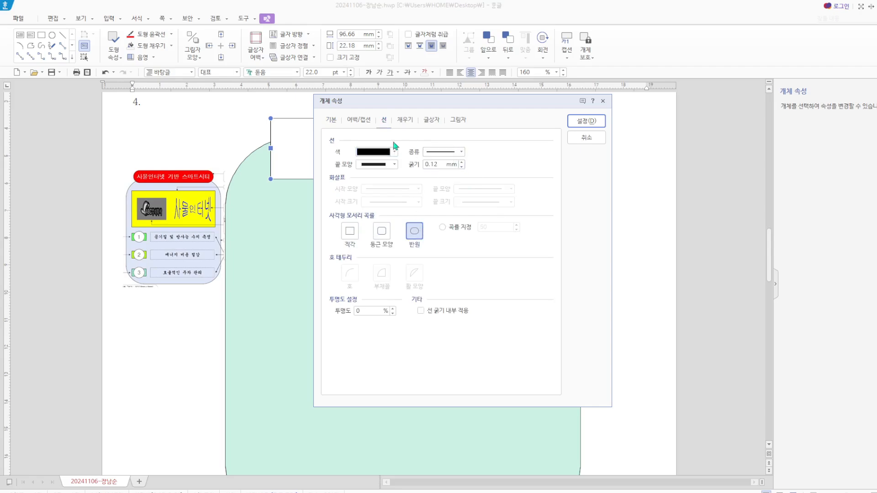
click(411, 122)
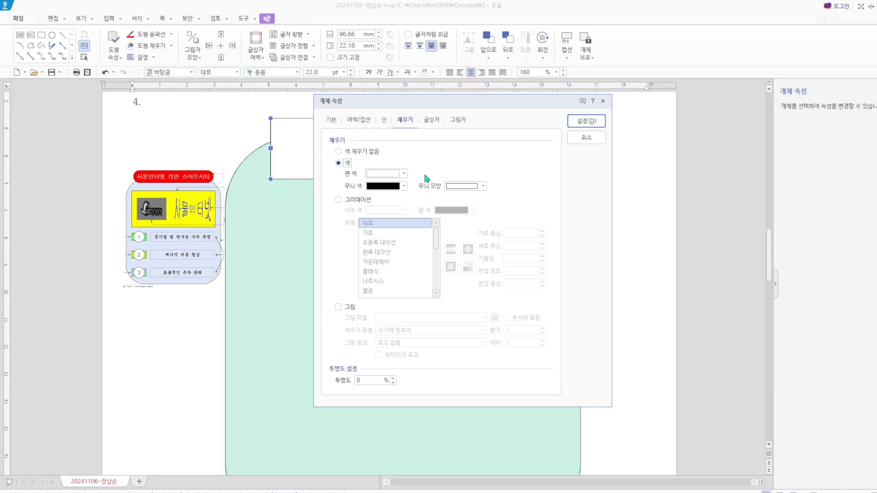
click(404, 174)
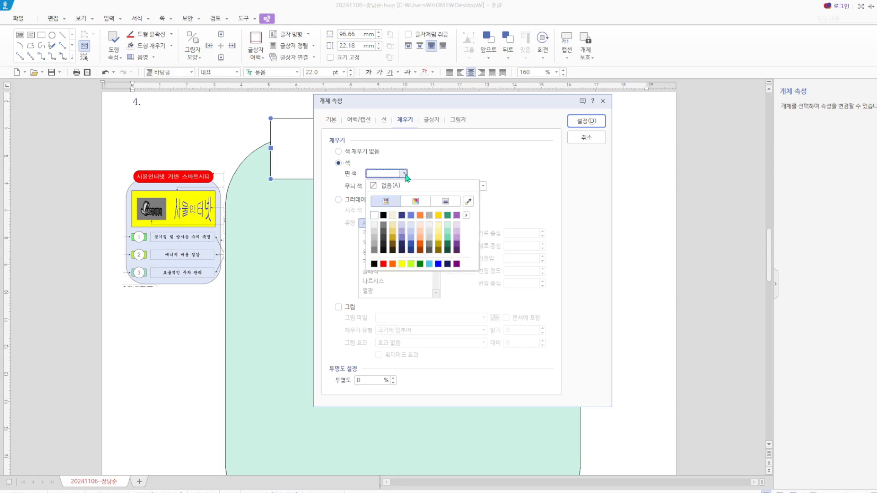
click(392, 252)
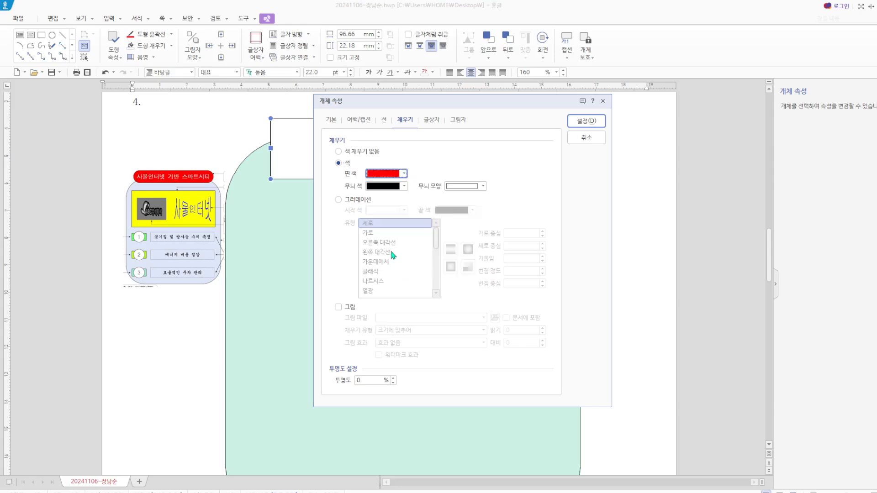
click(601, 124)
drag(516, 131, 535, 138)
click(601, 141)
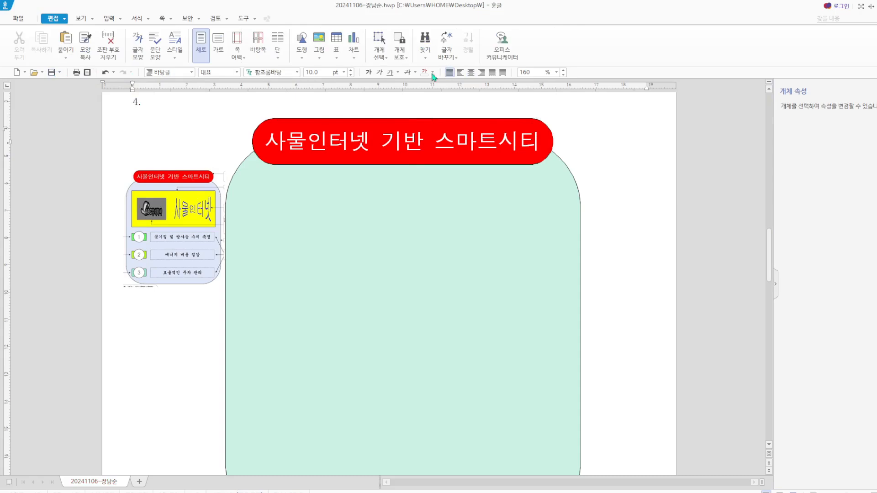
click(305, 62)
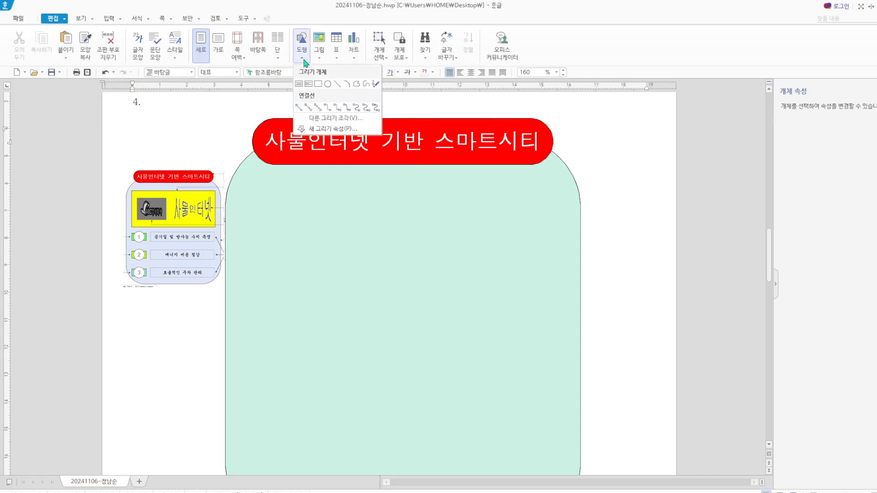
Draw a rectangle inside the mint shape and lock its size at 115 × 50 mm.
click(318, 85)
drag(280, 209, 475, 249)
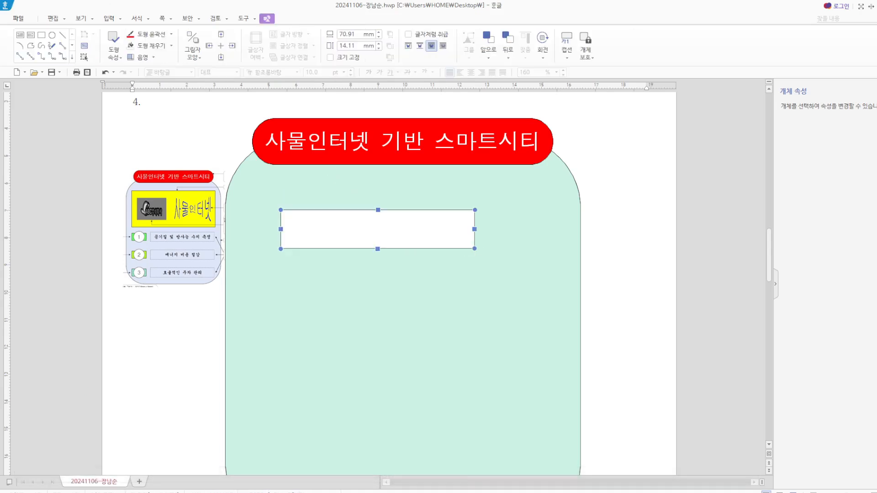
key(p)
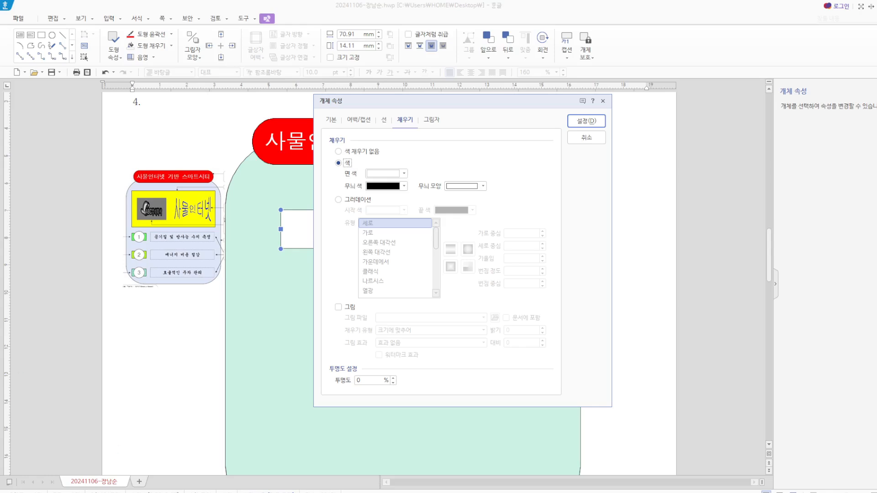
click(332, 120)
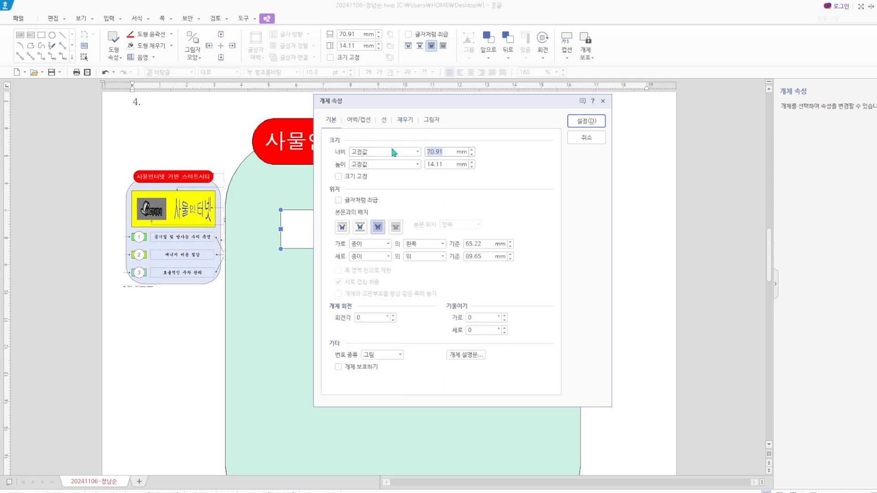
text(115)
click(449, 166)
text(50)
click(366, 177)
Fill the rectangle light blue (하늘색 60% 밝게) and position it under the red title.
click(404, 121)
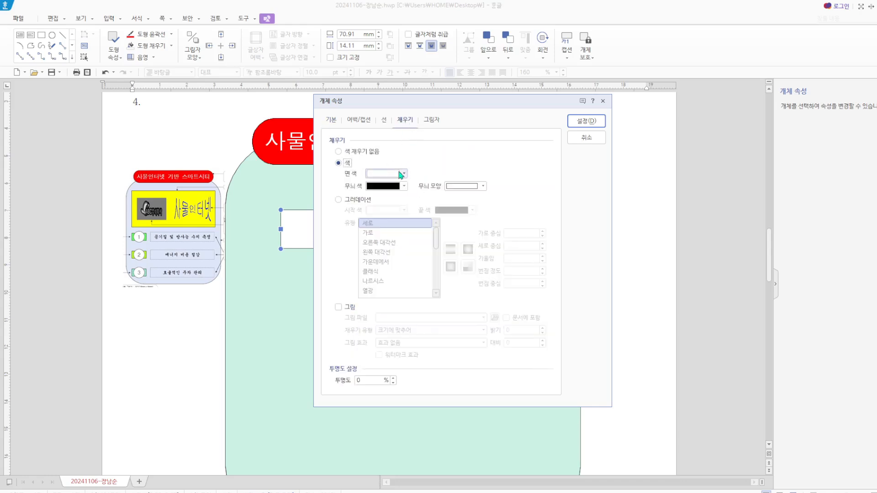
click(392, 173)
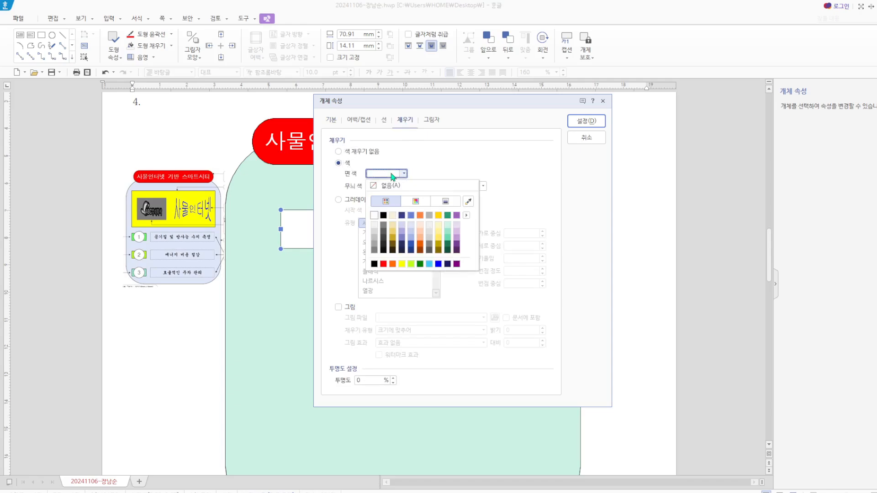
click(410, 232)
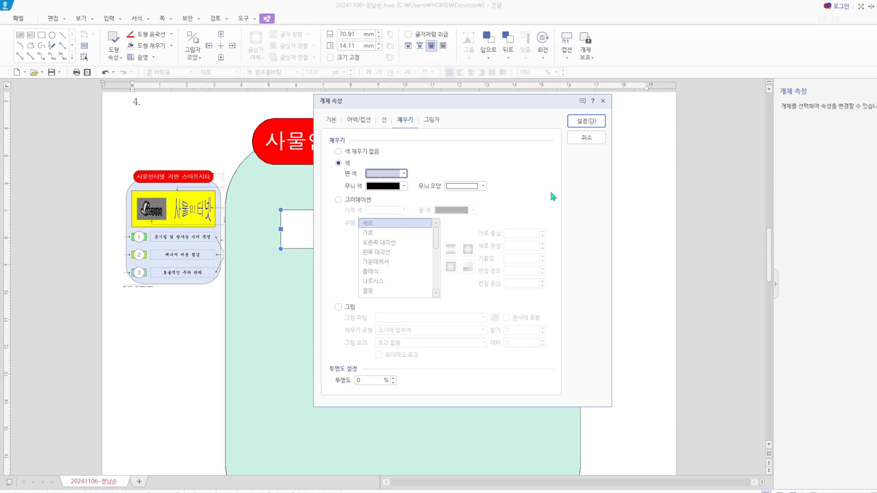
click(587, 121)
drag(450, 256, 413, 233)
click(659, 168)
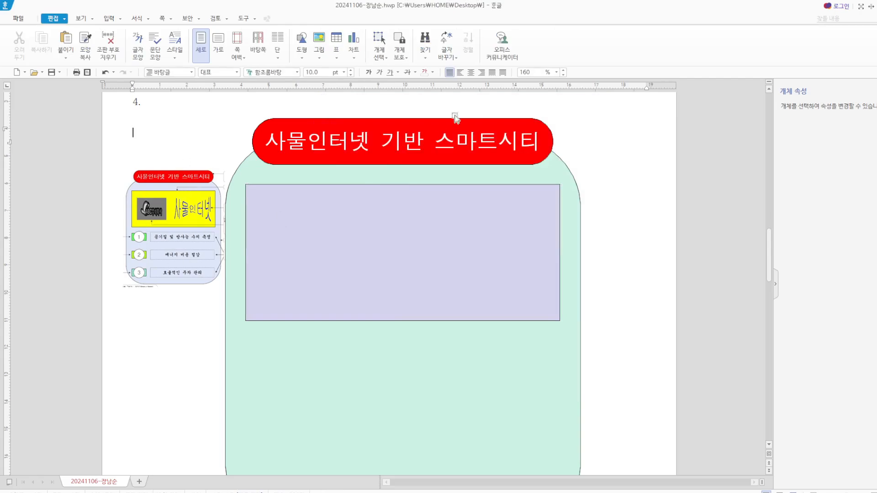
click(319, 40)
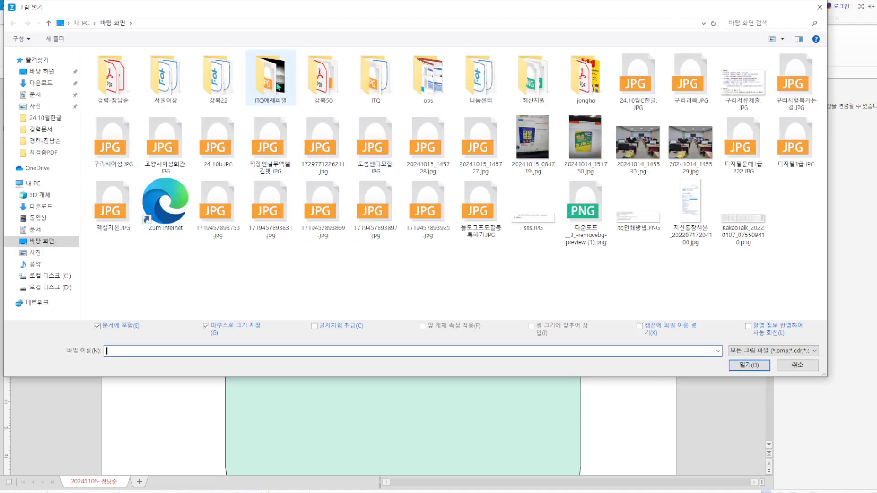
Insert 로고2.jpg from ITQ예제파일 by mistake twice, removing it each time.
double_click(278, 86)
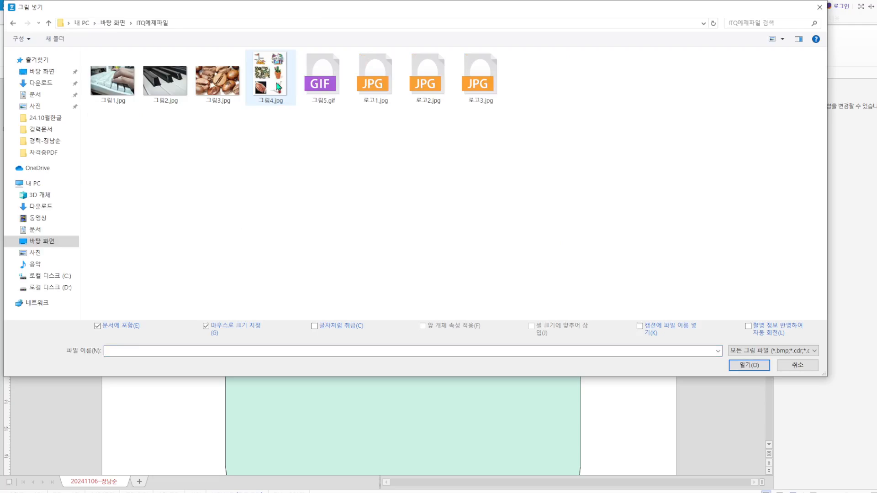
click(437, 78)
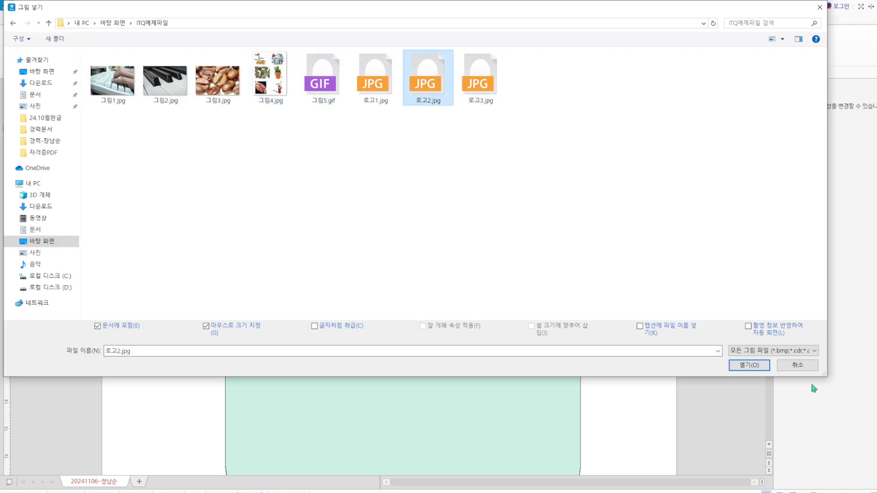
click(756, 369)
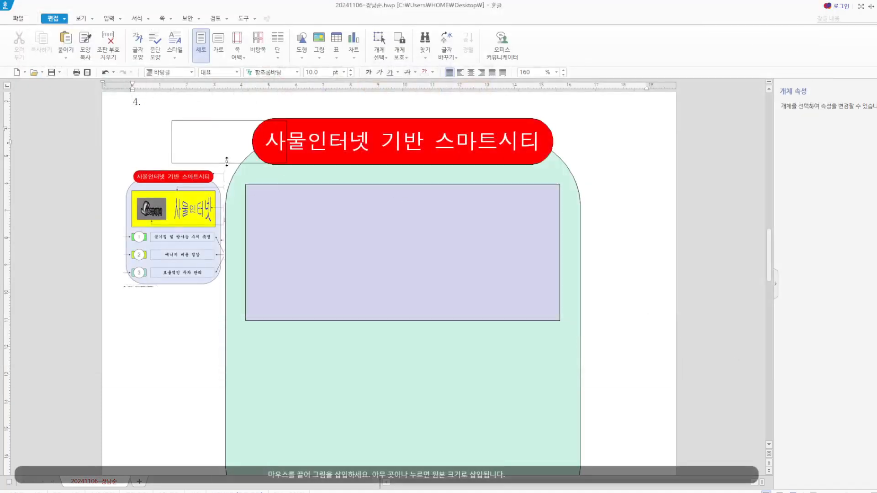
drag(172, 121, 226, 162)
key(Delete)
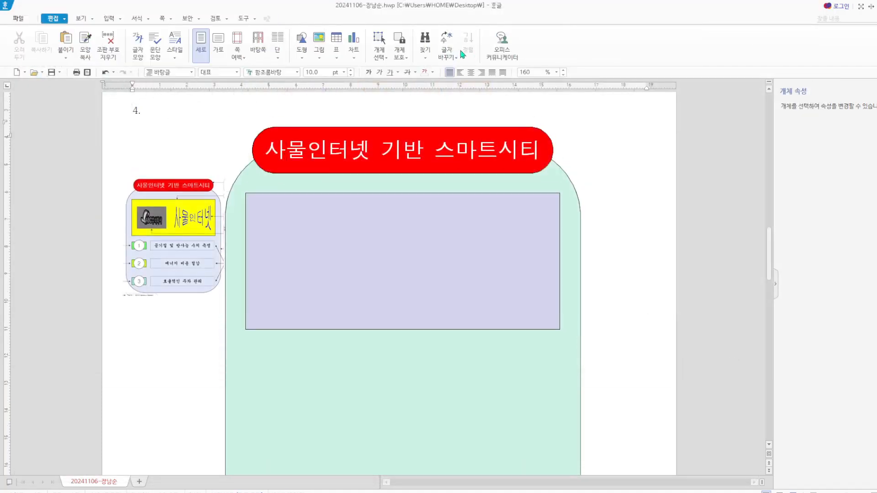
click(320, 43)
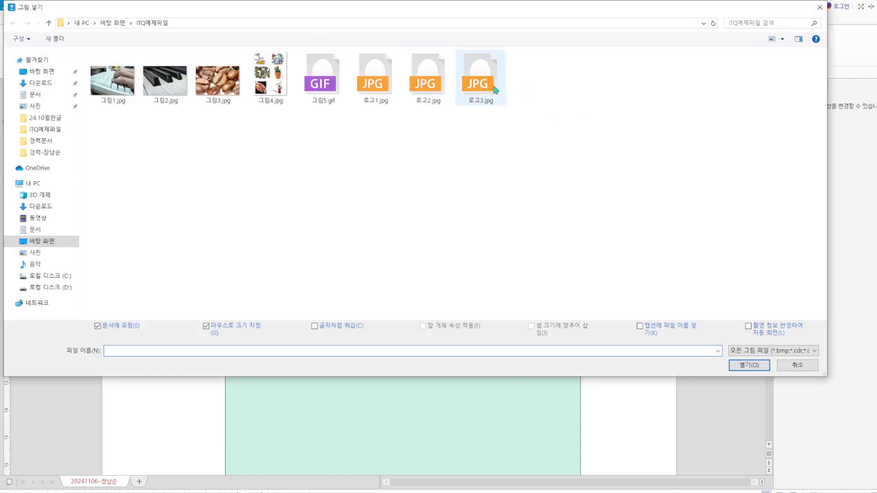
click(435, 97)
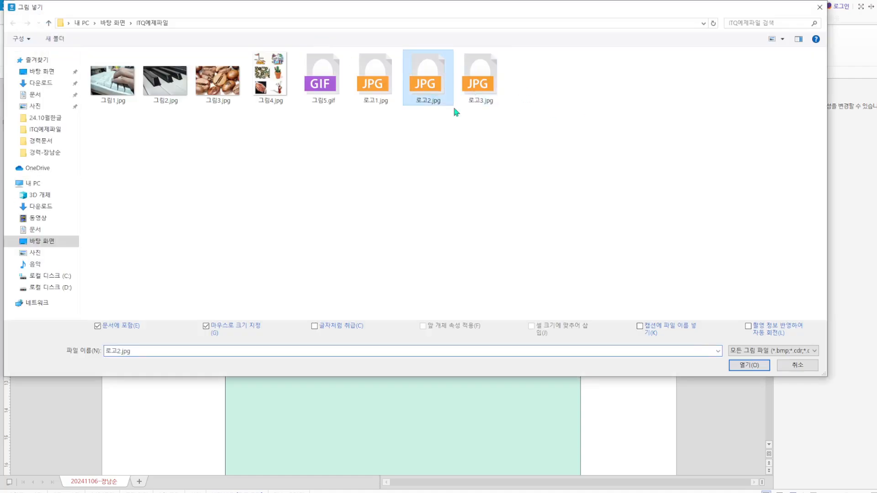
click(749, 364)
drag(169, 112, 223, 163)
key(ctrl+z)
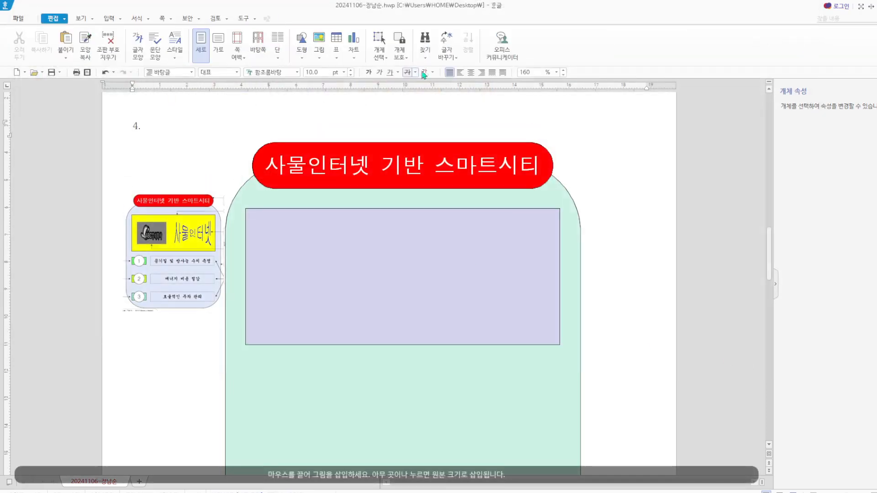
Insert 로고1.jpg and place it near the page's top left.
click(323, 43)
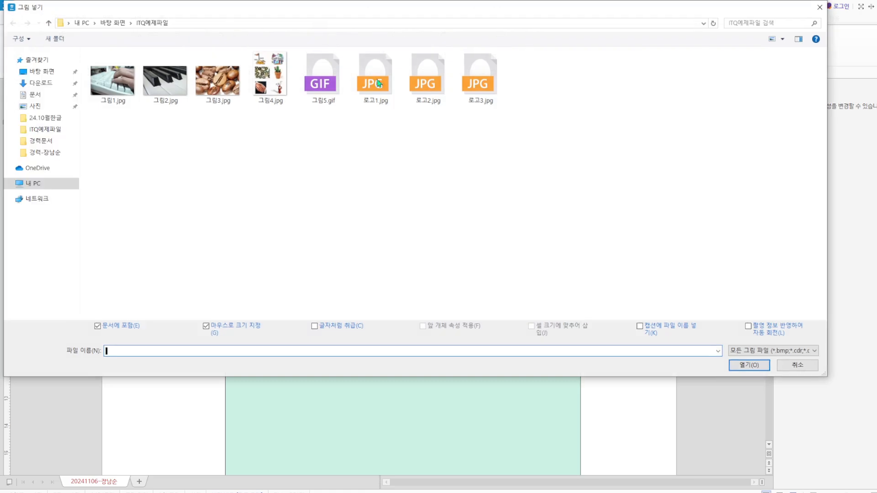
click(377, 81)
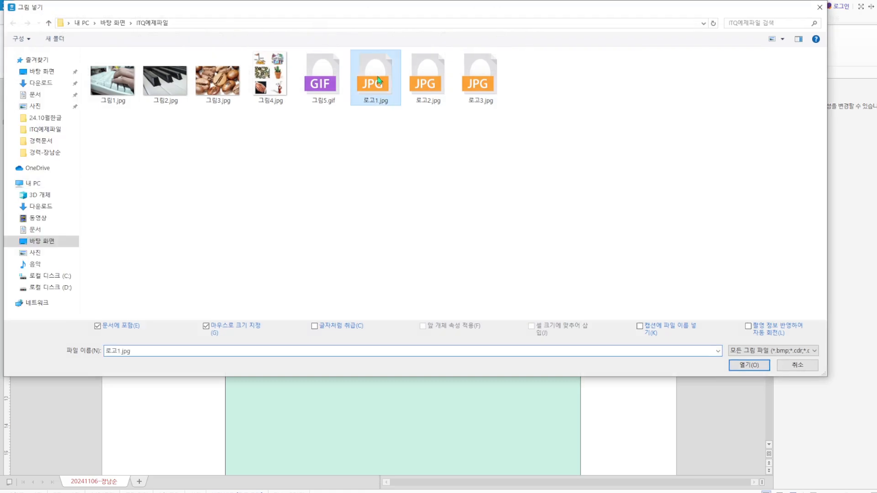
click(749, 364)
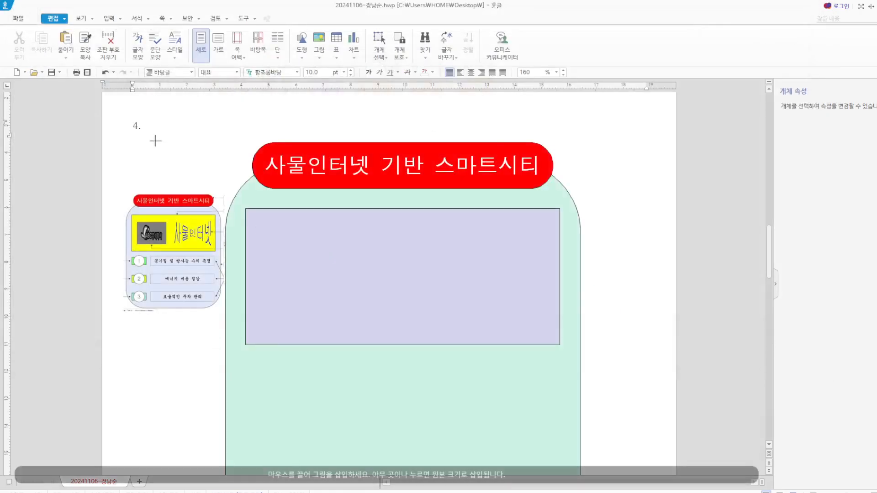
drag(155, 141, 202, 204)
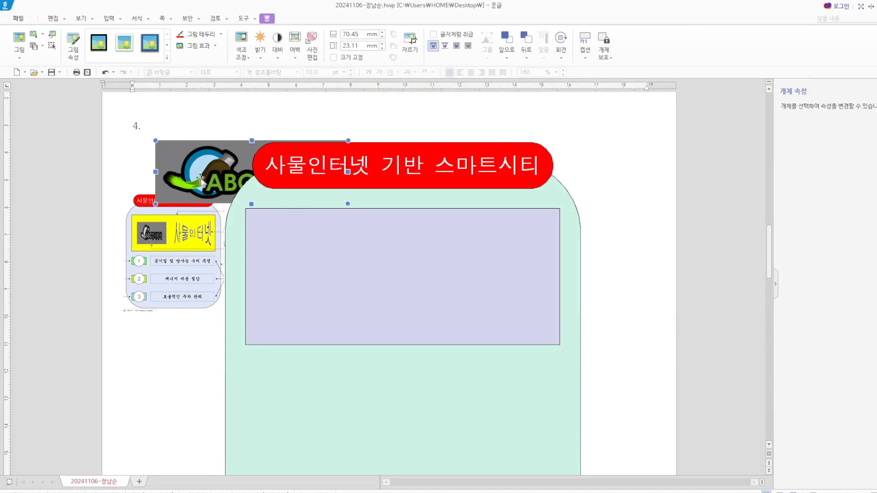
Resize the logo to a locked 40 × 30 mm and float it in front of text.
double_click(201, 179)
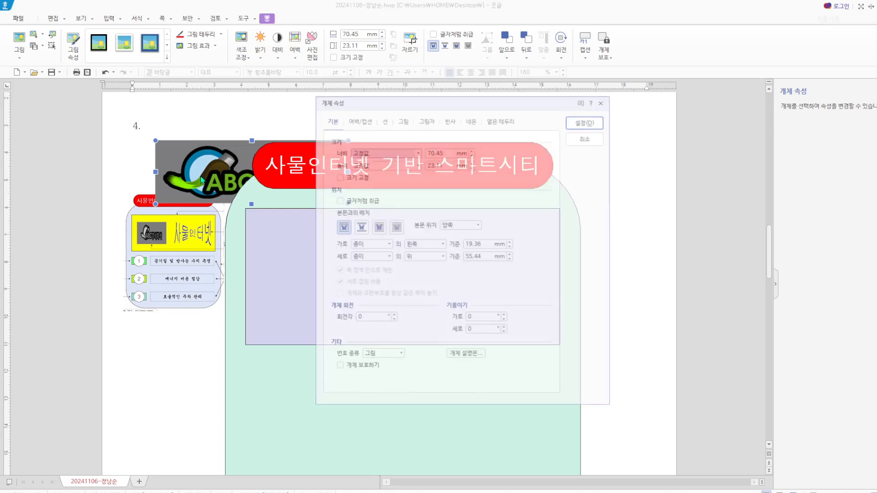
drag(453, 154, 387, 153)
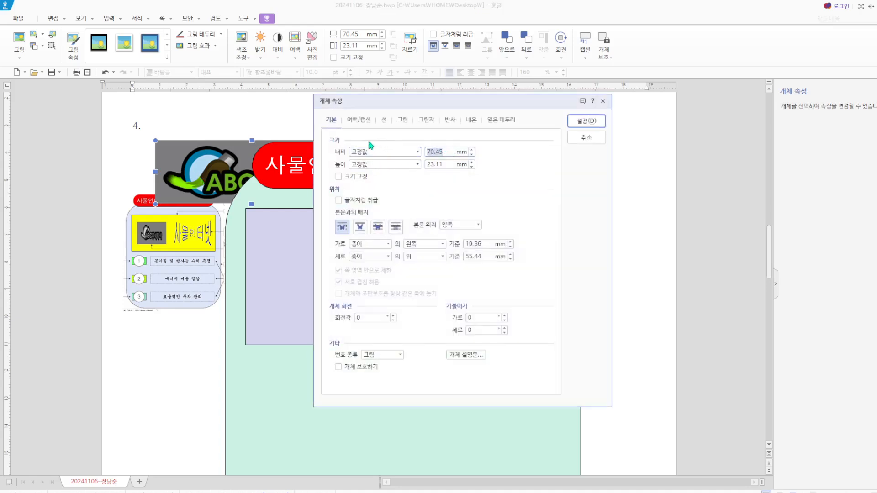
text(40)
drag(444, 164, 424, 165)
text(30)
click(338, 176)
click(378, 227)
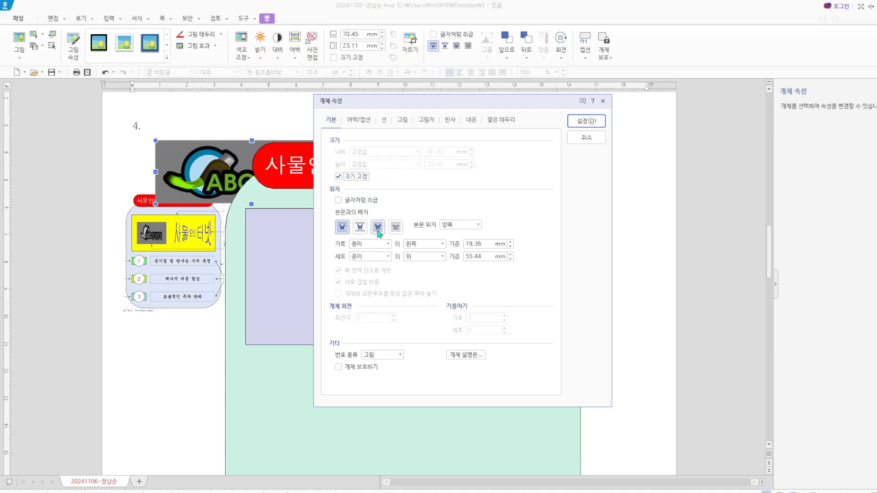
Make the logo grayscale and move it into the lavender rectangle's left side.
click(403, 121)
click(341, 321)
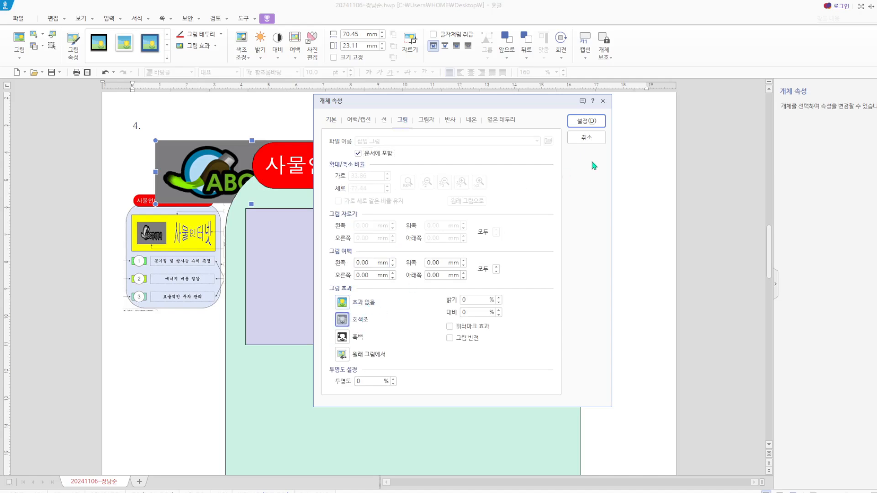
click(587, 121)
drag(252, 188, 365, 280)
click(266, 109)
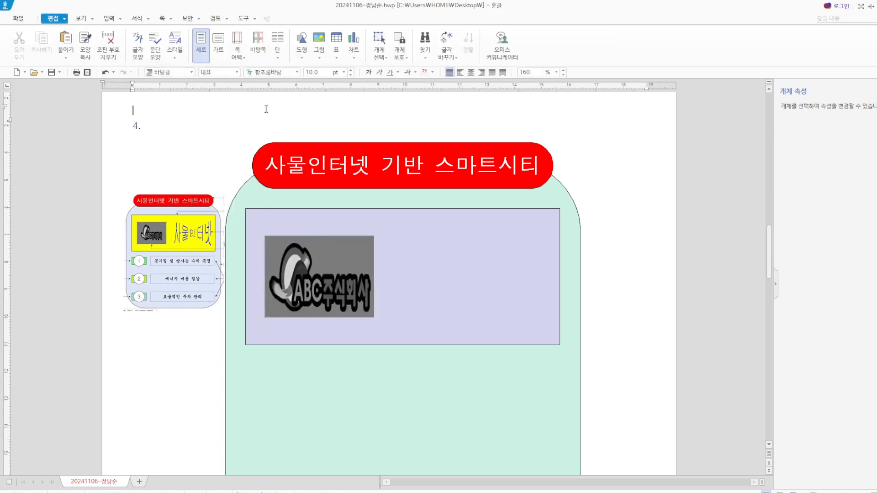
Create a 글맵시 WordArt reading 사물인터넷 with the bow-tie shape.
click(122, 19)
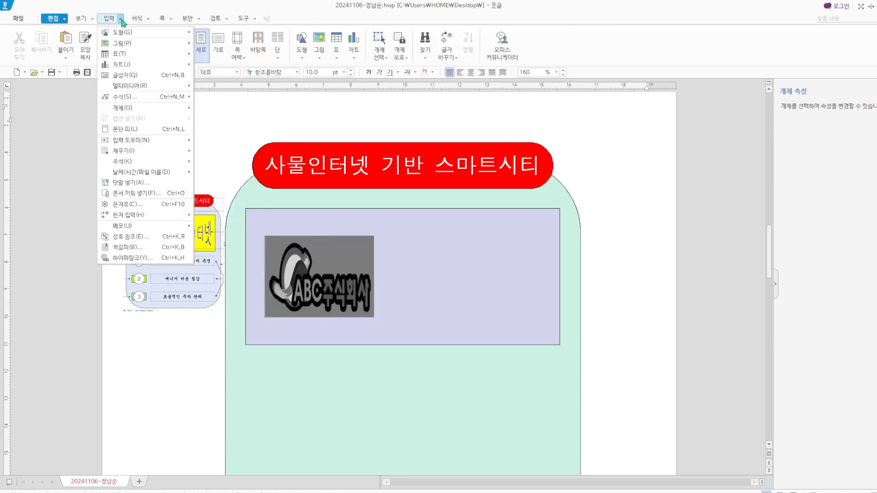
mouse_move(131, 20)
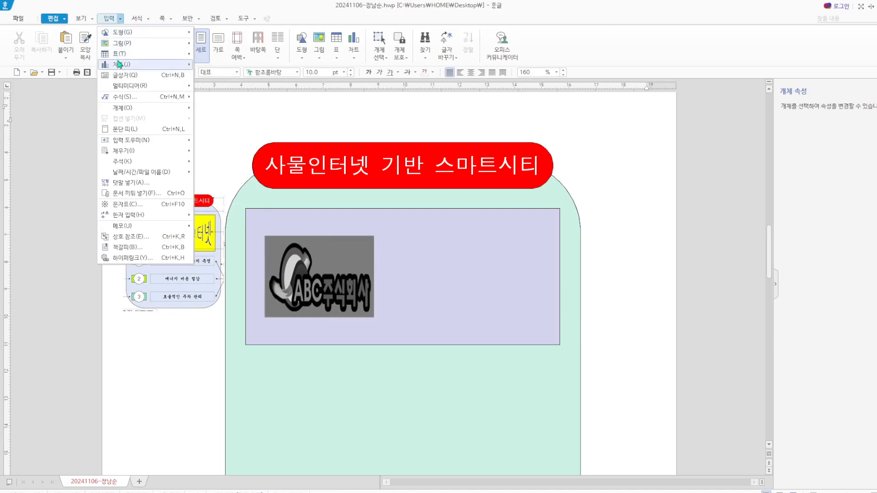
mouse_move(136, 113)
click(215, 108)
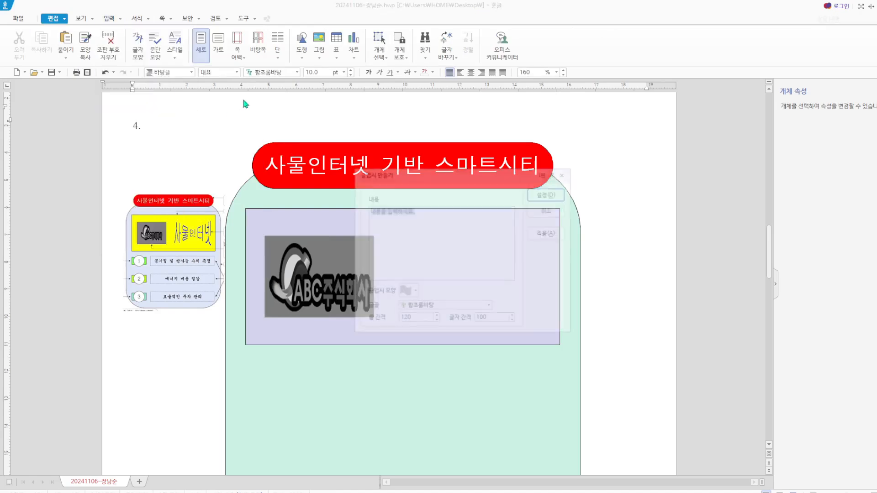
text(사물인)
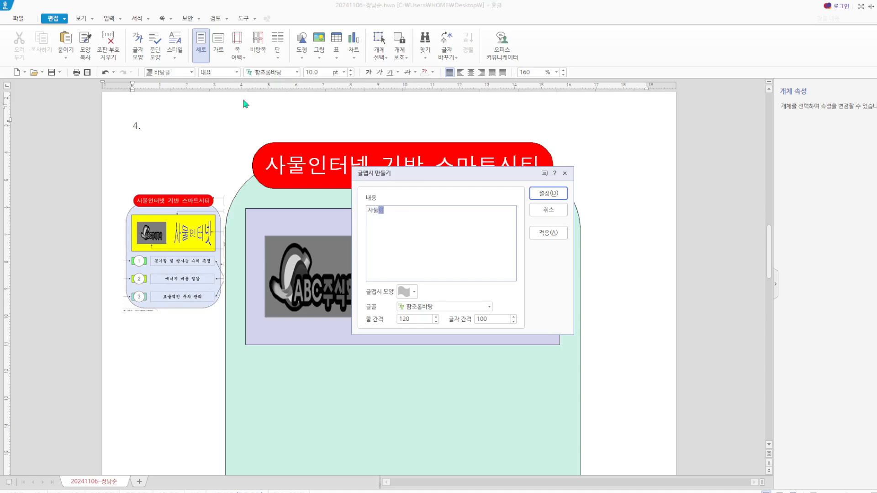
text(터넷)
click(416, 295)
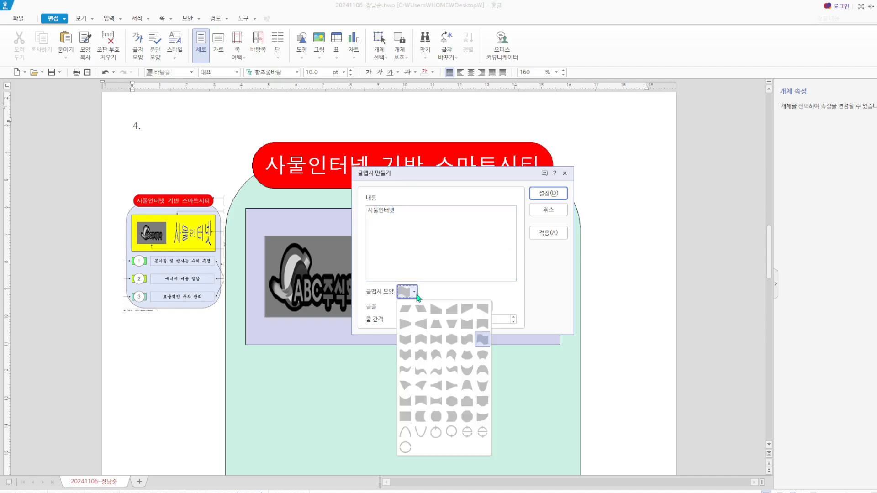
click(441, 343)
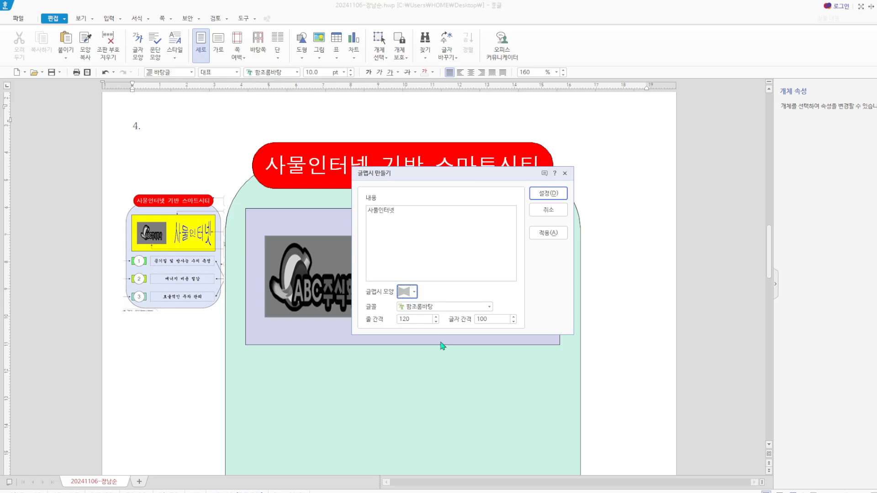
Set the WordArt font to 굴림, insert it, and move it into the lavender box beside the logo.
click(489, 307)
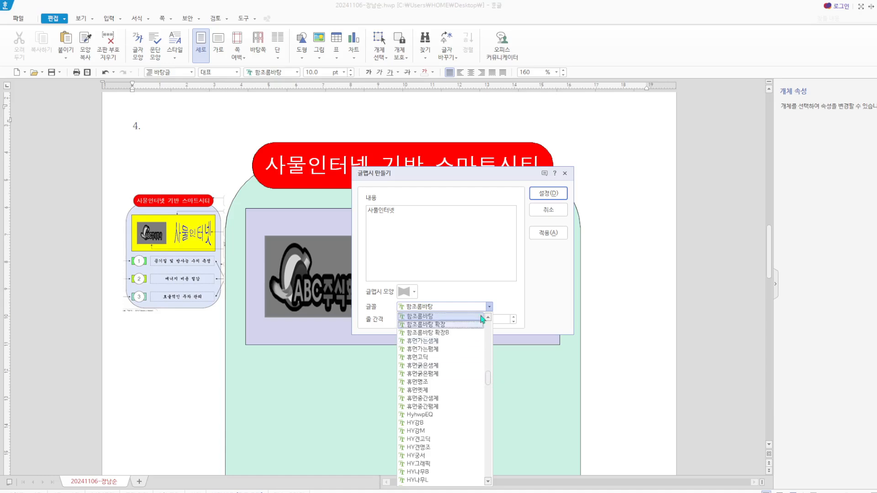
click(498, 352)
click(489, 307)
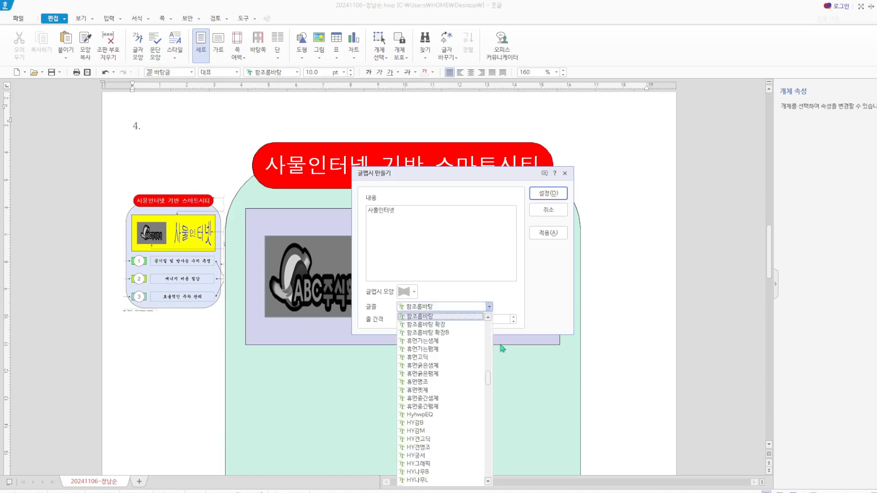
drag(487, 380, 488, 318)
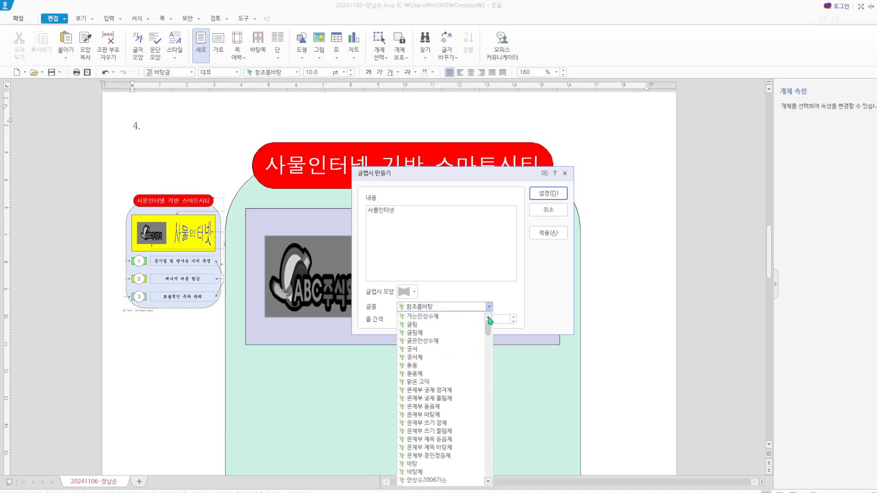
click(428, 327)
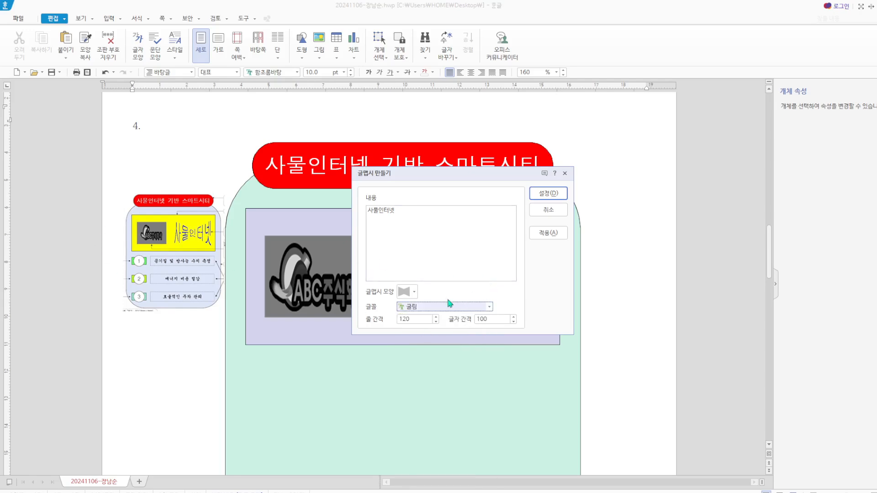
click(549, 196)
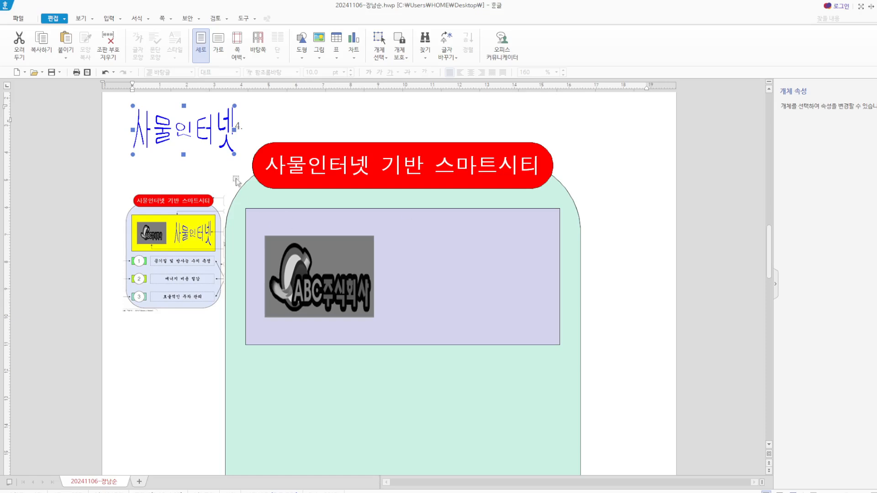
click(216, 136)
drag(218, 134, 512, 289)
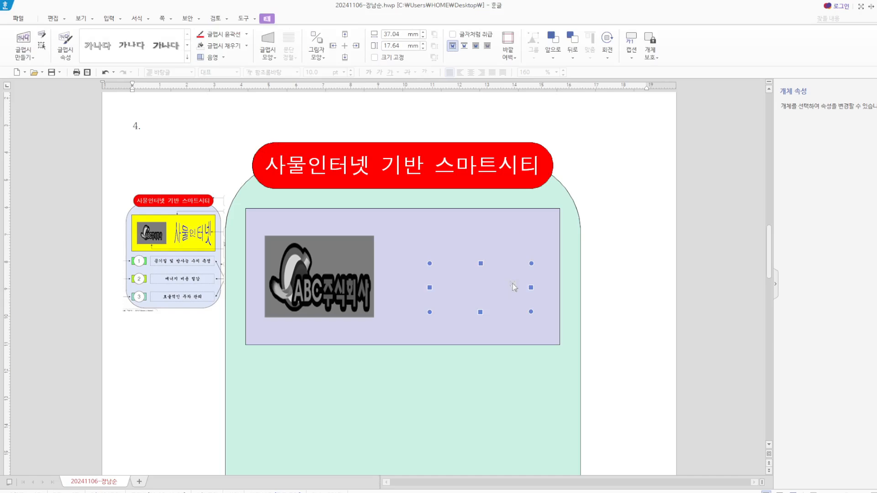
Set the 사물인터넷 WordArt to float in front of the text (글 앞으로).
double_click(513, 287)
click(378, 227)
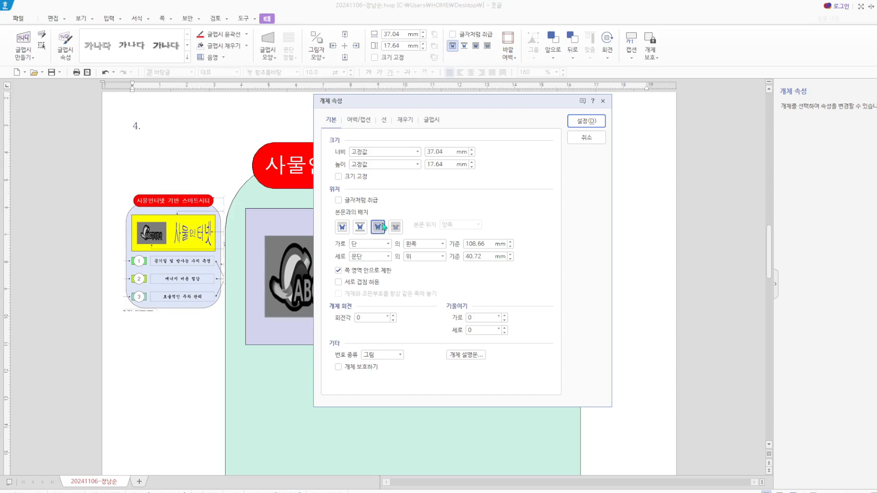
click(589, 121)
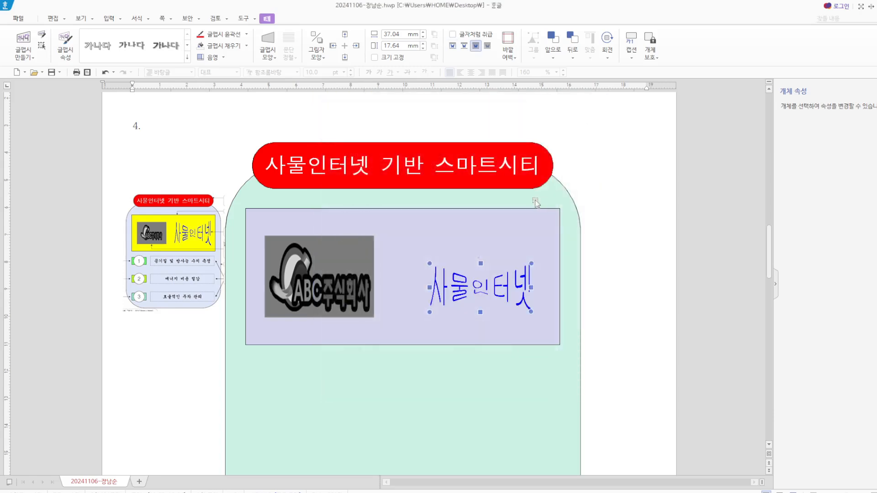
Resize the WordArt to a locked 50 × 35 mm and move it to the lavender box's right side.
double_click(497, 285)
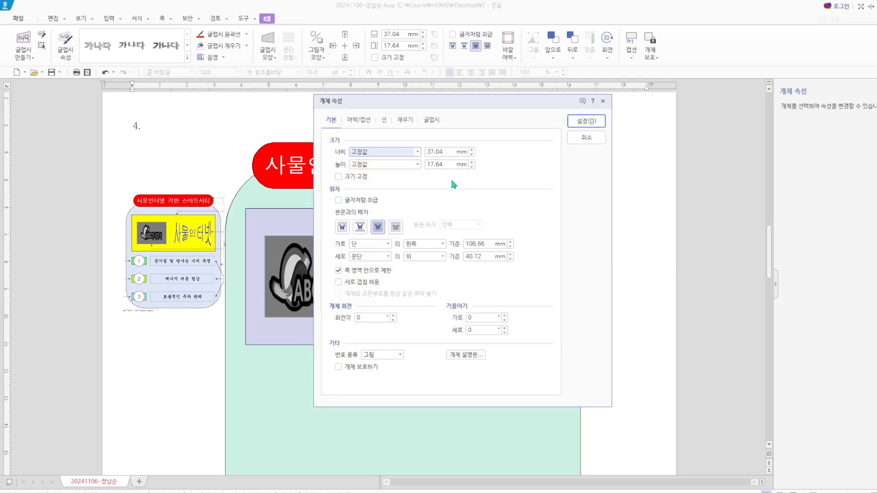
drag(450, 151, 383, 148)
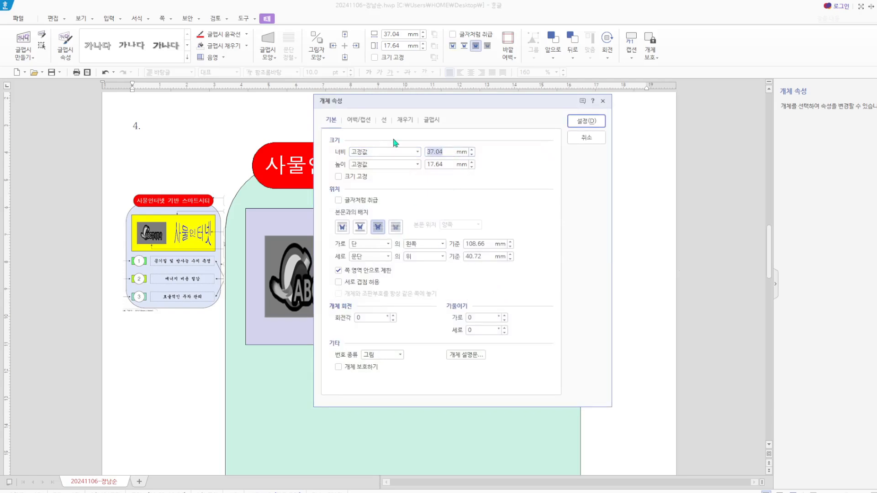
text(50)
drag(450, 165, 378, 153)
text(35)
click(357, 179)
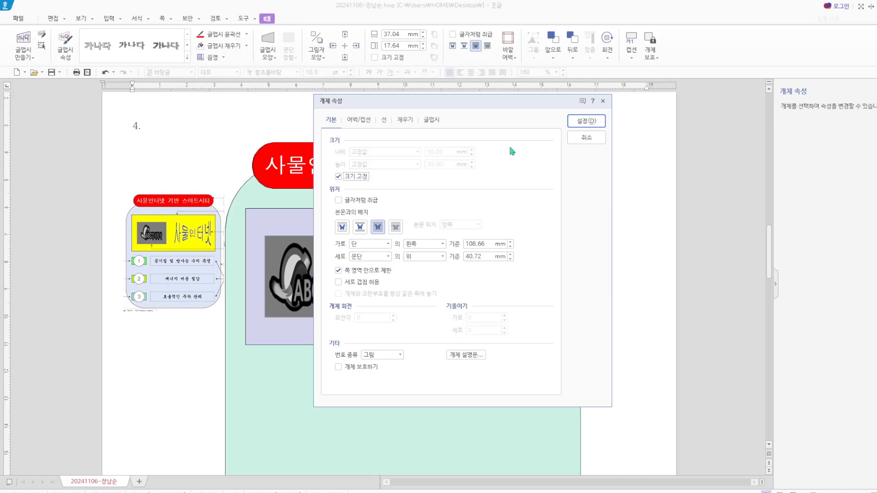
click(584, 122)
drag(496, 317, 468, 283)
click(632, 283)
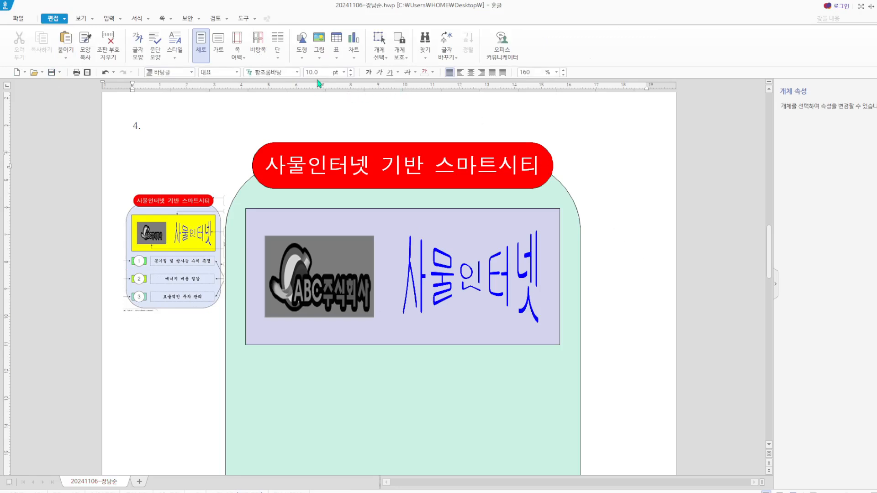
click(301, 58)
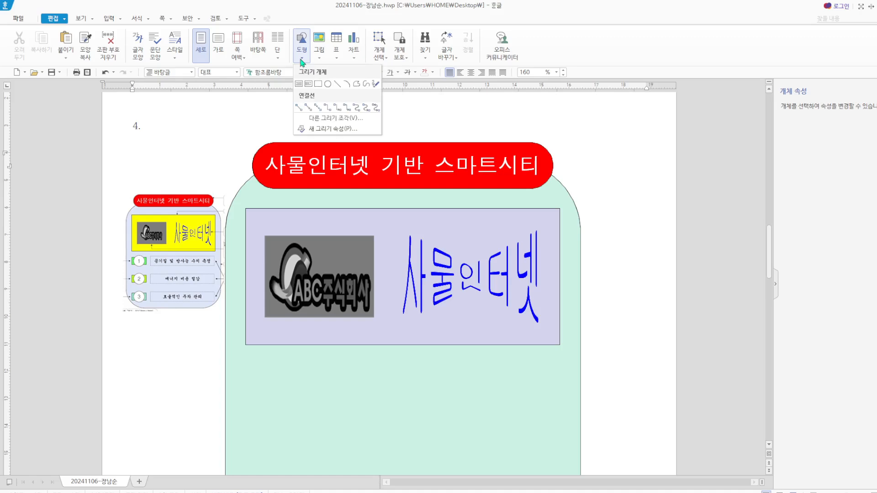
Draw a text box below the lavender rectangle reading 공기 및 방사는 수치 측정 and narrow it slightly.
click(298, 84)
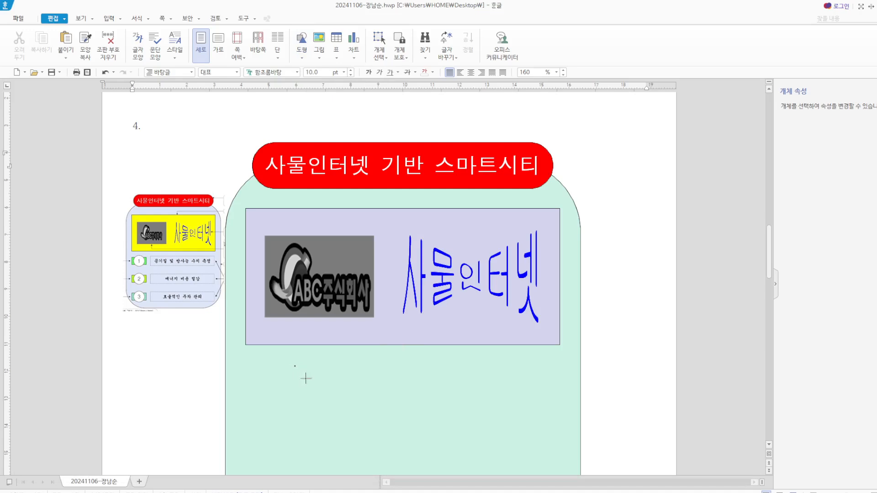
drag(306, 378, 565, 409)
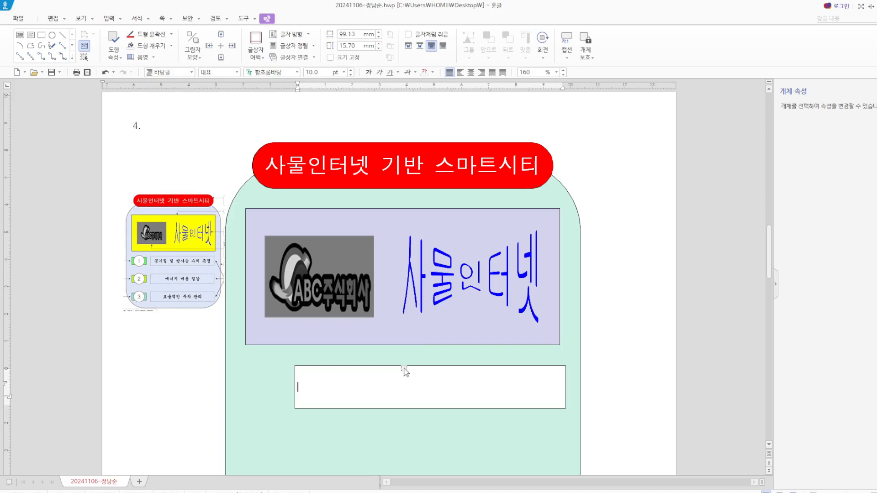
text(공기 및 )
text(방ㅅ)
text(ㅏ는 수)
text(치 측정)
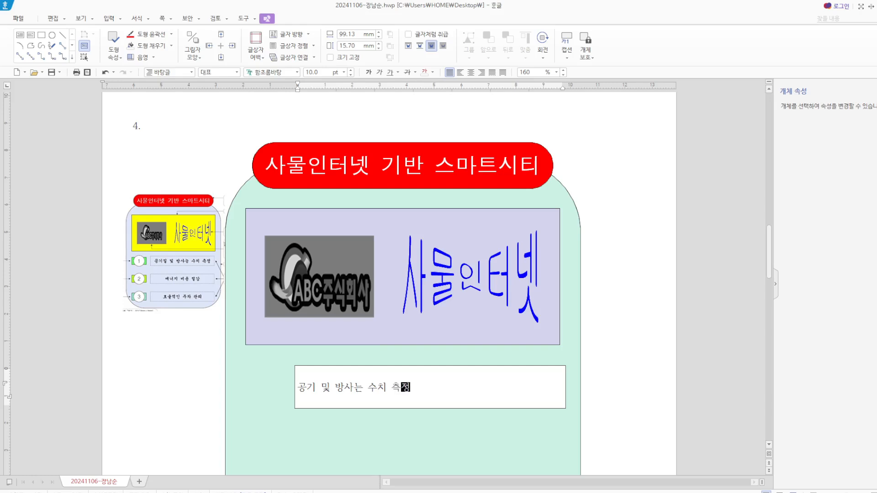
click(518, 389)
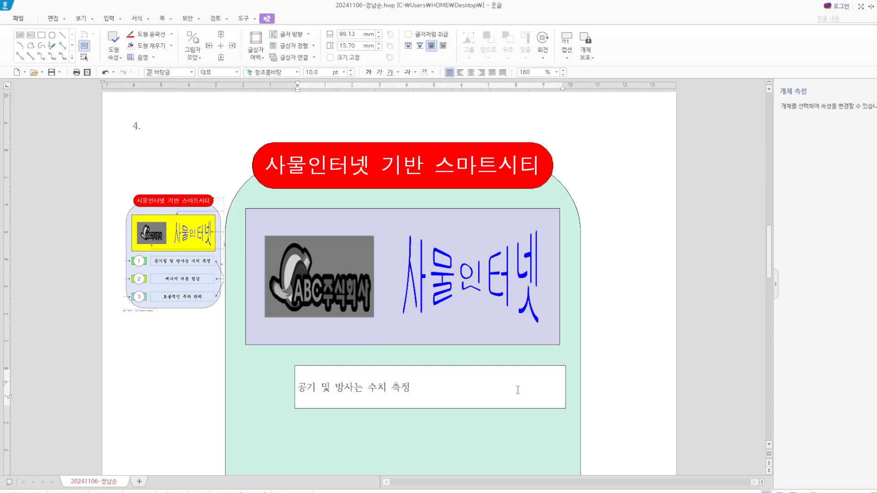
click(552, 368)
drag(566, 385, 558, 386)
click(542, 358)
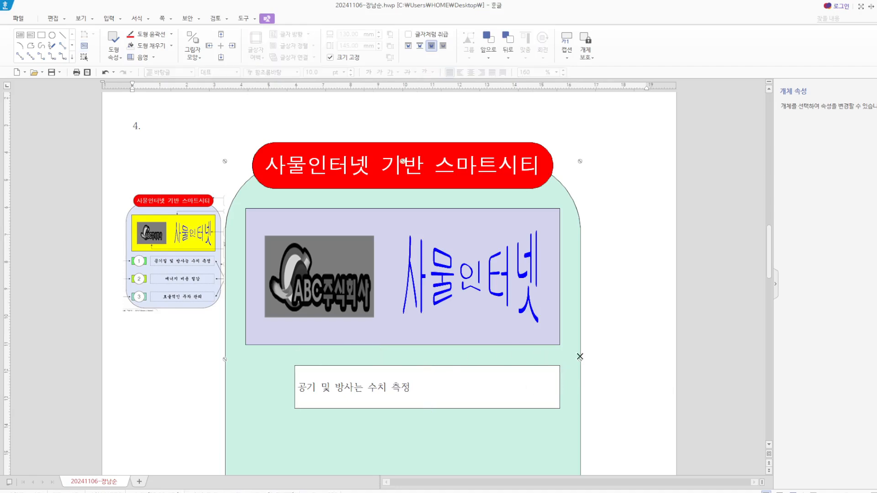
Set the text box's text to the 궁서 font.
drag(414, 388, 264, 376)
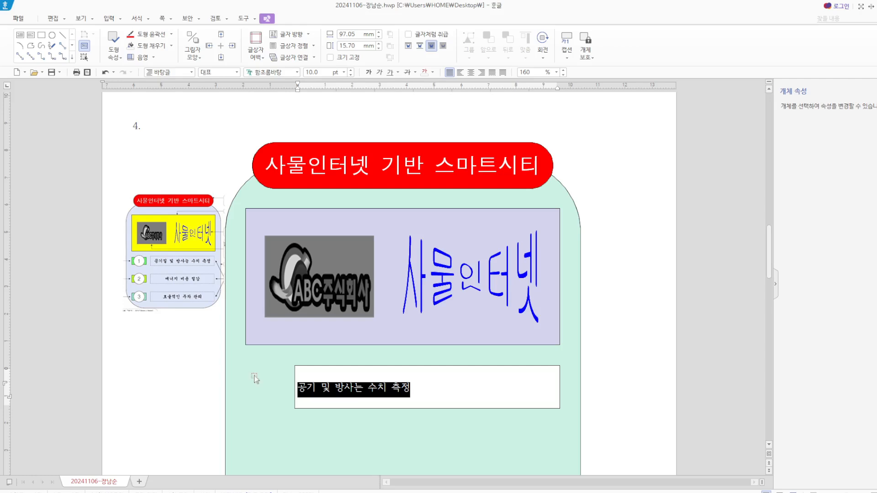
click(288, 74)
text(궁서)
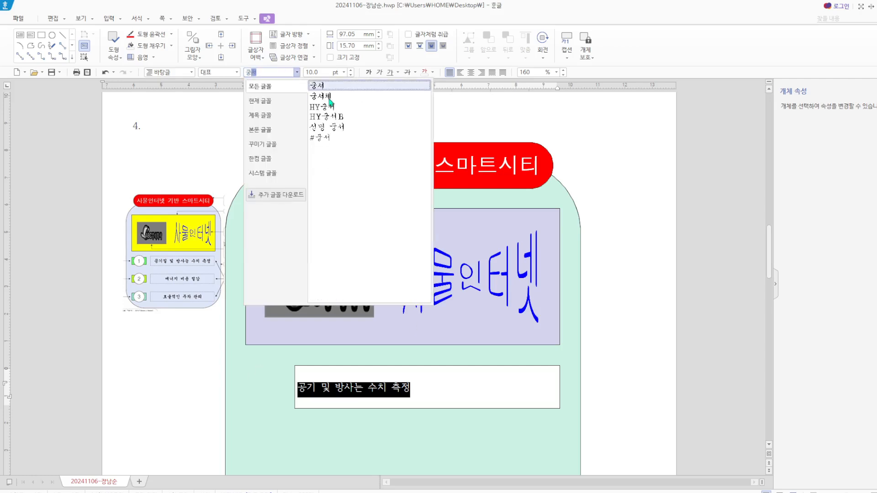
key(Return)
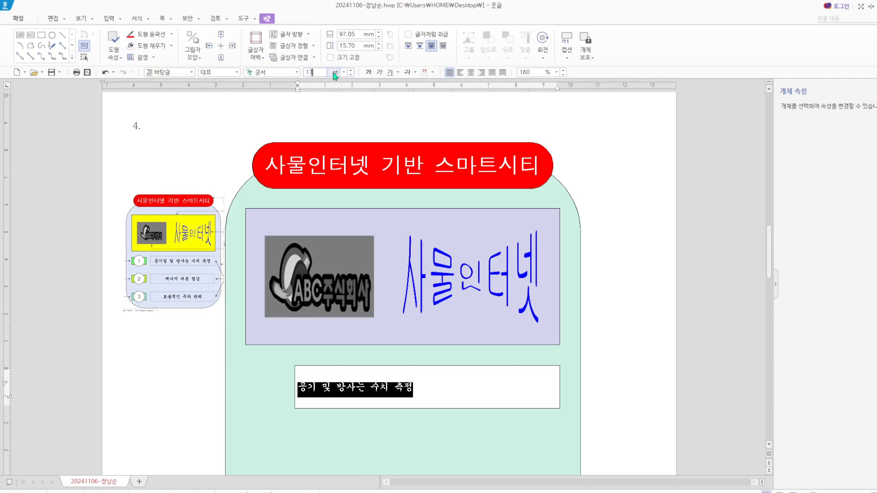
Make the caption 공기 및 방사는 수치 측정 17 pt and centred, then open its box properties.
key(Return)
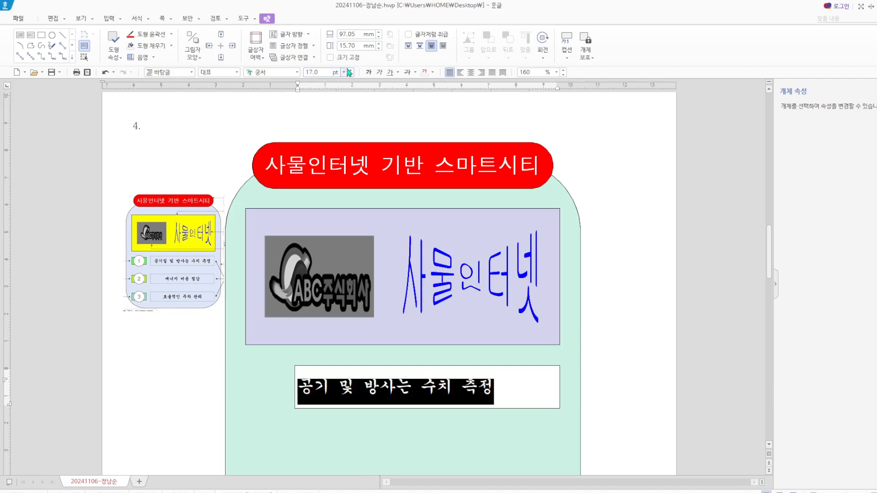
click(470, 72)
click(631, 335)
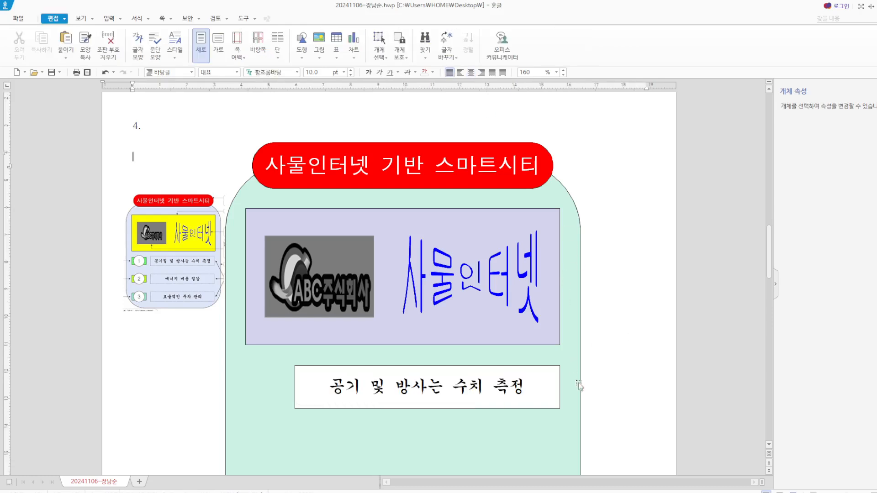
click(546, 369)
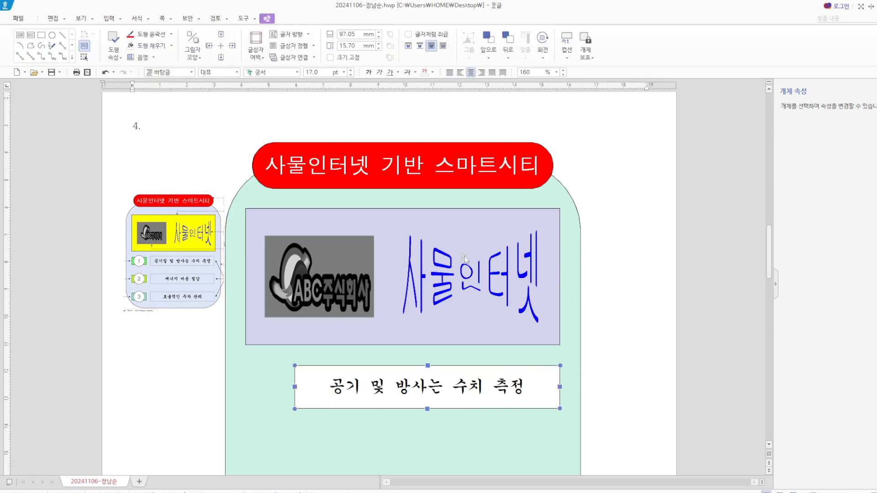
double_click(547, 371)
Give the caption box a dashed border and no fill.
click(384, 120)
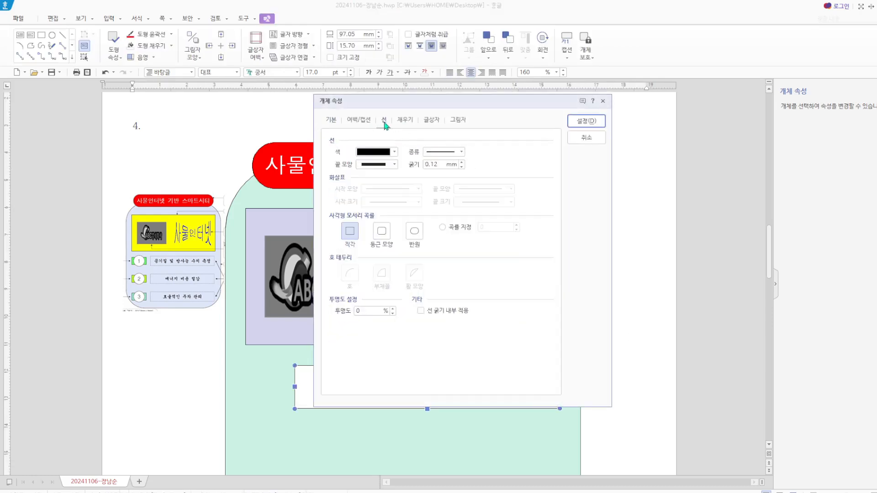
click(462, 152)
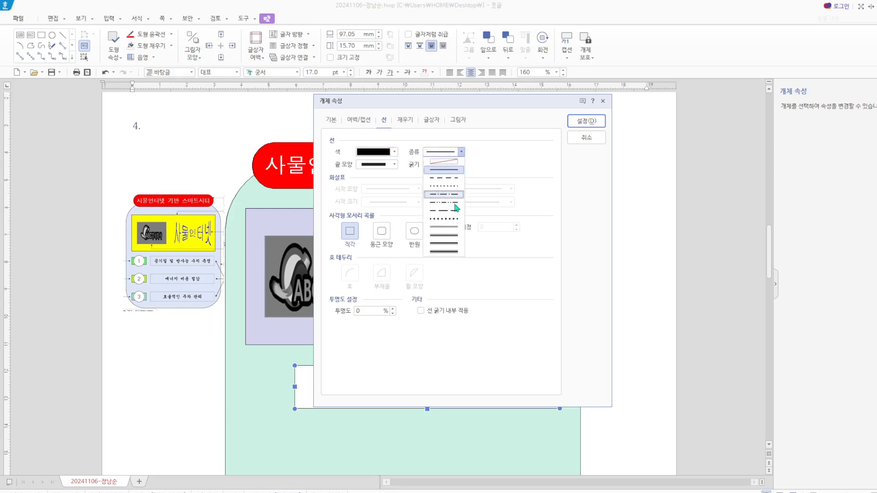
click(449, 178)
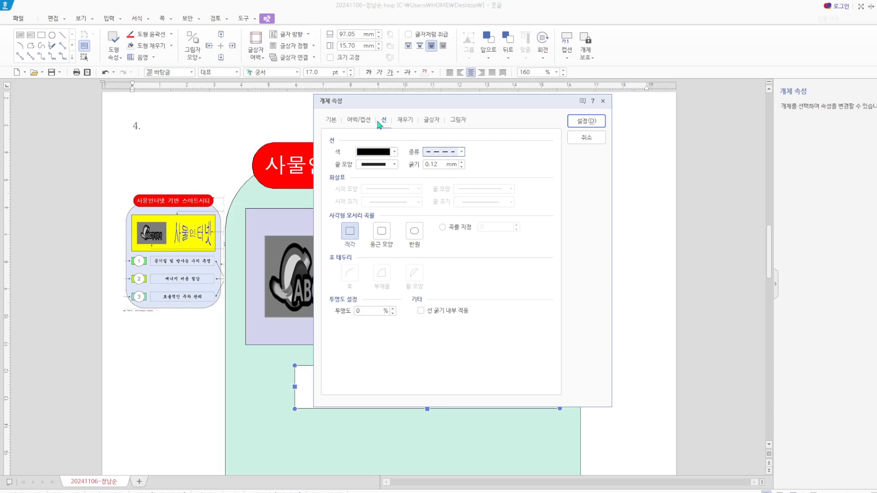
click(400, 121)
click(368, 152)
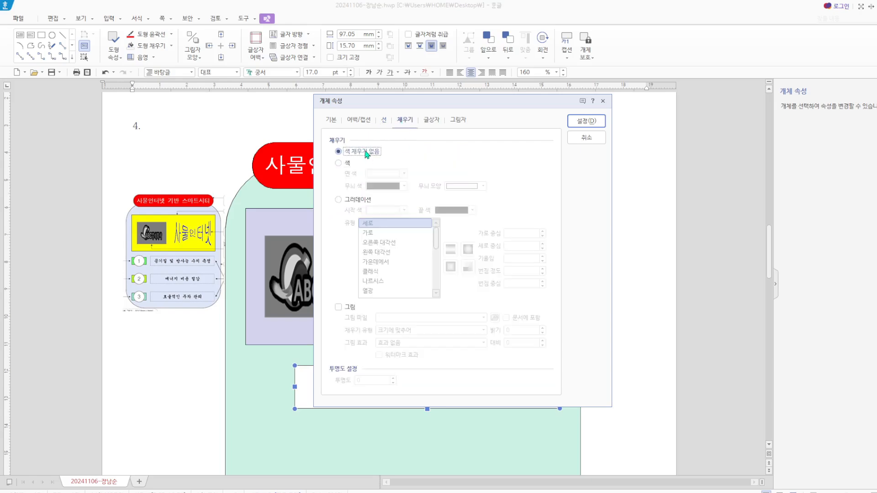
click(593, 121)
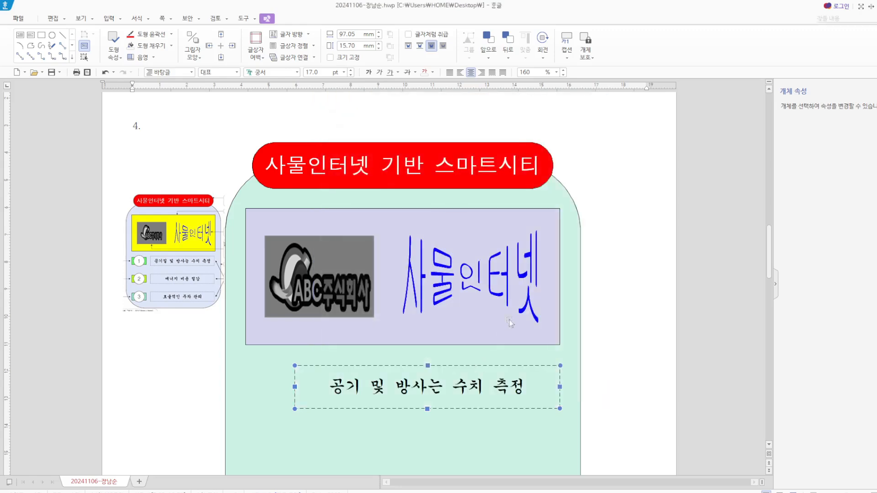
Copy the caption box below itself to build the stacked caption boxes.
scroll(564, 278, down, 3)
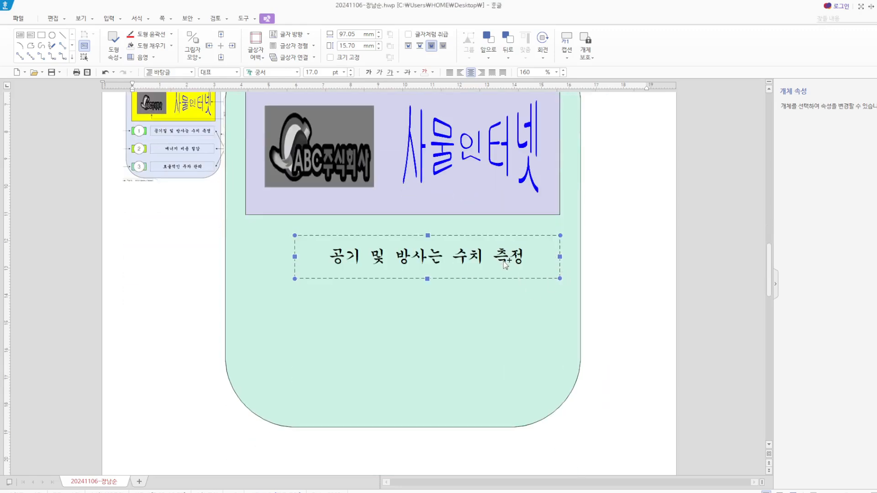
drag(492, 269, 498, 387)
click(591, 311)
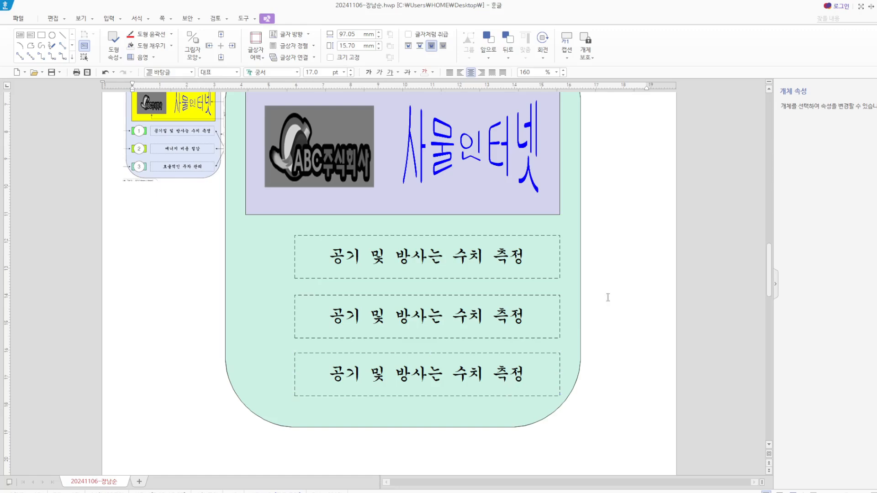
scroll(590, 310, up, 3)
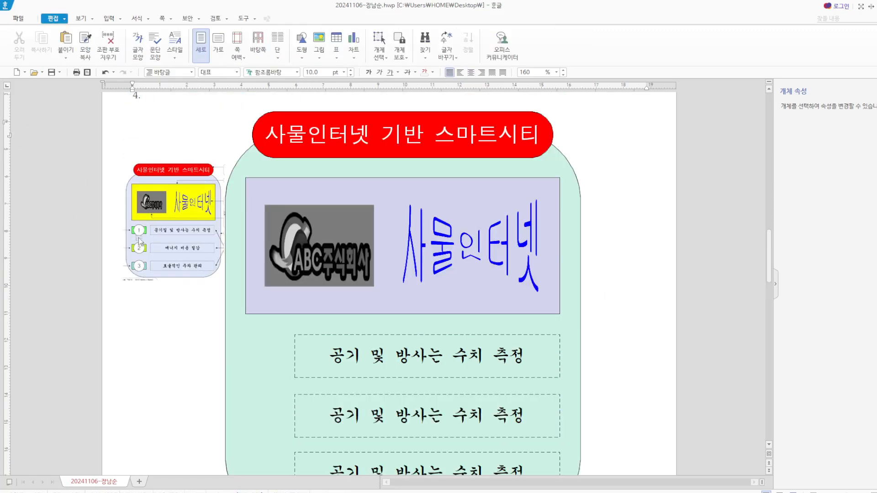
scroll(186, 137, down, 3)
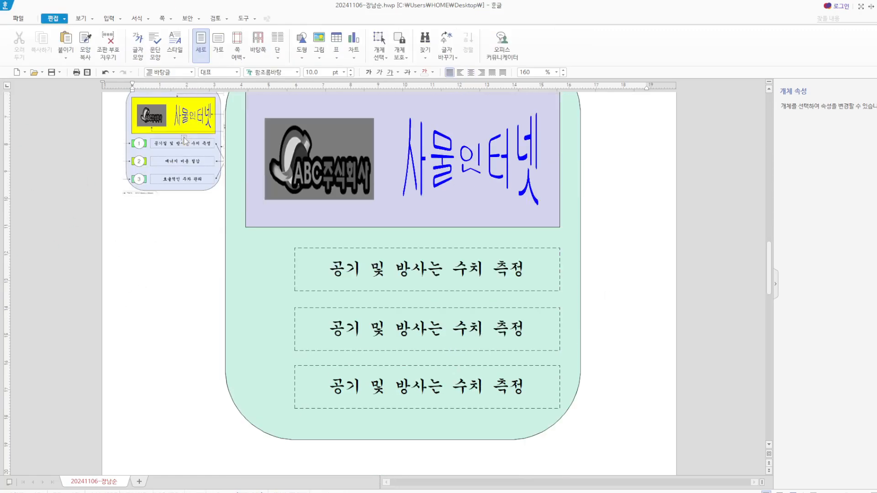
Draw a small rectangle to the left of the caption boxes.
click(302, 57)
click(318, 85)
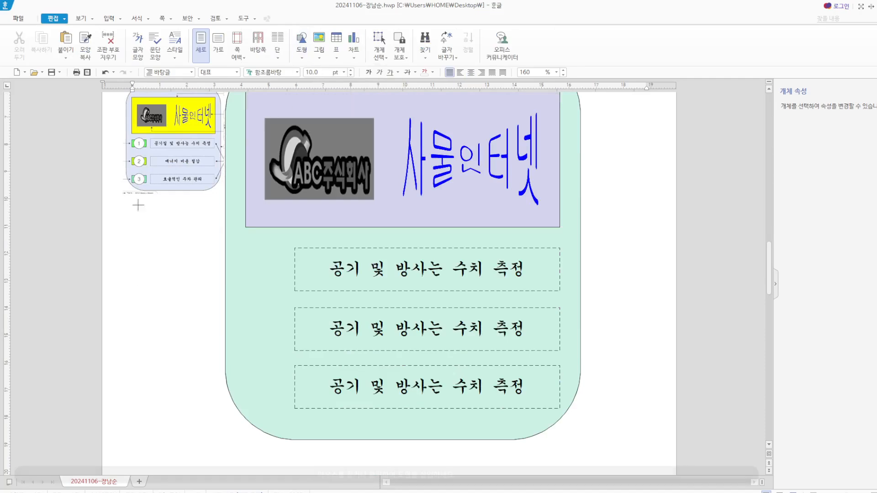
drag(150, 251, 200, 274)
click(186, 226)
scroll(187, 226, up, 3)
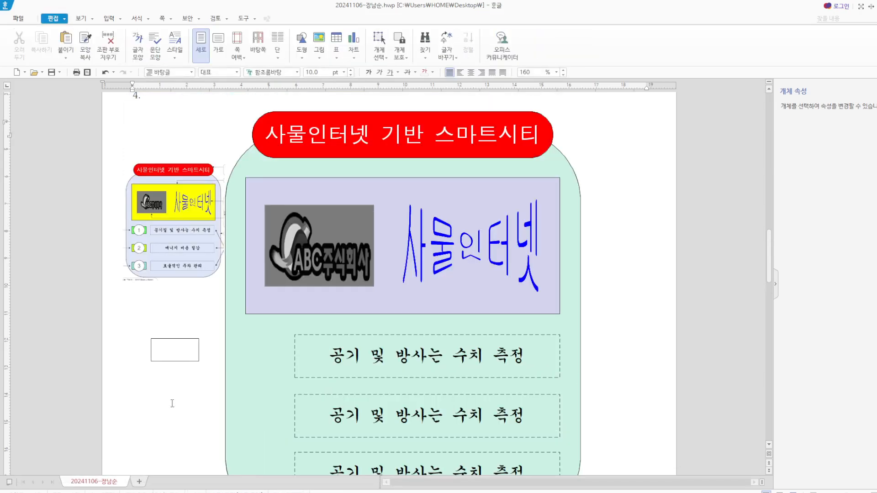
click(188, 339)
double_click(190, 343)
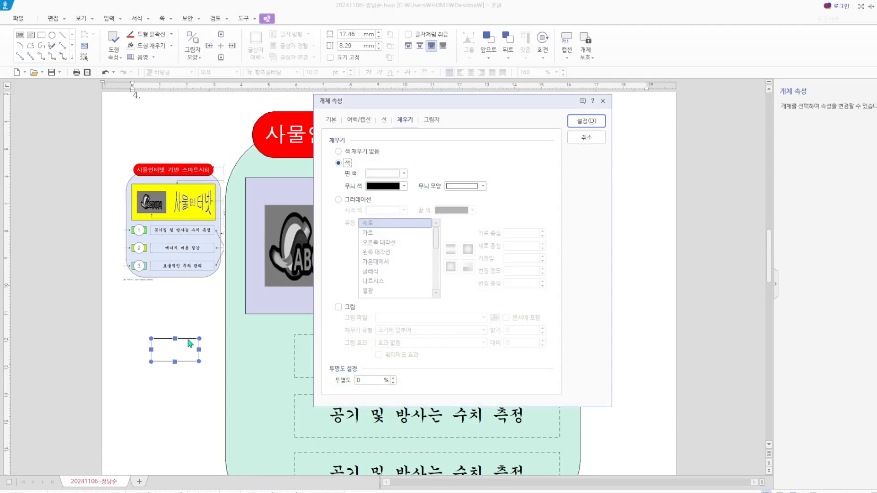
Set the rectangle to 20 × 10 mm with its size locked.
click(332, 120)
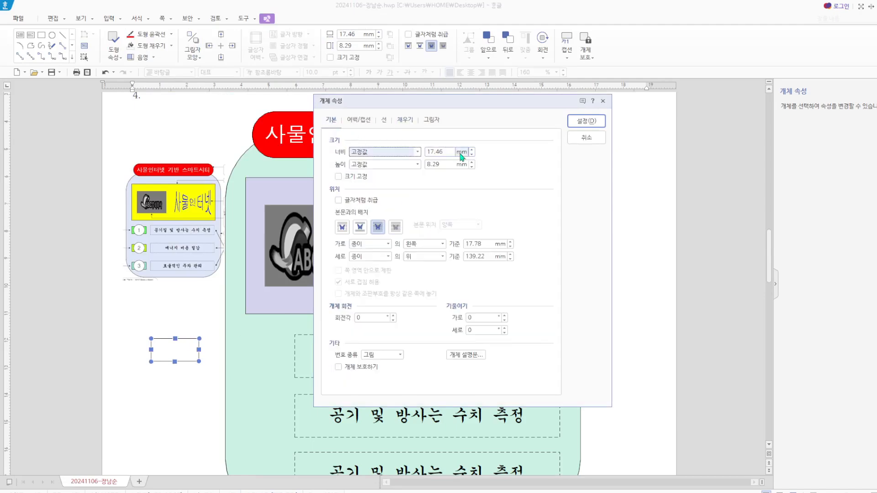
text(20)
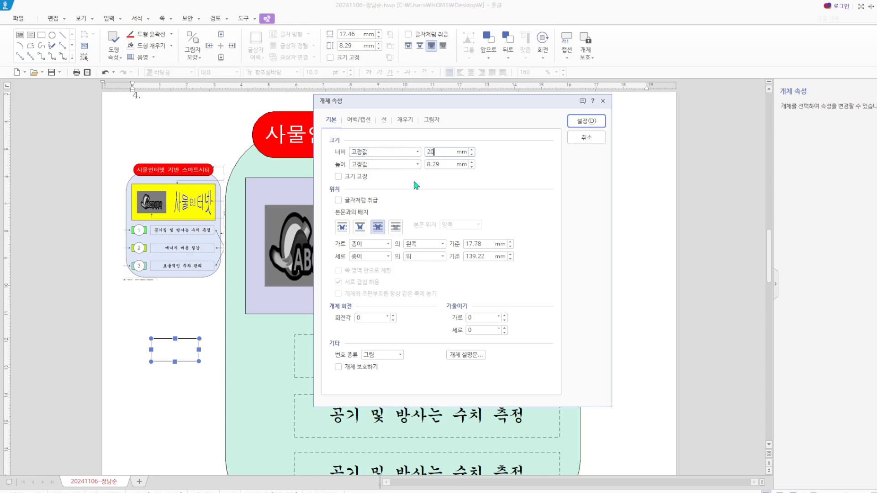
key(Tab)
text(1)
click(349, 202)
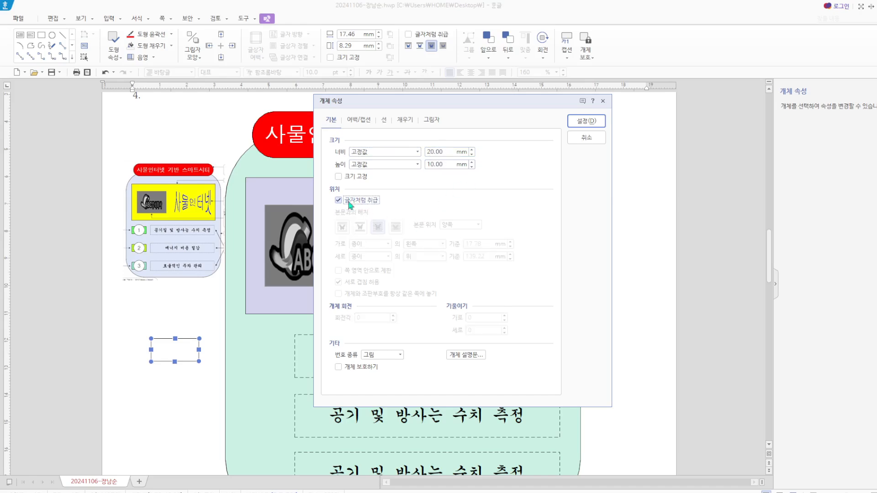
click(339, 200)
click(338, 176)
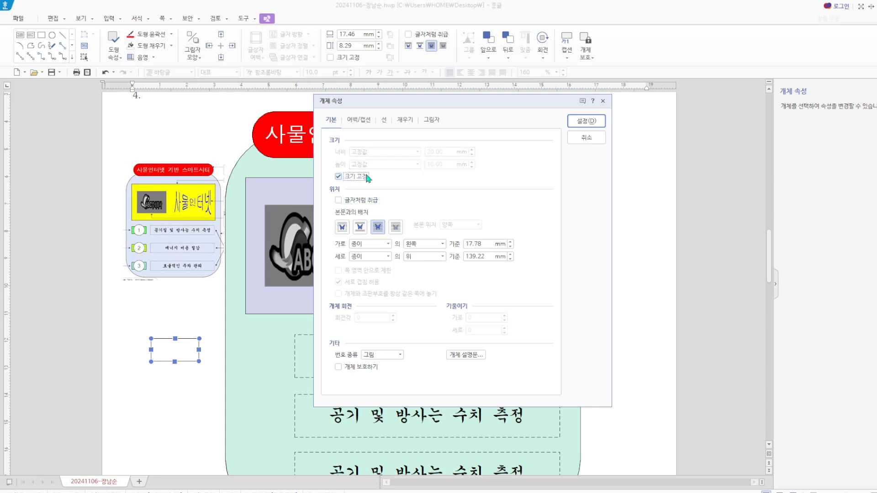
Fill the rectangle with light orange (orange 80% lighter).
click(406, 120)
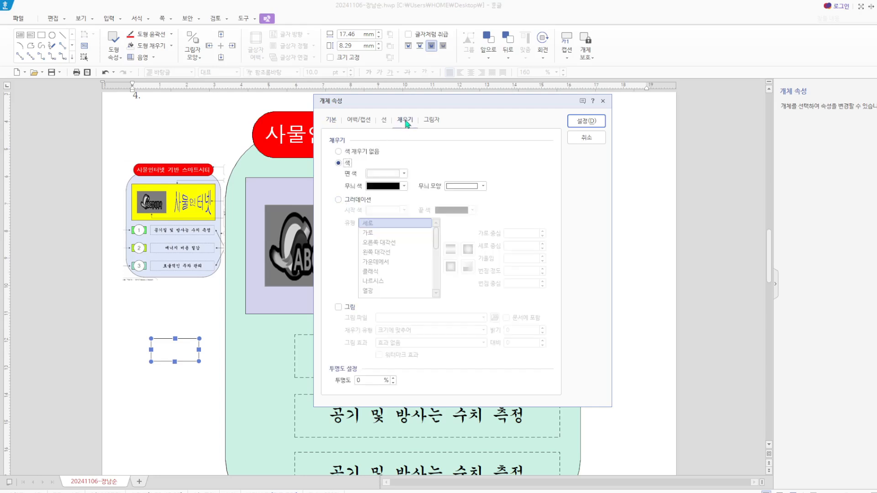
click(384, 174)
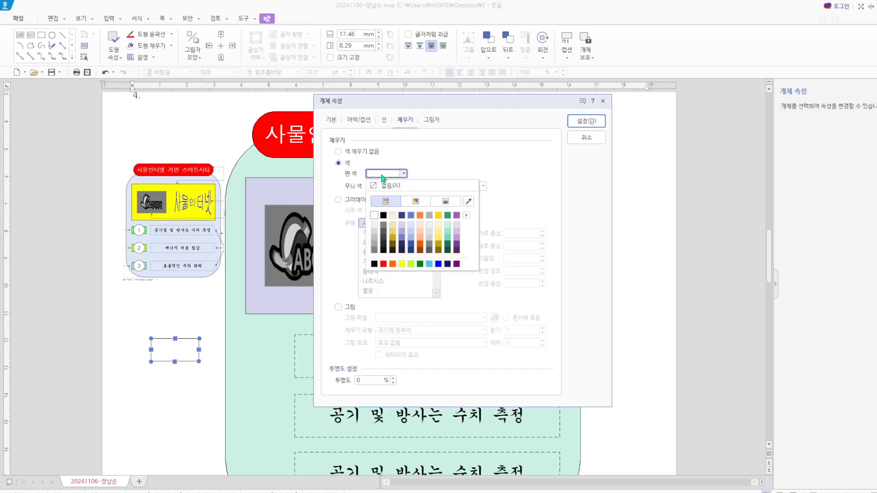
click(419, 231)
click(581, 121)
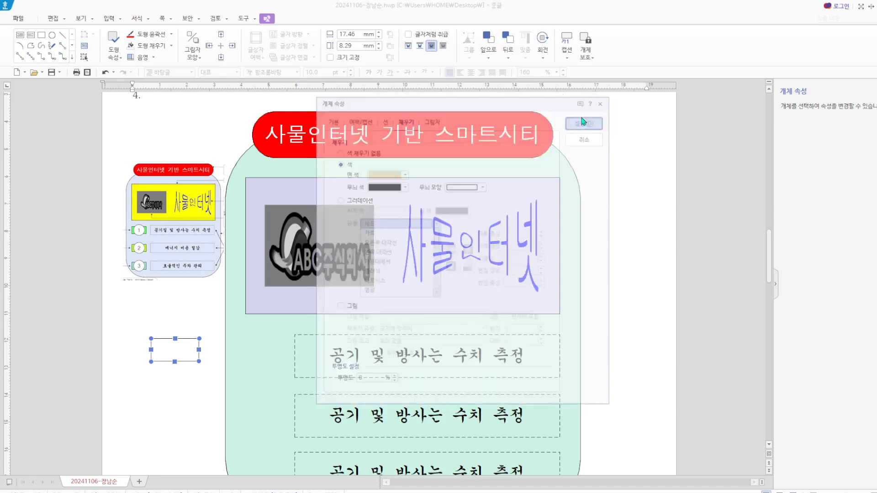
click(170, 431)
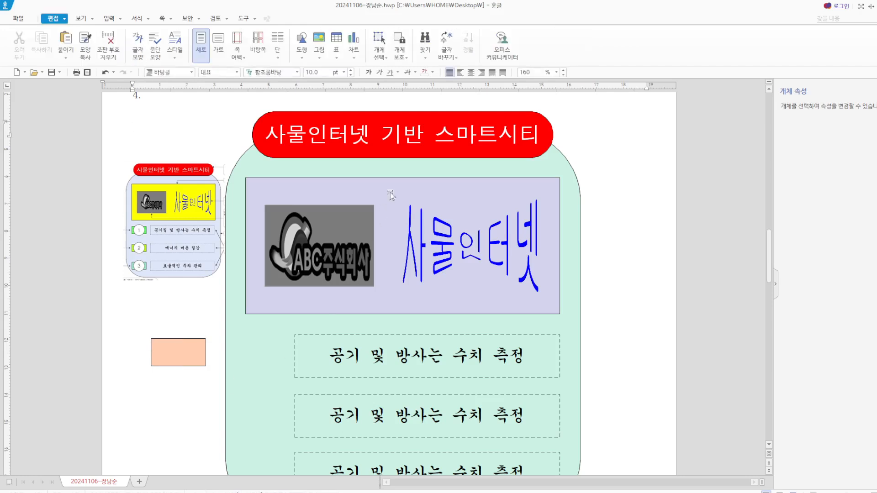
click(301, 62)
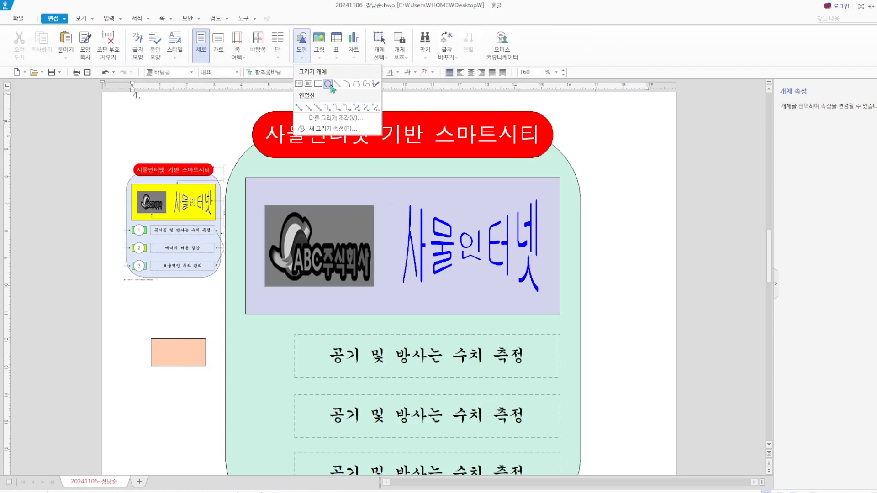
Draw a circle, lock it at 15 × 15 mm, and centre it over the orange rectangle.
click(328, 84)
drag(165, 336, 201, 376)
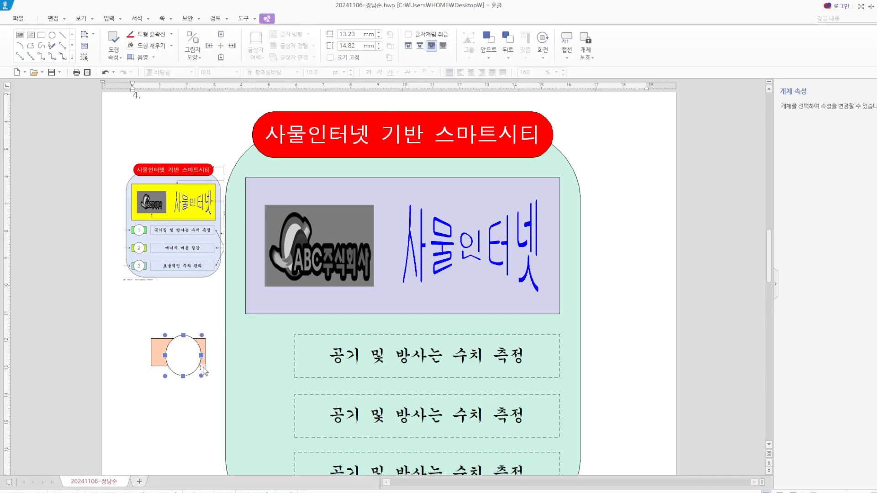
double_click(203, 370)
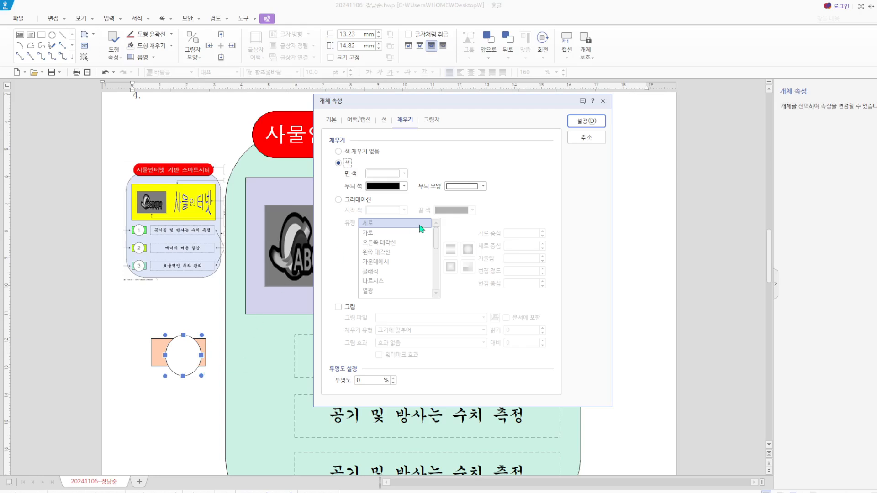
click(331, 121)
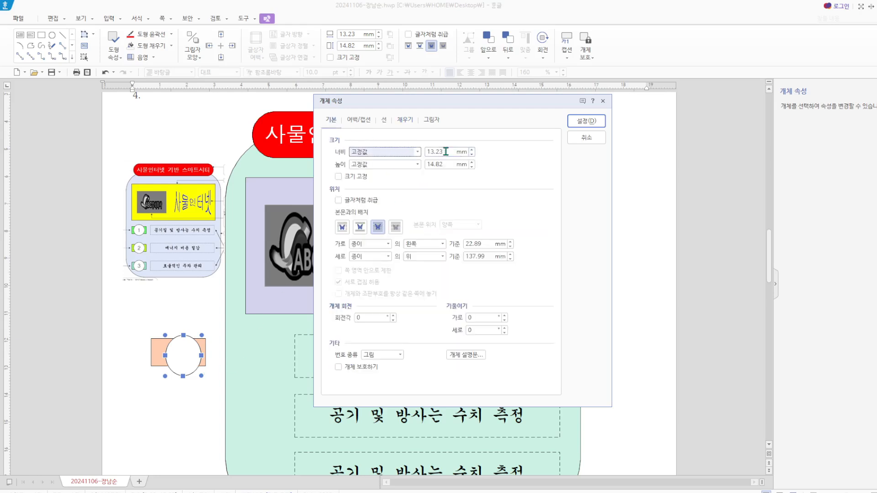
drag(446, 152, 408, 151)
text(15)
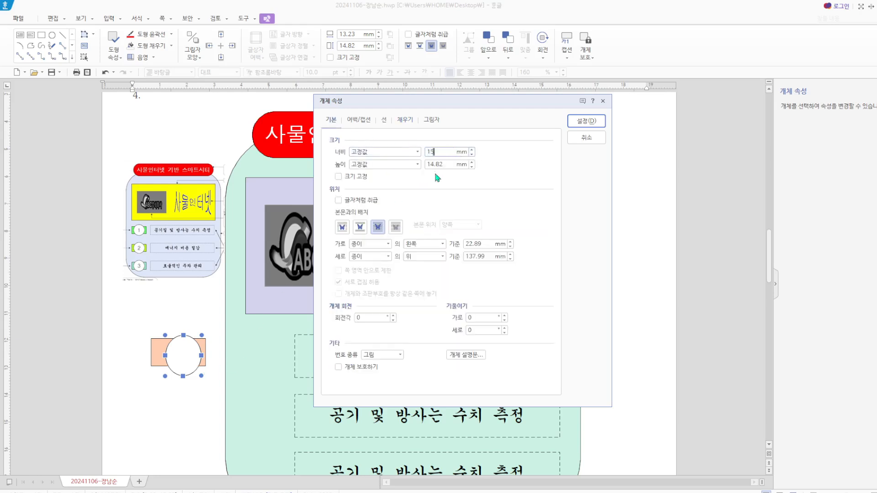
key(Tab)
text(15)
click(356, 177)
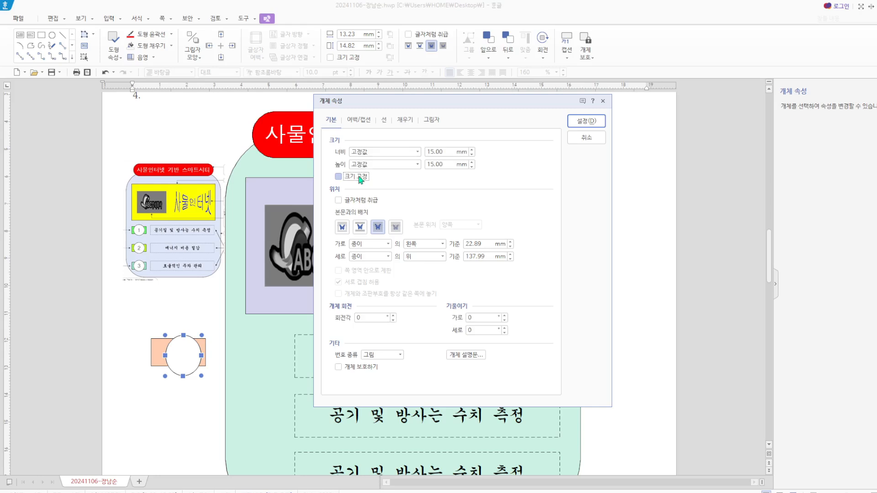
click(586, 121)
drag(192, 361, 183, 356)
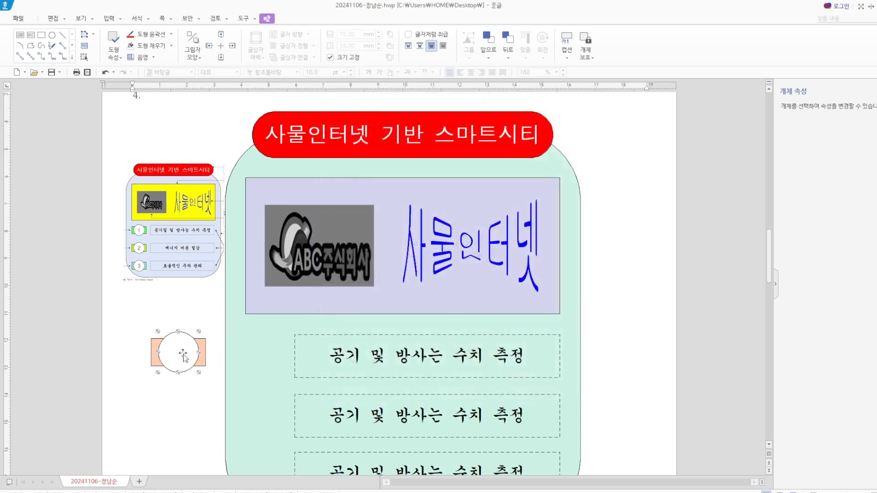
Put a centred number 1 in 돋움 20 pt inside the circle.
right_click(179, 354)
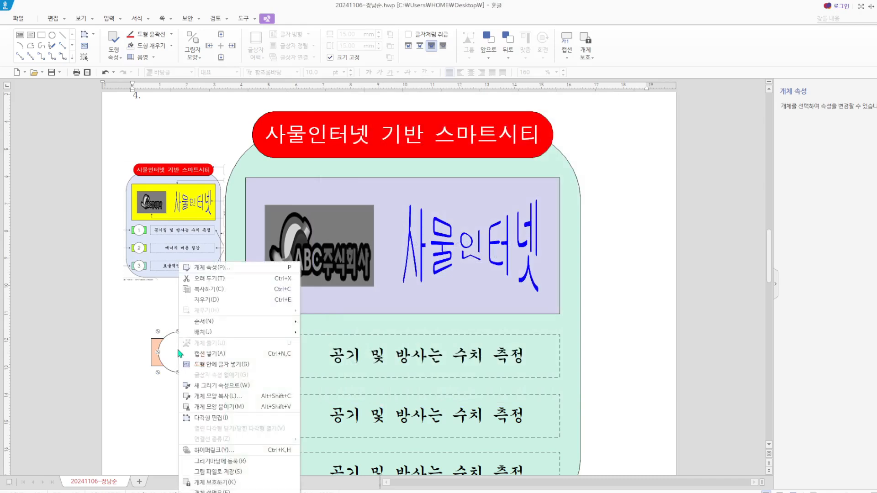
click(237, 366)
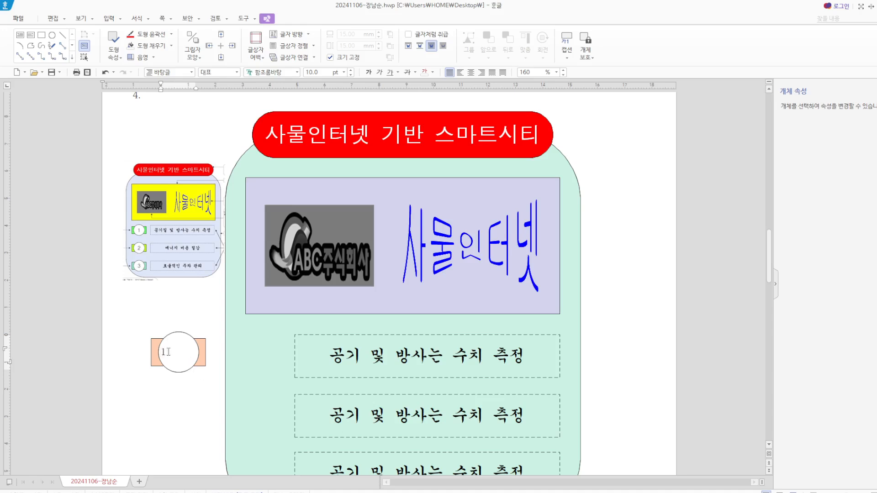
drag(168, 352, 149, 352)
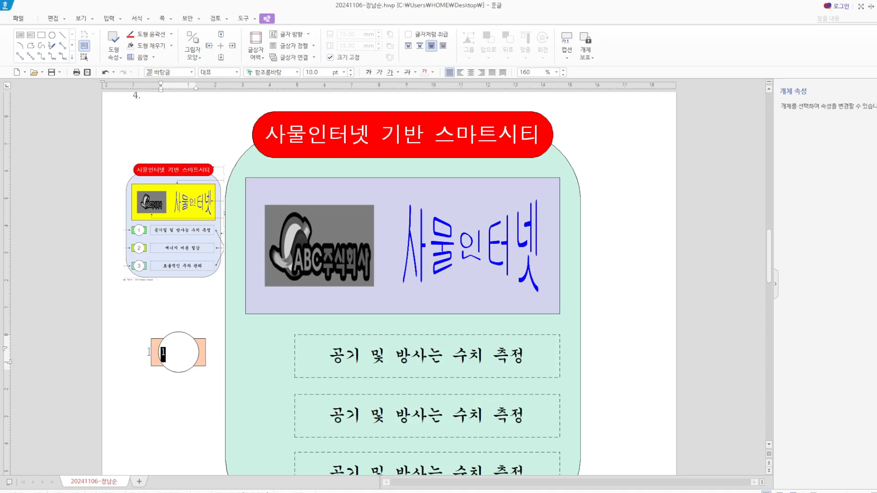
click(471, 73)
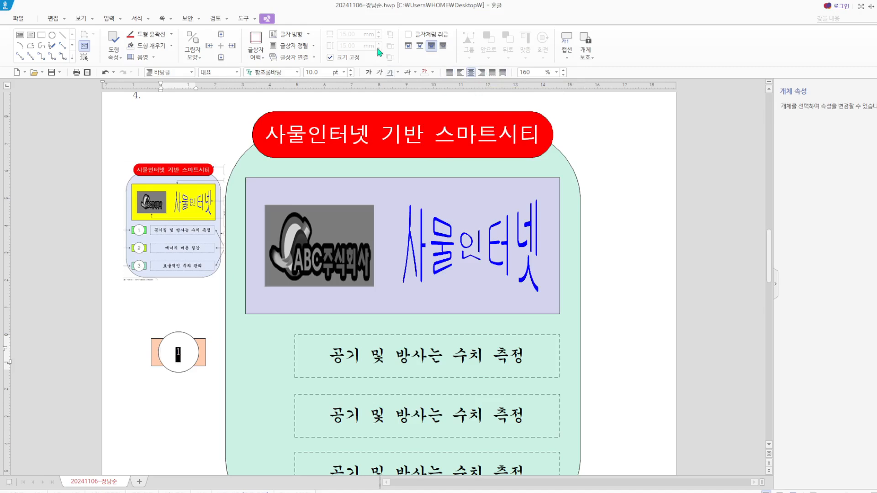
click(296, 72)
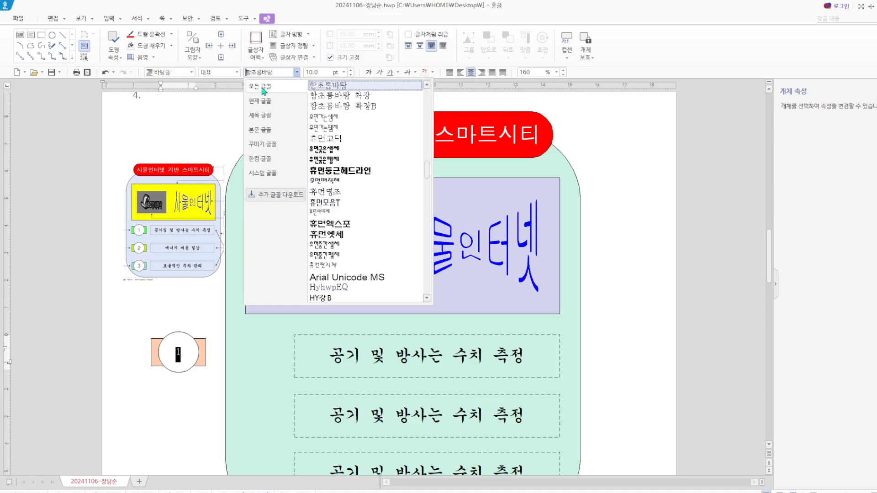
drag(427, 169, 425, 82)
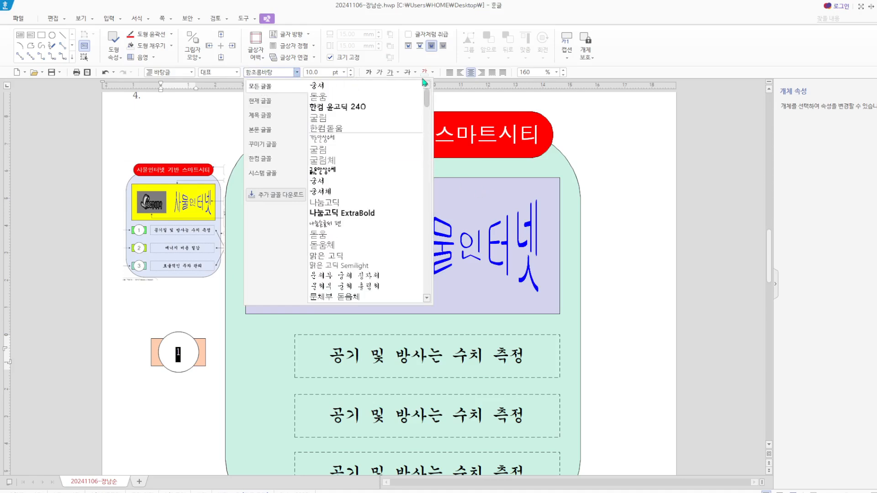
click(335, 94)
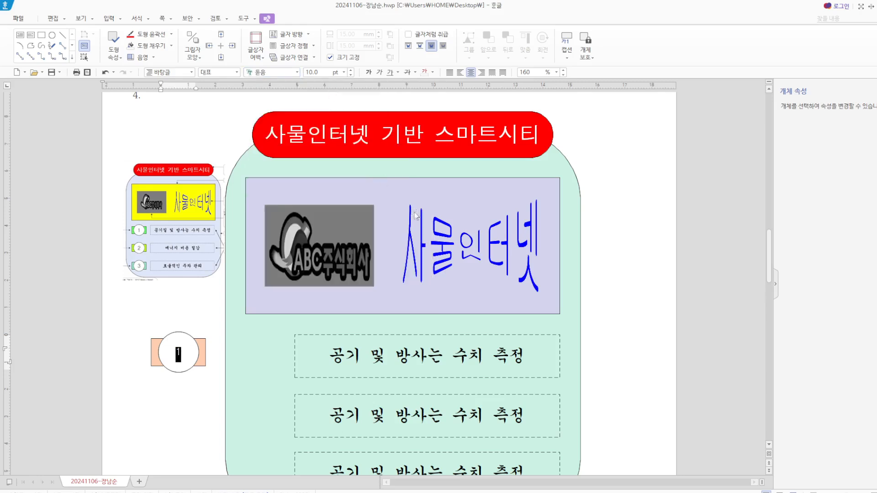
click(321, 72)
text(20)
key(Return)
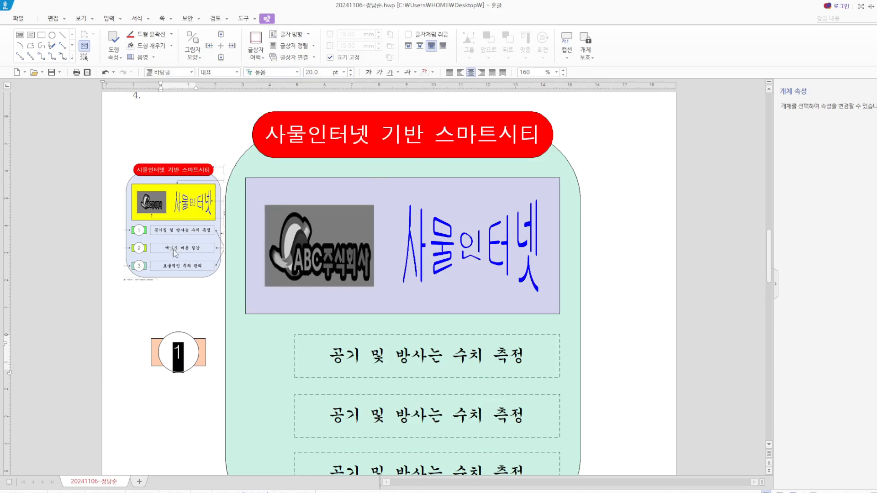
click(142, 284)
Select the orange rectangle and circle together and nudge the badge right.
scroll(189, 98, down, 3)
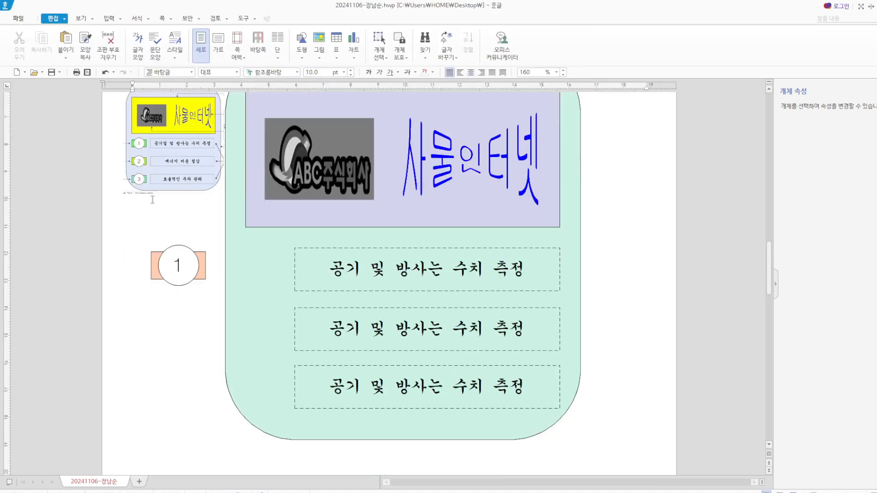
click(155, 261)
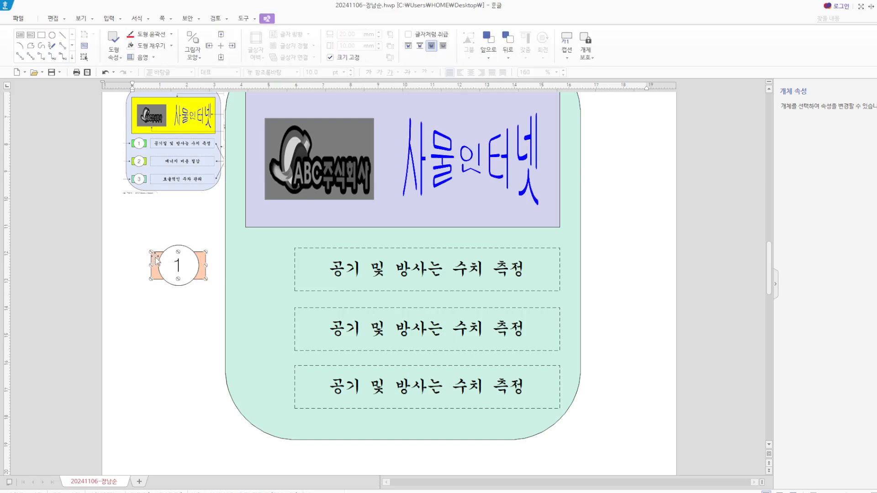
shift+click(188, 252)
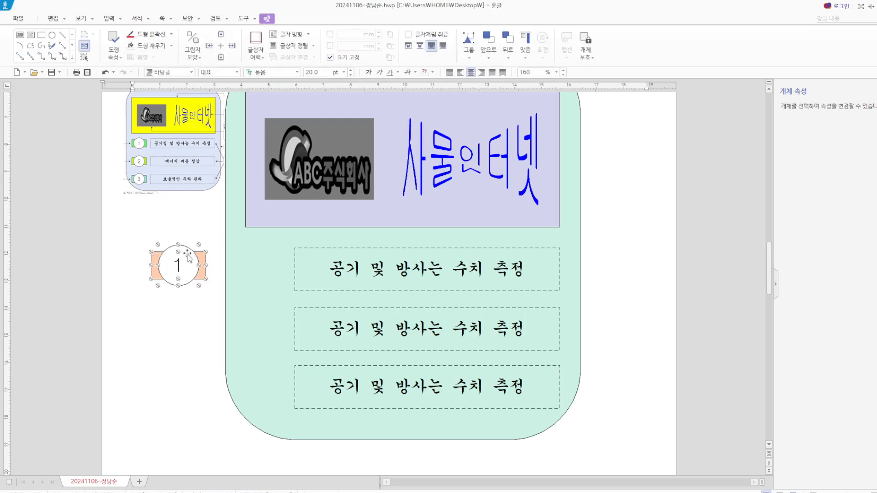
key(Right)
key(Right)
key(Right)
key(Right)
key(Right)
key(Right)
key(Right)
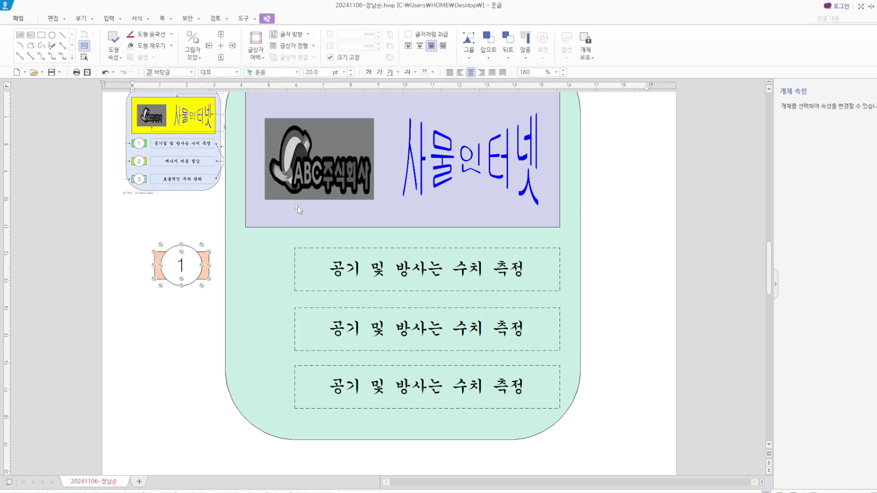
Copy the badge beside rows 2 and 3 and renumber the copies 2 and 3.
key(Right)
key(Right)
key(Right)
key(Right)
key(Right)
key(Right)
key(Right)
key(Right)
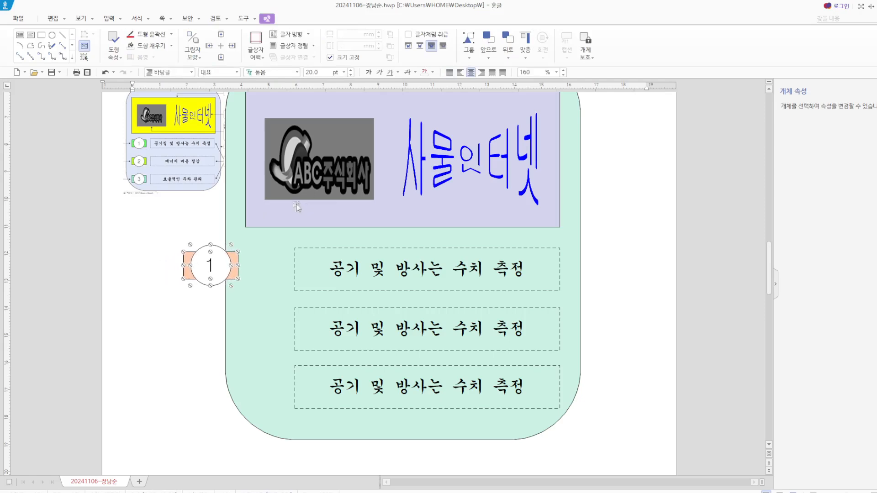
drag(218, 274, 299, 396)
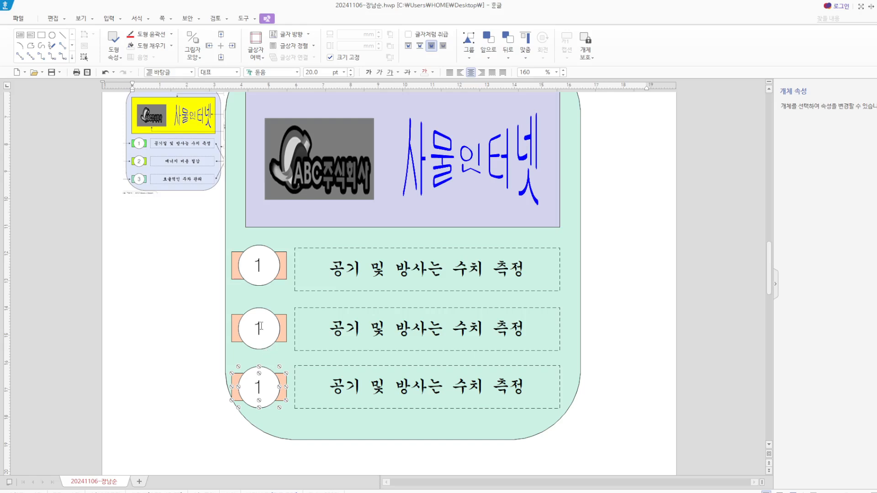
double_click(255, 329)
text(2)
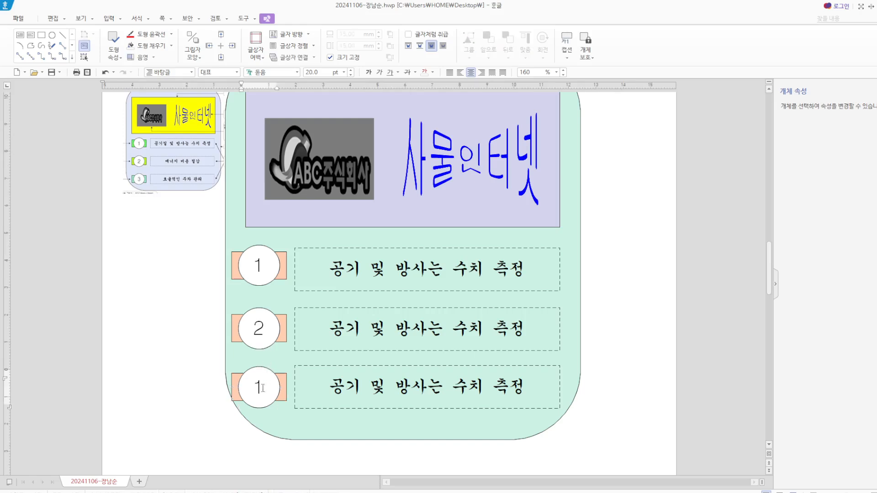
double_click(255, 387)
text(3)
click(282, 328)
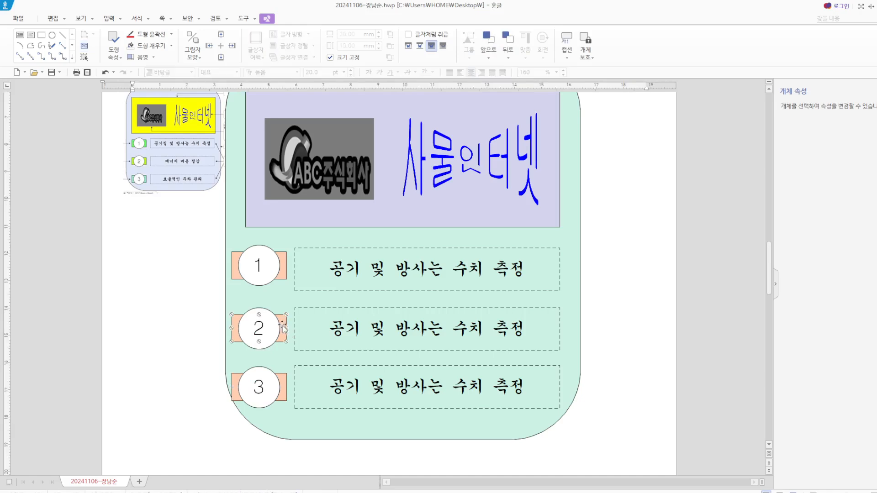
Fill the second badge's tab with a deeper orange.
double_click(283, 327)
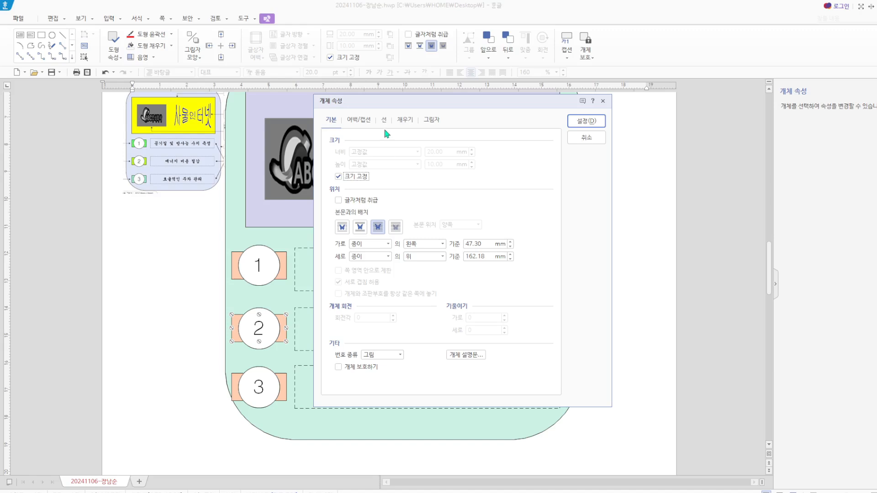
click(405, 120)
click(384, 174)
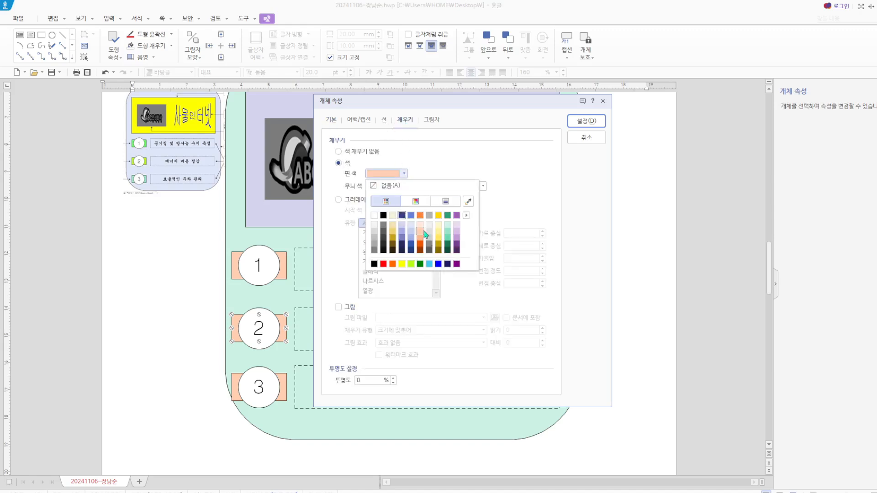
click(423, 242)
click(579, 122)
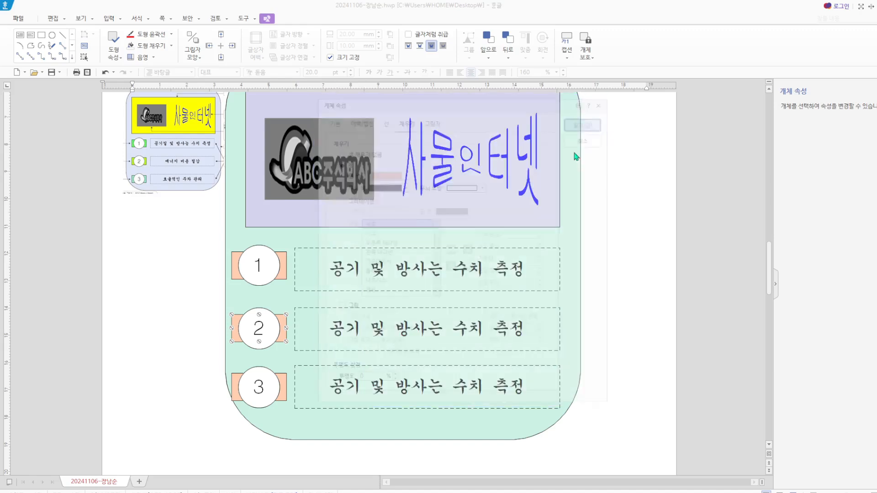
Fill the third badge's tab with dark orange and save the document.
click(283, 386)
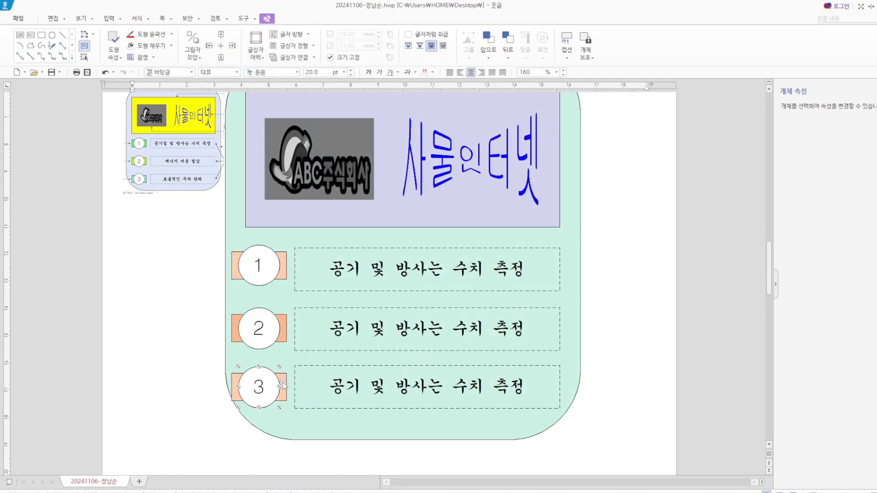
click(204, 421)
scroll(233, 274, down, 4)
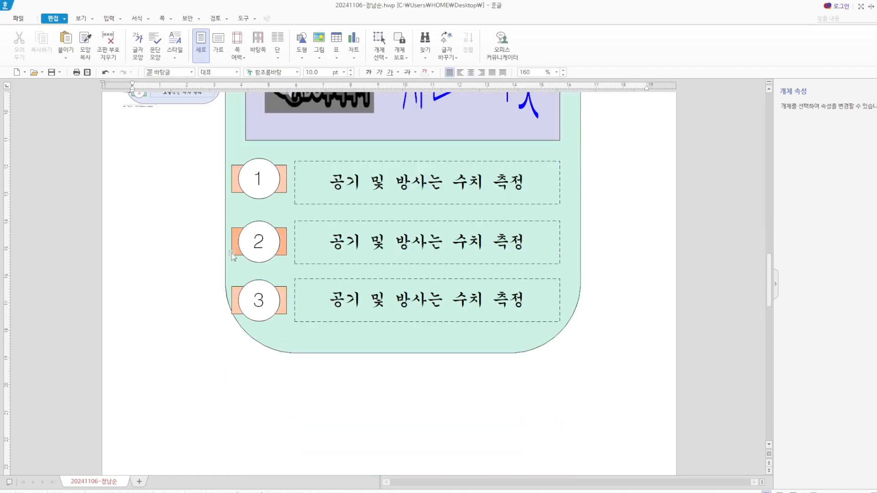
click(240, 297)
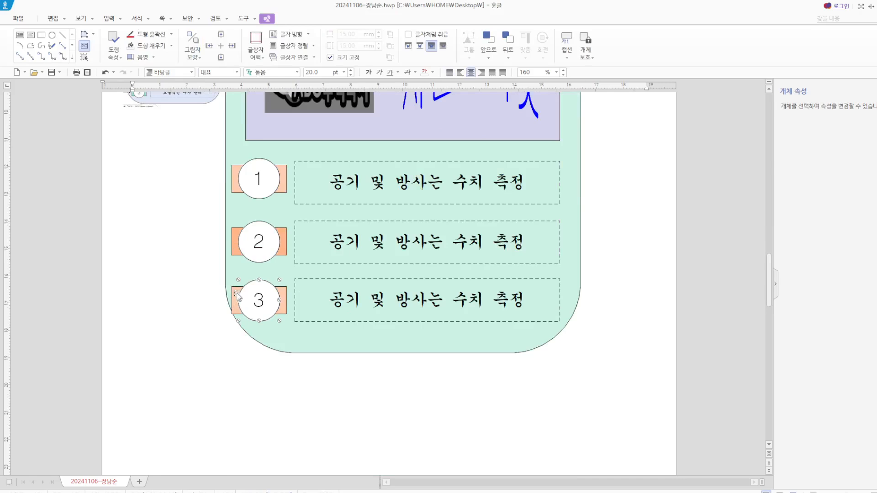
click(233, 297)
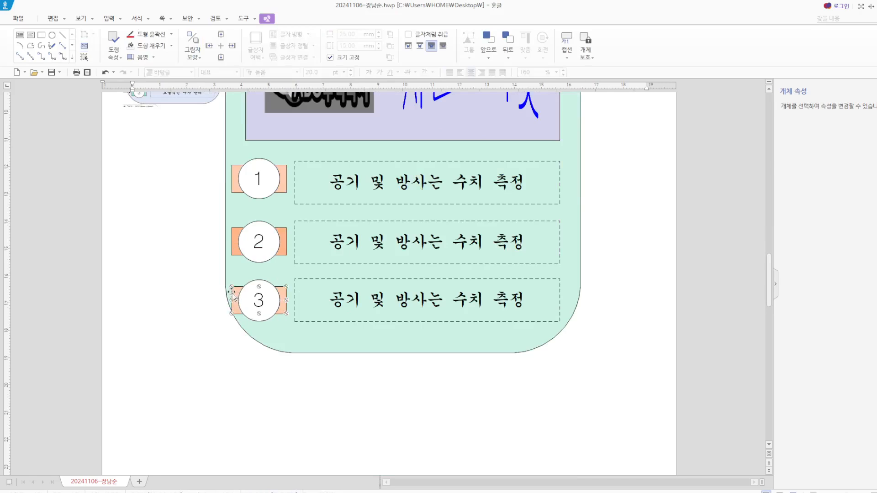
double_click(233, 296)
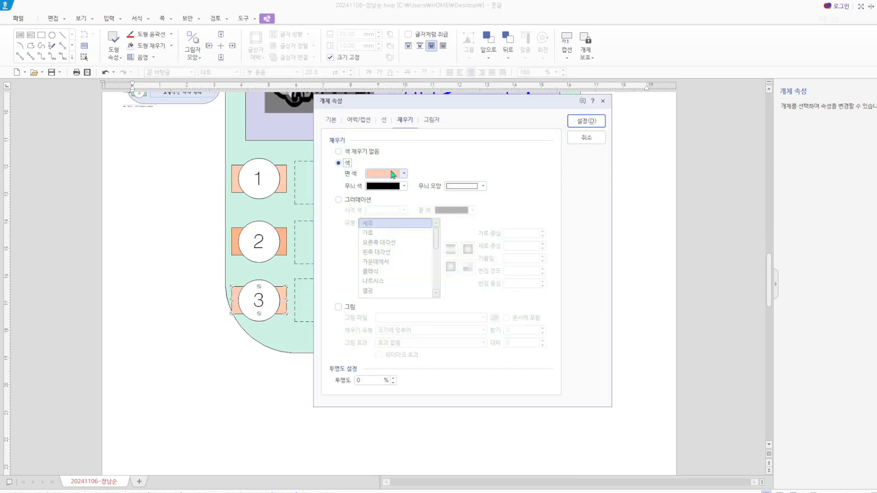
click(393, 174)
click(426, 248)
click(585, 122)
click(209, 372)
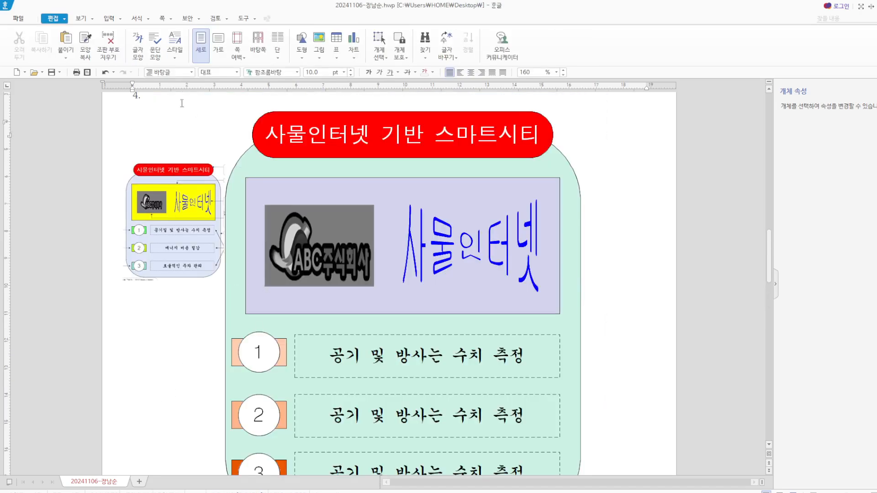
click(53, 73)
Correct the first caption to read 공기 및 방사능 수치 측정.
scroll(454, 98, down, 3)
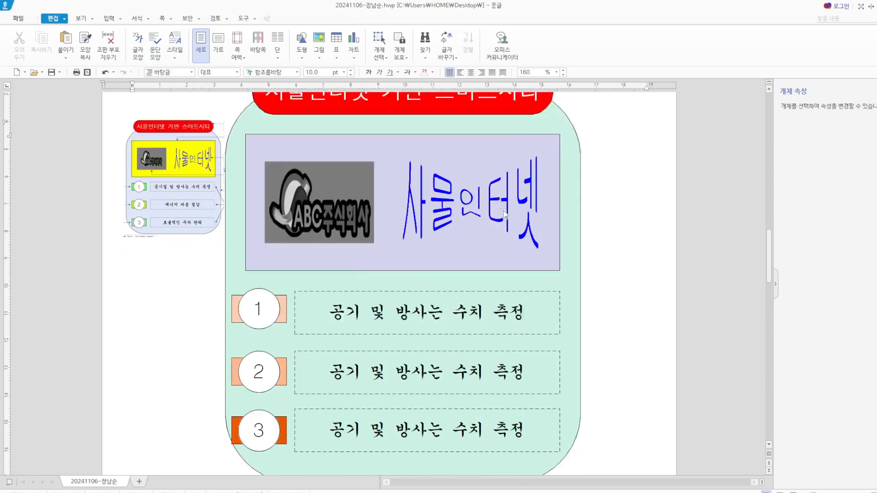
scroll(447, 344, down, 1)
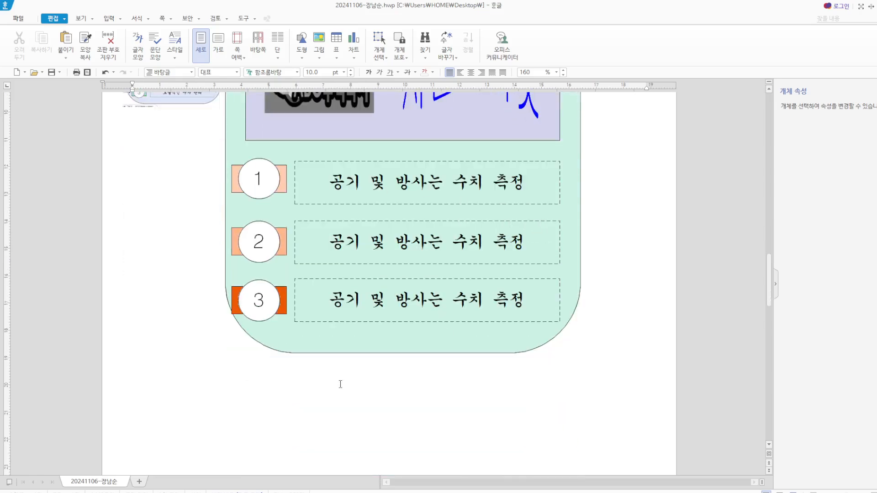
scroll(339, 378, up, 1)
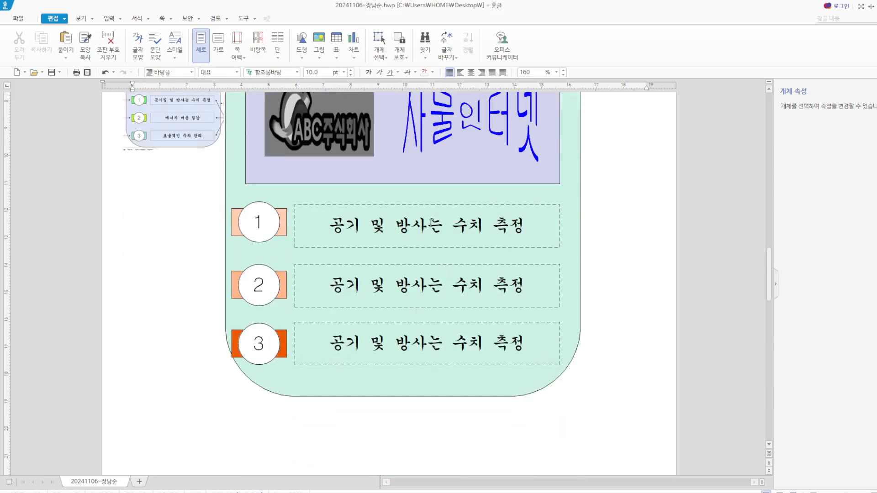
drag(431, 223, 443, 230)
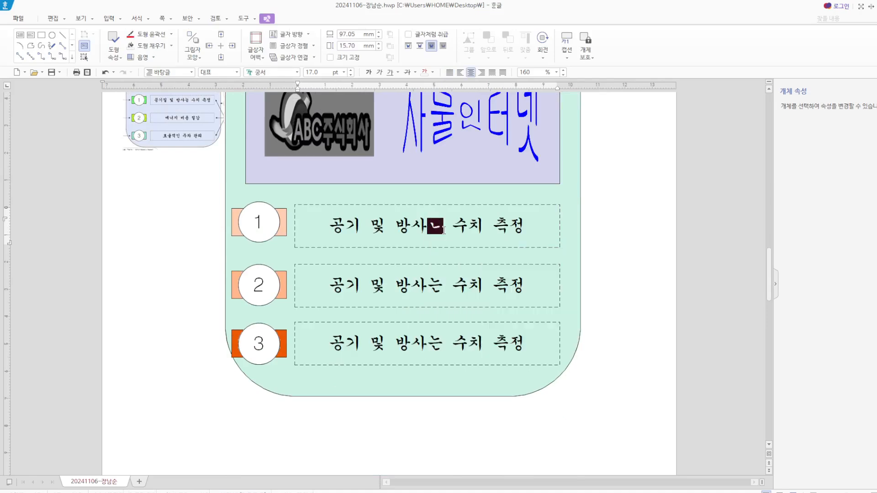
text(능)
Replace the second caption's text with 에너지 비용 절감.
drag(330, 285, 526, 285)
text(ㅇ)
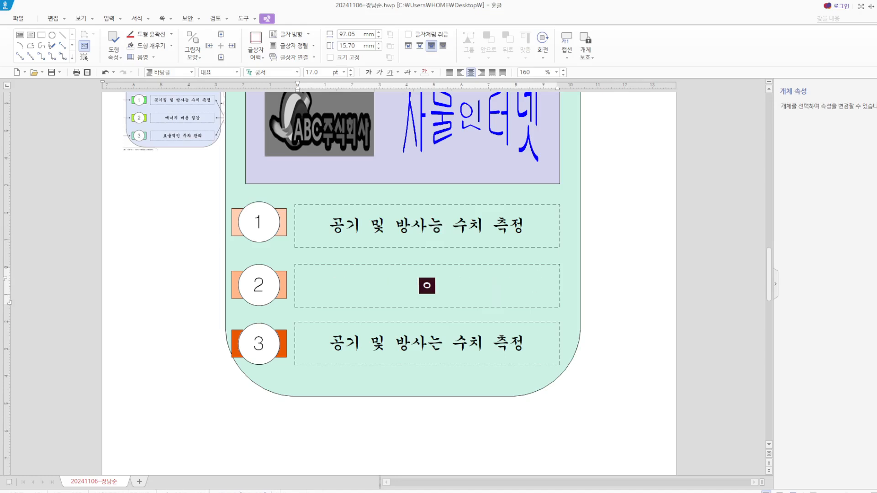
text(ㅔ저)
key(BackSpace)
key(BackSpace)
text(너지 비)
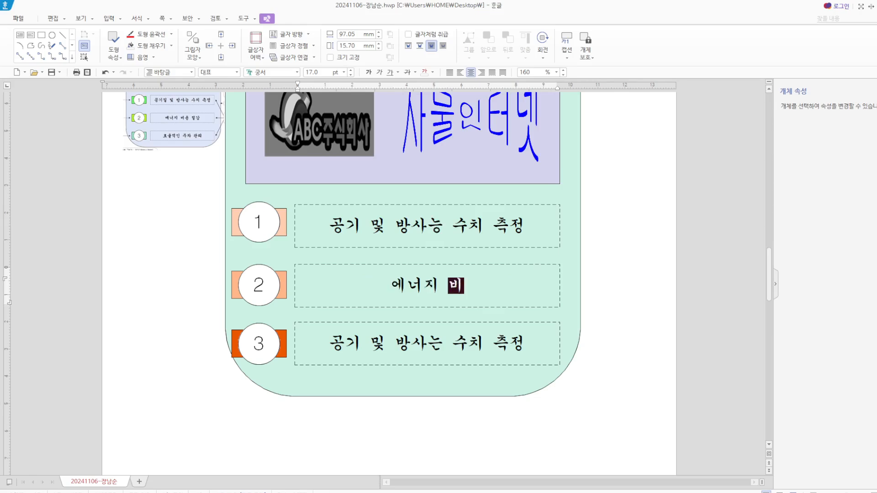
text(용 절감)
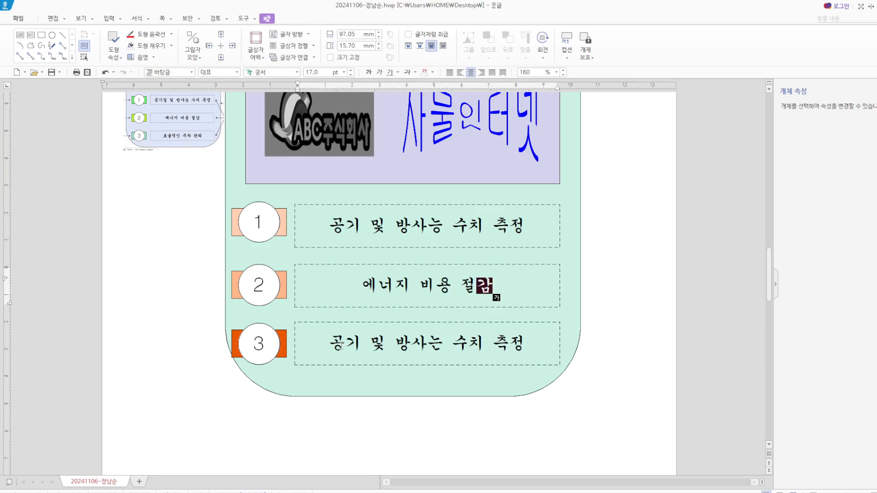
Retype the third caption as 효율적인 주차관리.
drag(328, 343, 509, 343)
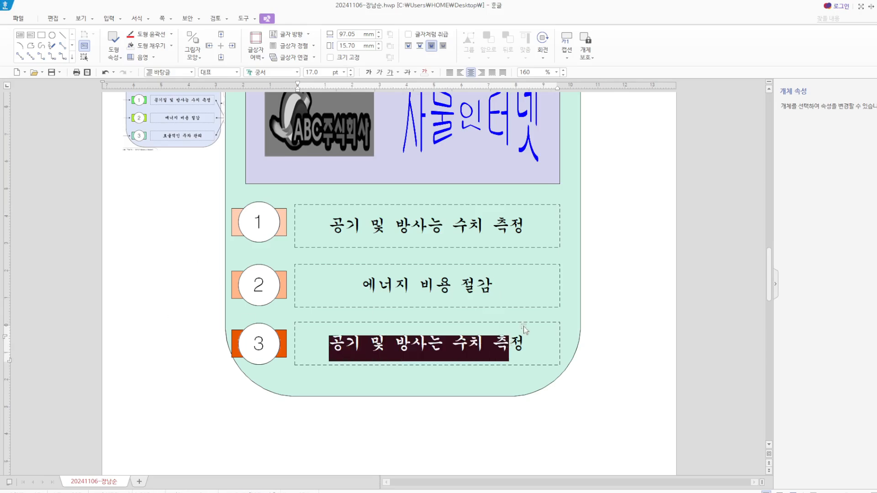
text(흥뉴정)
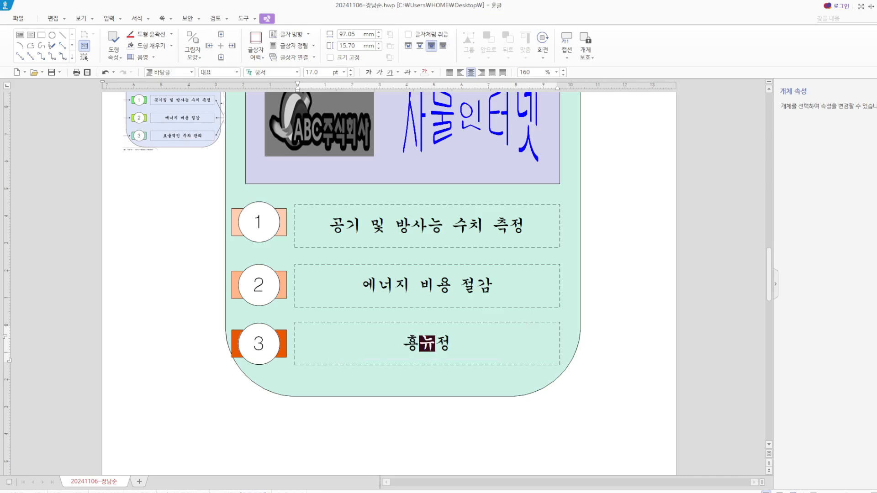
key(BackSpace)
key(BackSpace)
key(BackSpace)
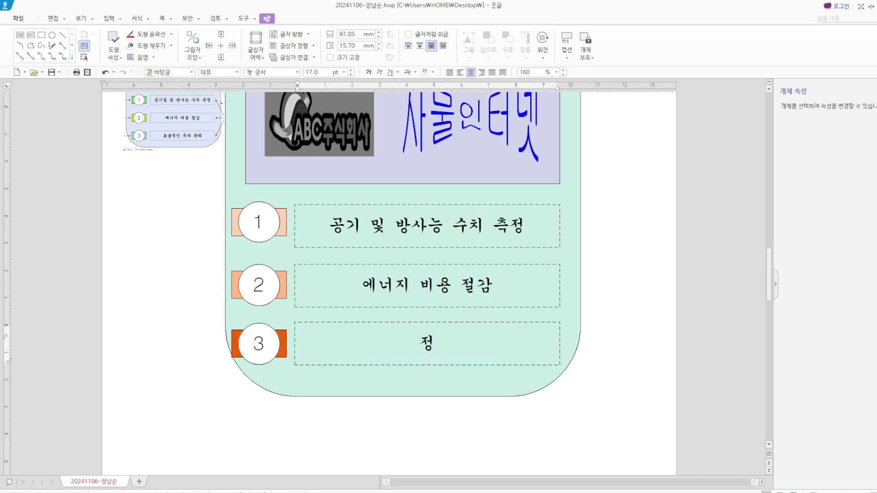
text(효율저)
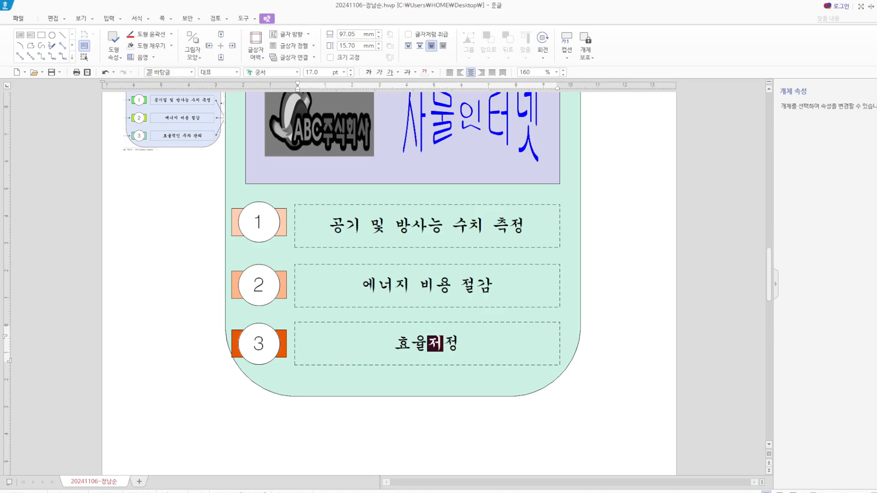
text(ㄱ인 )
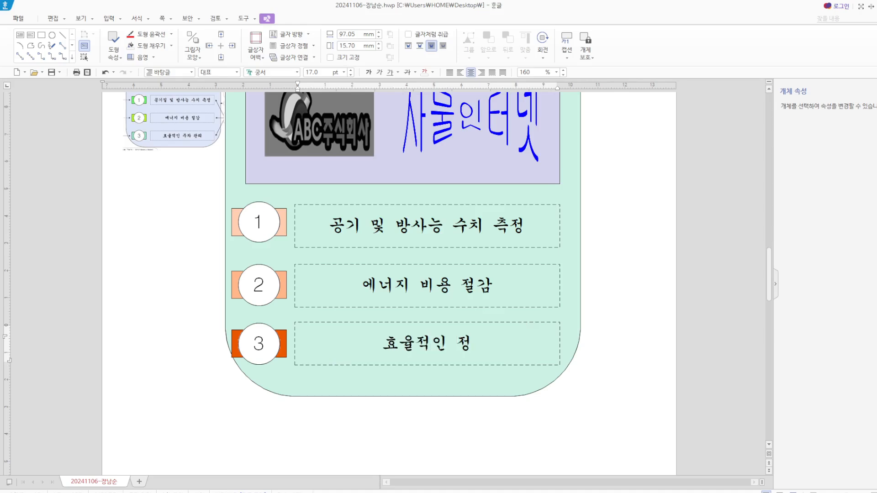
text(주차고)
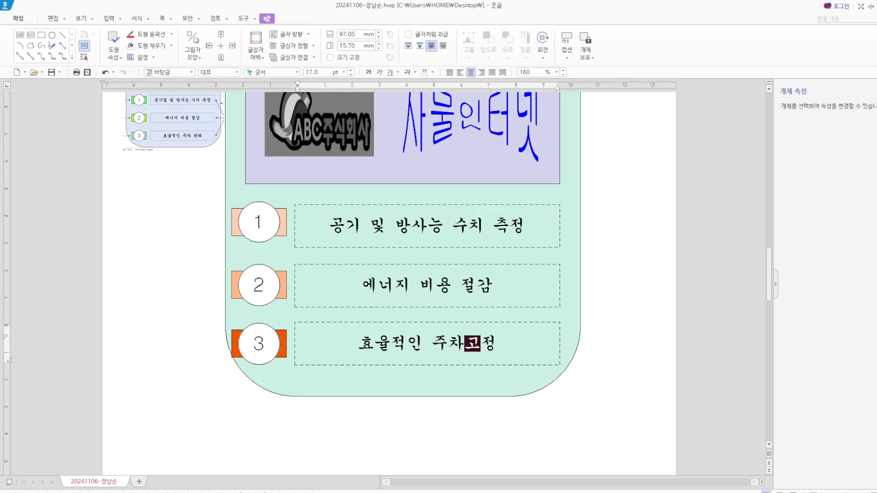
text(ㅏㄴ리)
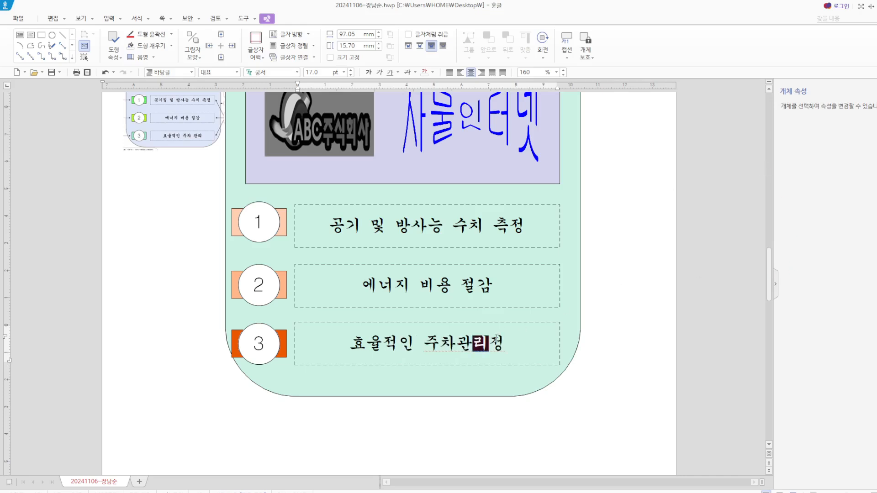
key(Delete)
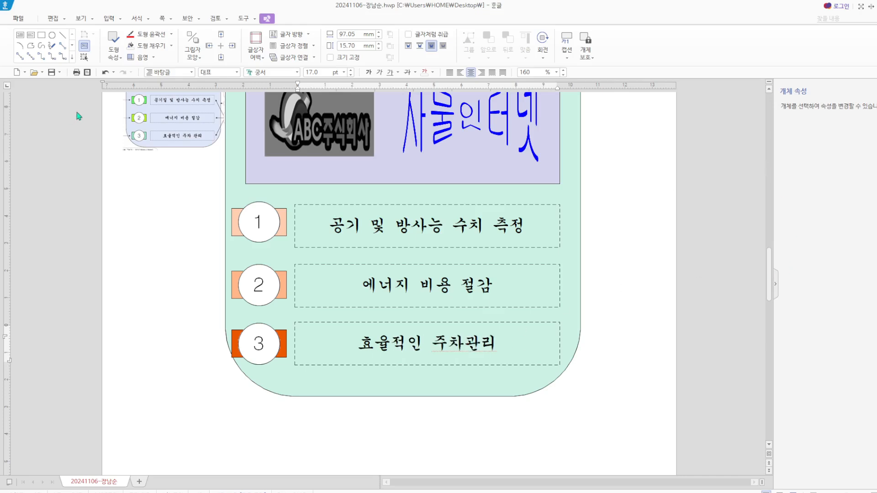
Add ruby text 창의적 ICT 활용 above the title 새로운 세상을 여는 사물인터넷.
scroll(226, 381, down, 10)
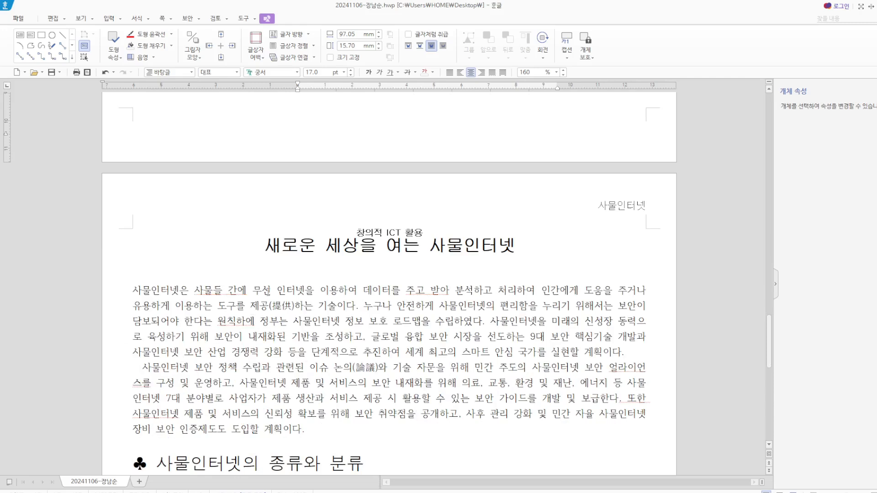
drag(266, 249, 509, 264)
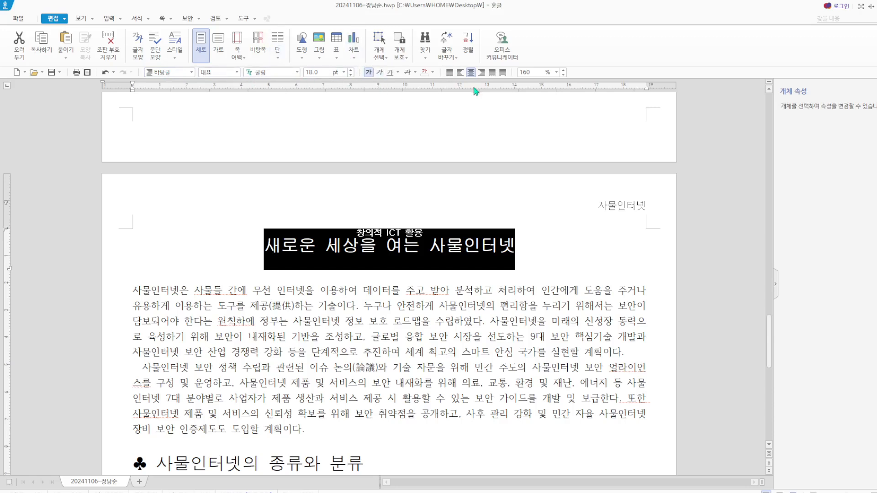
click(121, 19)
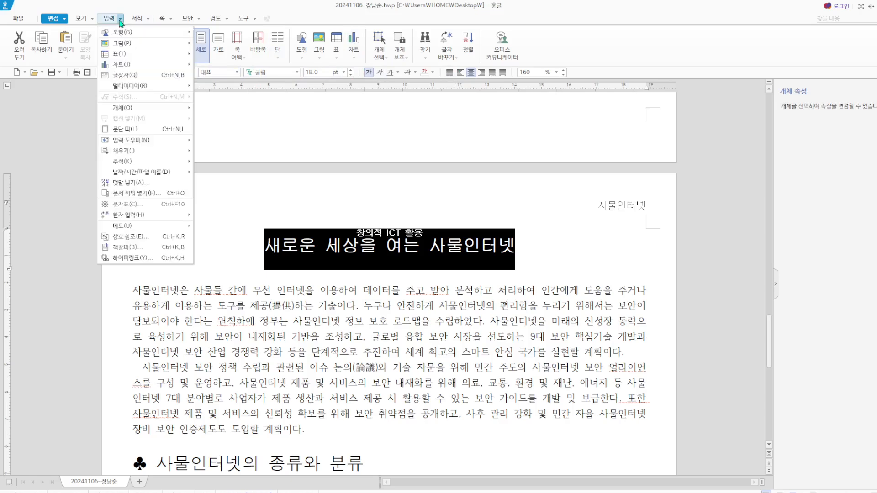
click(130, 183)
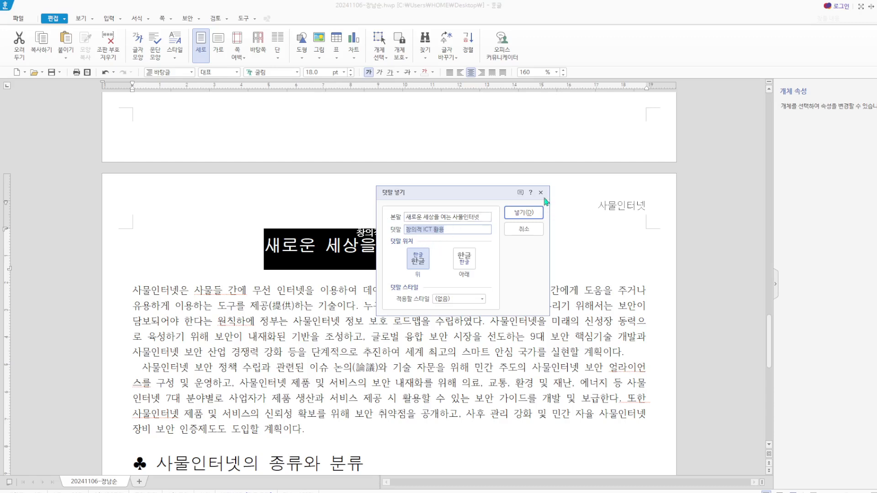
click(535, 211)
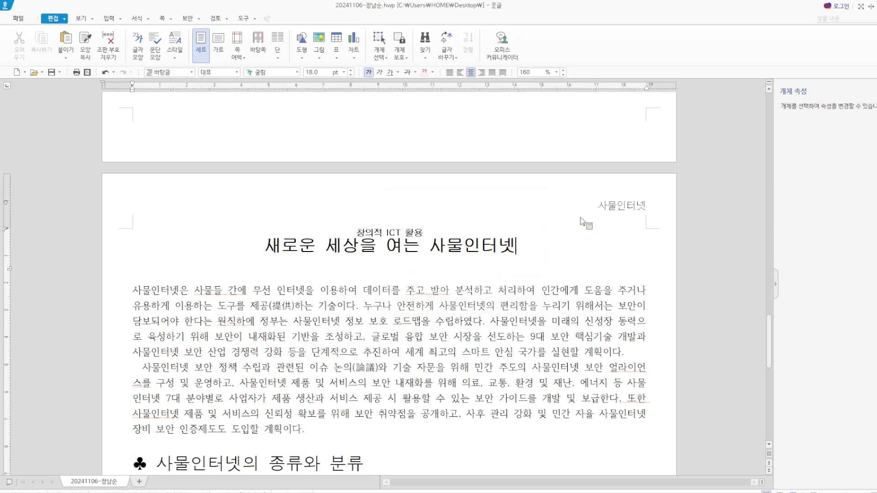
Check the header/footer settings and close them without changes.
click(171, 22)
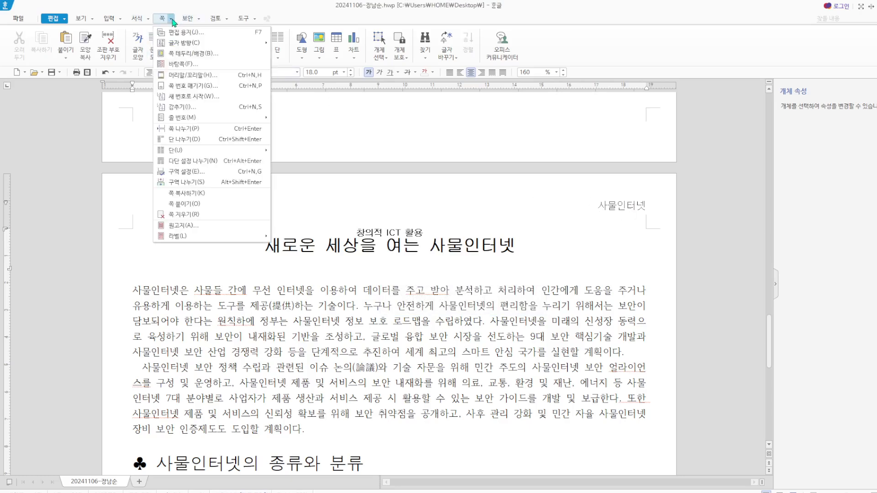
click(203, 75)
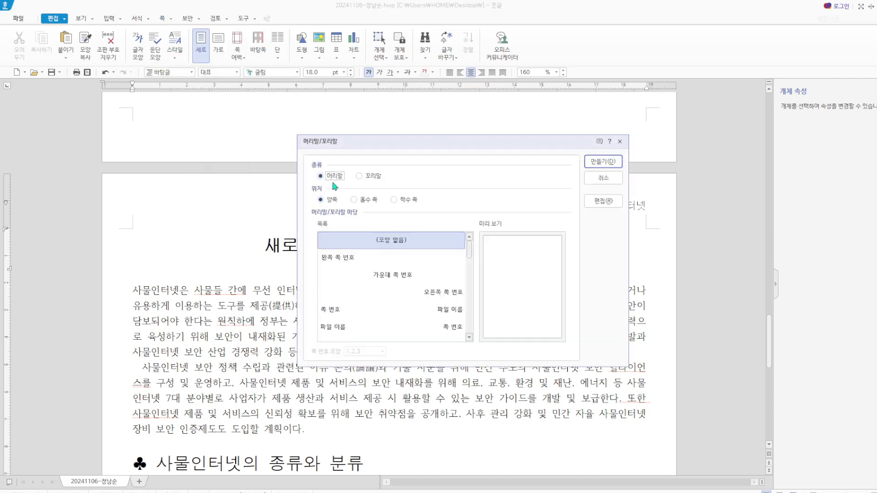
click(619, 142)
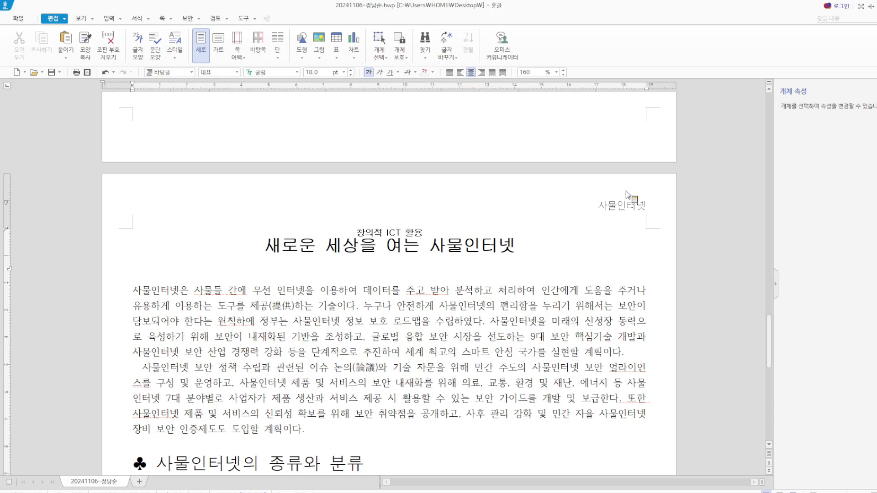
click(142, 293)
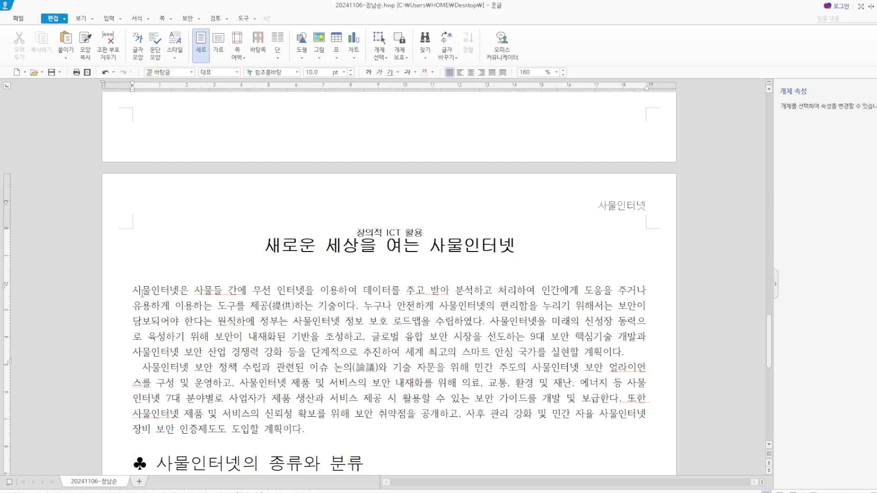
Make the paragraph's opening 사 a two-line 궁서 drop cap on a yellow fill.
click(137, 18)
click(172, 54)
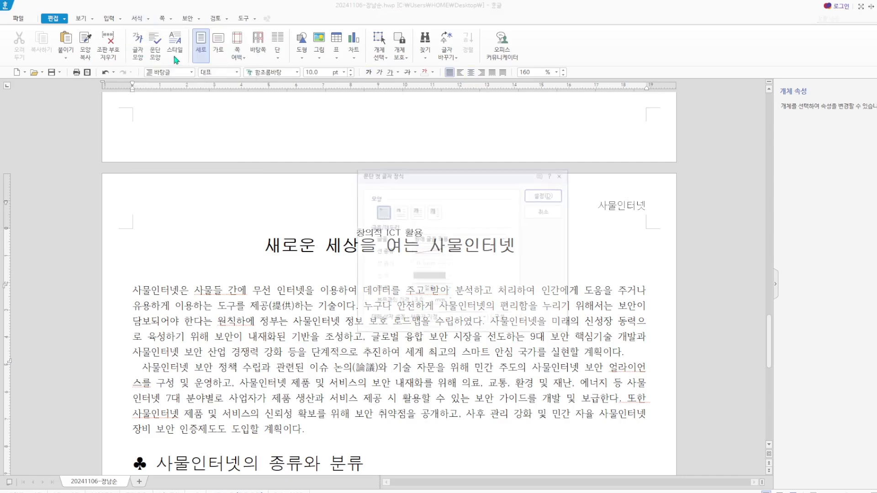
click(399, 211)
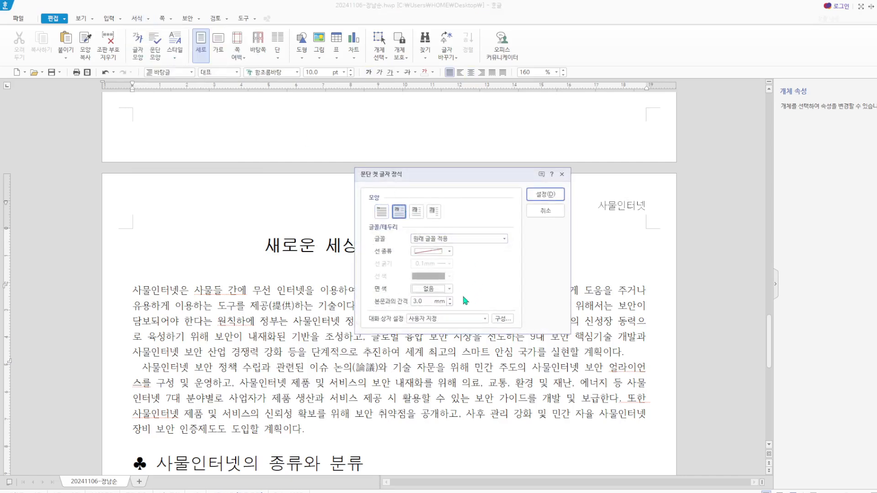
click(505, 238)
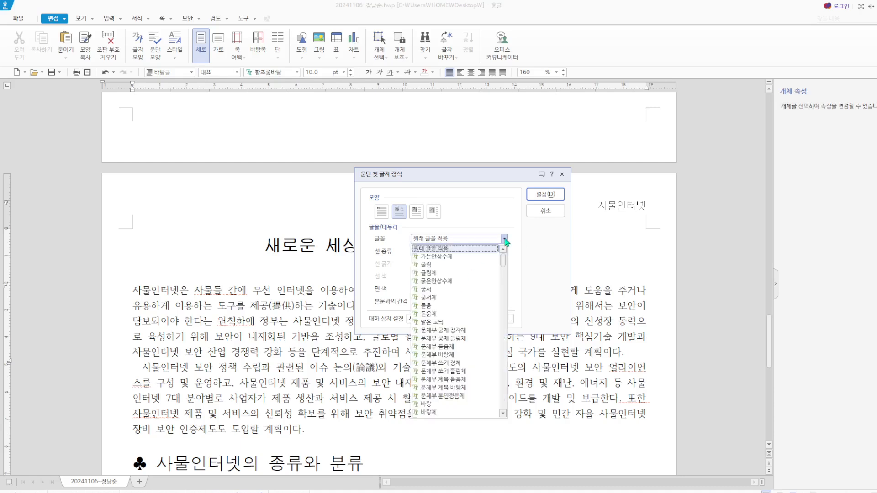
click(452, 290)
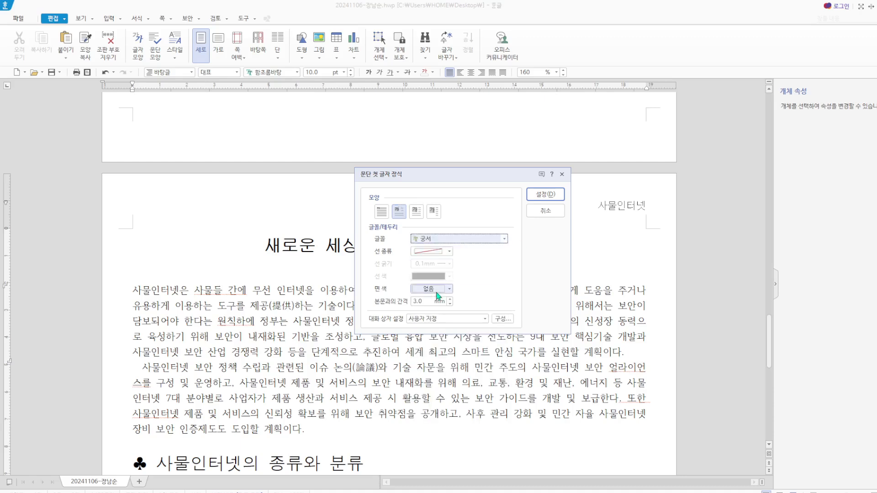
click(450, 288)
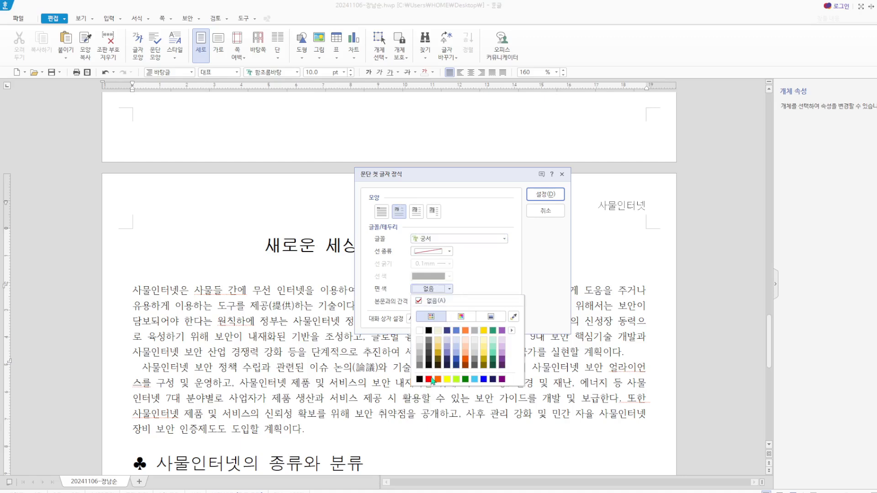
click(446, 380)
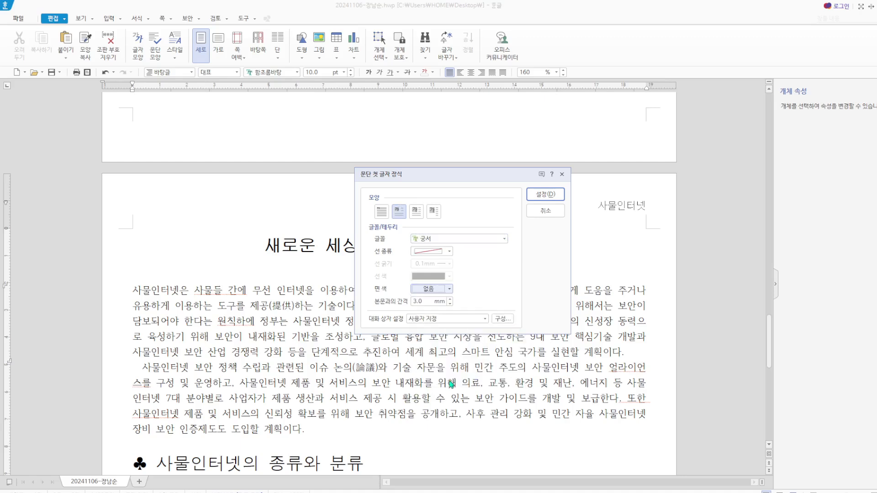
click(545, 196)
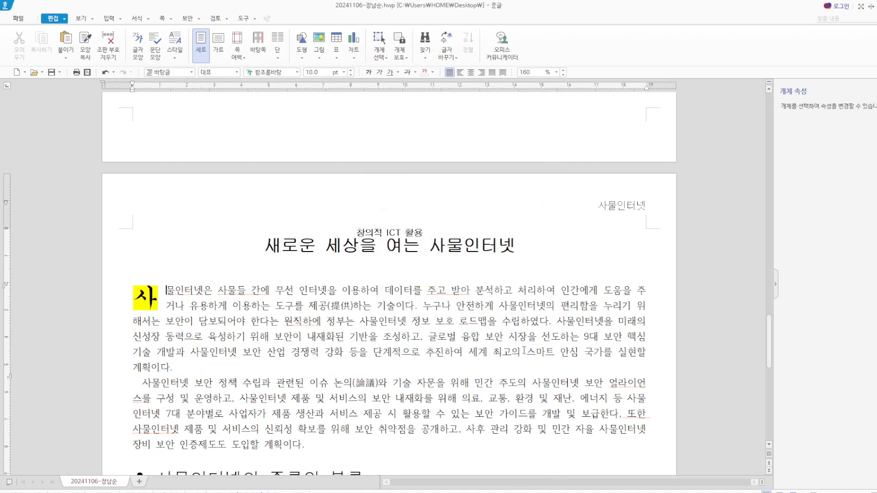
Insert 그림4.jpg and place it at the right side of the first paragraph.
click(319, 40)
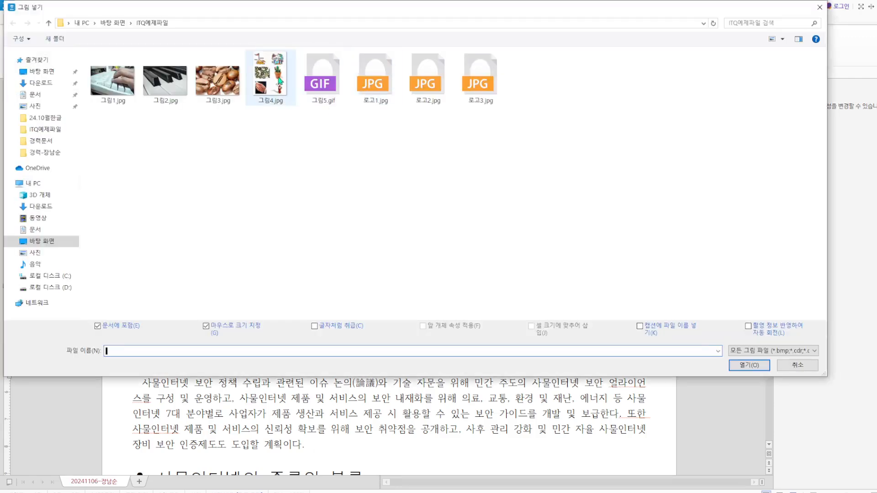
click(278, 69)
click(755, 368)
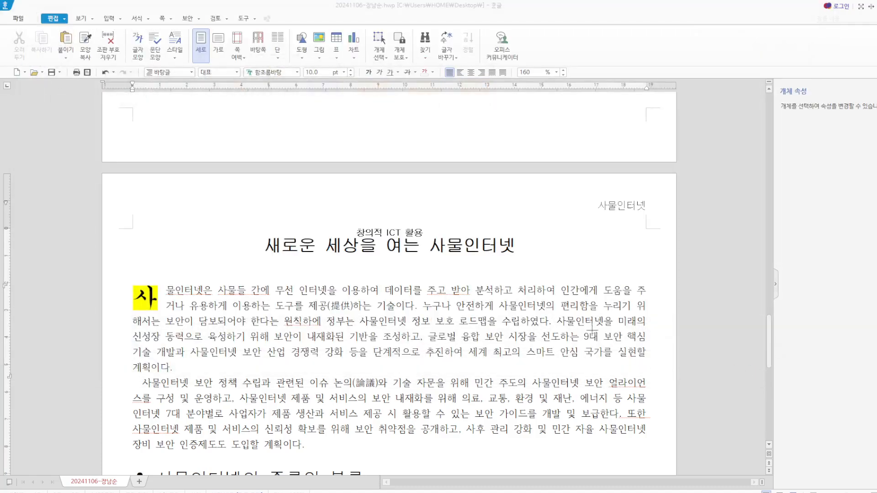
drag(539, 290, 651, 434)
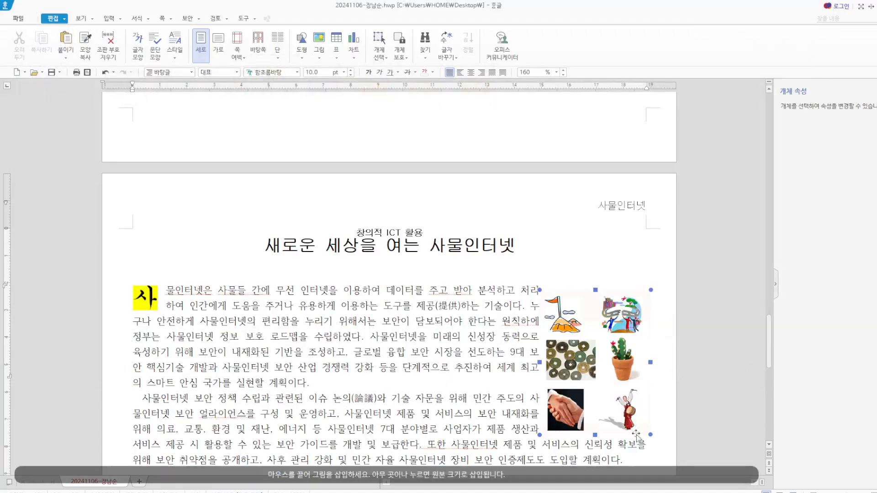
Crop the picture to a single clip-art image (23.02 × 17.99 mm) and open its object properties.
click(416, 54)
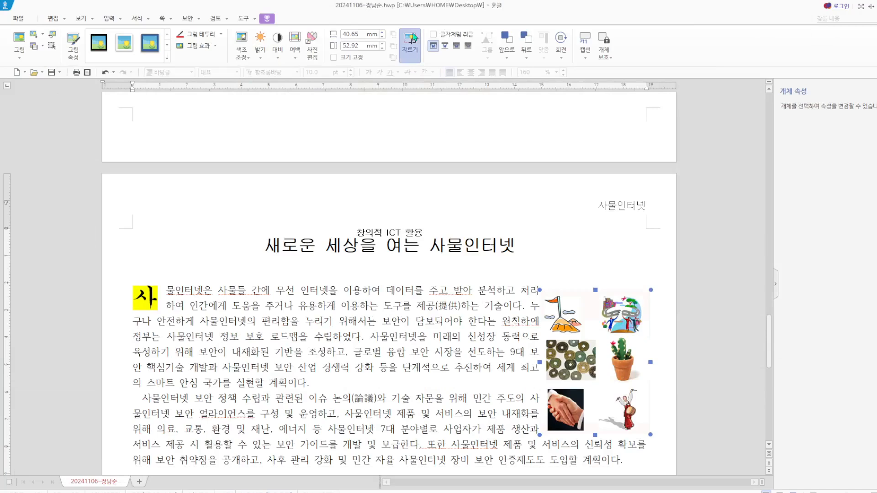
drag(594, 434, 594, 343)
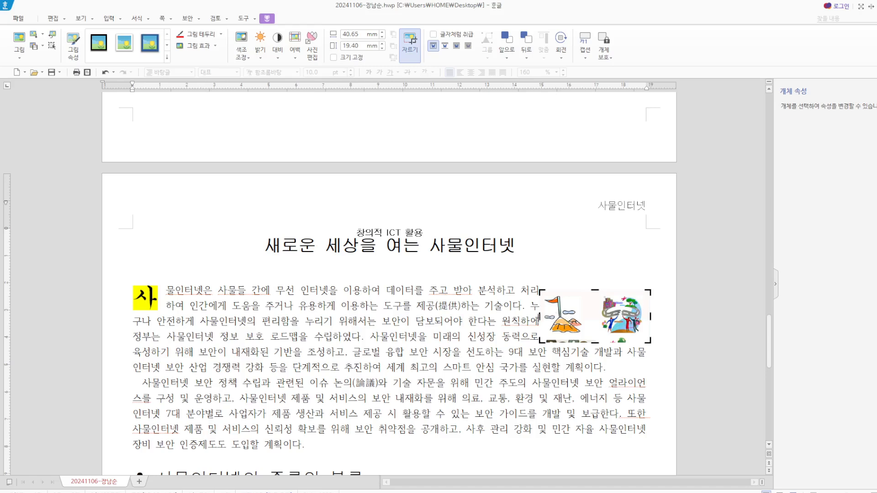
drag(539, 316, 589, 316)
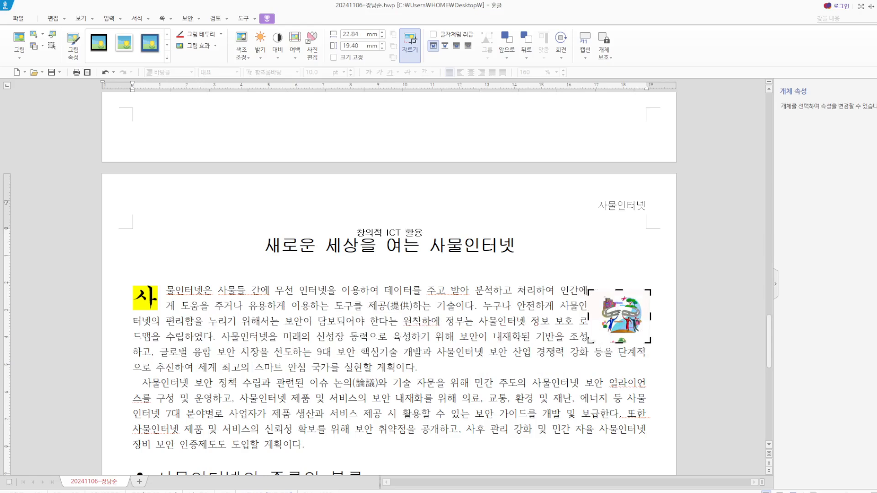
click(673, 361)
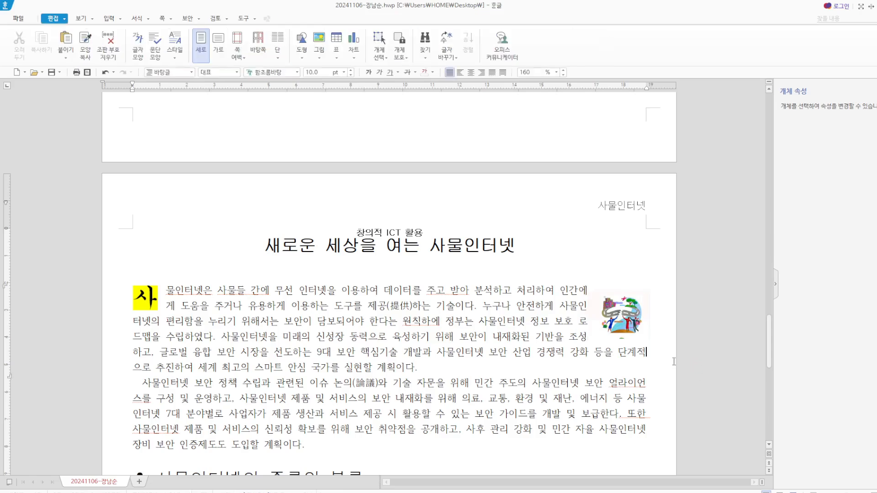
click(626, 322)
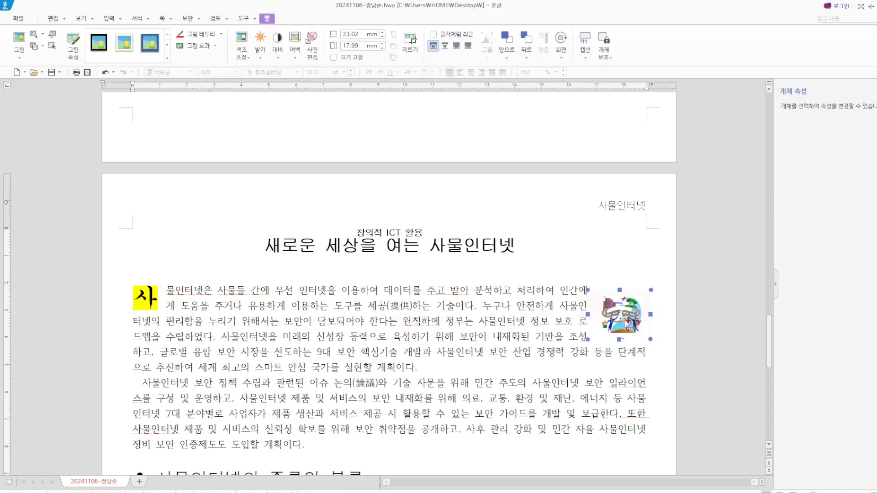
double_click(626, 323)
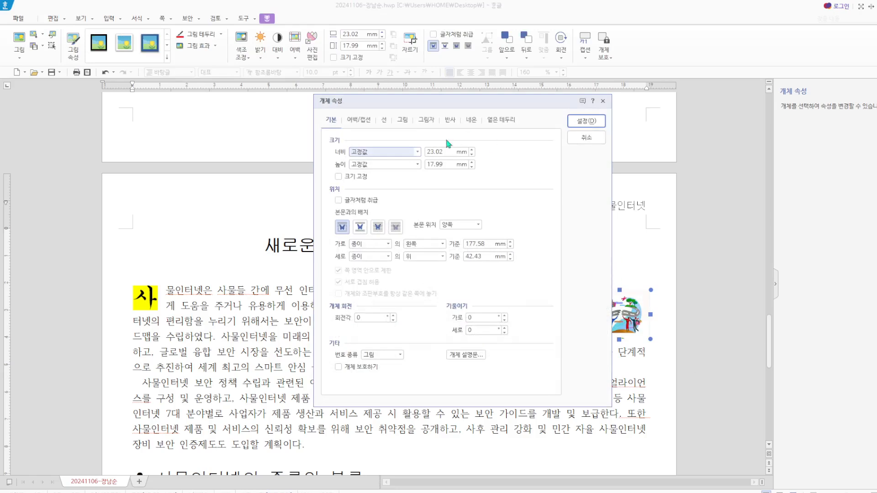
Make the picture 40 mm wide with size locked and a wider left margin, then move it beside the paragraph.
key(Tab)
text(40)
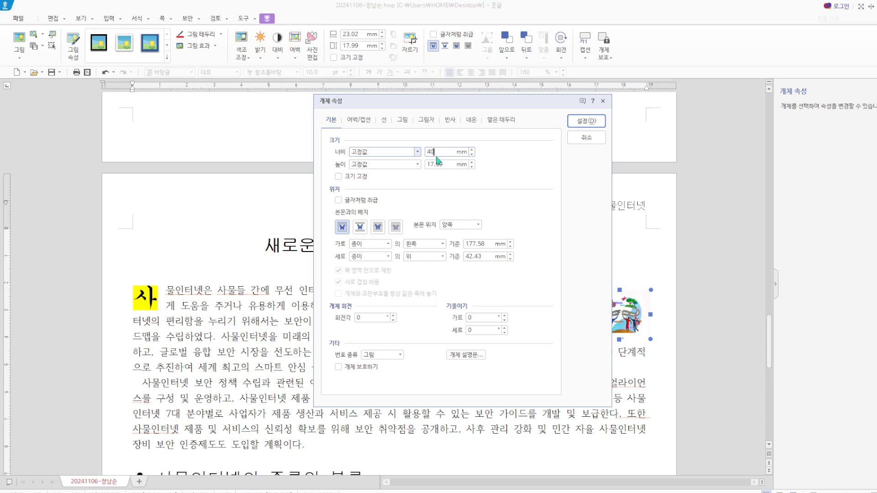
key(Tab)
click(360, 180)
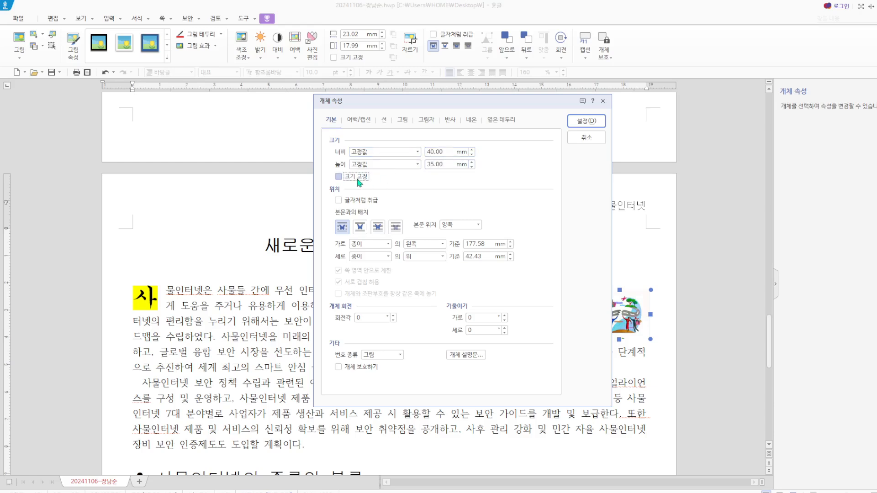
click(362, 122)
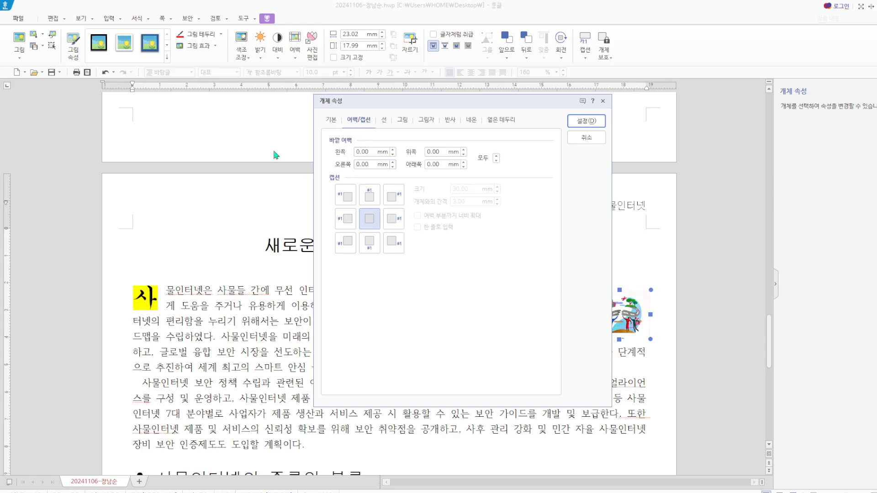
click(392, 150)
click(392, 150)
click(574, 122)
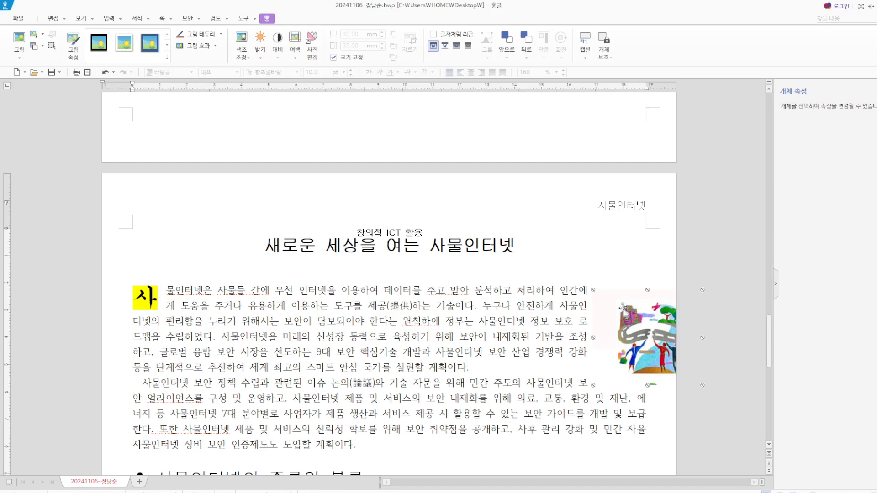
drag(661, 336, 589, 329)
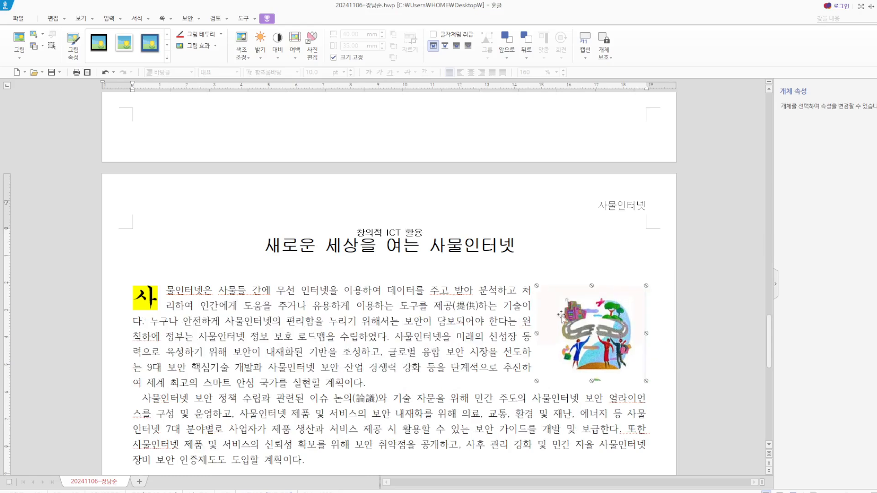
click(558, 259)
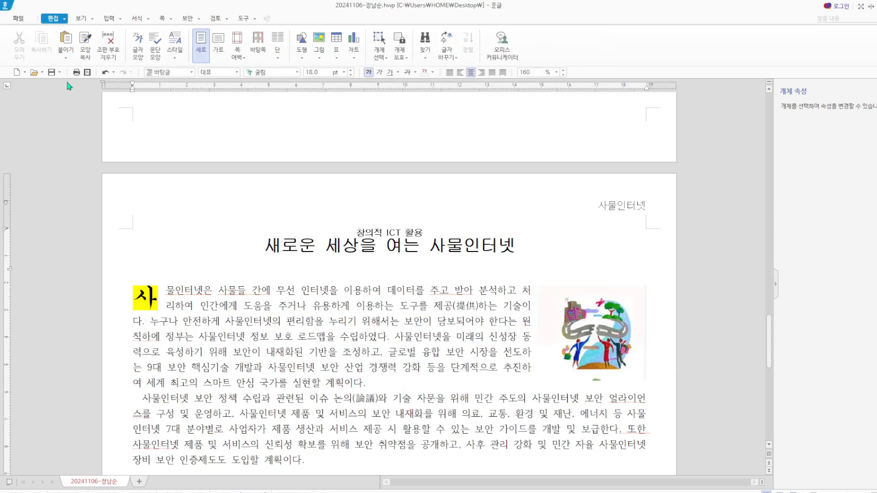
Save the document and select the heading 사물인터넷의 종류와 분류.
click(51, 72)
scroll(503, 282, down, 3)
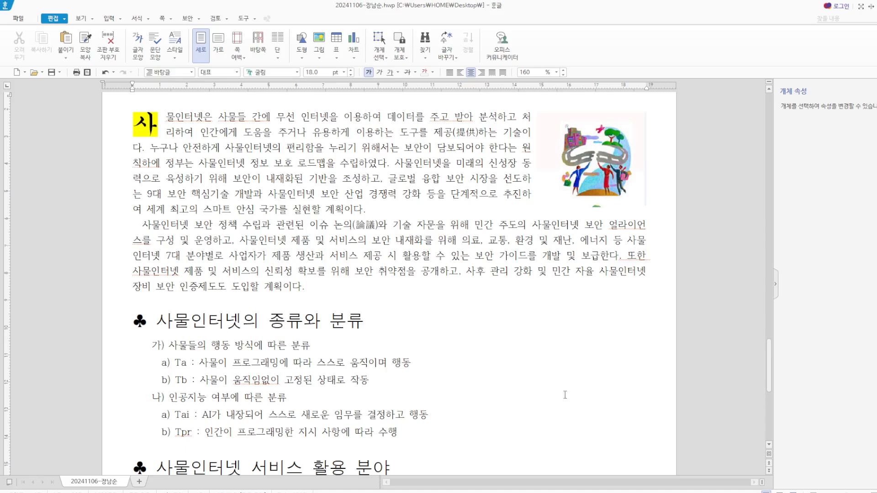
scroll(522, 342, down, 3)
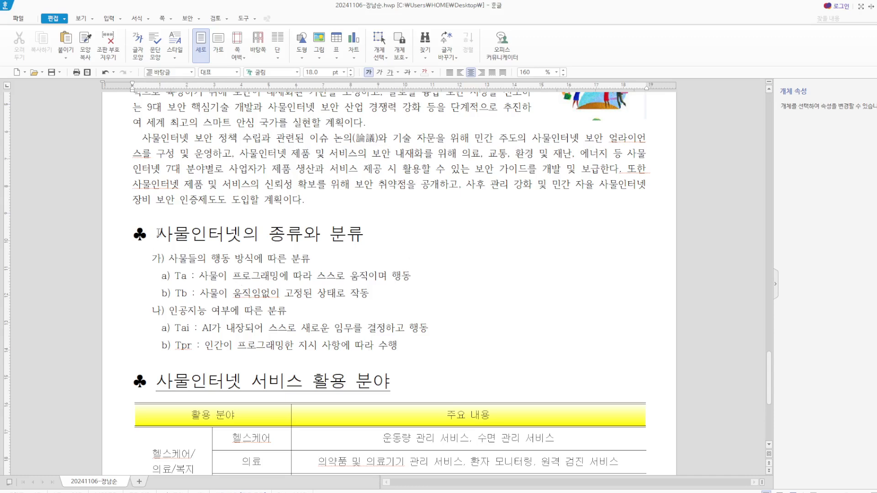
drag(158, 233, 394, 237)
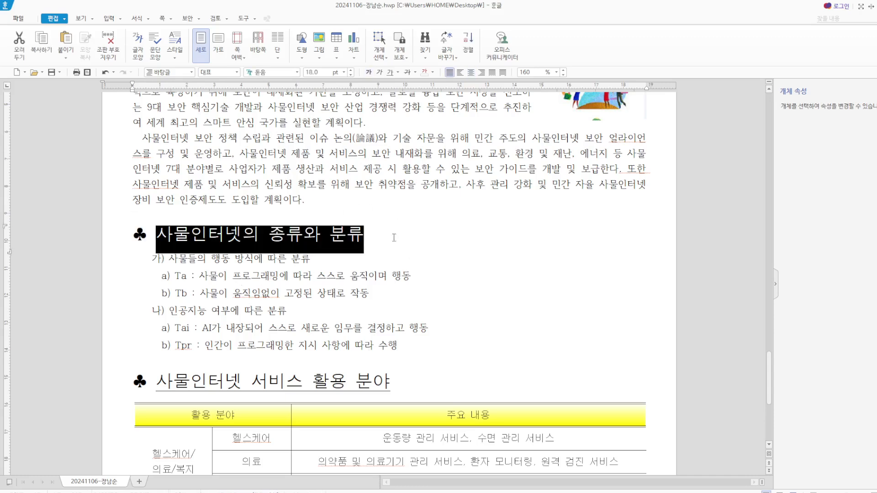
Format the heading as white text on blue shading in 글자 모양.
right_click(269, 247)
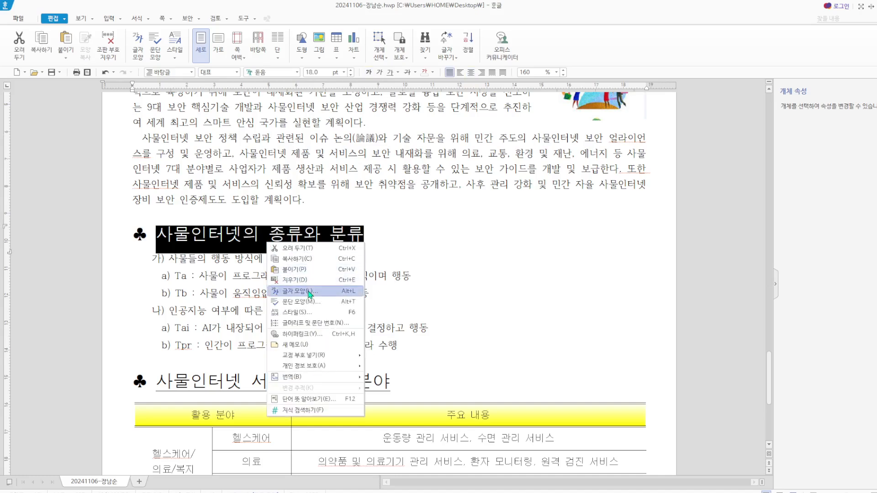
click(310, 291)
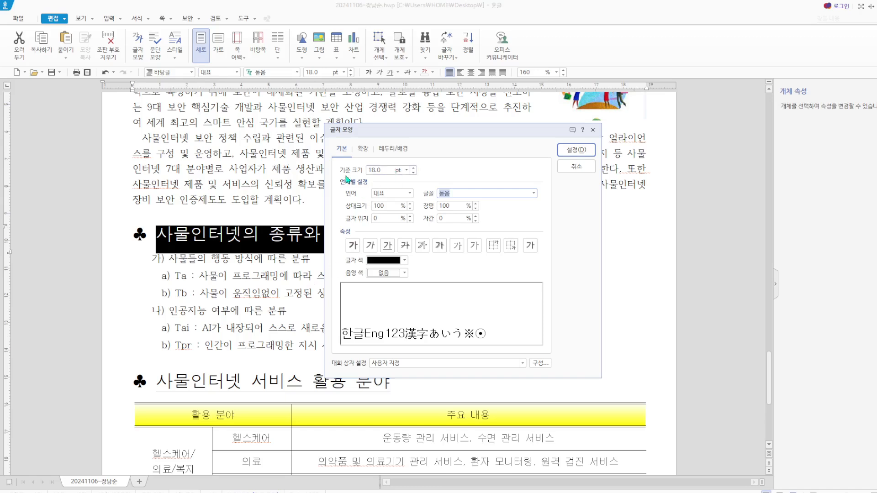
click(404, 262)
click(374, 291)
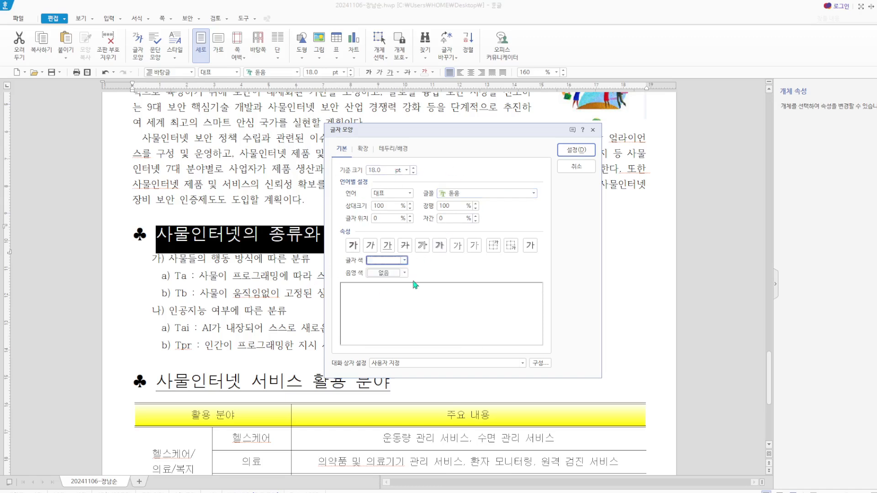
click(405, 273)
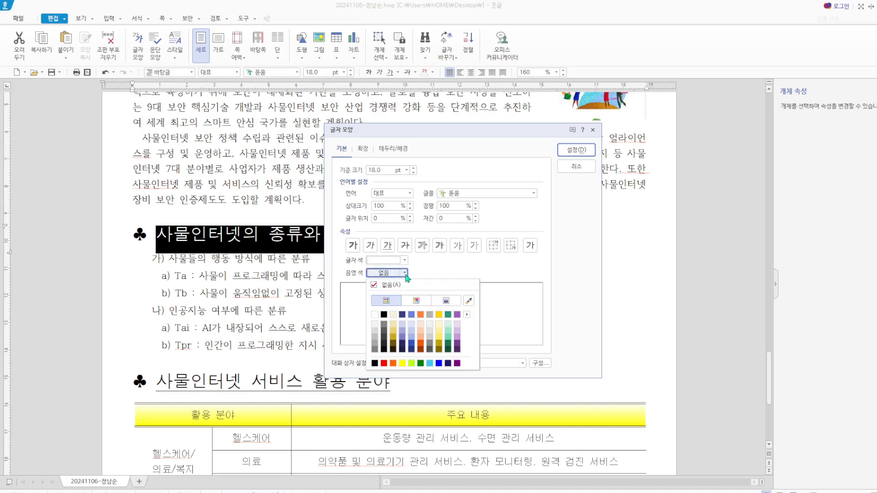
click(438, 363)
click(571, 151)
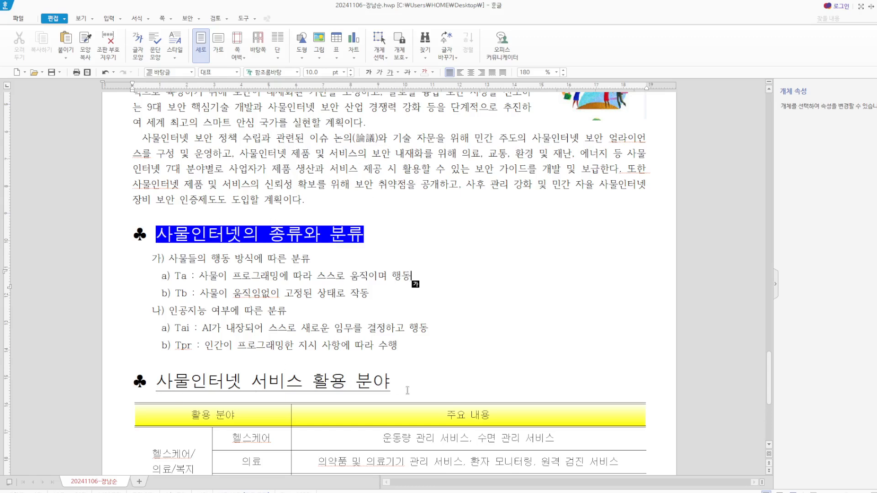
drag(394, 383, 162, 383)
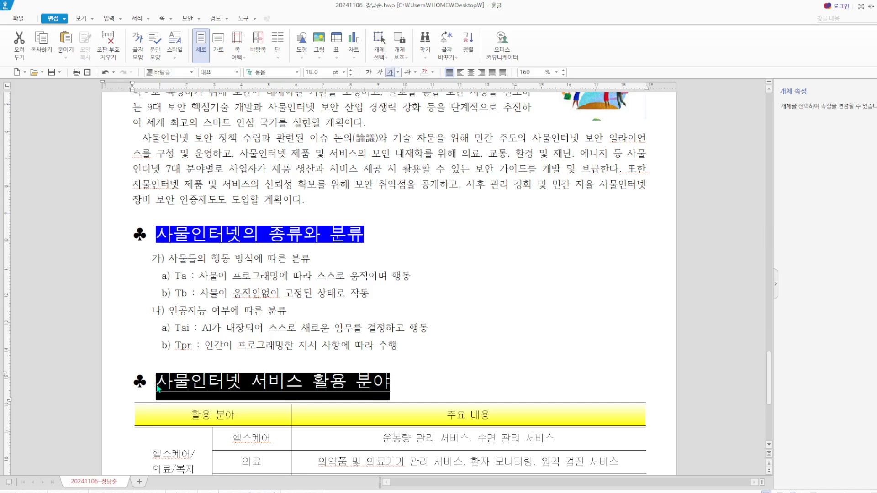
Open character formatting for the heading and close it without changes.
right_click(201, 388)
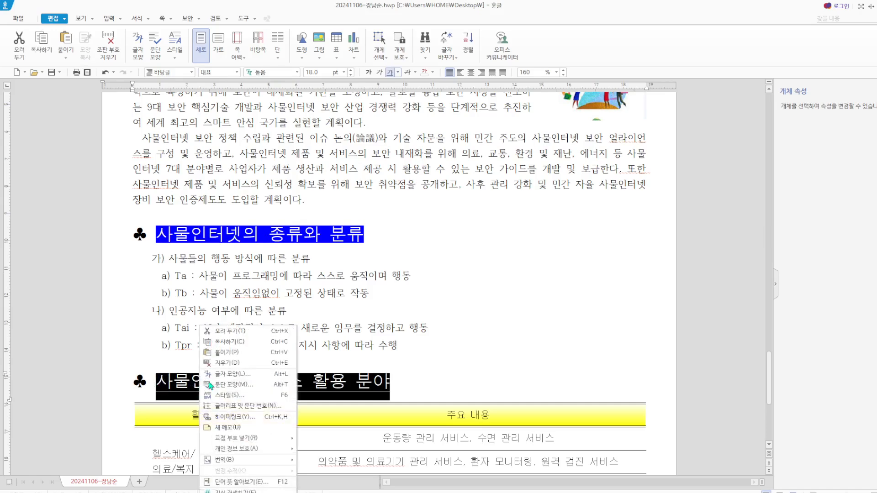
click(233, 374)
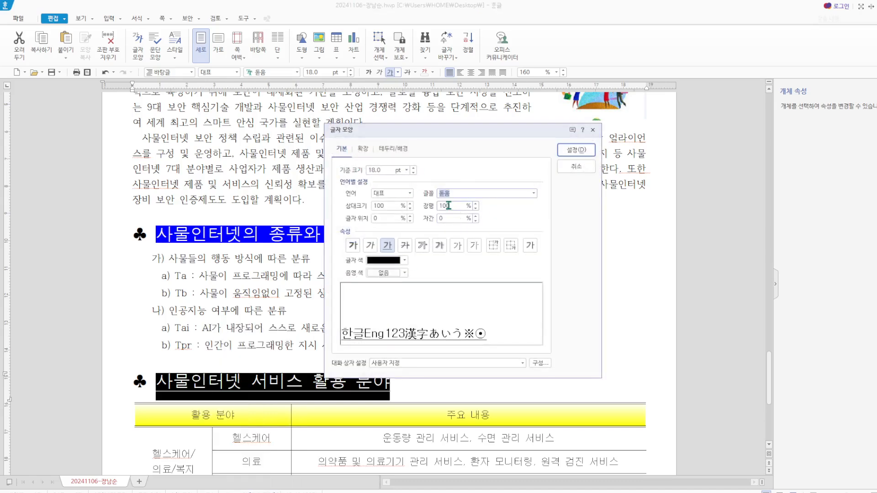
click(593, 130)
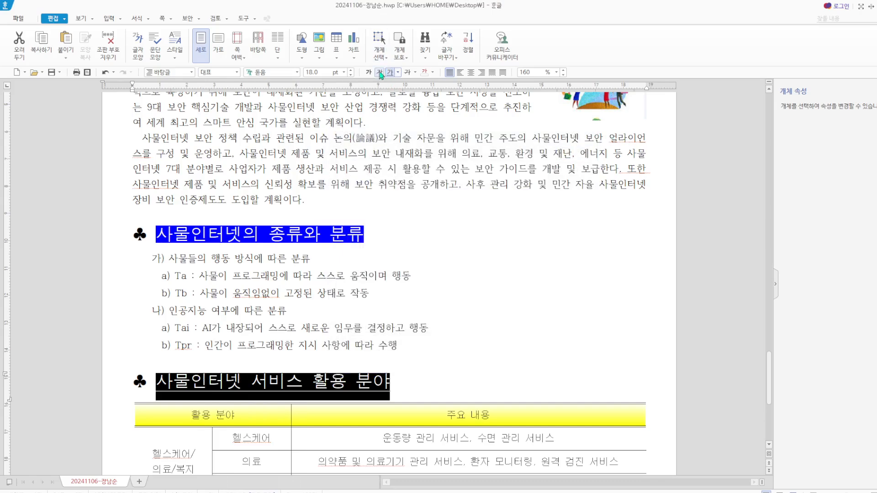
click(496, 376)
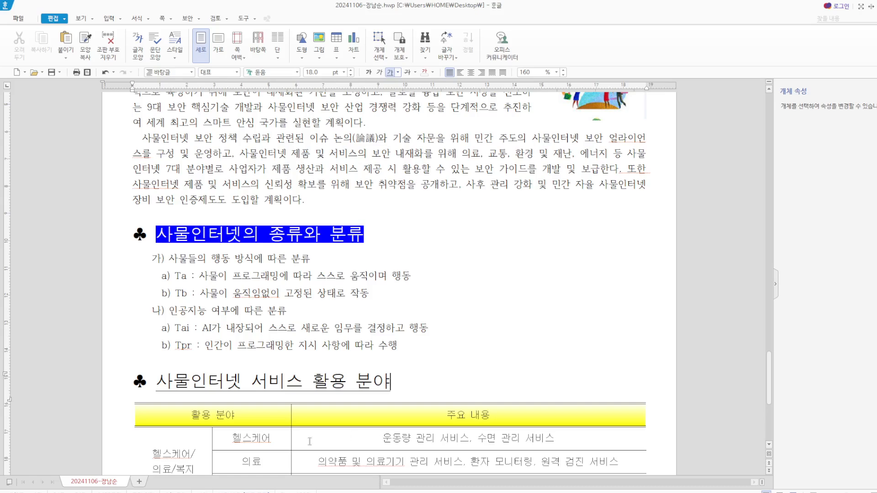
scroll(451, 363, down, 3)
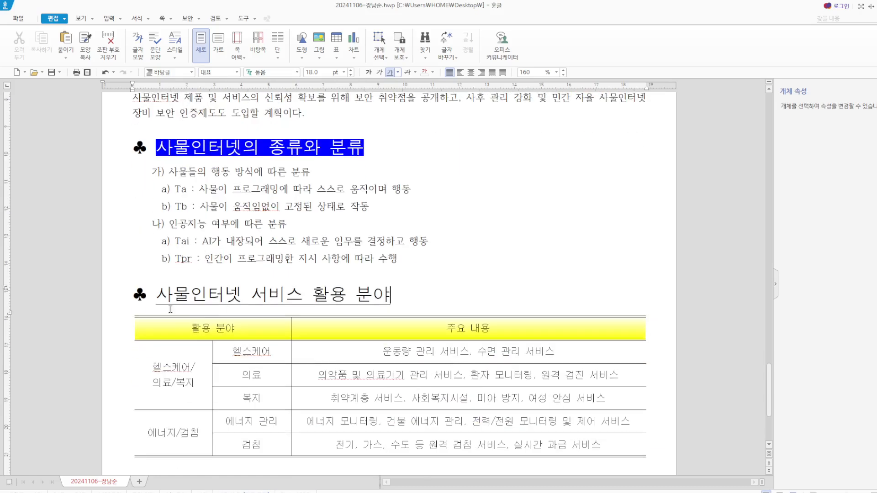
Add caron-style emphasis marks above the word 사물인터넷 via the 확장 options.
drag(156, 294, 238, 294)
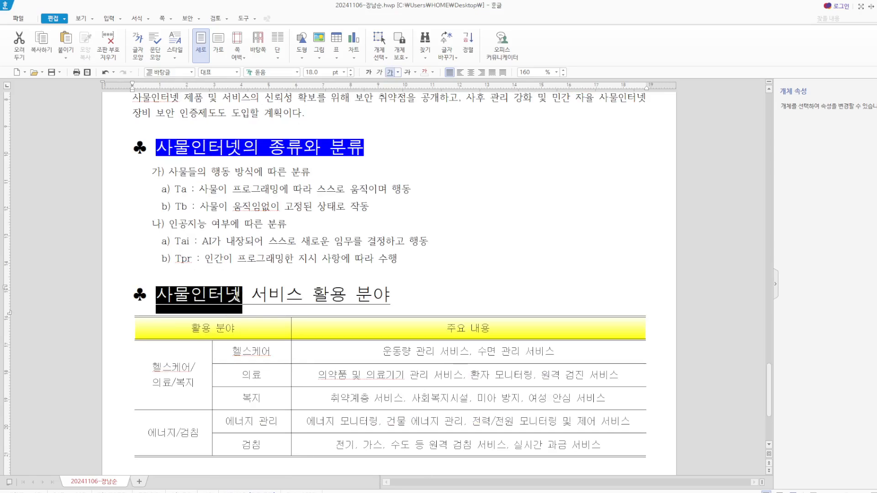
right_click(213, 301)
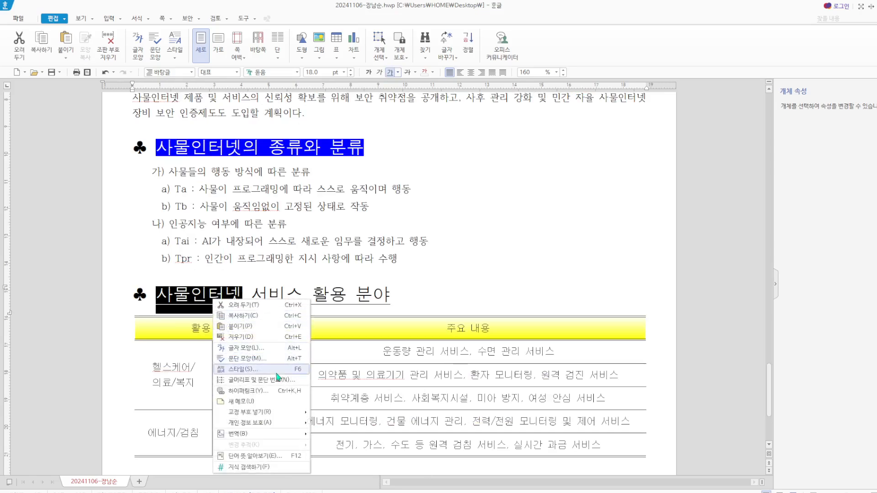
click(254, 349)
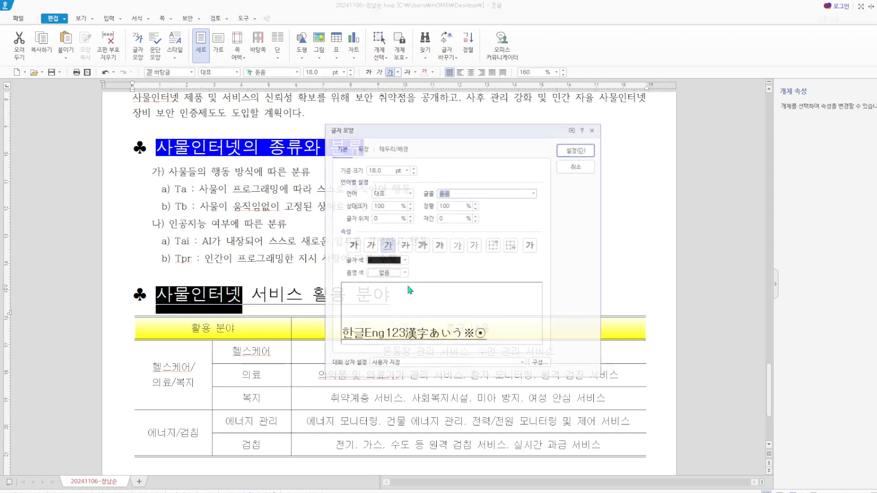
click(362, 149)
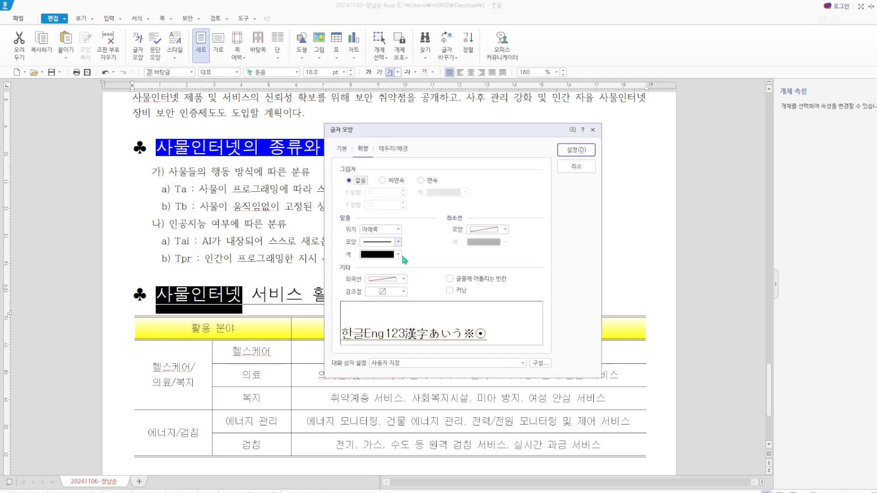
click(404, 292)
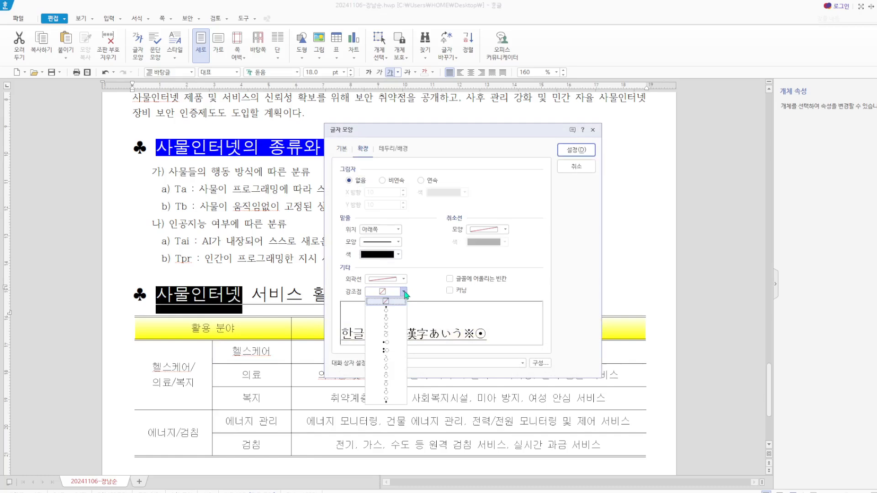
click(390, 327)
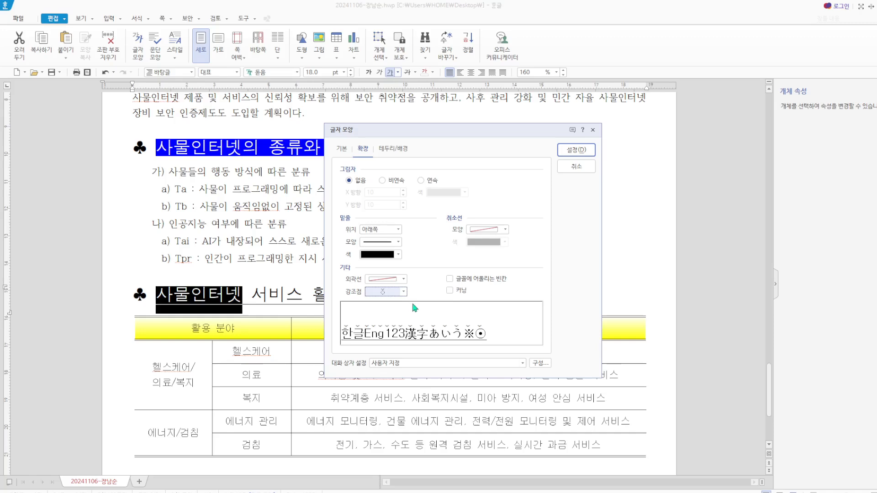
click(574, 151)
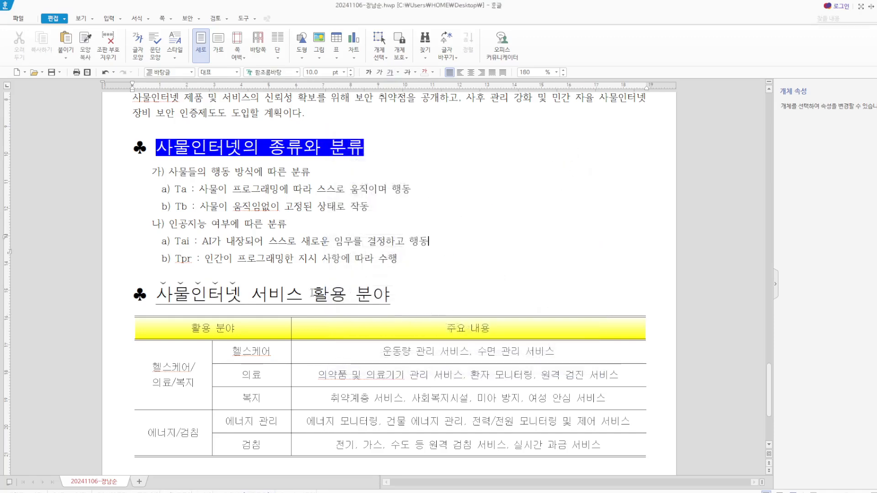
Add the same caron-style emphasis marks above 활용 분야.
drag(311, 293, 388, 293)
right_click(377, 301)
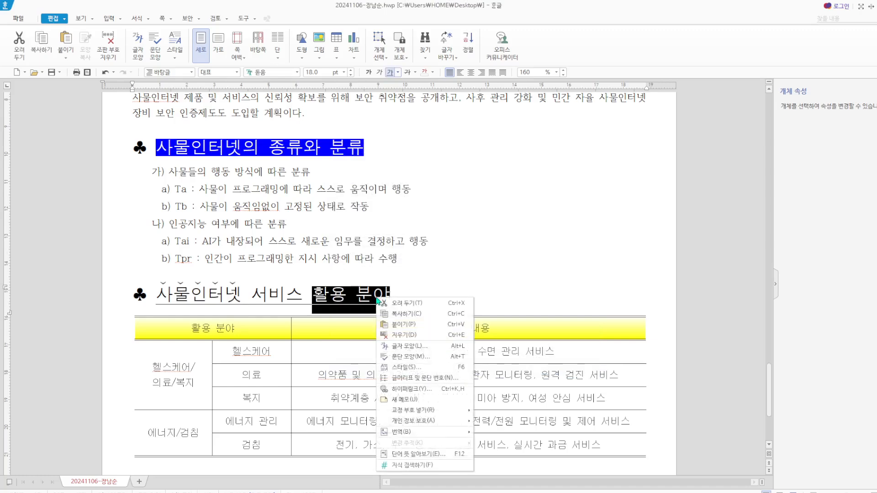
click(429, 347)
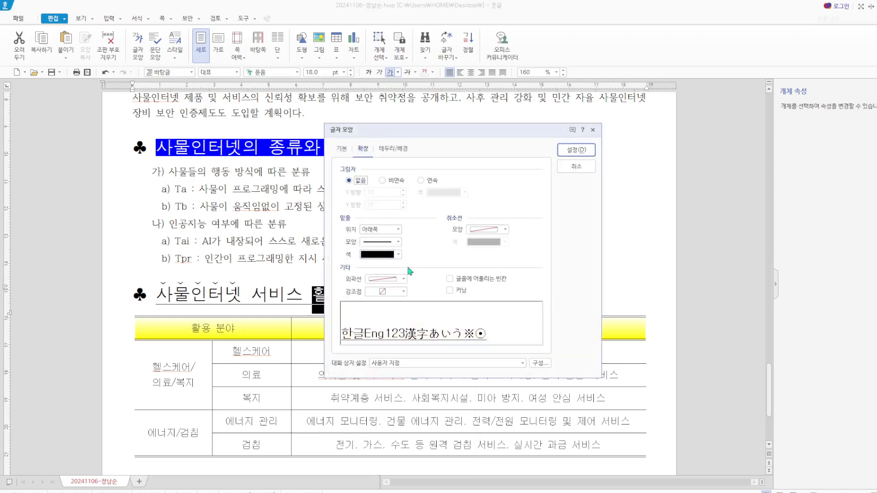
click(404, 292)
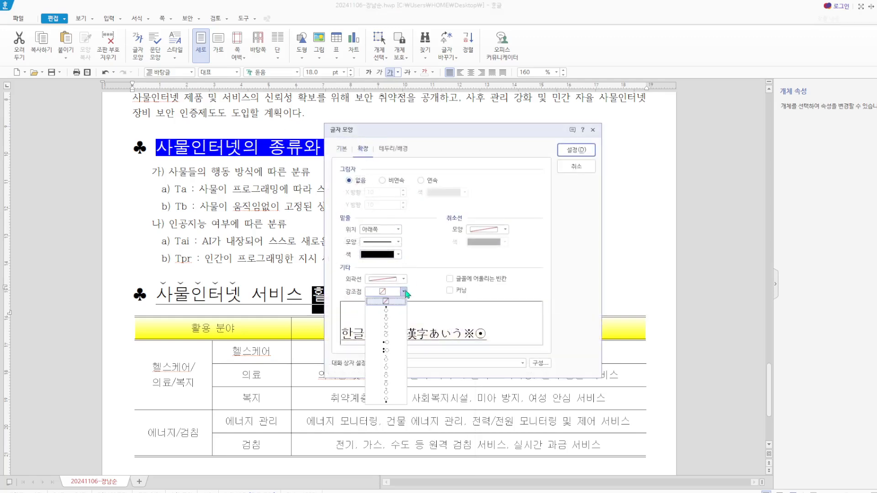
click(389, 325)
click(576, 149)
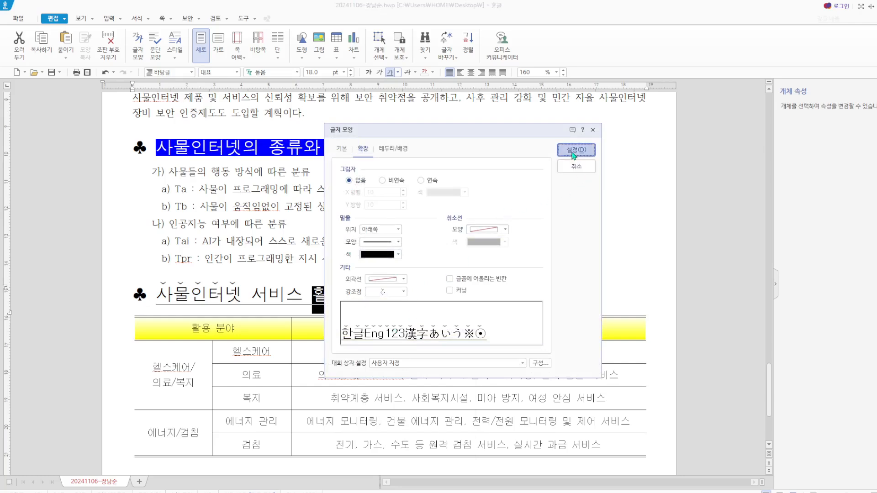
click(133, 275)
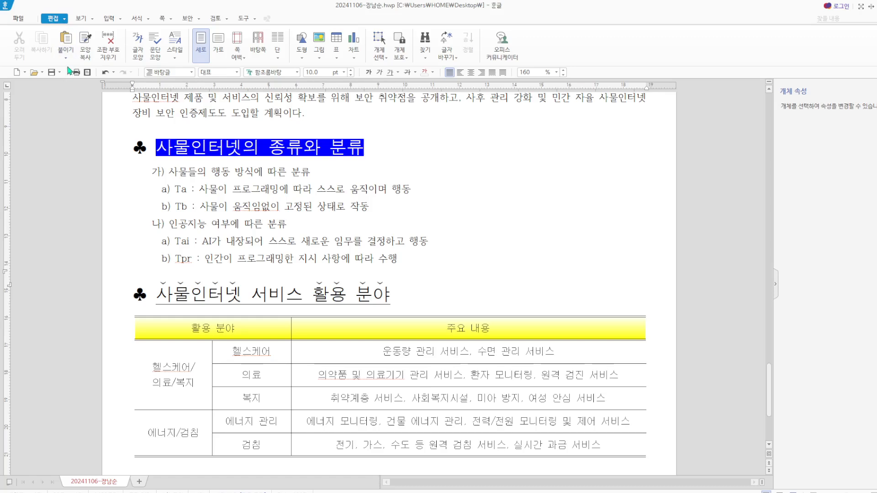
Select the table body cells and open cell border settings, closing them unchanged.
click(521, 294)
scroll(333, 300, down, 1)
drag(186, 298, 619, 417)
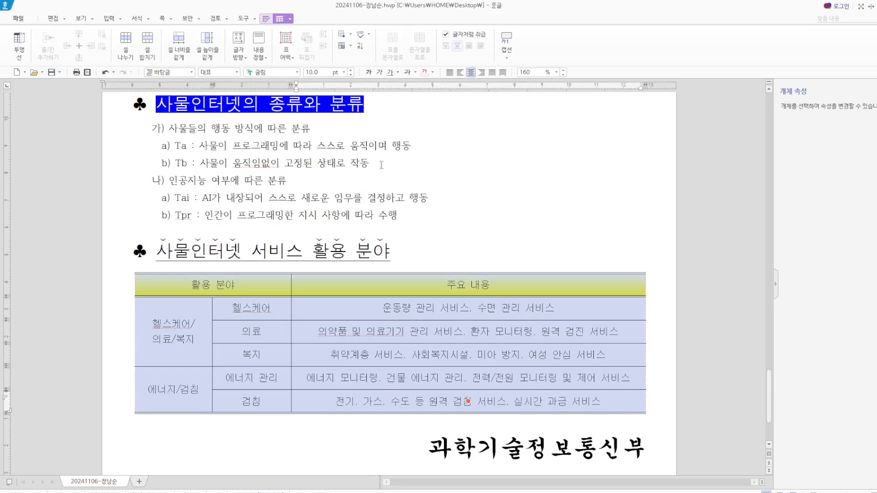
key(l)
click(409, 155)
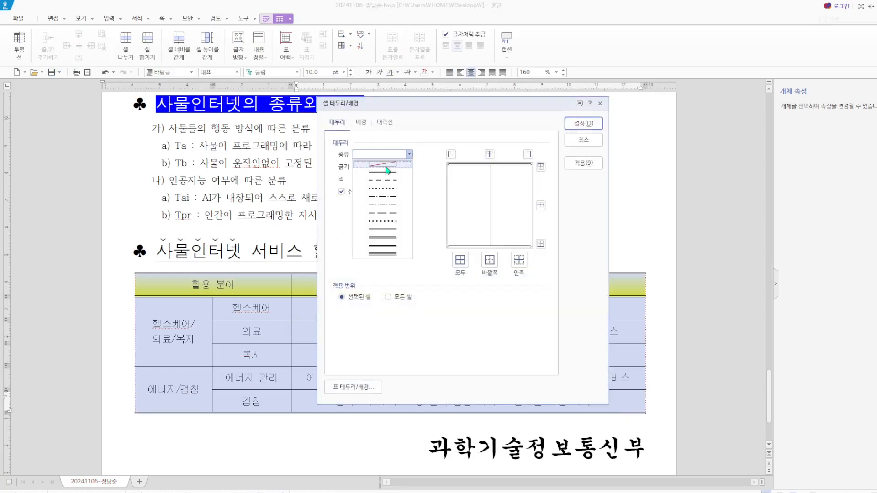
click(603, 103)
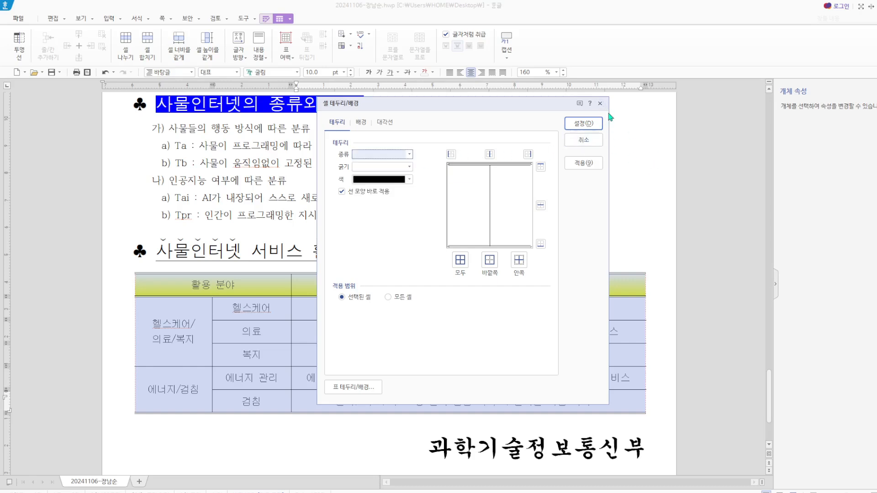
click(600, 104)
Give the header row (활용 분야, 주요 내용) a white-to-yellow gradient fill.
drag(183, 286, 574, 286)
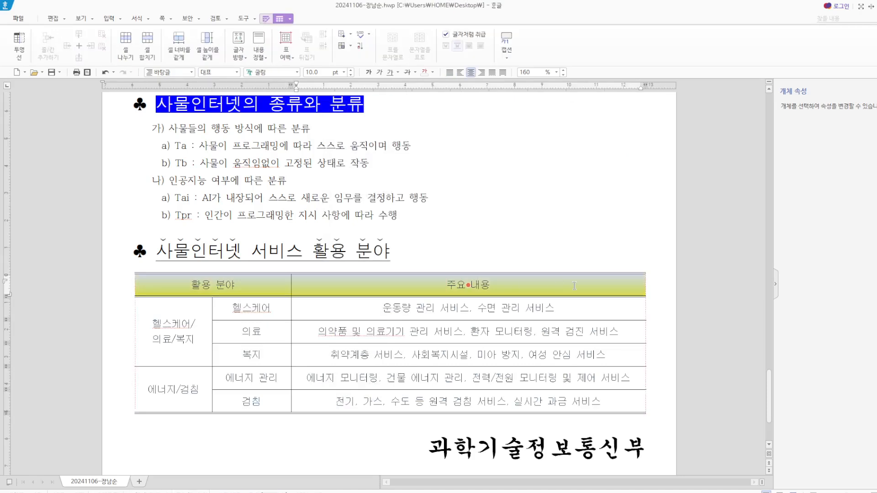
key(l)
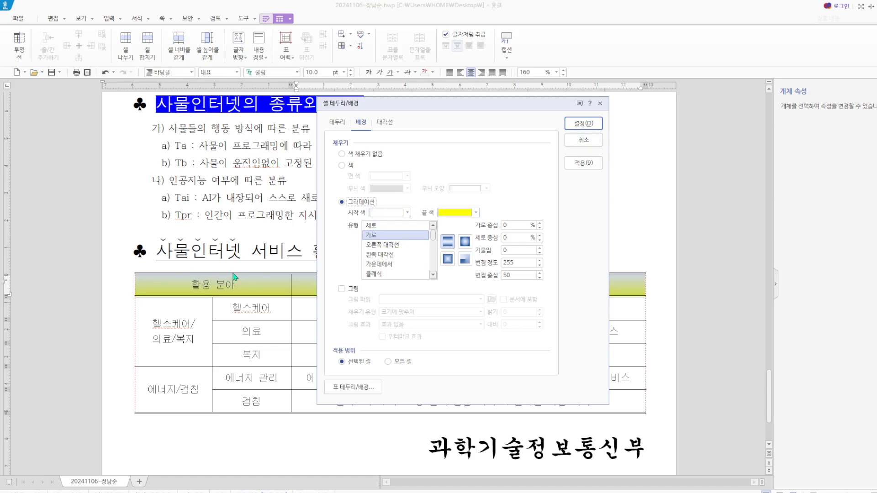
click(599, 104)
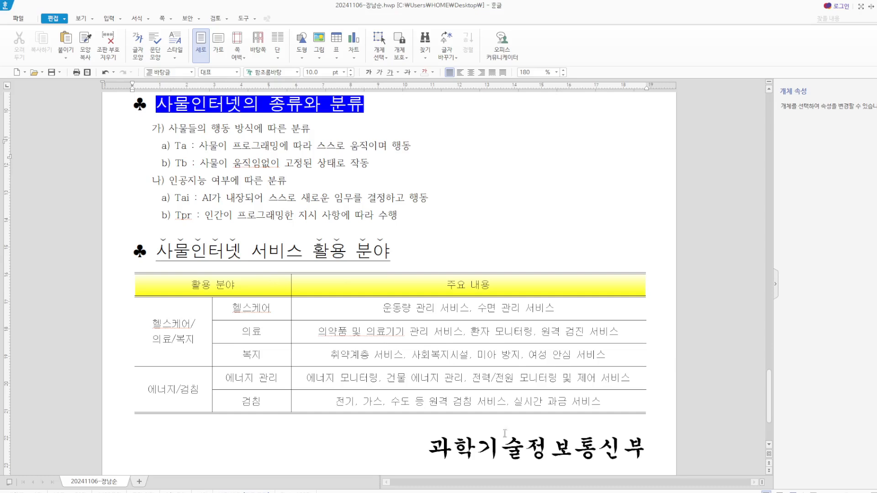
drag(423, 447, 646, 453)
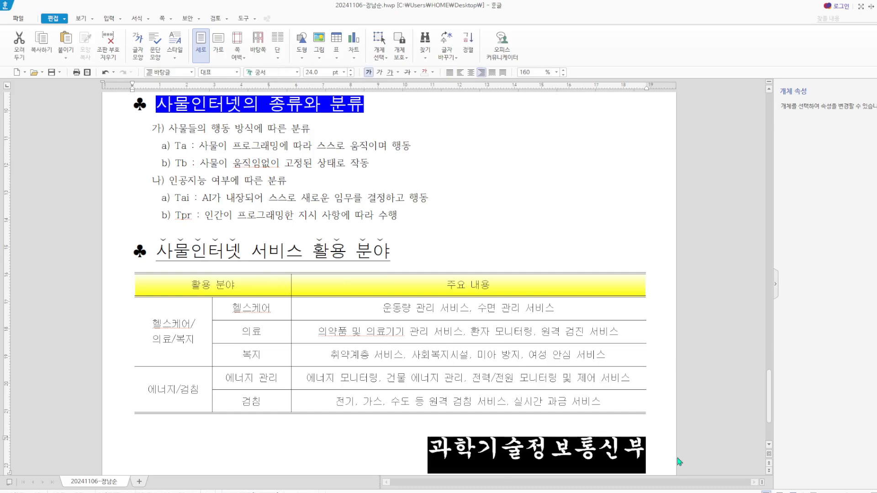
right_click(606, 458)
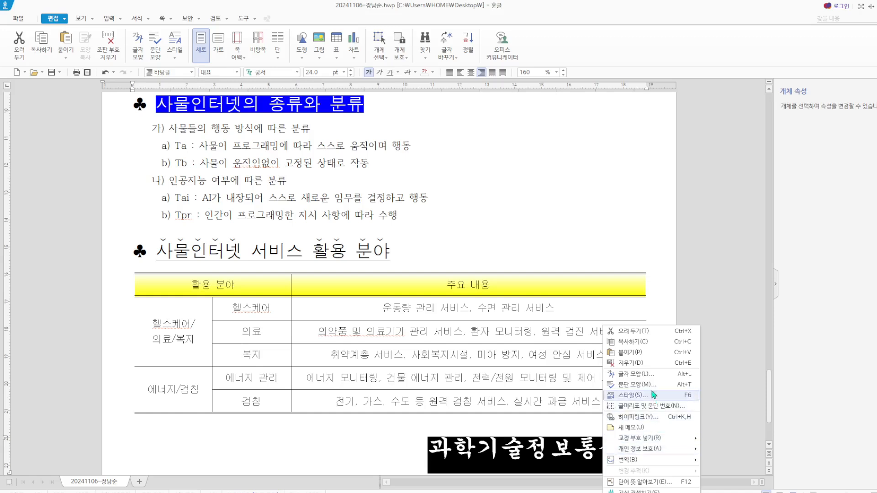
click(646, 376)
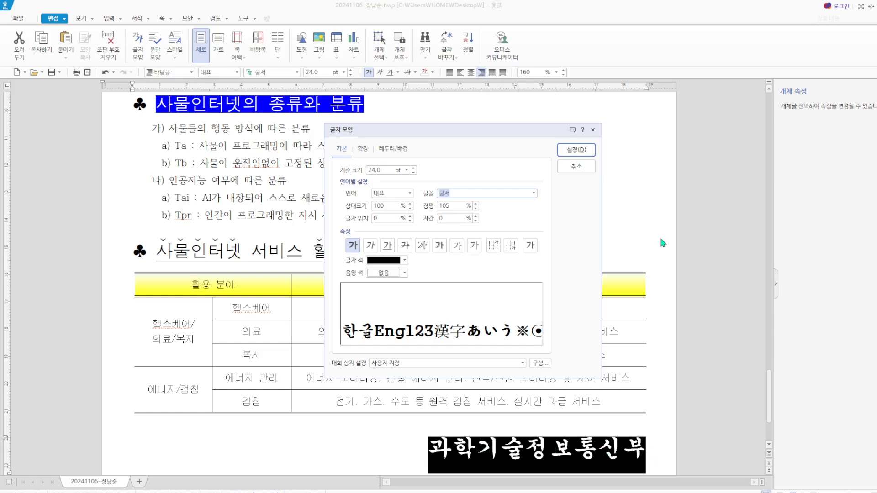
click(592, 131)
key(Escape)
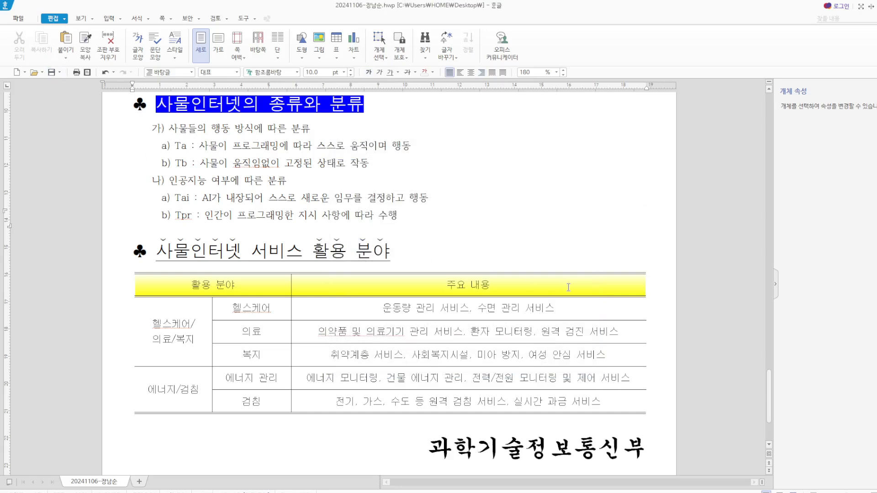
scroll(307, 319, down, 3)
Insert a bookmark named 사물인터넷 just before the page-2 title 새로운 세상을 여는 사물인터넷.
scroll(307, 319, up, 8)
scroll(307, 318, up, 10)
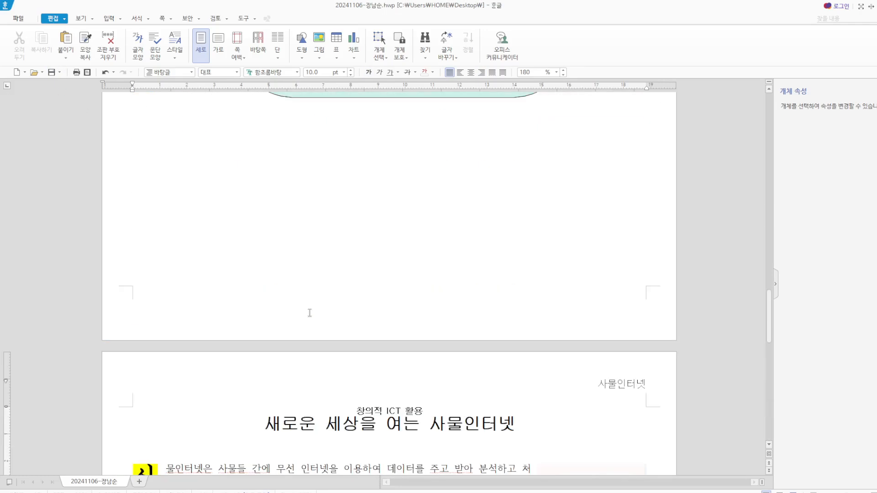
click(266, 427)
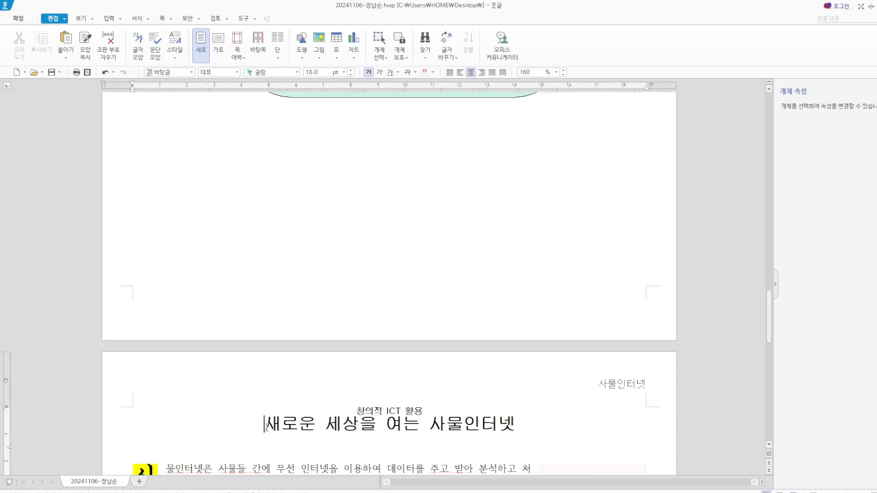
click(120, 19)
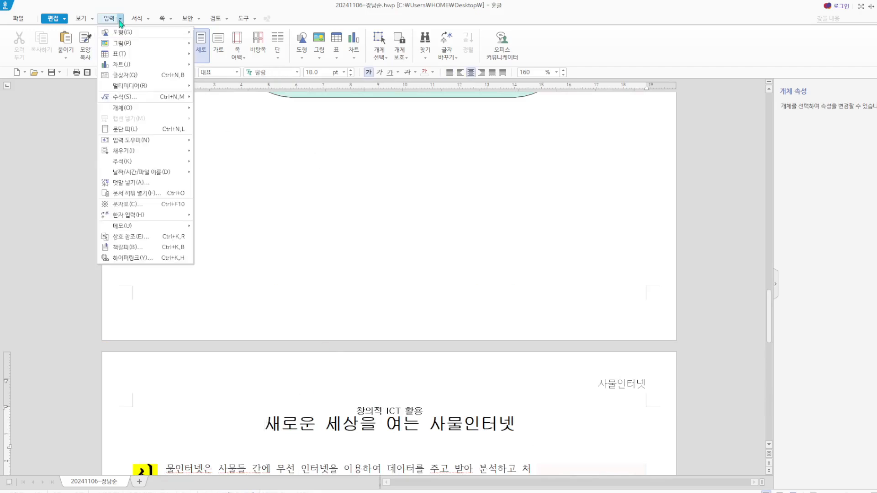
click(157, 247)
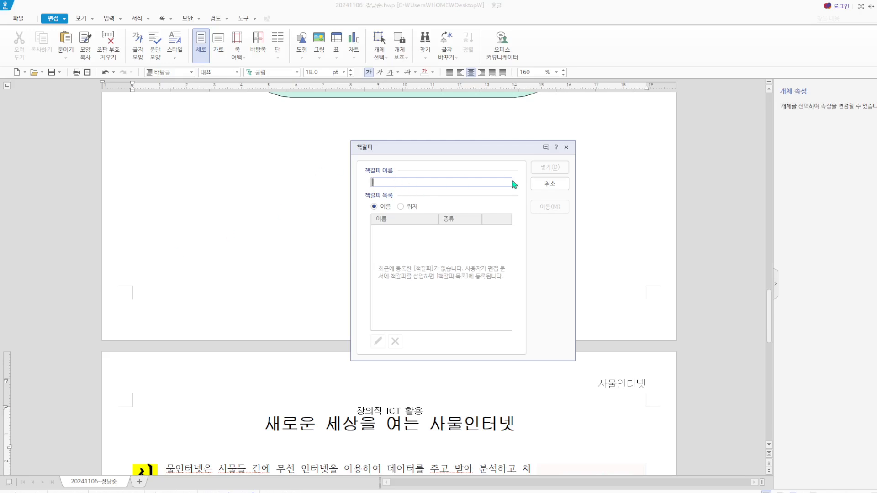
text(사물인터넷)
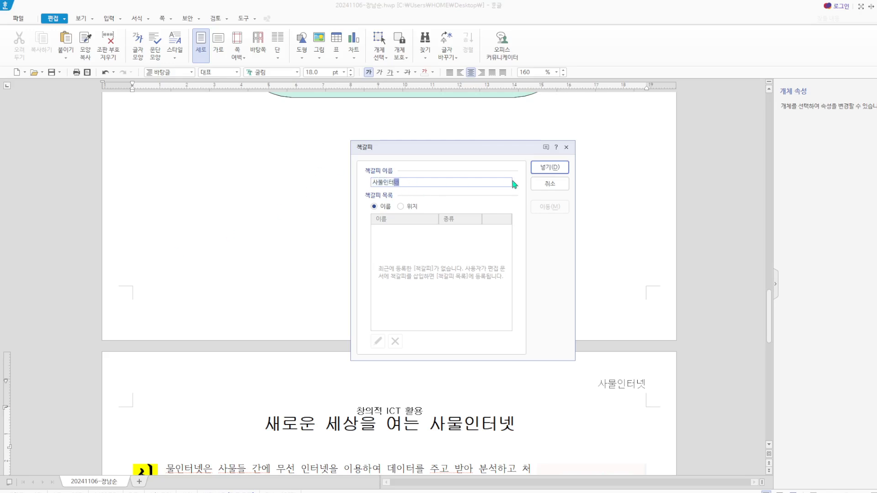
click(550, 168)
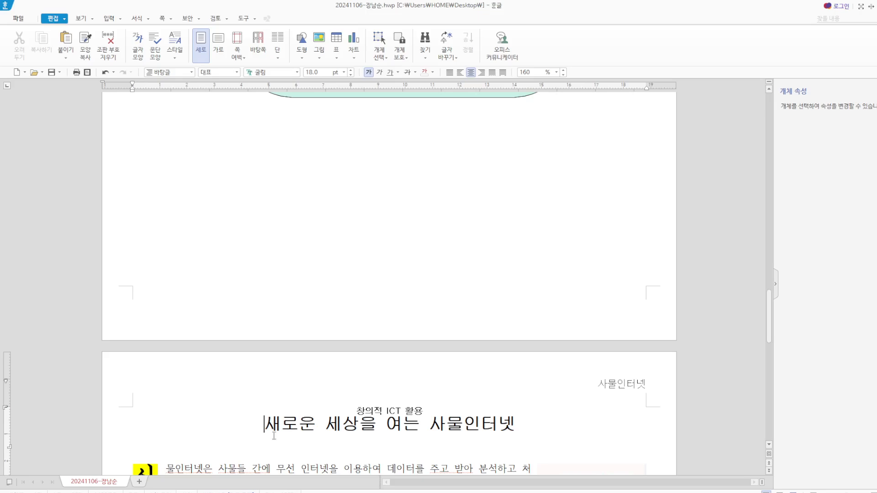
Hyperlink the ABC logo to the 사물인터넷 bookmark and test that it jumps to the title.
scroll(274, 435, up, 20)
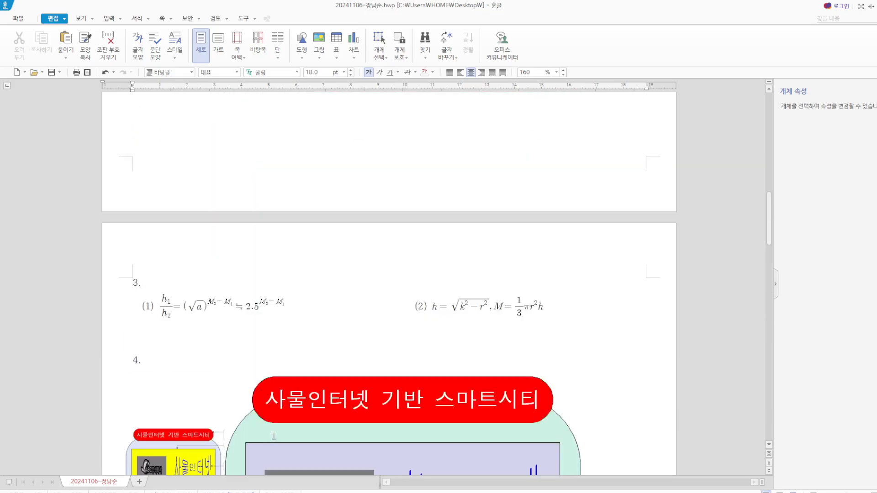
scroll(332, 364, up, 3)
scroll(332, 364, down, 10)
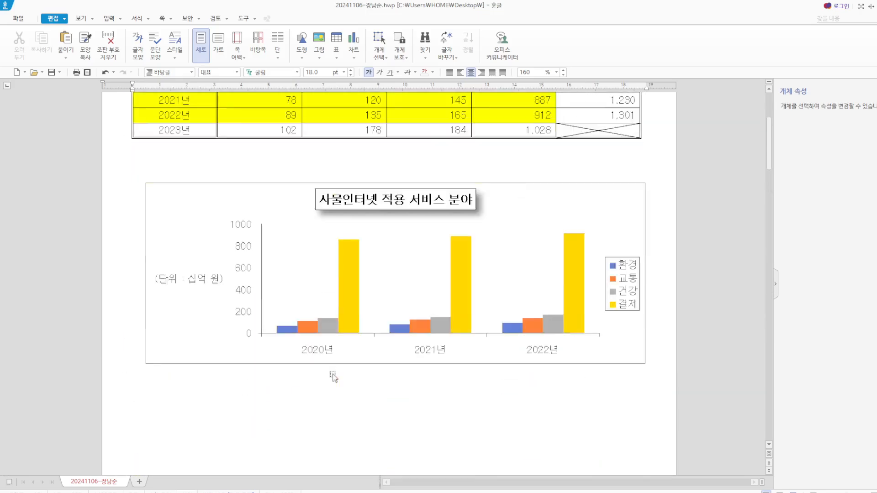
scroll(332, 376, down, 2)
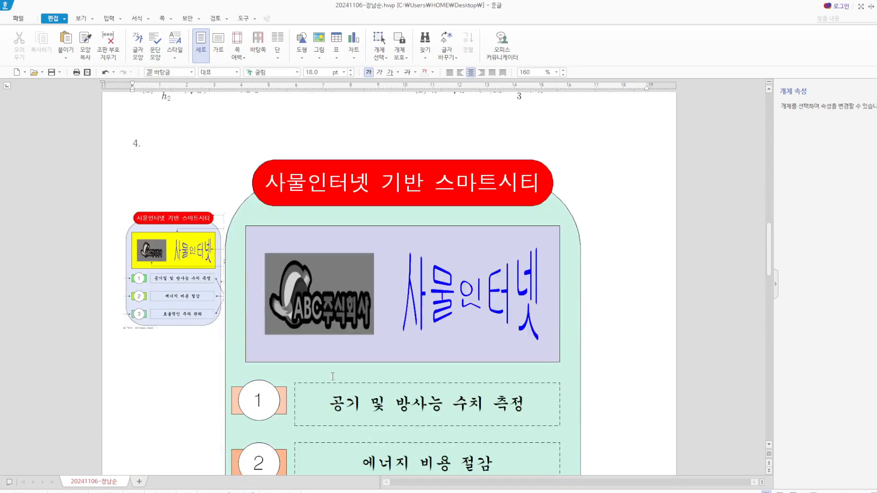
right_click(326, 300)
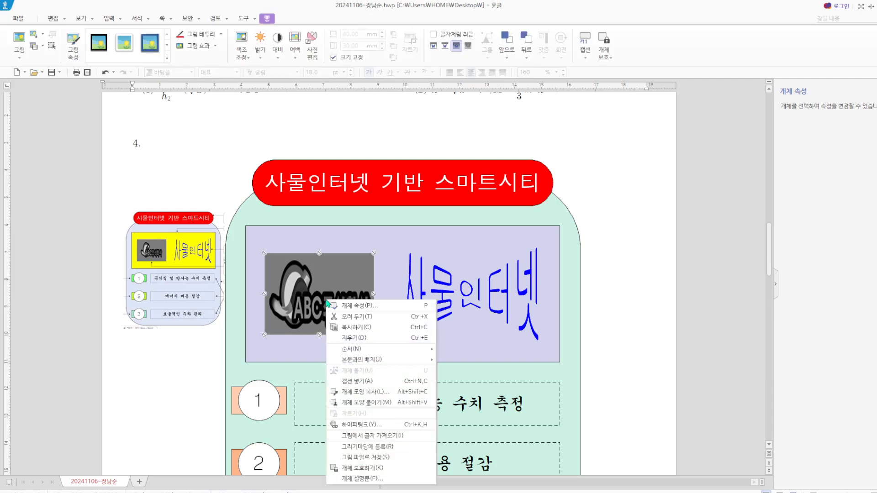
click(384, 424)
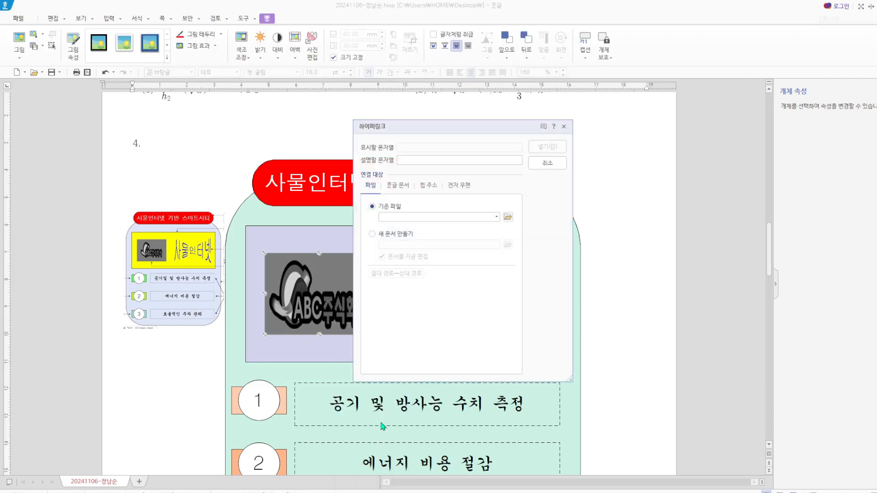
click(397, 188)
click(427, 262)
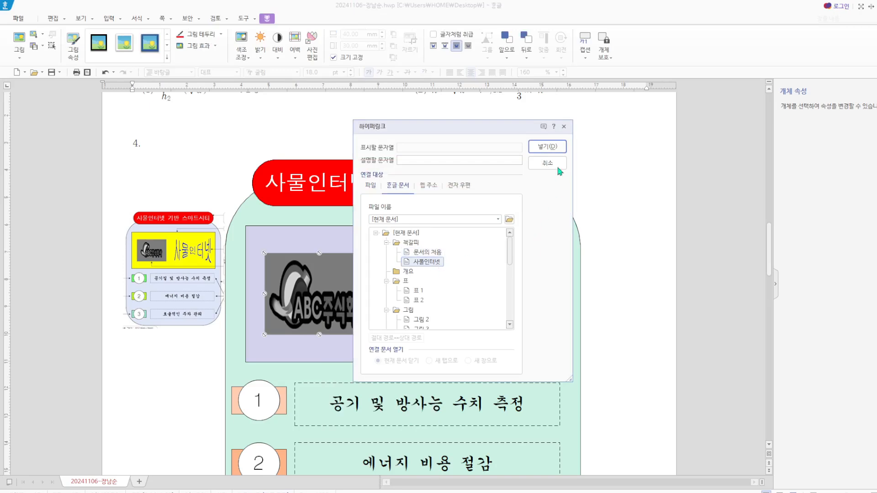
click(550, 146)
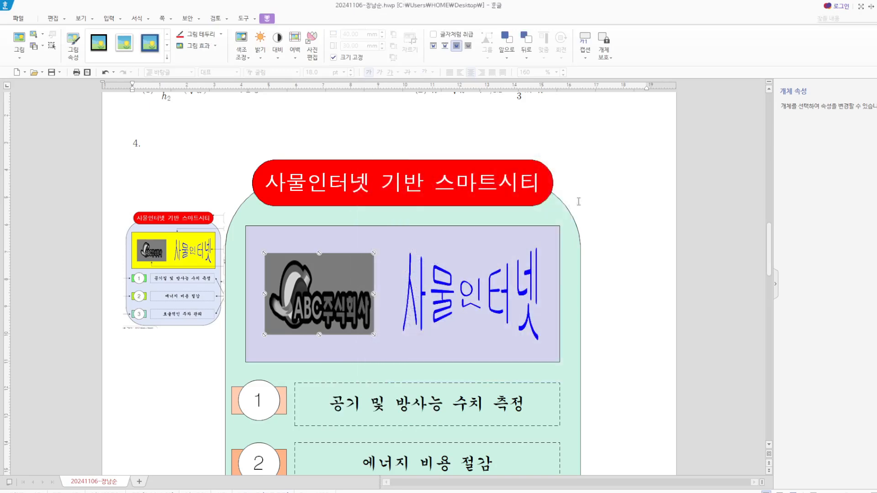
right_click(336, 292)
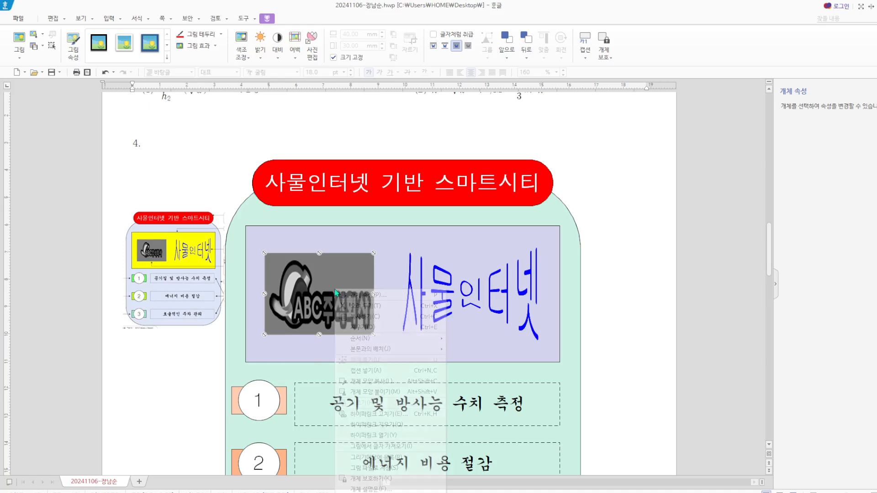
click(396, 435)
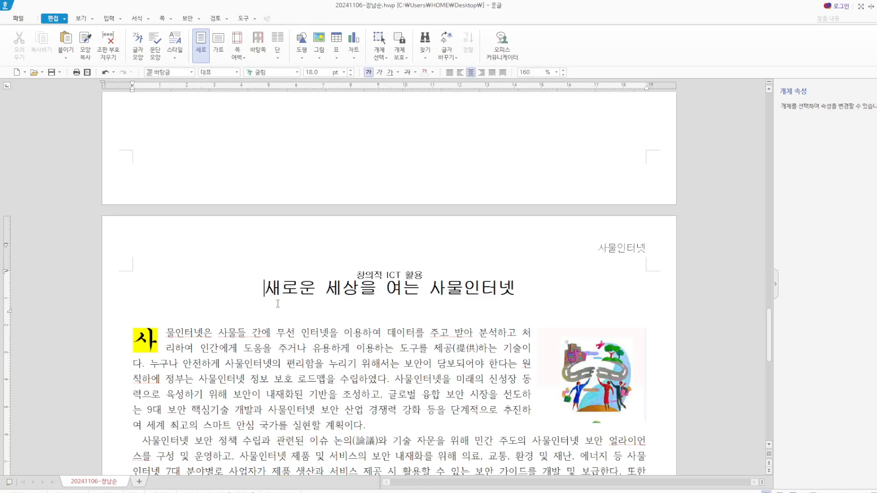
Save the document and insert a footnote after 로드맵 in the body text.
click(52, 72)
scroll(566, 315, down, 3)
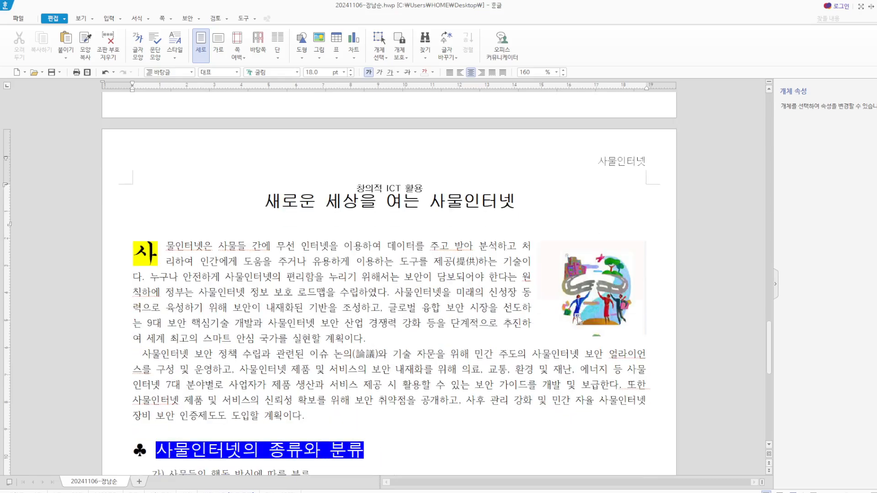
click(327, 296)
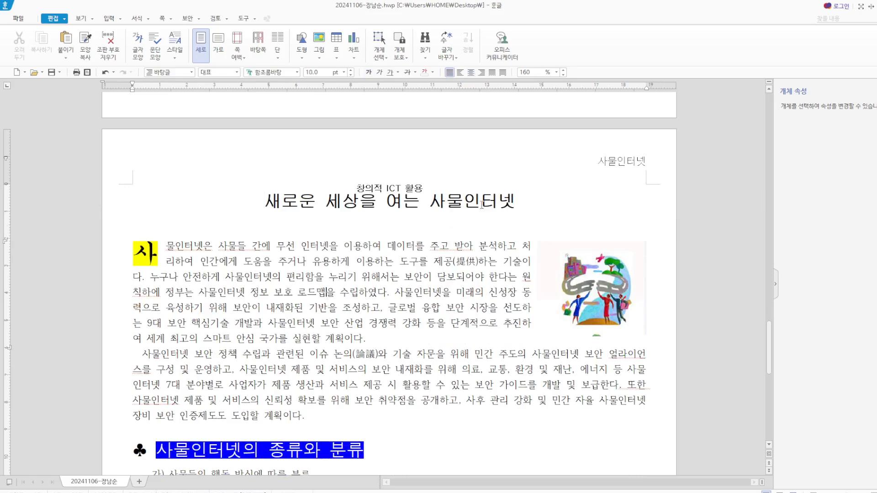
click(119, 21)
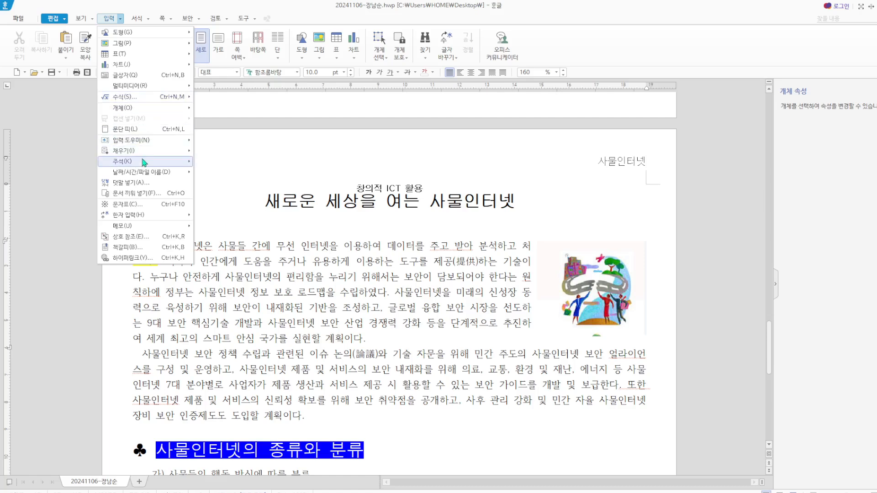
mouse_move(143, 162)
click(219, 162)
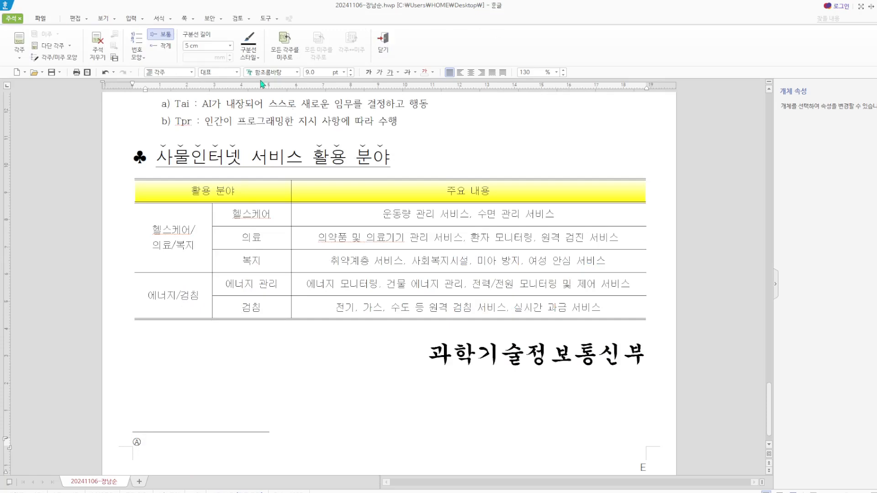
Use Ⓐ,Ⓑ,Ⓒ numbering and write the footnote 어떤 일의 기준과 목표를 만들어 놓은 것.
click(137, 51)
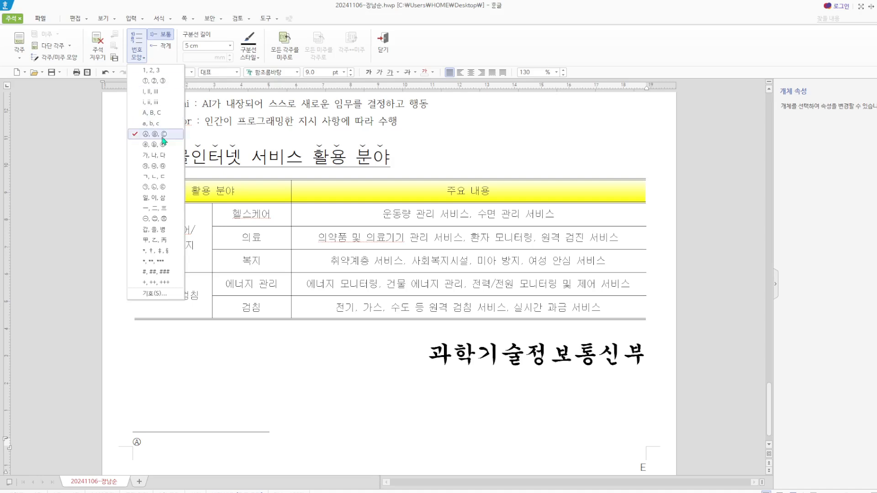
click(185, 438)
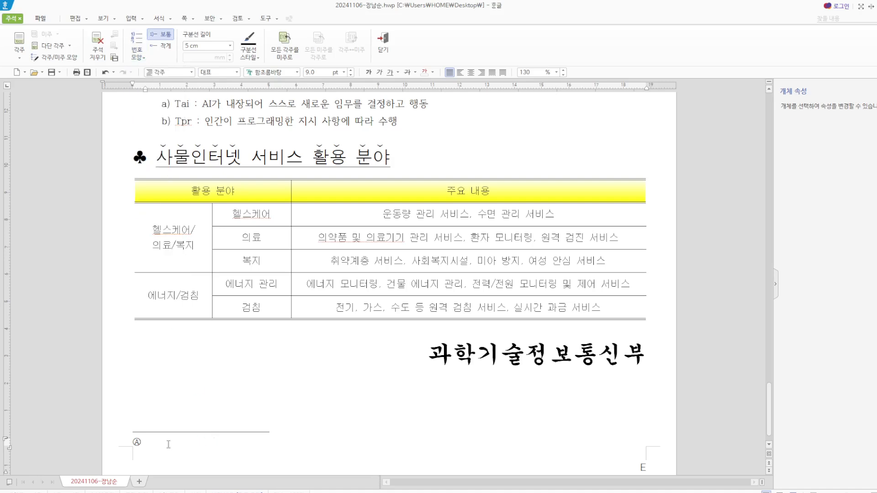
text(ㅇ)
text(떠)
text(ㄴ 일의 기준ㄱ)
text(ㅘ 목표를 만)
text(들어 놓은)
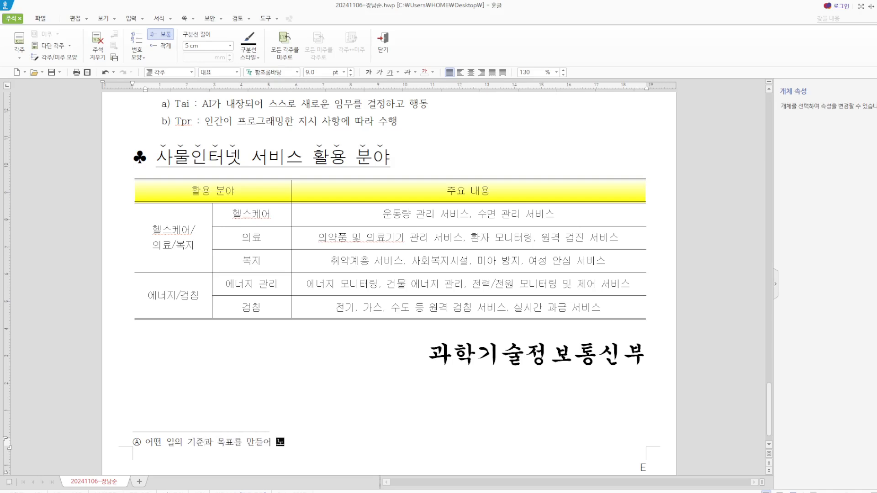
text( 거)
click(381, 39)
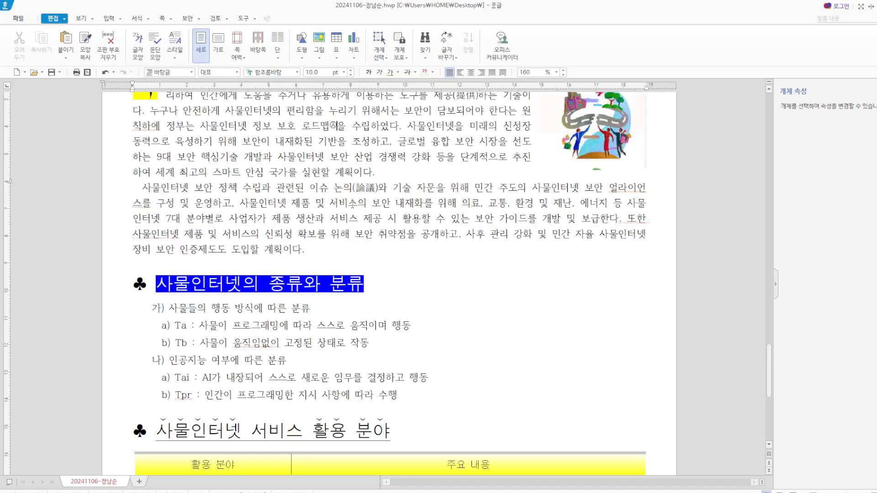
scroll(334, 124, up, 2)
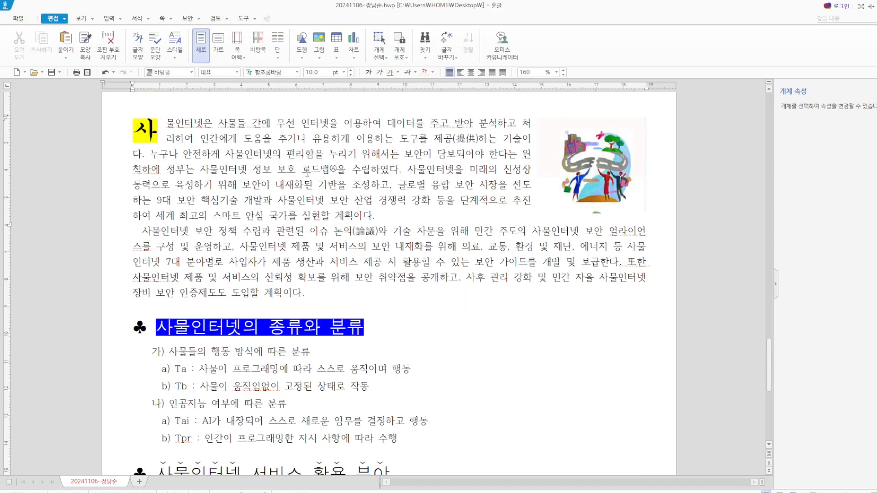
Save the document and bring up the page numbering settings.
click(53, 72)
click(162, 19)
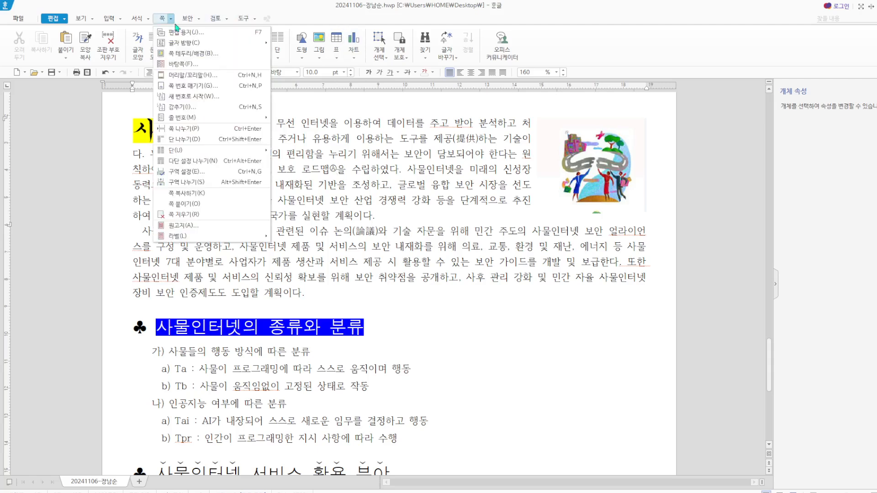
click(204, 86)
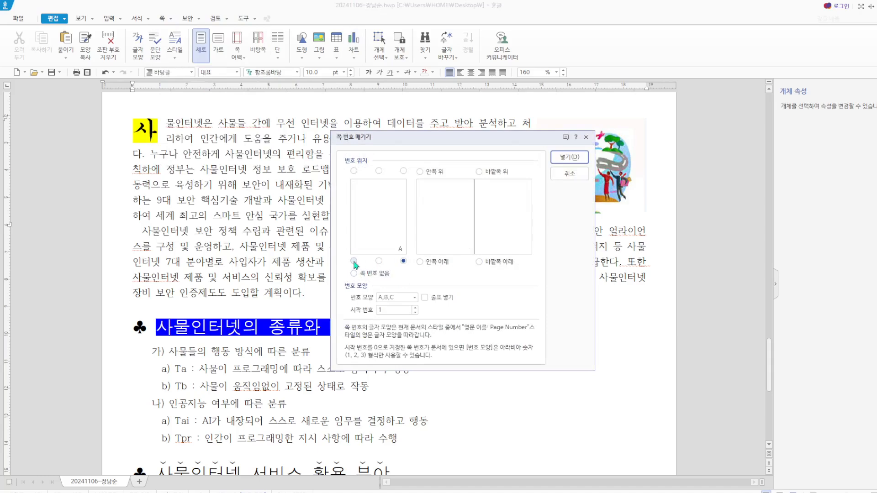
click(415, 298)
click(392, 306)
Put page numbers at the bottom right in A, B, C format without dashes.
click(438, 298)
click(404, 262)
click(425, 298)
click(414, 297)
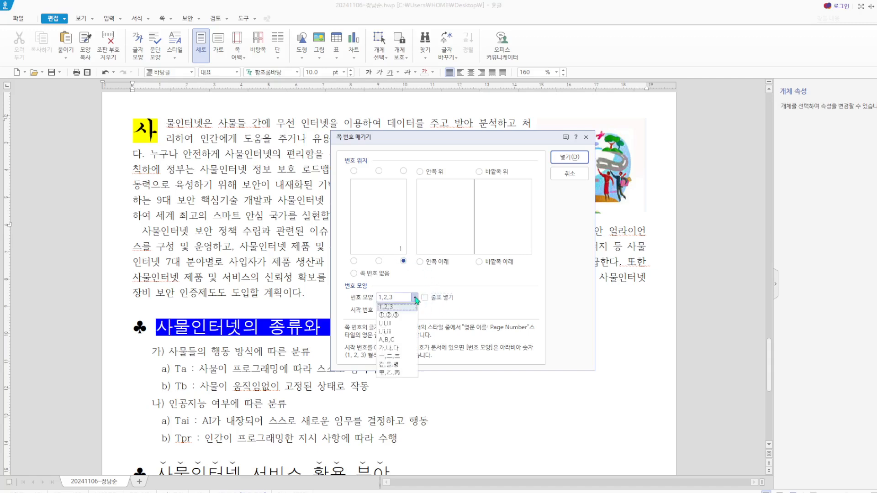
click(396, 342)
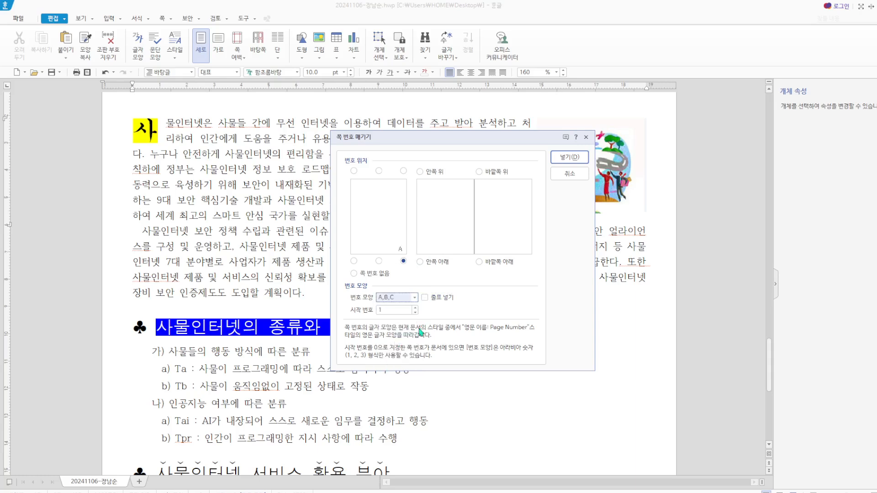
click(570, 157)
scroll(654, 284, down, 8)
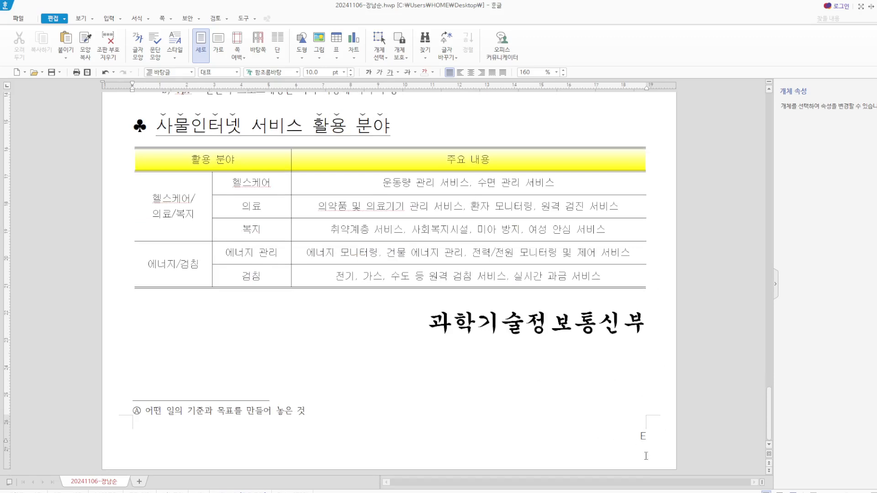
click(172, 23)
click(204, 99)
click(441, 284)
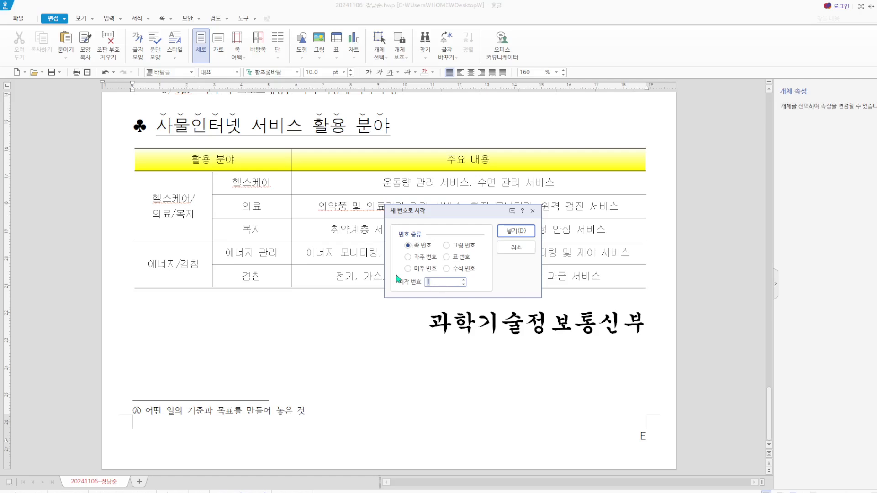
click(504, 247)
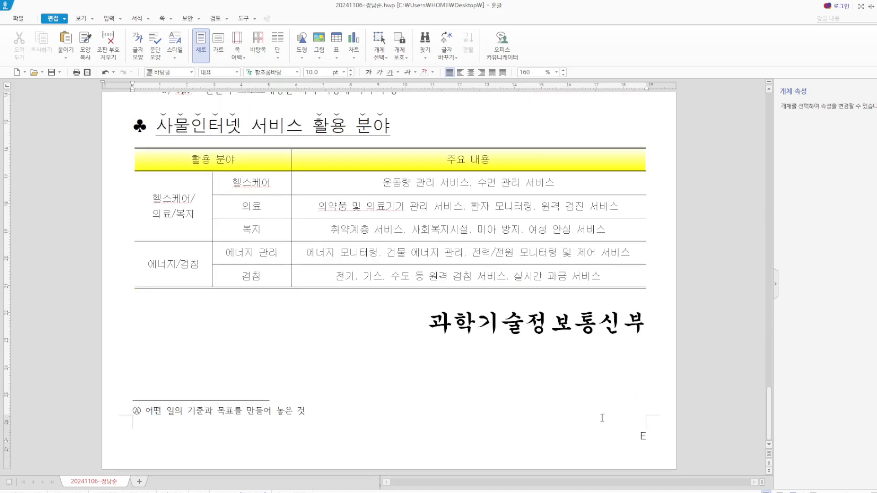
click(52, 72)
scroll(215, 222, up, 4)
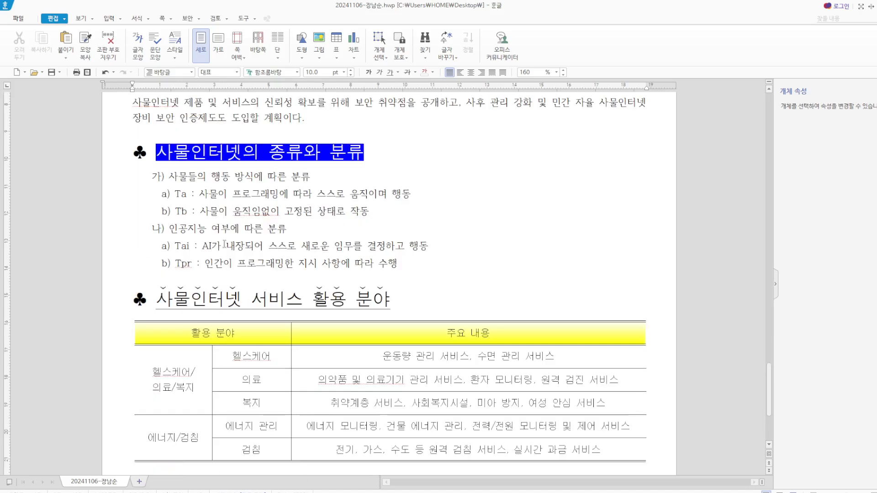
Start a new blank document at 18 pt and type 사물들.
click(140, 481)
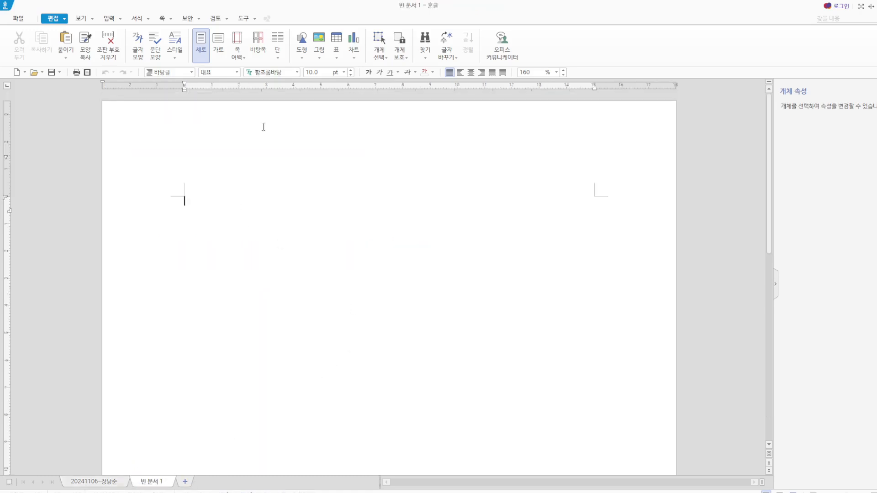
click(344, 74)
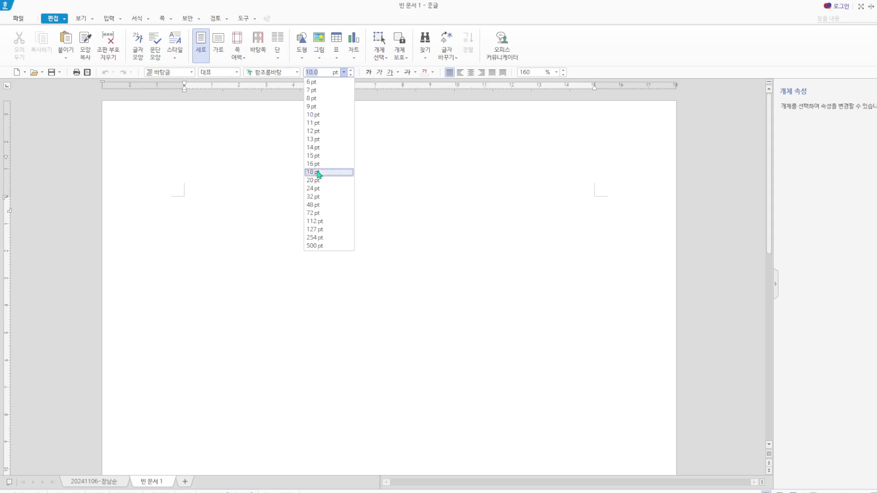
click(320, 175)
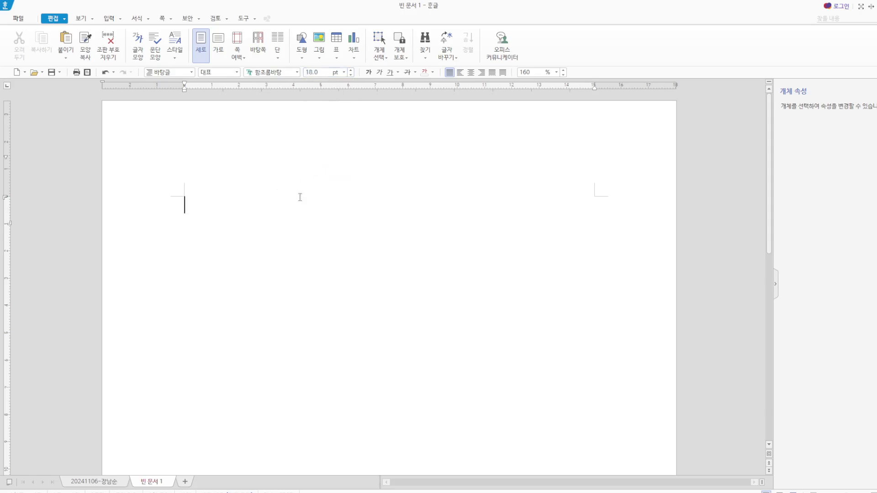
text(사물들)
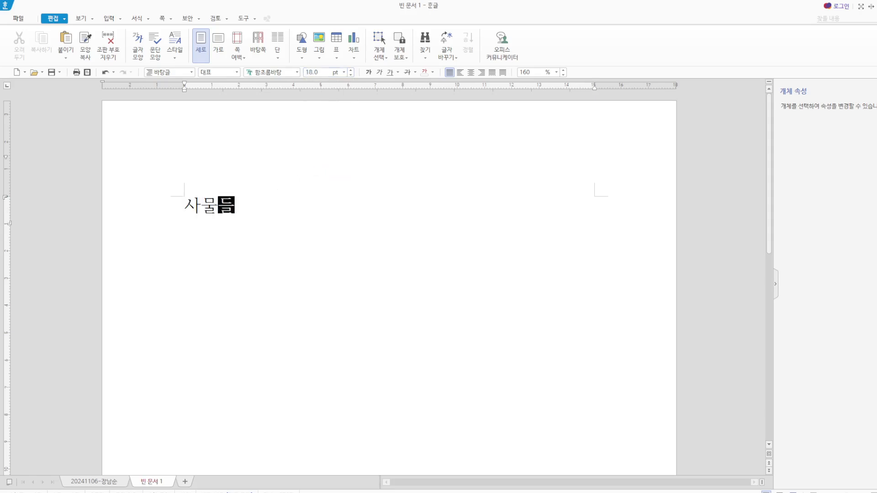
key(Return)
Type Ta, Tb, 인공지으, Tai and Tpr on separate lines.
text(Ta)
key(Return)
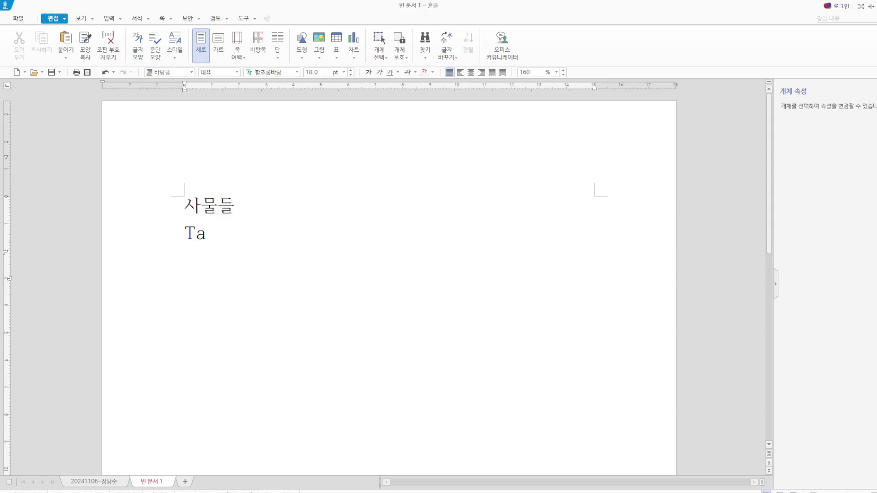
text(Tb)
key(Return)
text(인공지으)
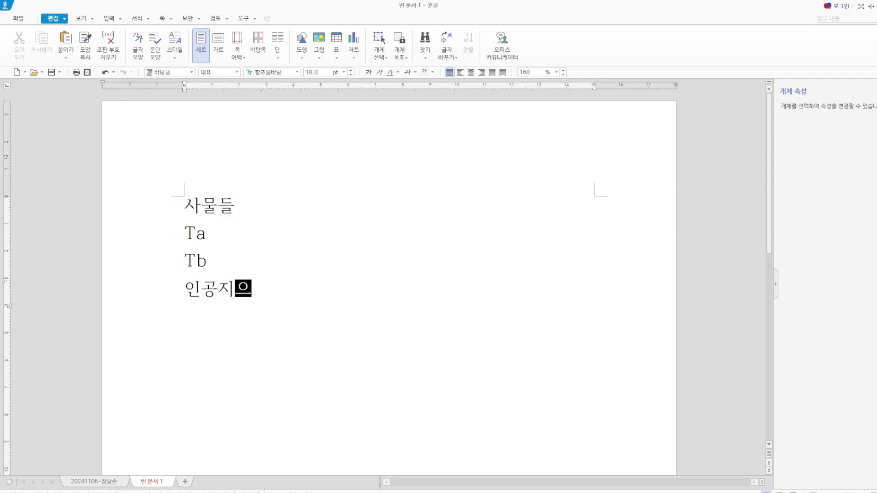
key(Return)
text(ㅆ)
key(BackSpace)
text(Tai)
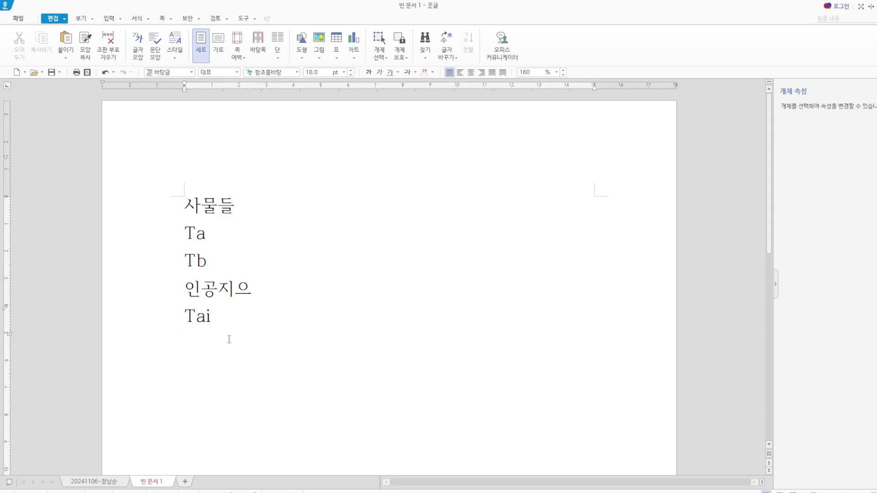
key(Return)
text(Tpr)
Select all six lines and shrink the window, moving it to the right beside Explorer.
drag(185, 203, 265, 341)
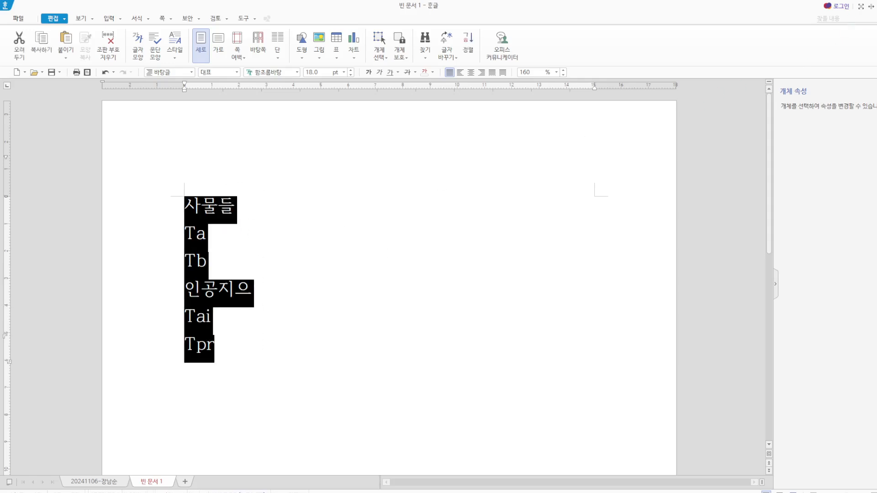
click(876, 6)
drag(459, 28, 710, 29)
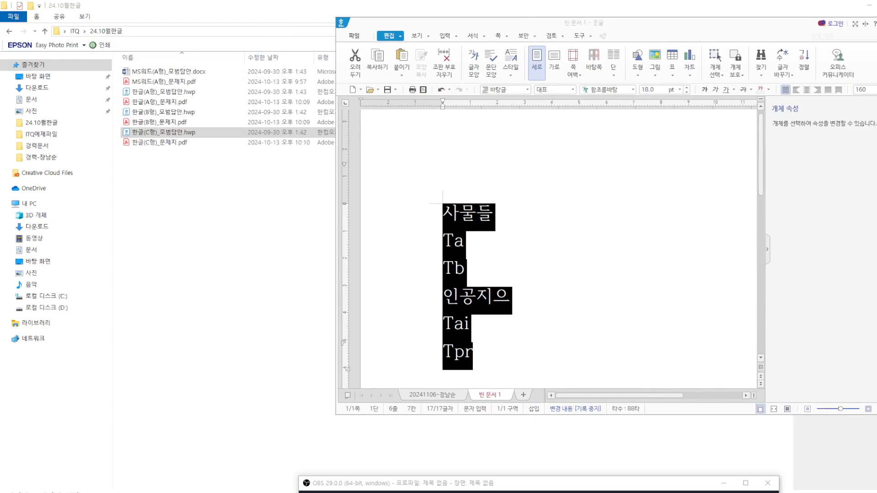
Close the 24.10월한글 File Explorer window.
key(super+Down)
key(alt+Tab)
click(176, 16)
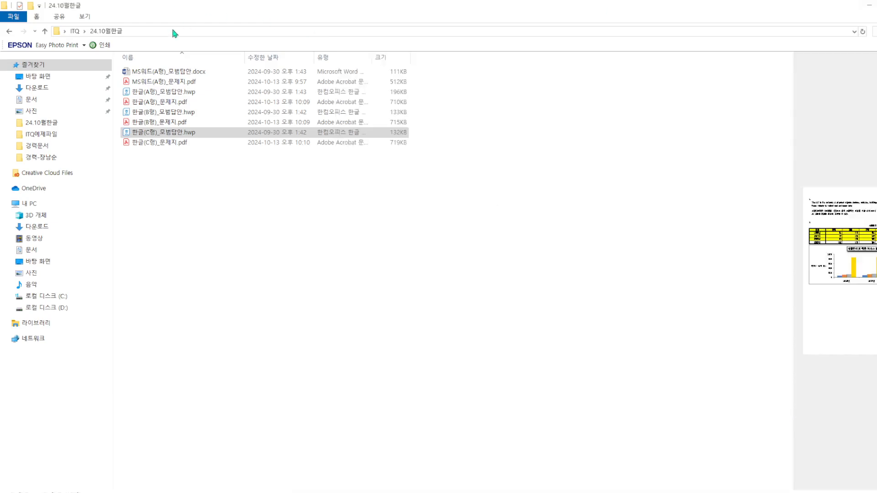
drag(173, 8, 168, 78)
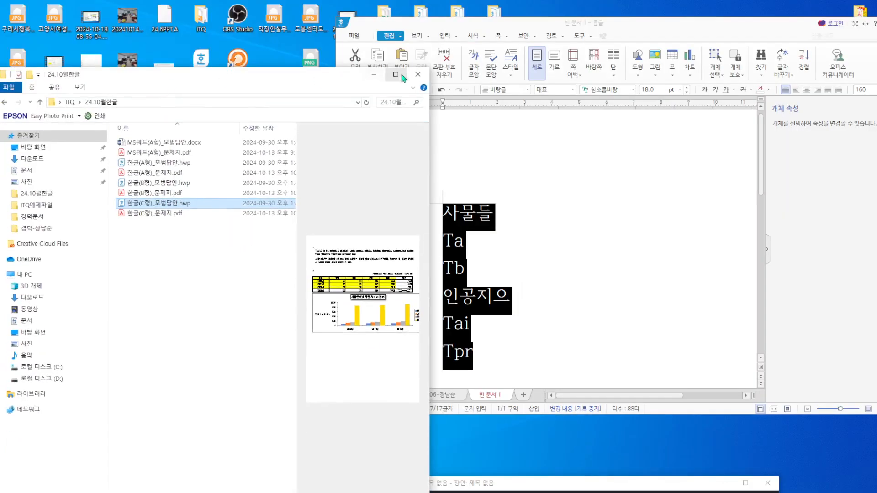
click(418, 74)
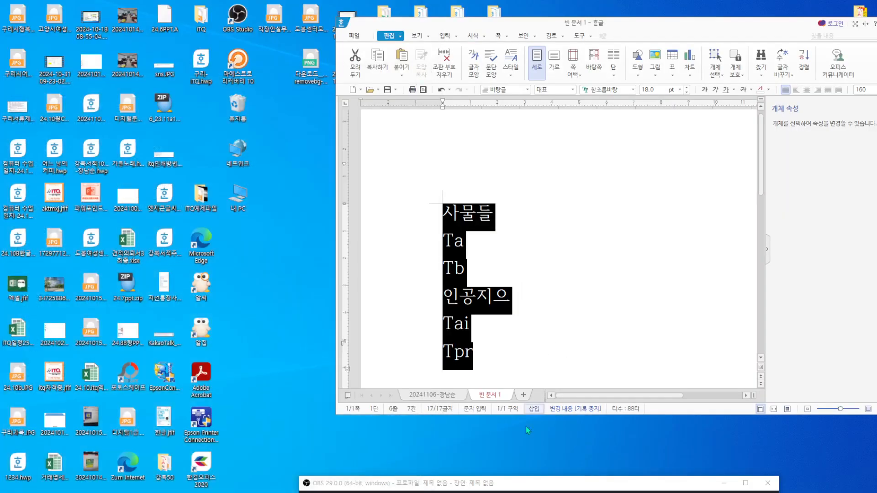
Check the exam answer document, then return to the 빈 문서 1 word list.
click(521, 492)
click(521, 492)
click(430, 395)
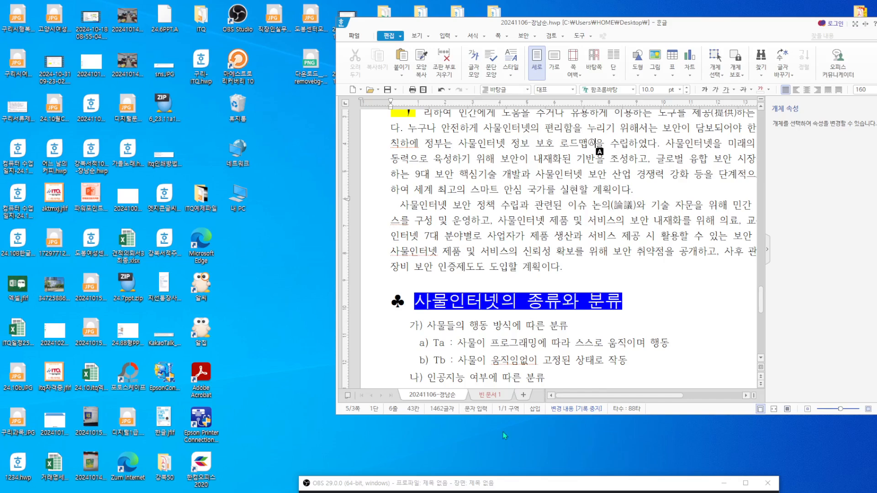
click(488, 399)
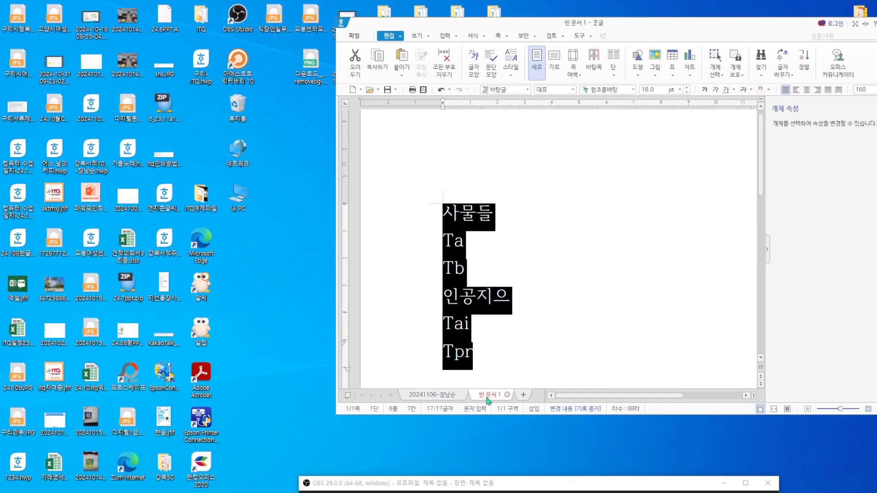
Choose the 가) a) (1) (가) paragraph numbering style for the six lines and customise it.
right_click(461, 294)
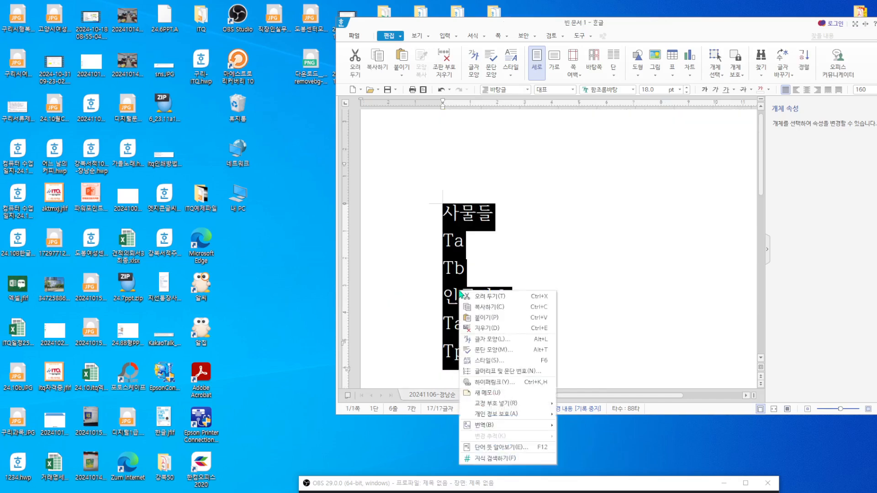
click(532, 372)
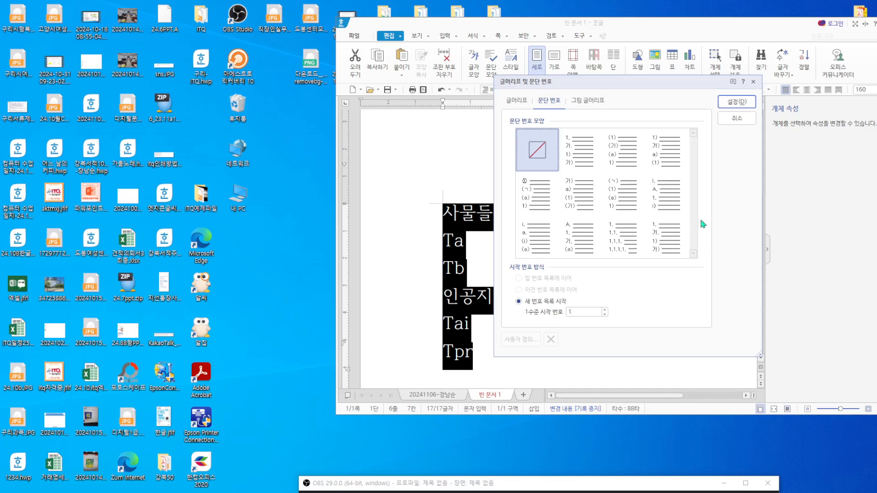
click(578, 200)
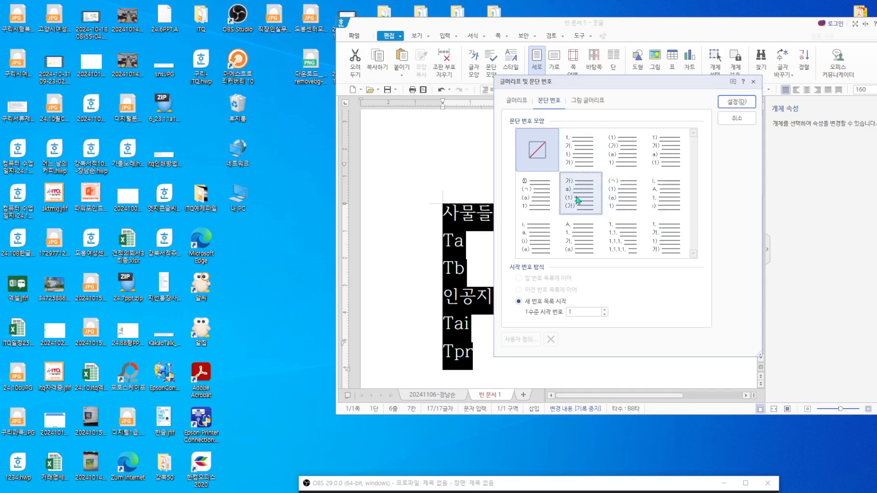
click(578, 200)
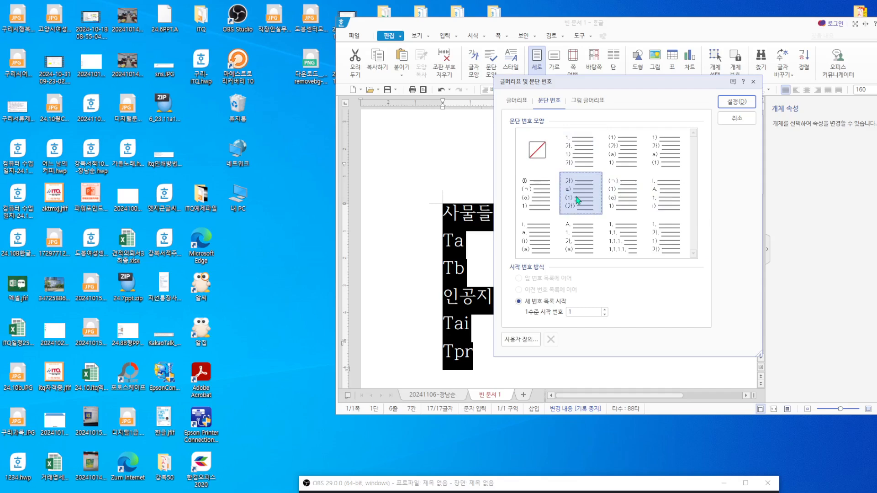
click(519, 346)
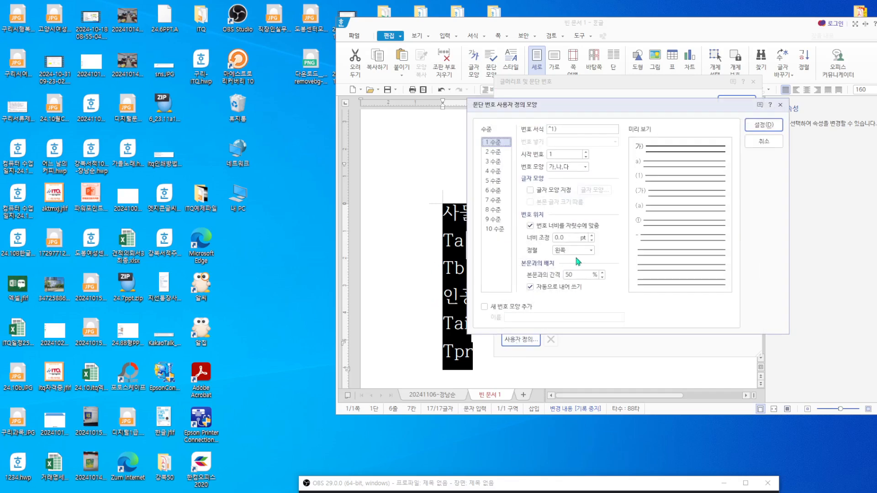
Give level-1 numbers a width of 20 with right alignment.
drag(568, 237, 533, 241)
text(20)
click(591, 250)
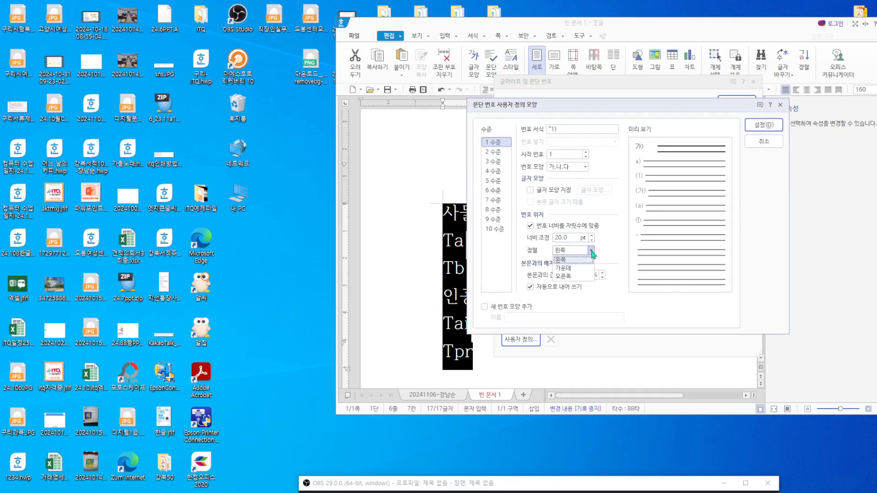
click(578, 276)
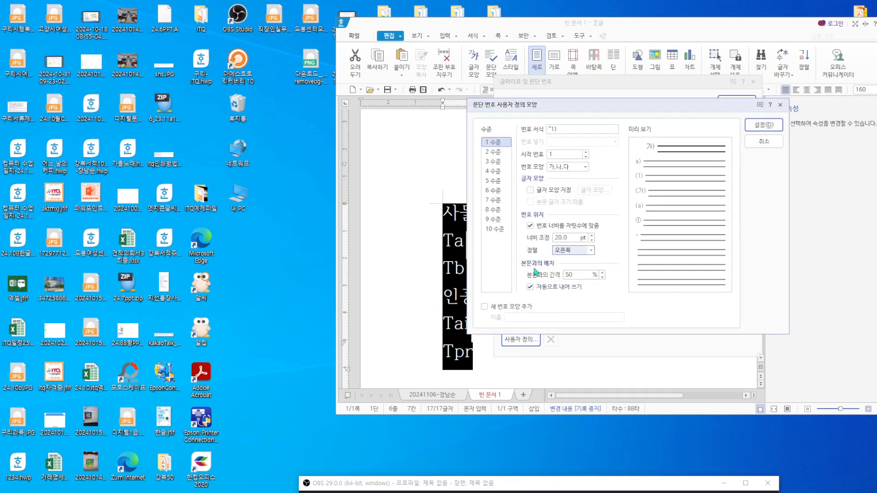
Give level-2 numbers a width of 30 with right alignment, then apply the numbering.
click(498, 151)
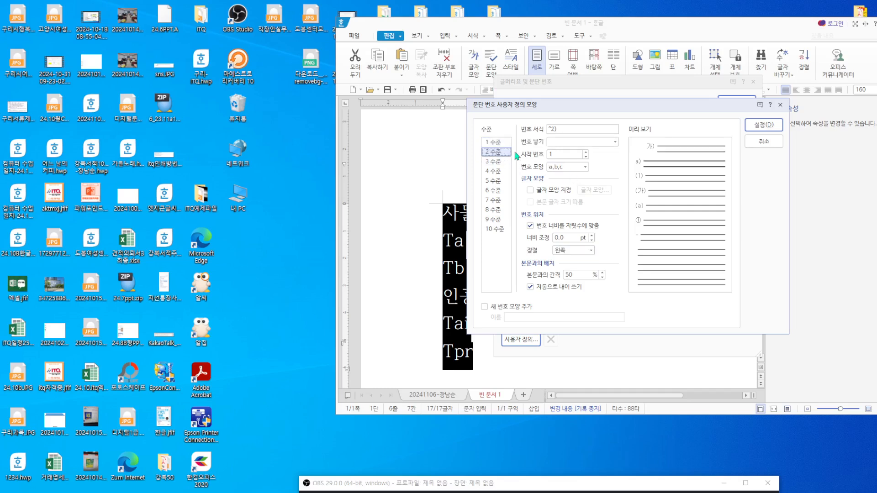
double_click(569, 240)
text(30)
click(591, 250)
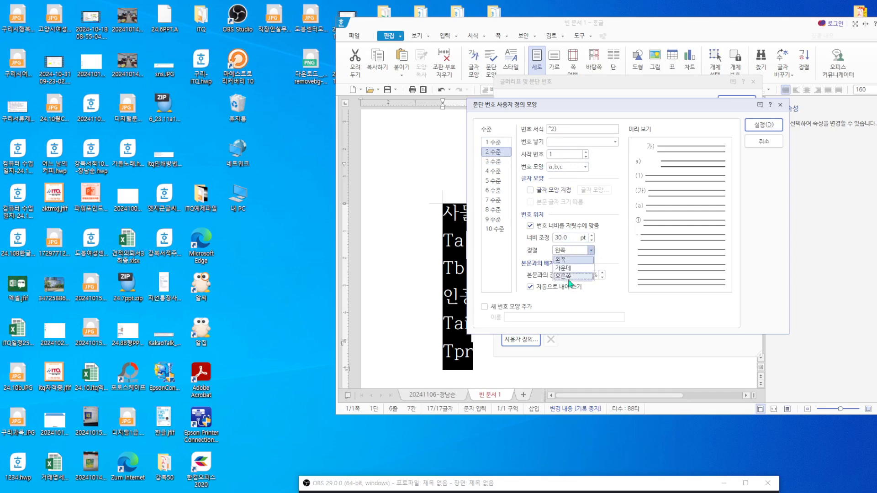
click(571, 277)
click(770, 129)
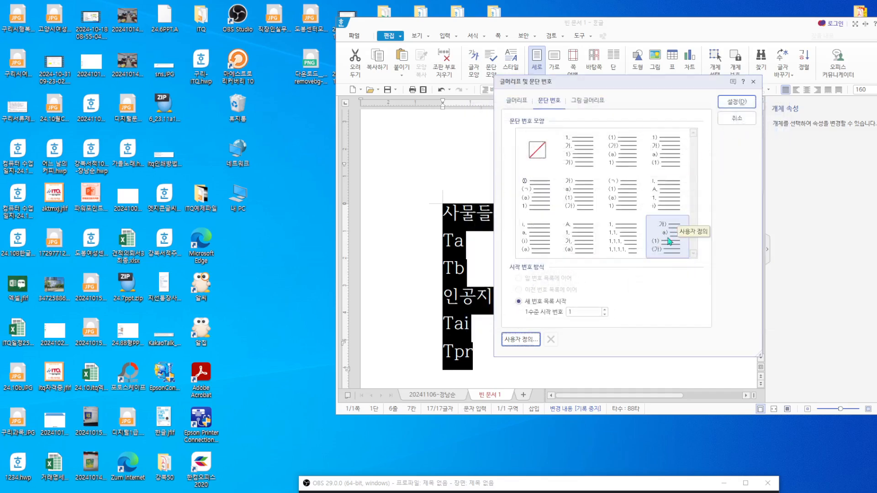
click(736, 102)
Demote Ta/Tb and Tai/Tpr one level so they become a) and b) sub-items.
click(607, 253)
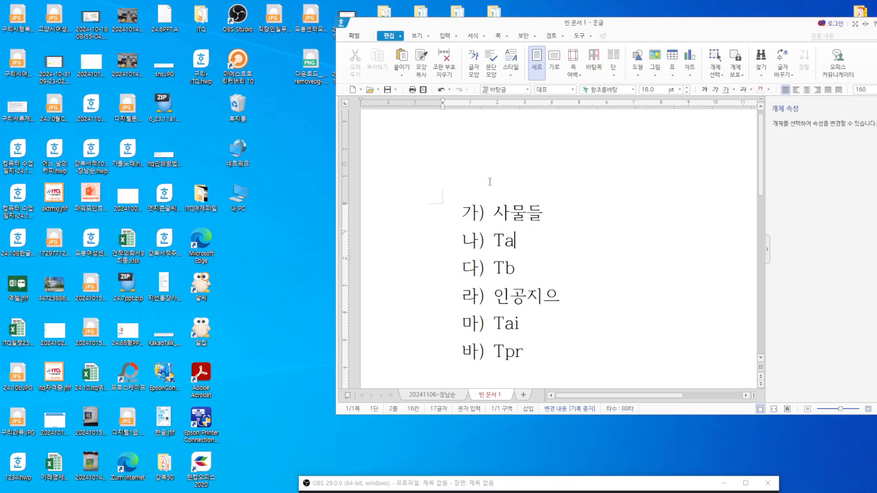
key(Home)
key(shift+End)
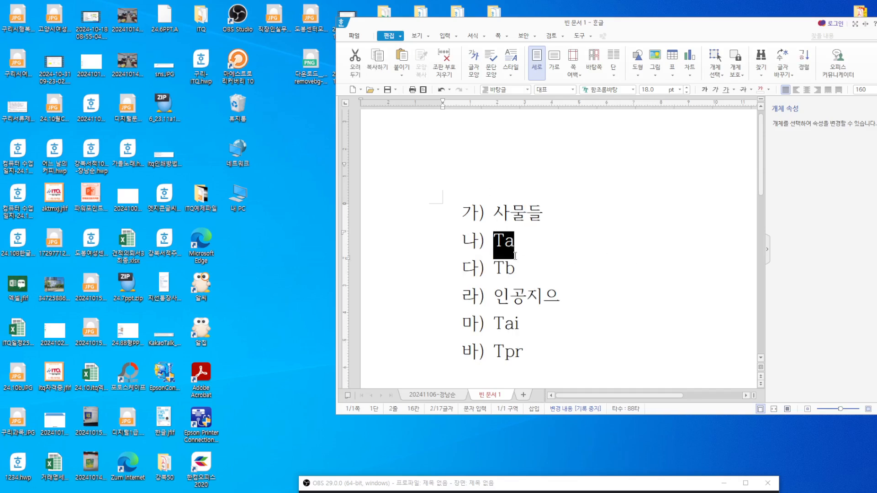
key(shift+Down)
click(473, 36)
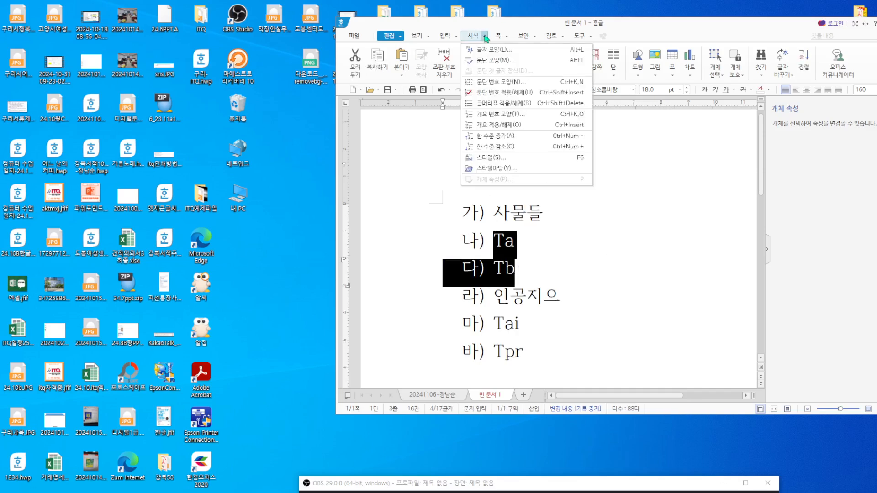
click(496, 147)
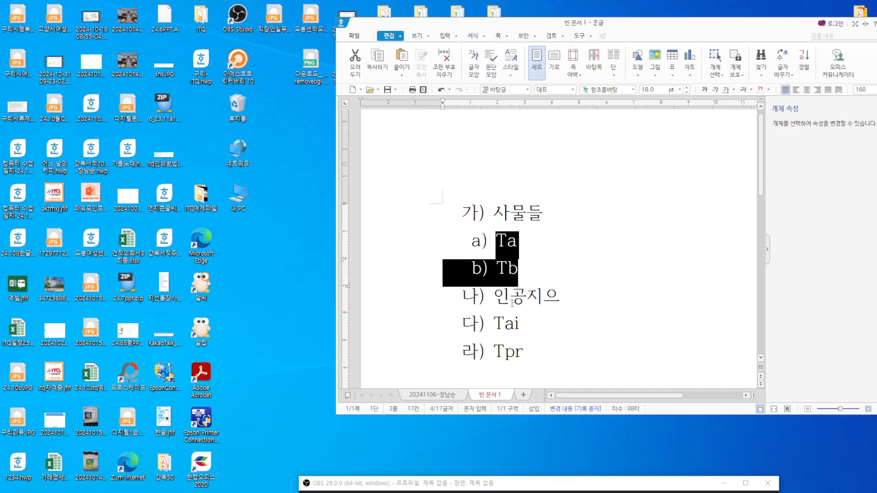
drag(491, 324, 535, 350)
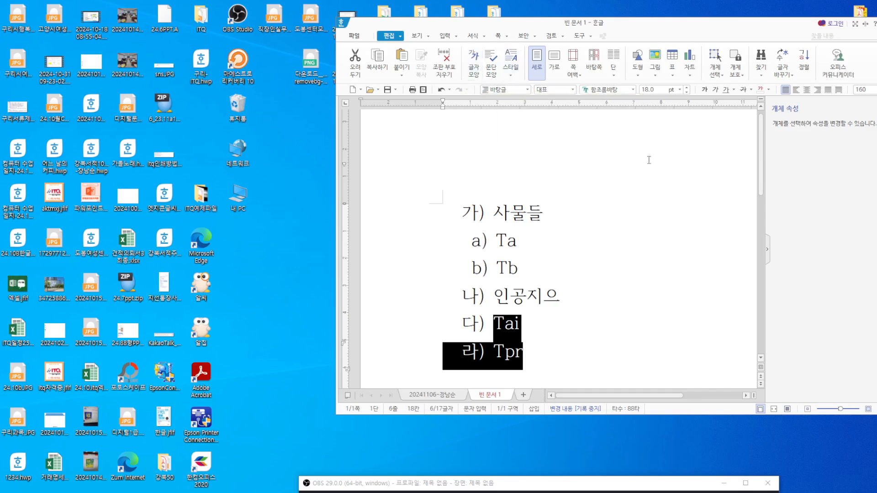
click(477, 36)
click(506, 146)
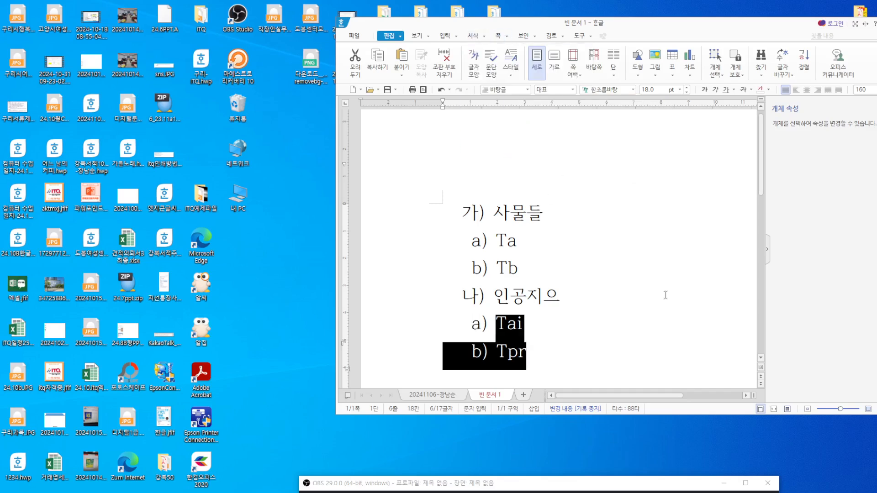
Select the whole list from 사물들 to Tpr and open its paragraph shape settings.
click(650, 325)
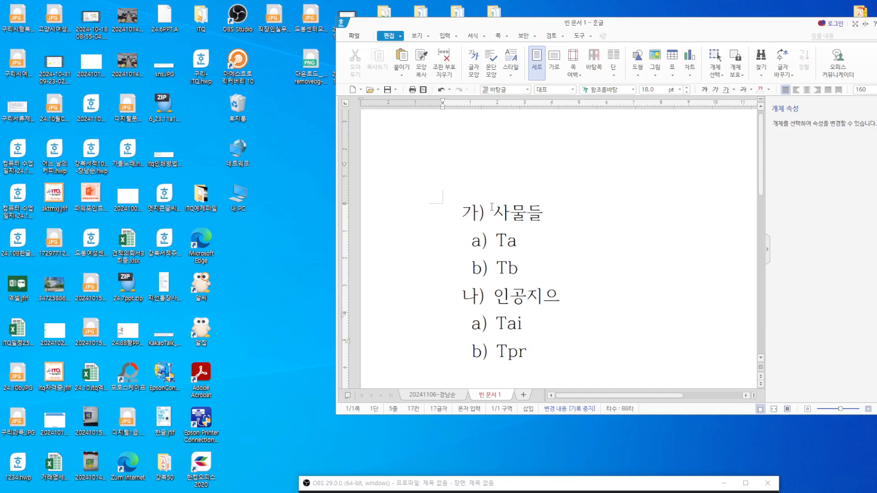
drag(493, 212, 562, 364)
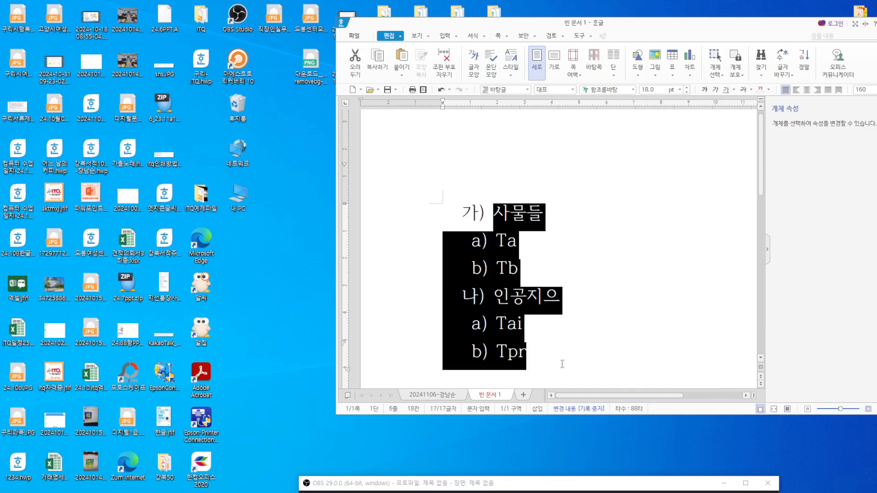
right_click(487, 277)
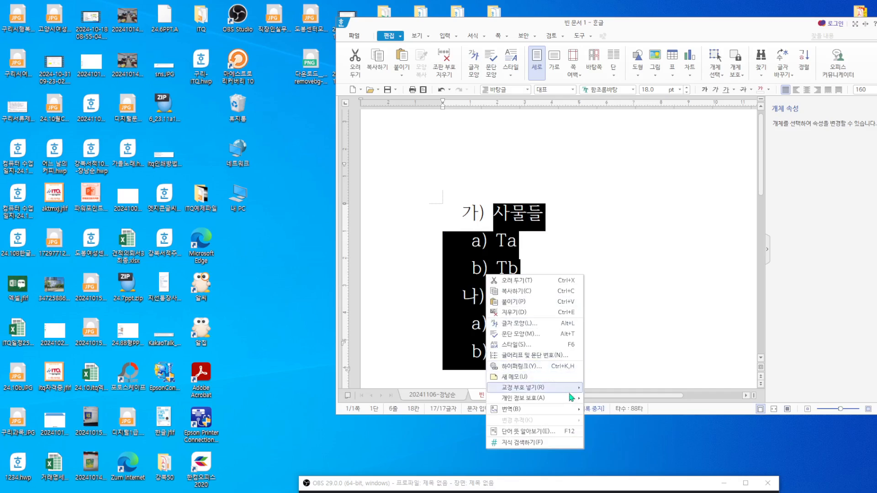
click(518, 333)
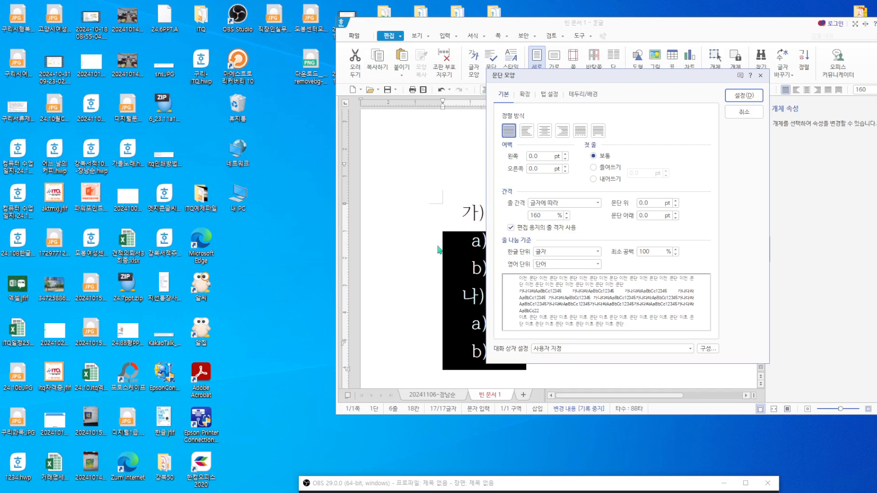
Change the list's line spacing from 160% to 180%, then return to the 20241106 document.
double_click(547, 217)
text(180)
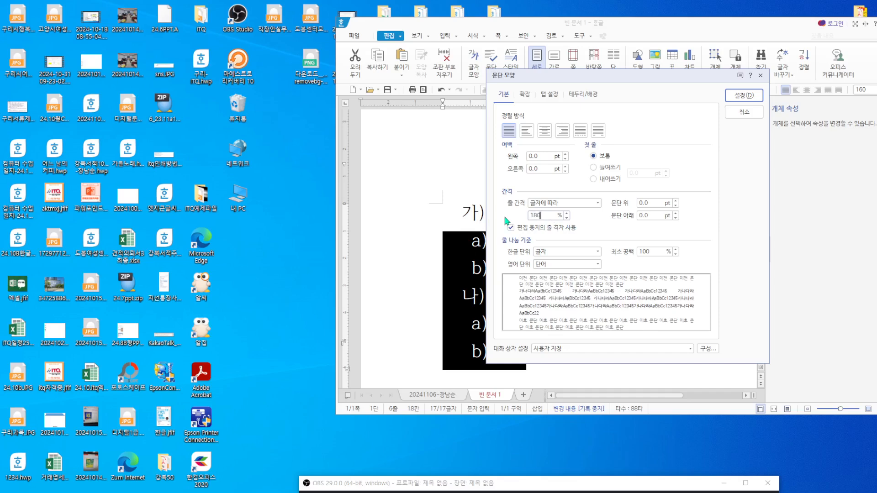
key(Return)
click(693, 259)
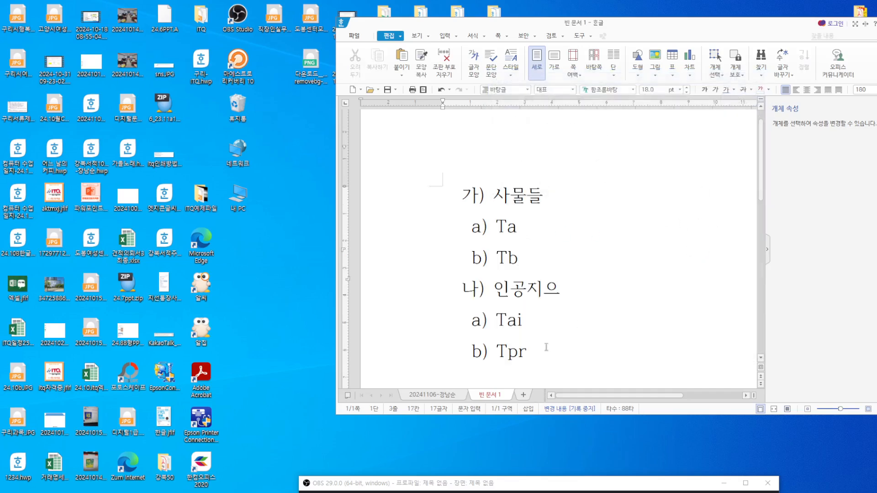
click(424, 395)
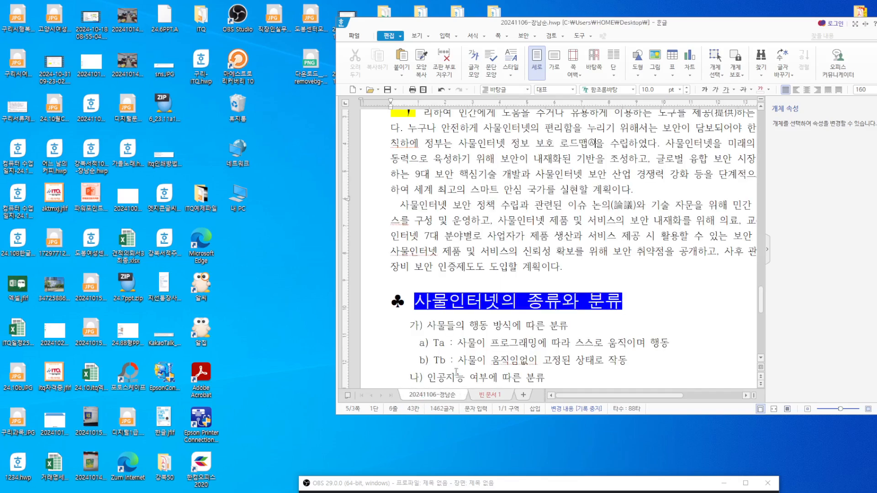
Inspect the exam's classification list paragraph and numbering settings without changing them.
scroll(471, 306, down, 3)
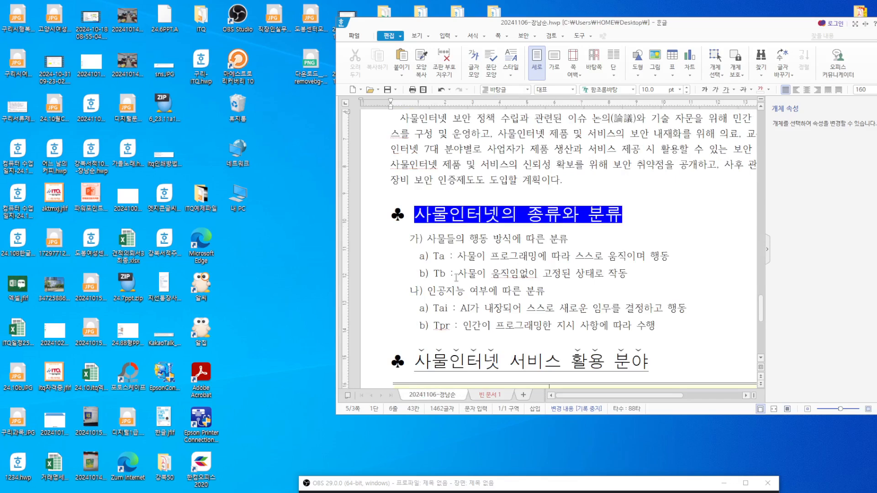
drag(428, 238, 707, 334)
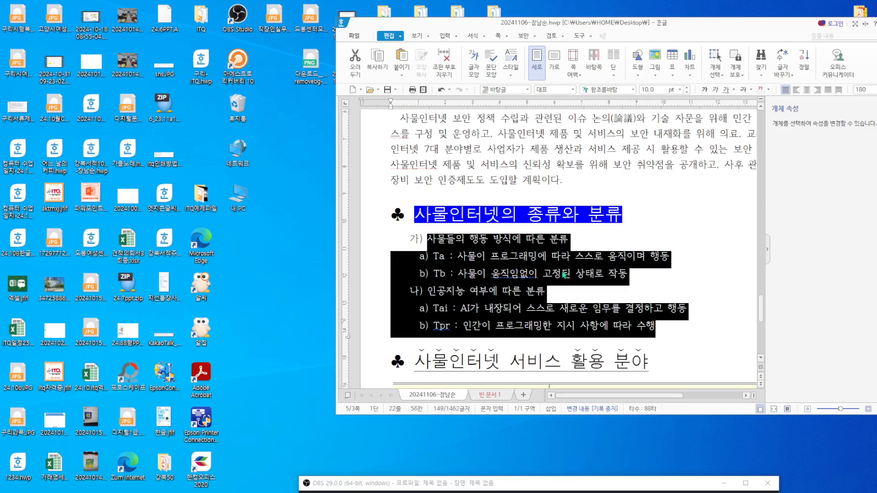
right_click(514, 260)
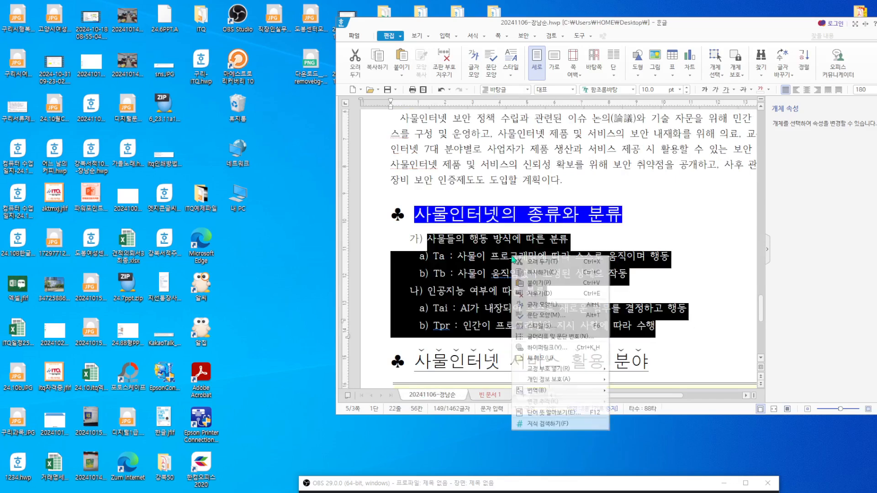
click(550, 315)
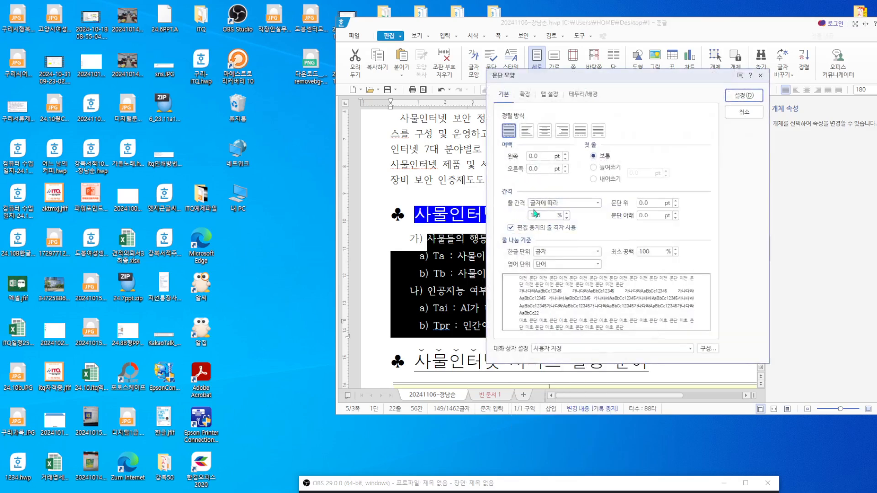
click(760, 75)
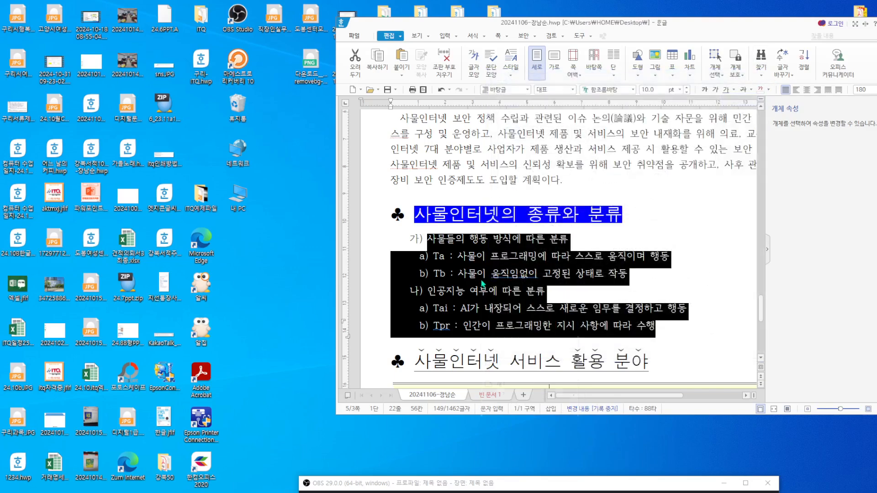
right_click(481, 283)
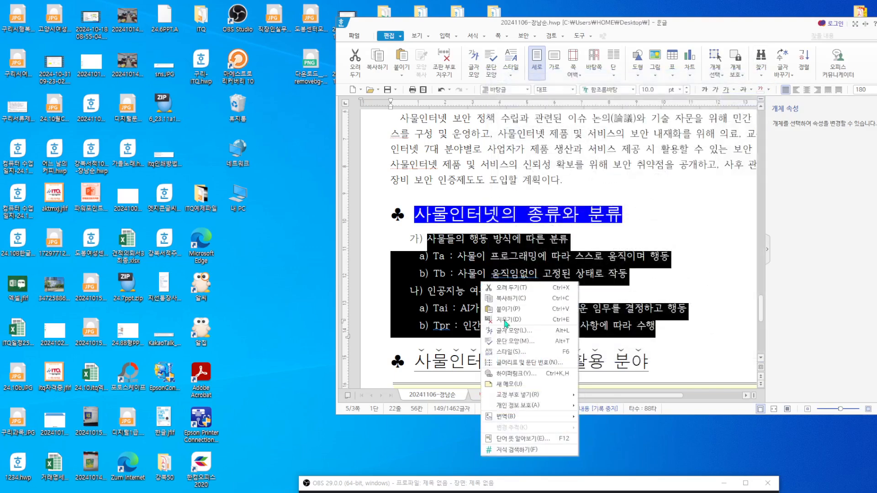
click(537, 363)
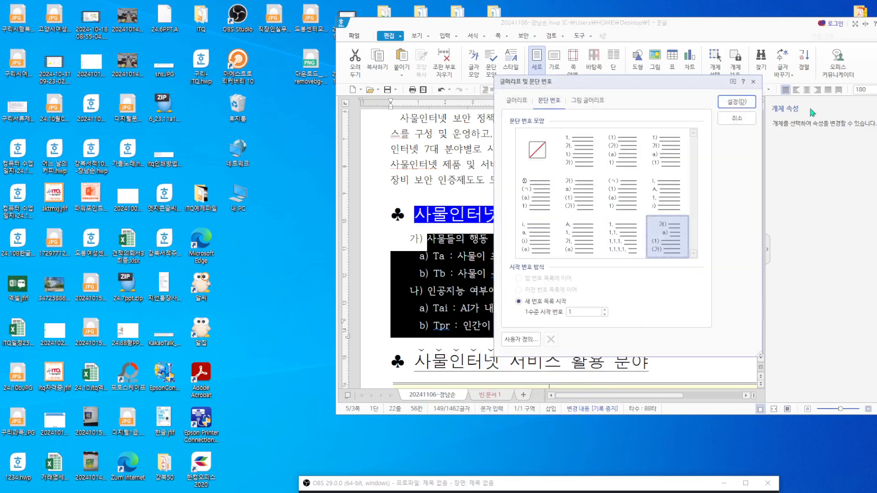
click(754, 81)
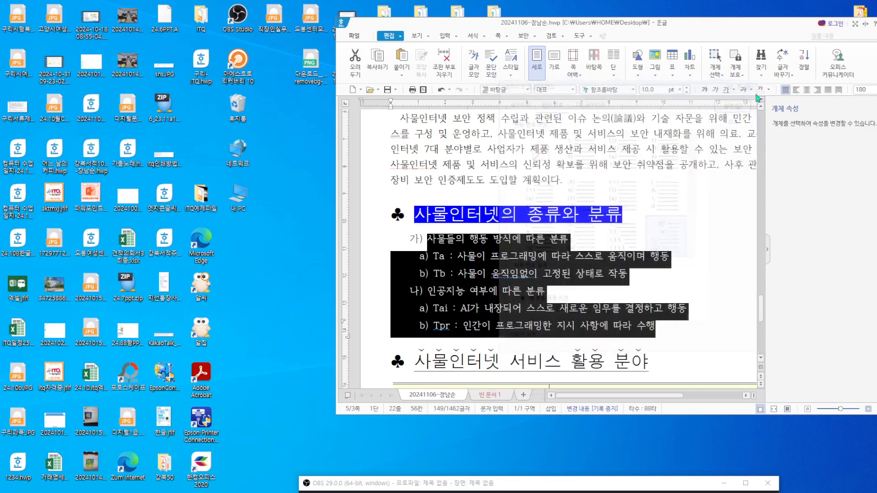
Clear the block selection in the 20241106 exam document and maximize its window.
click(500, 396)
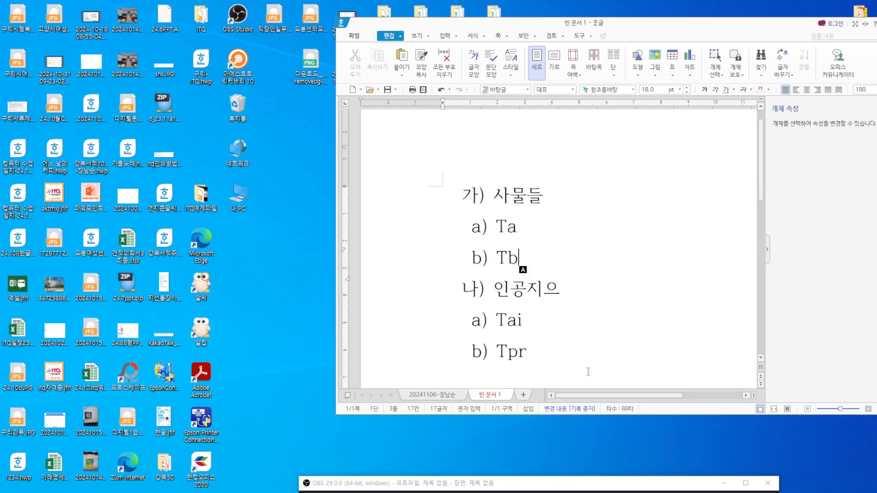
click(437, 397)
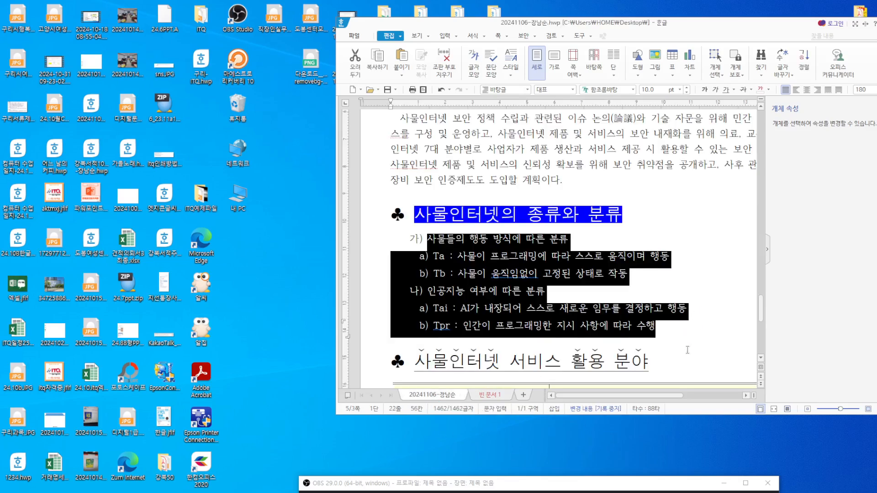
key(Escape)
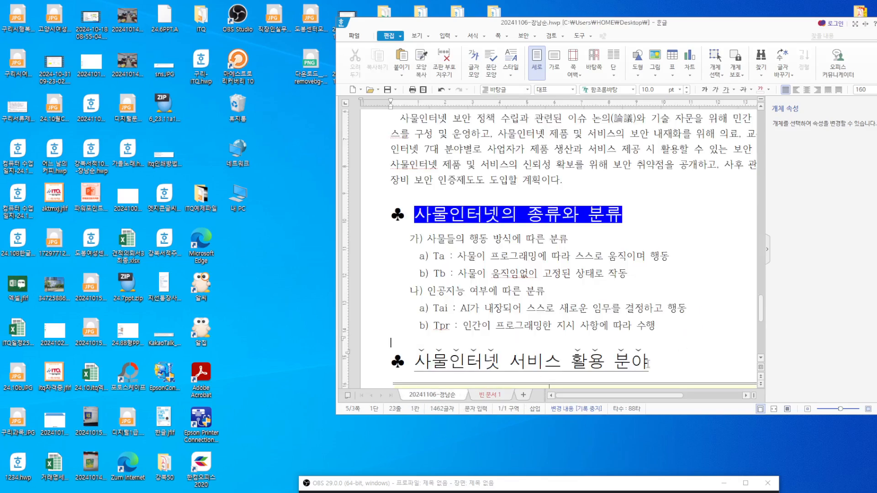
click(493, 397)
click(444, 397)
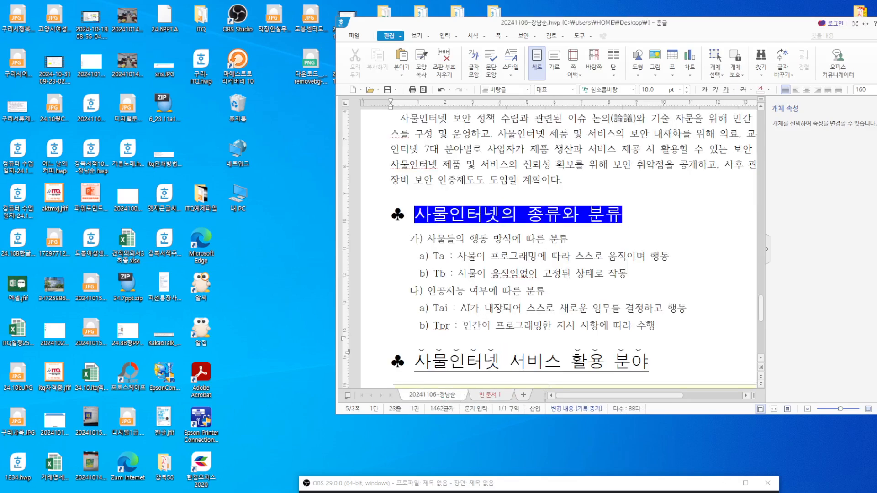
click(876, 23)
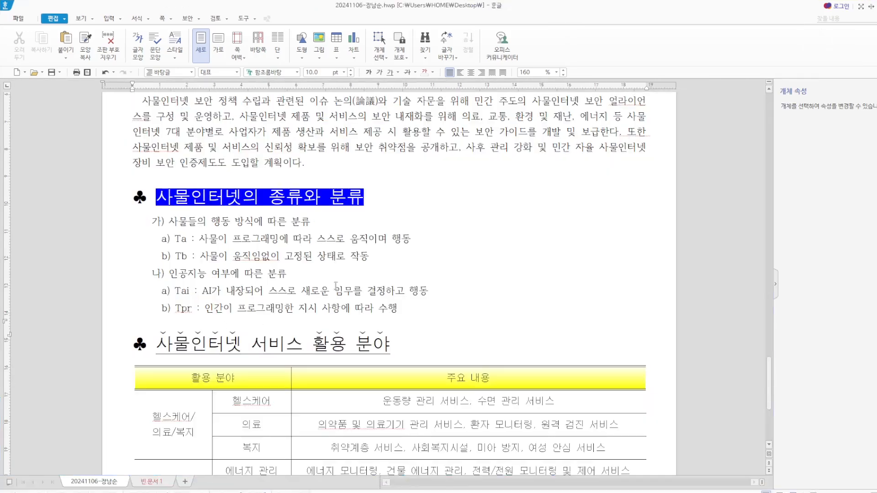
scroll(698, 291, up, 5)
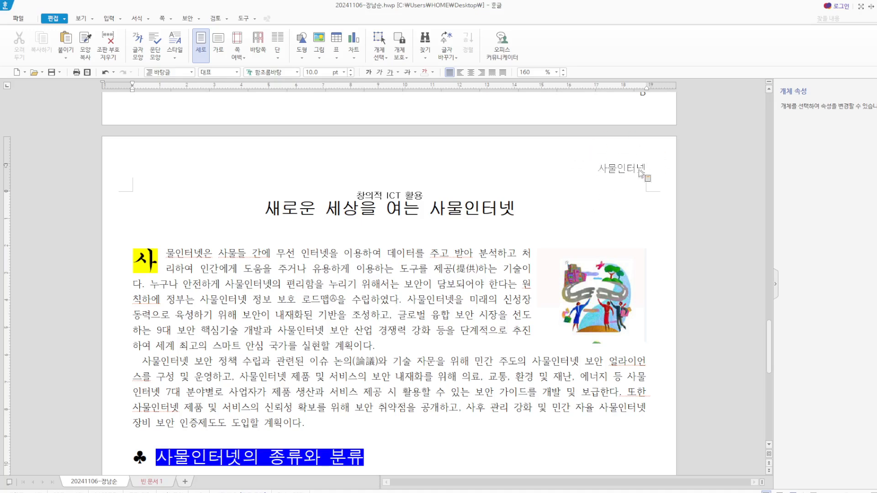
scroll(399, 367, down, 3)
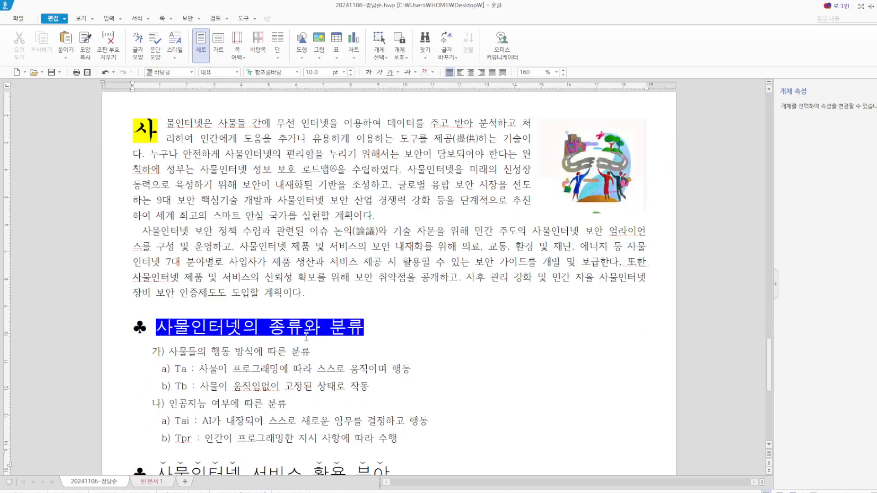
scroll(317, 328, down, 1)
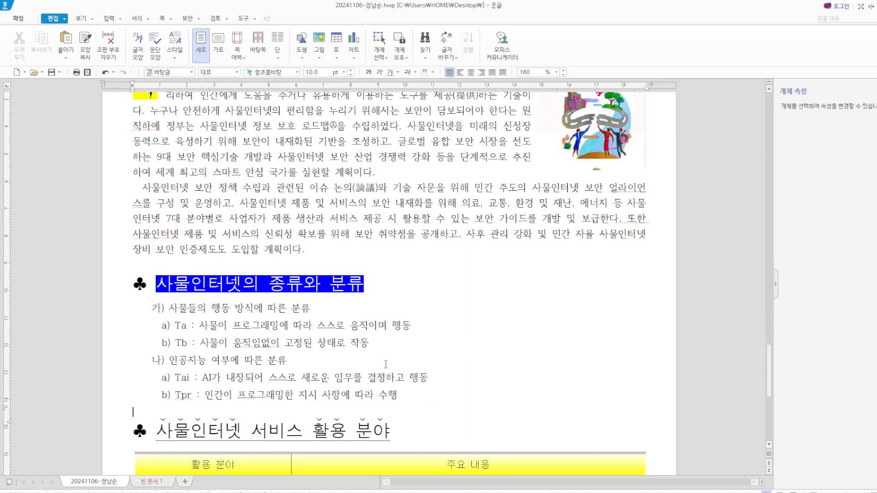
scroll(386, 364, down, 2)
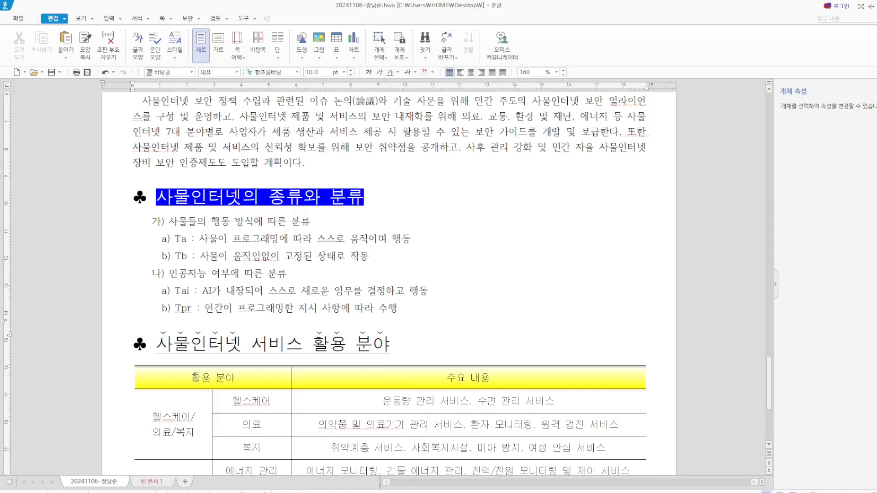
scroll(182, 334, down, 3)
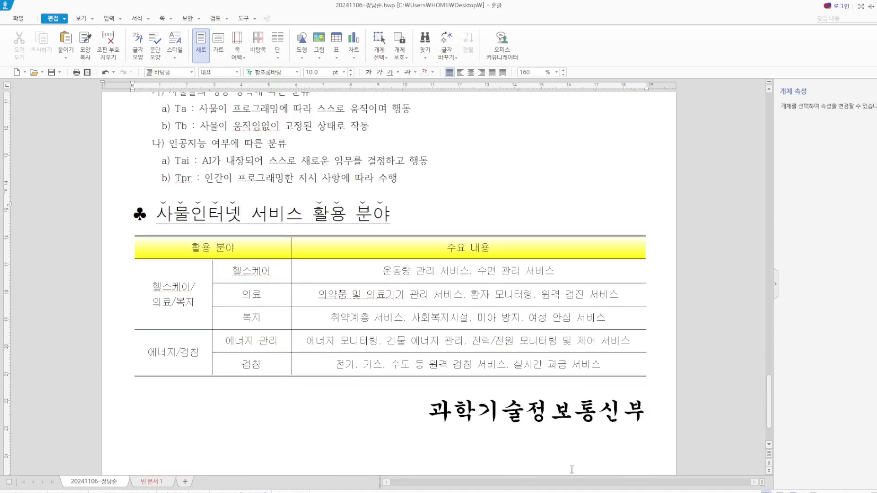
scroll(573, 463, up, 15)
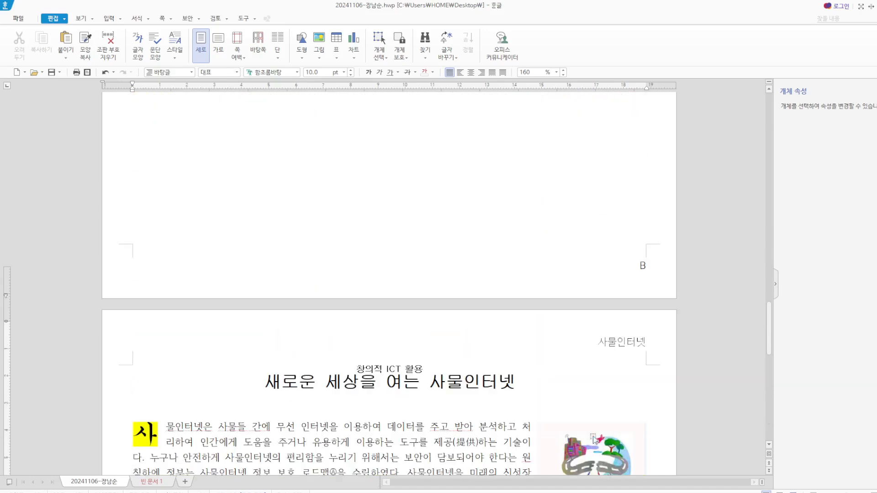
scroll(461, 408, up, 10)
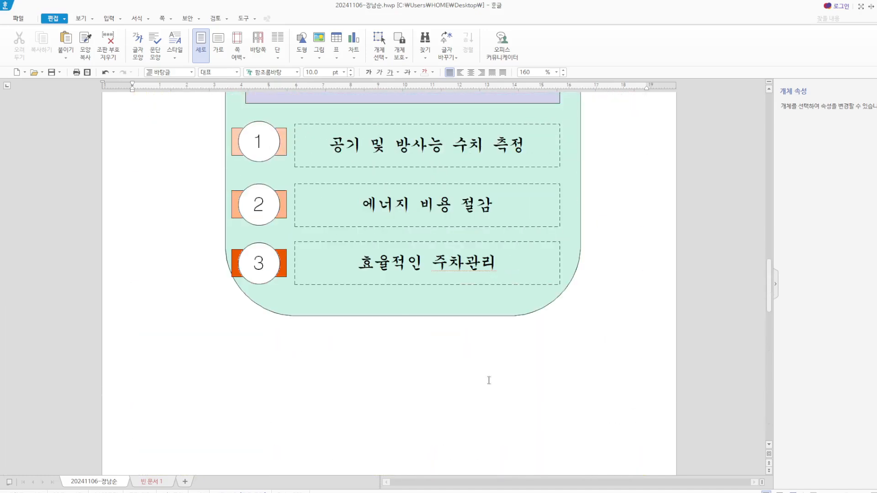
scroll(445, 461, down, 3)
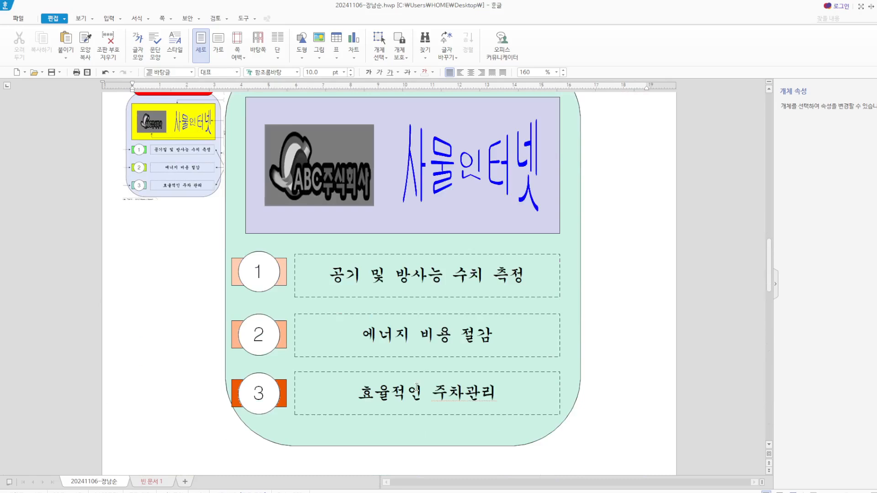
scroll(452, 274, up, 6)
scroll(453, 273, up, 2)
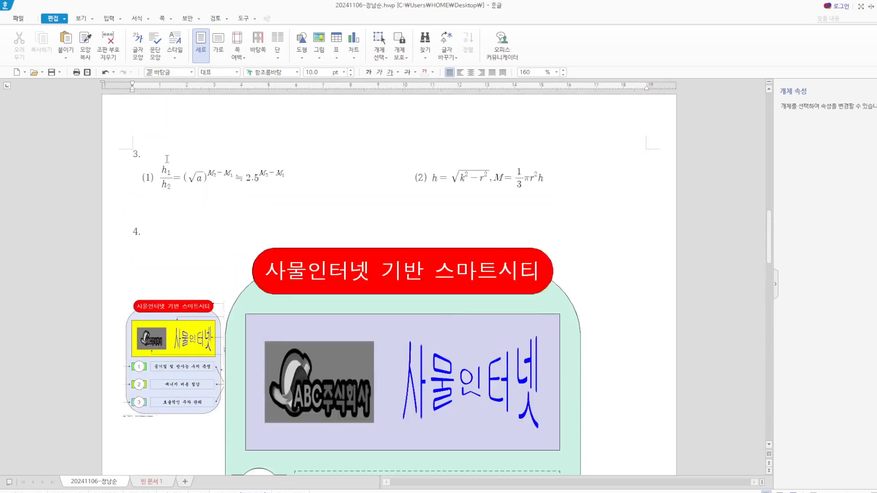
scroll(572, 221, up, 15)
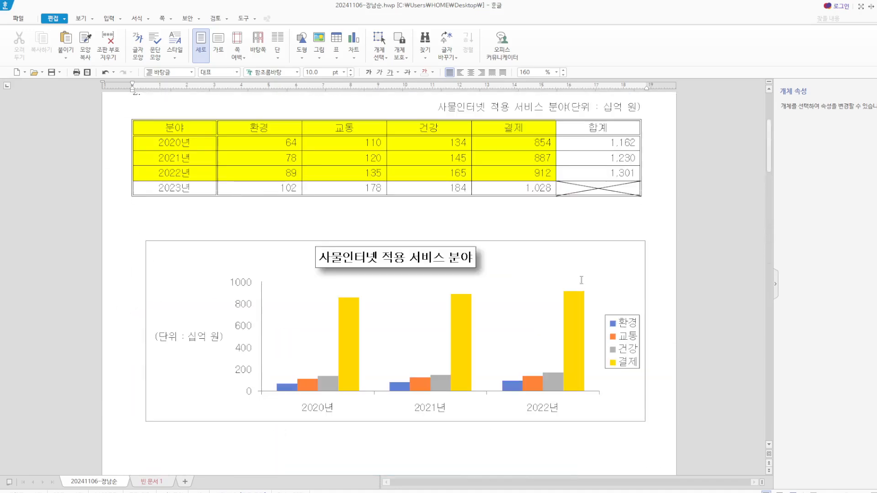
scroll(581, 280, up, 8)
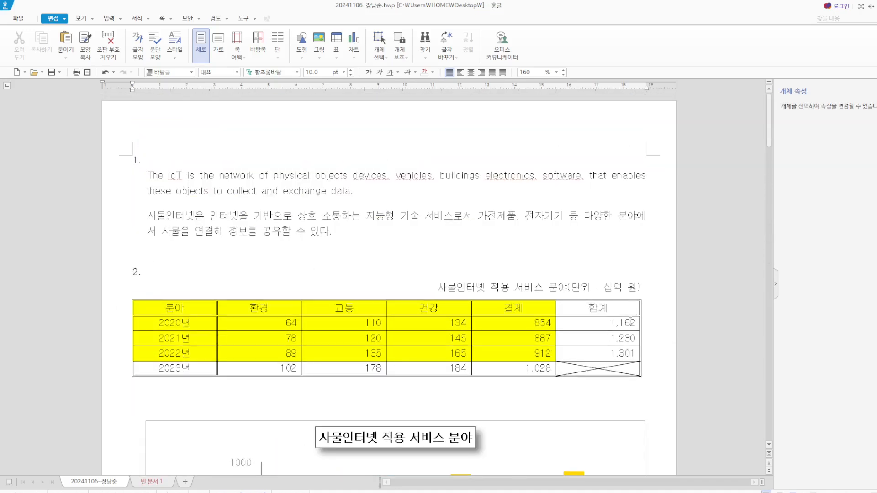
scroll(556, 352, down, 7)
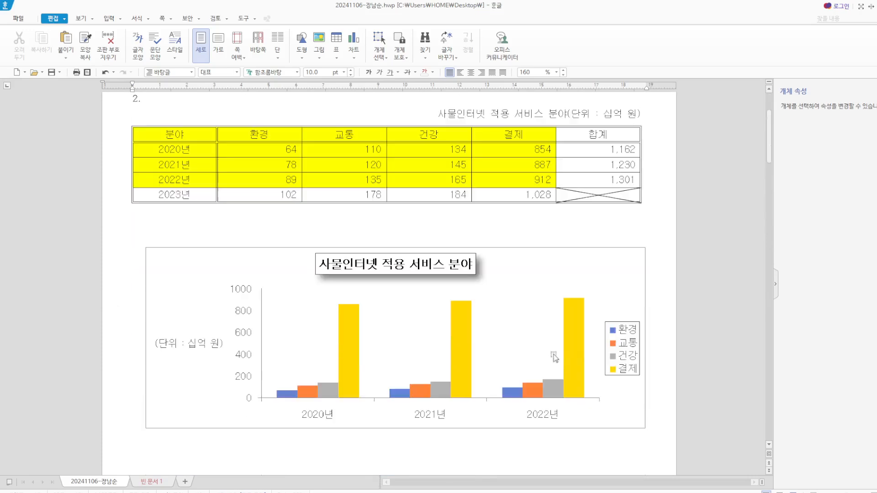
scroll(460, 365, up, 5)
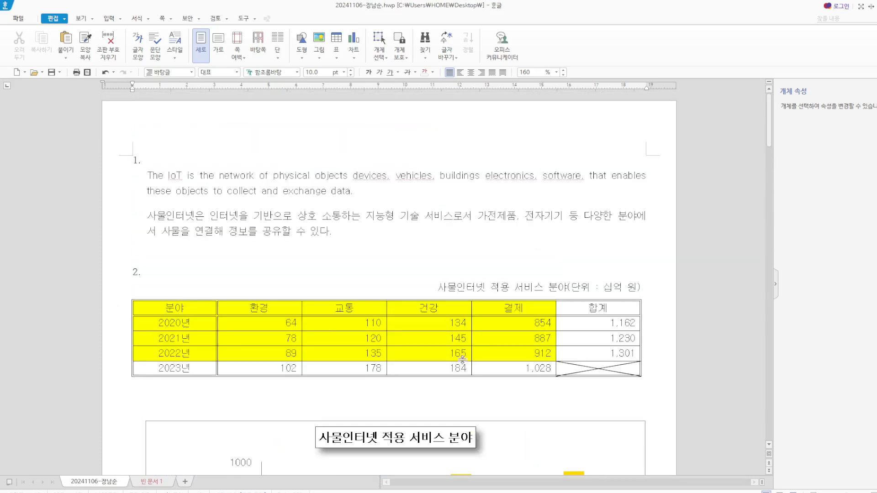
scroll(470, 366, down, 20)
scroll(612, 378, up, 15)
scroll(513, 328, down, 20)
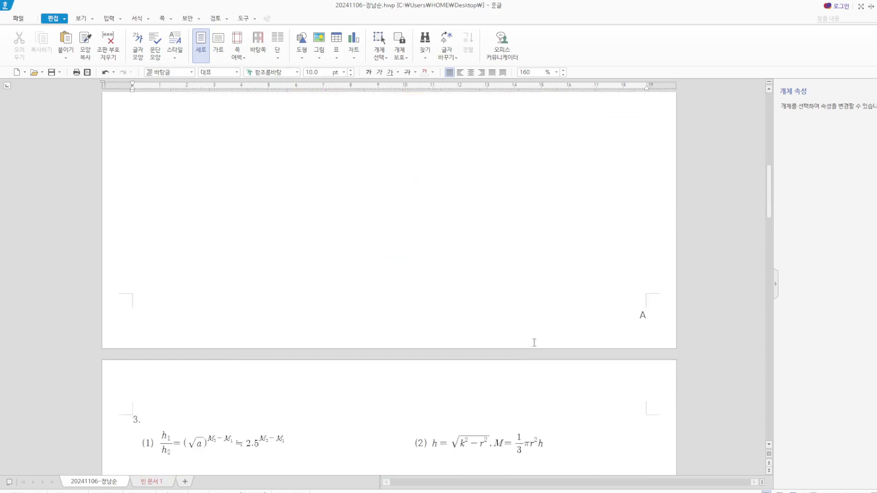
scroll(567, 381, down, 13)
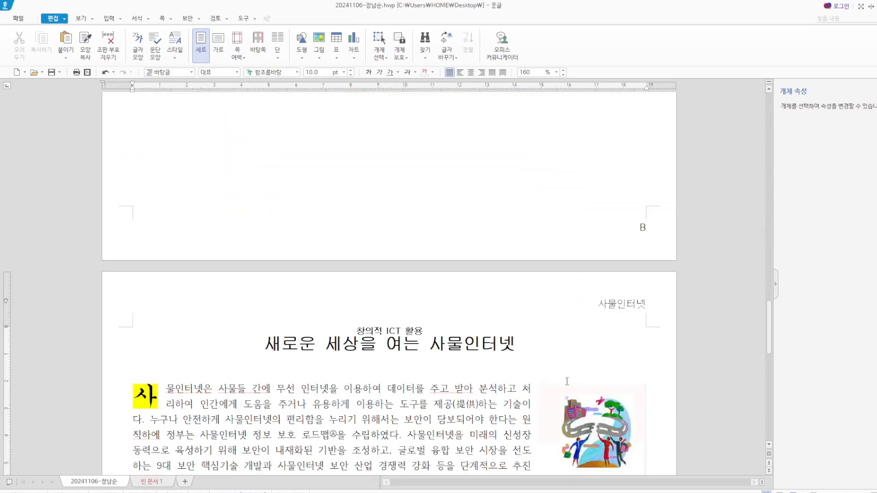
scroll(496, 385, down, 10)
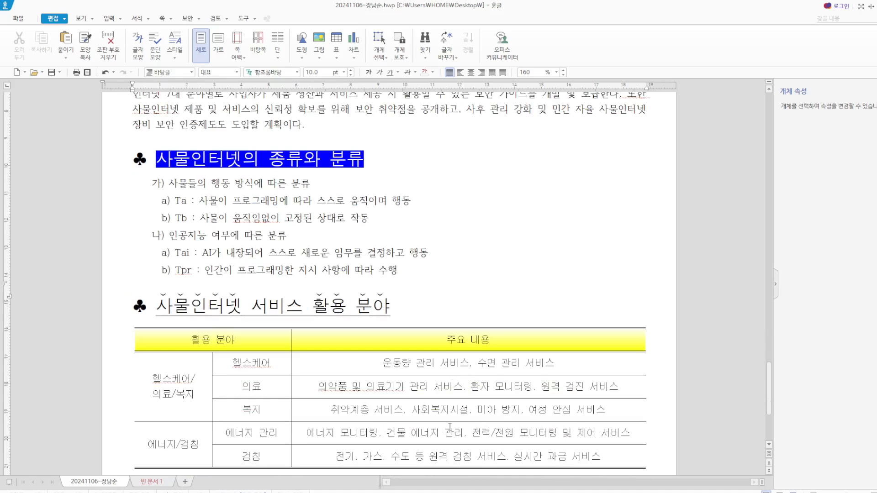
key(Hangul)
scroll(400, 420, down, 6)
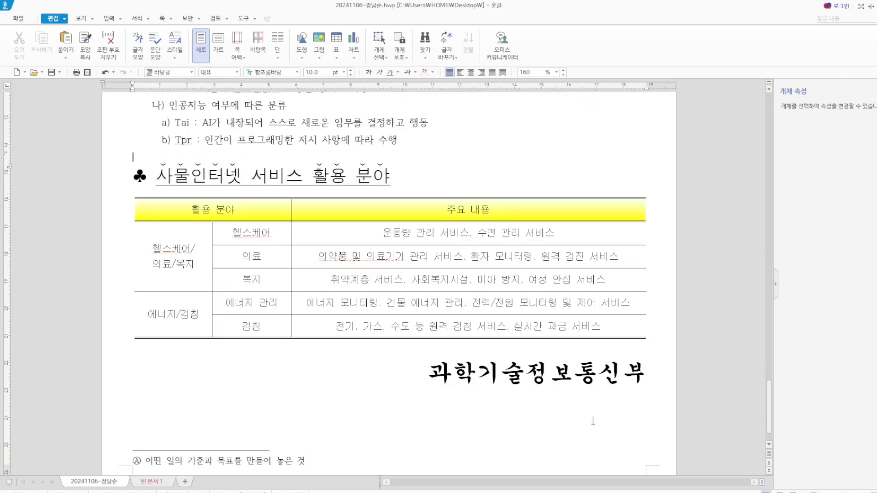
scroll(454, 429, up, 20)
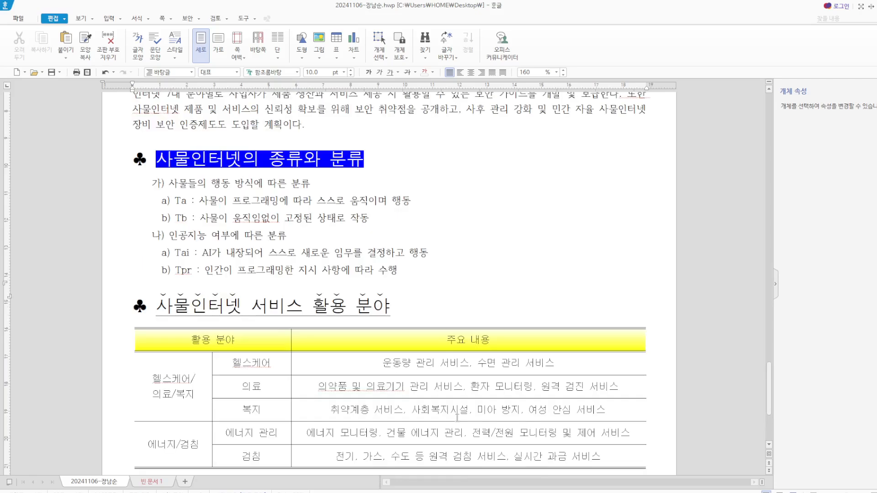
scroll(457, 418, up, 20)
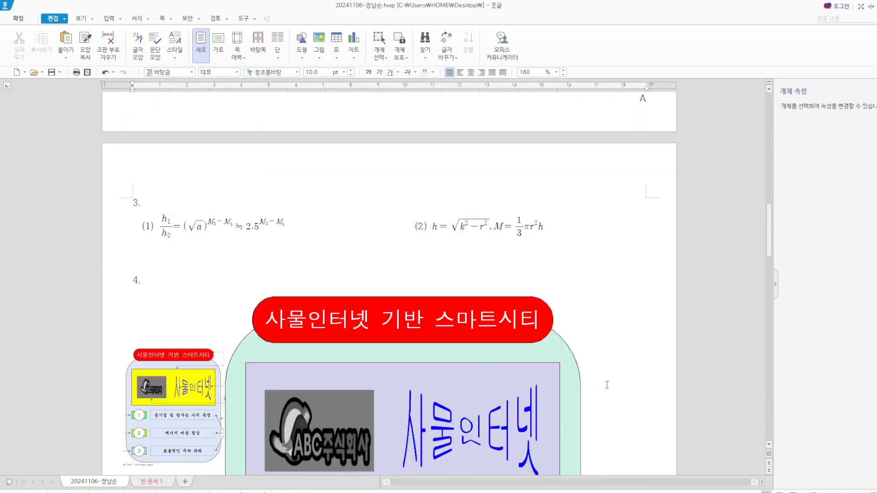
scroll(542, 418, down, 20)
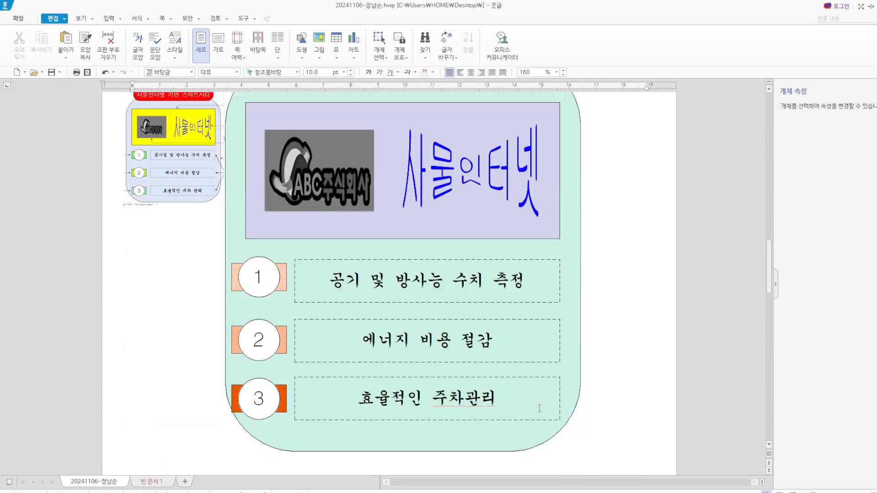
scroll(393, 416, down, 10)
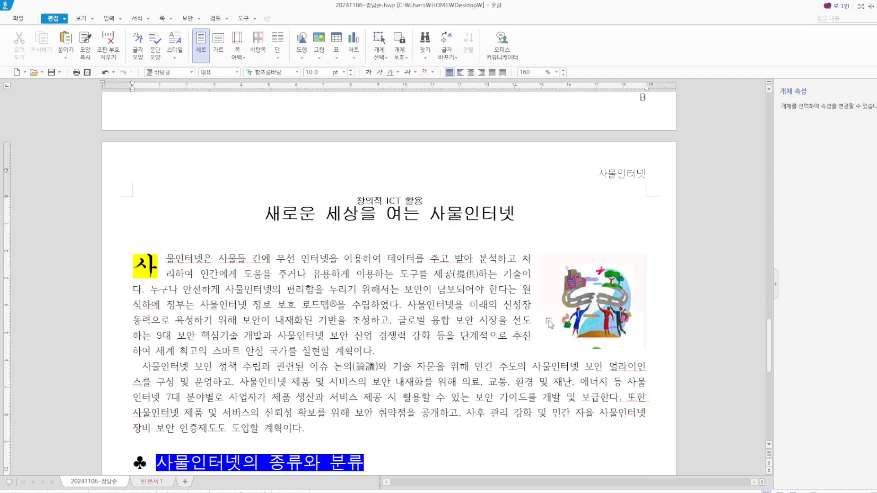
scroll(464, 305, up, 20)
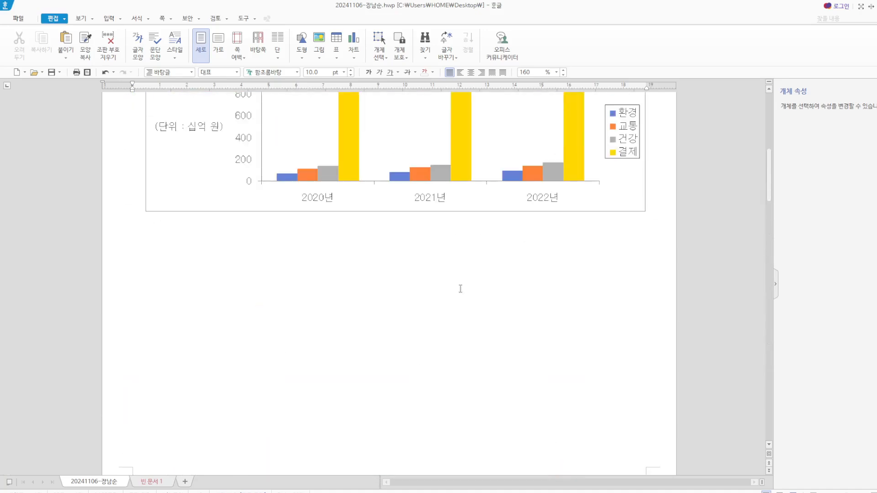